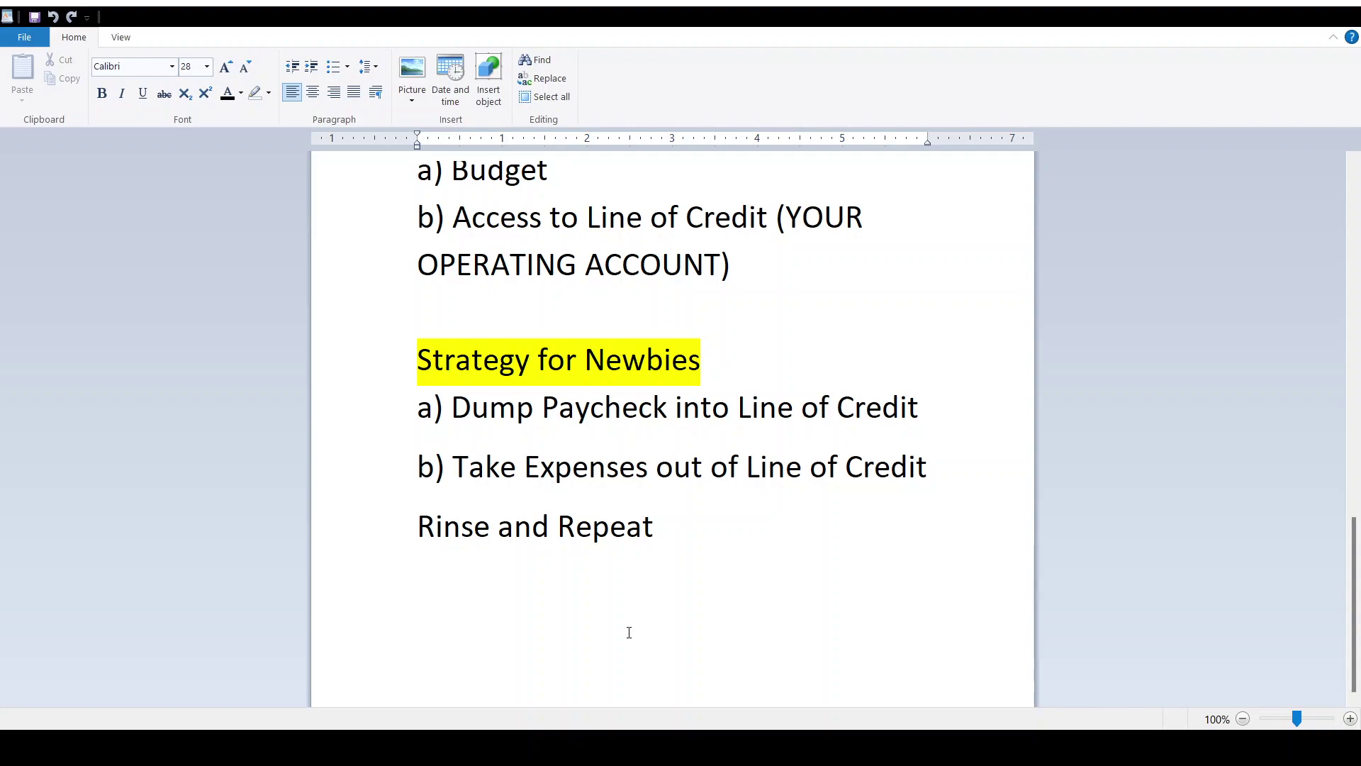
scroll(592, 516, up, 2)
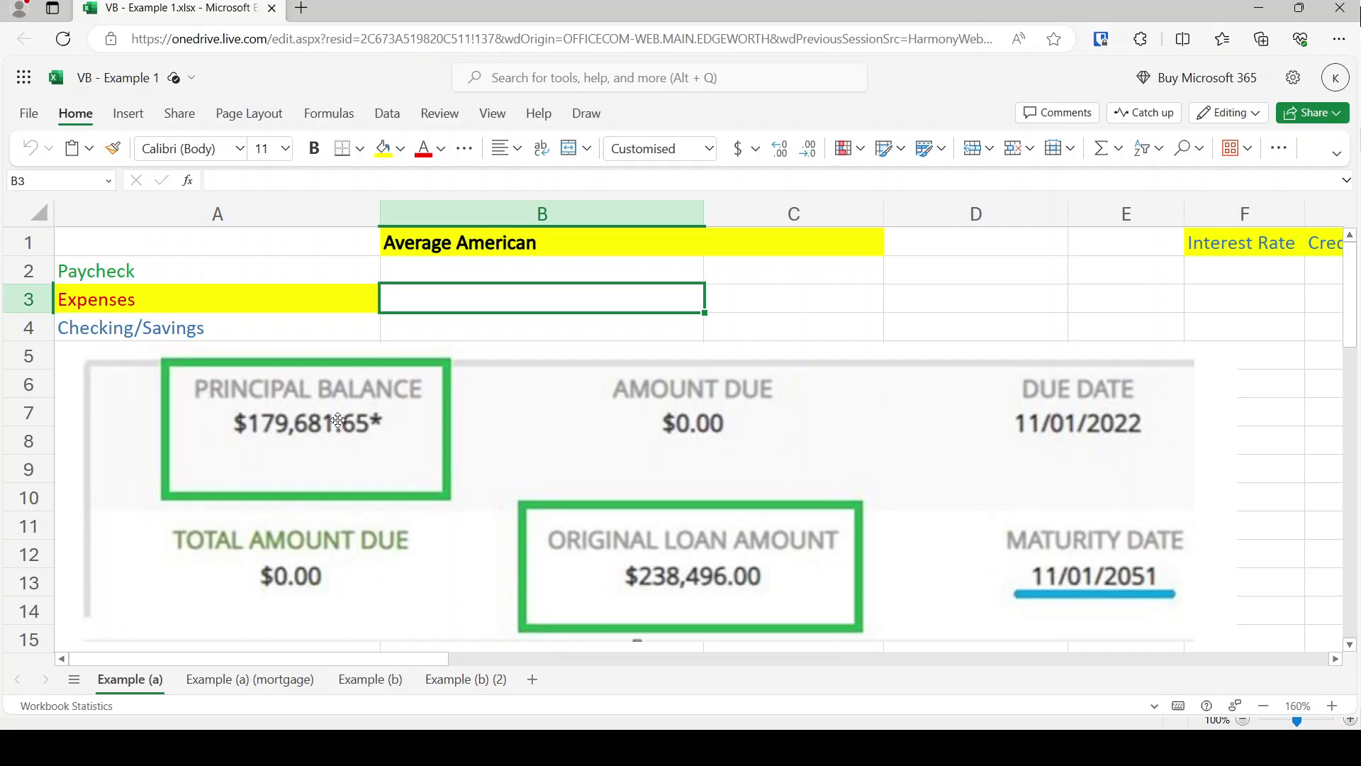
- Subtract the principal balance from the original loan amount in cell D2 with the formula =238496-179681.65
click(933, 275)
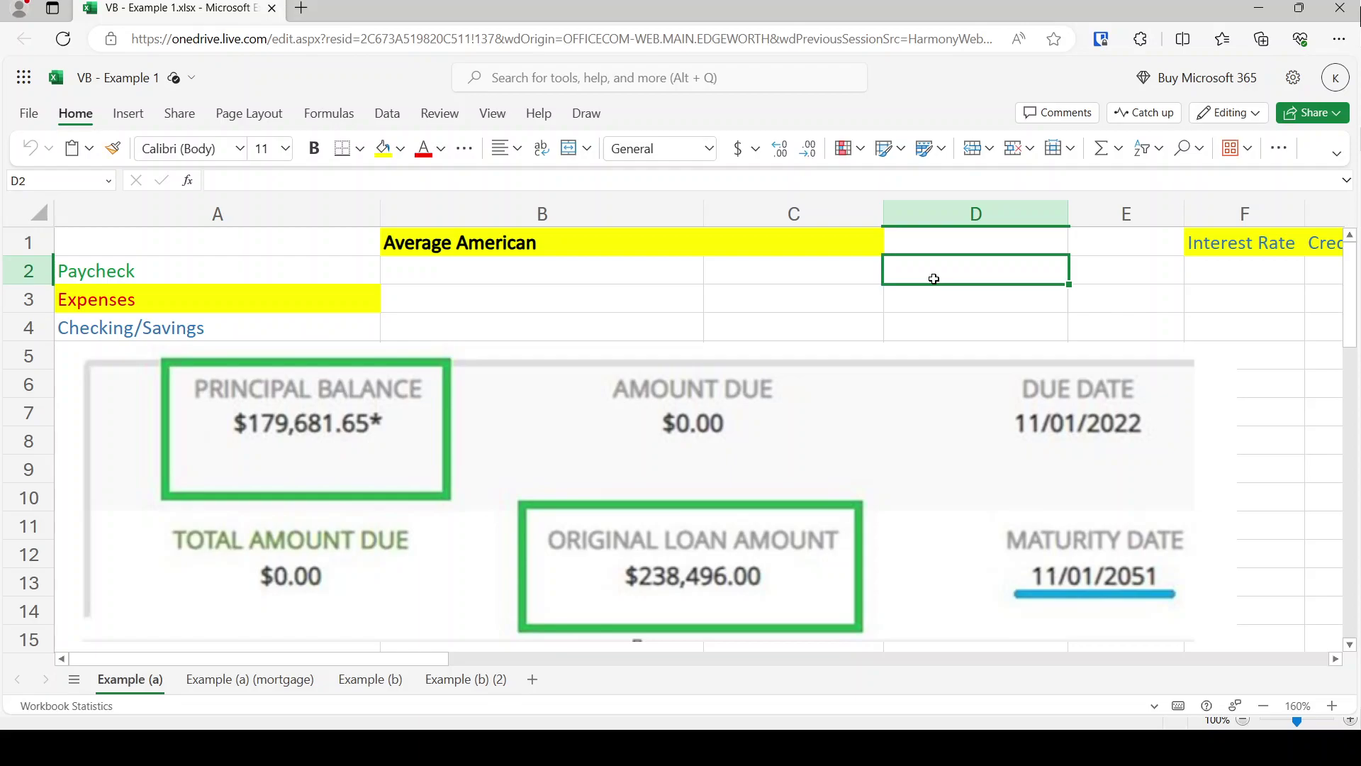
text(=238)
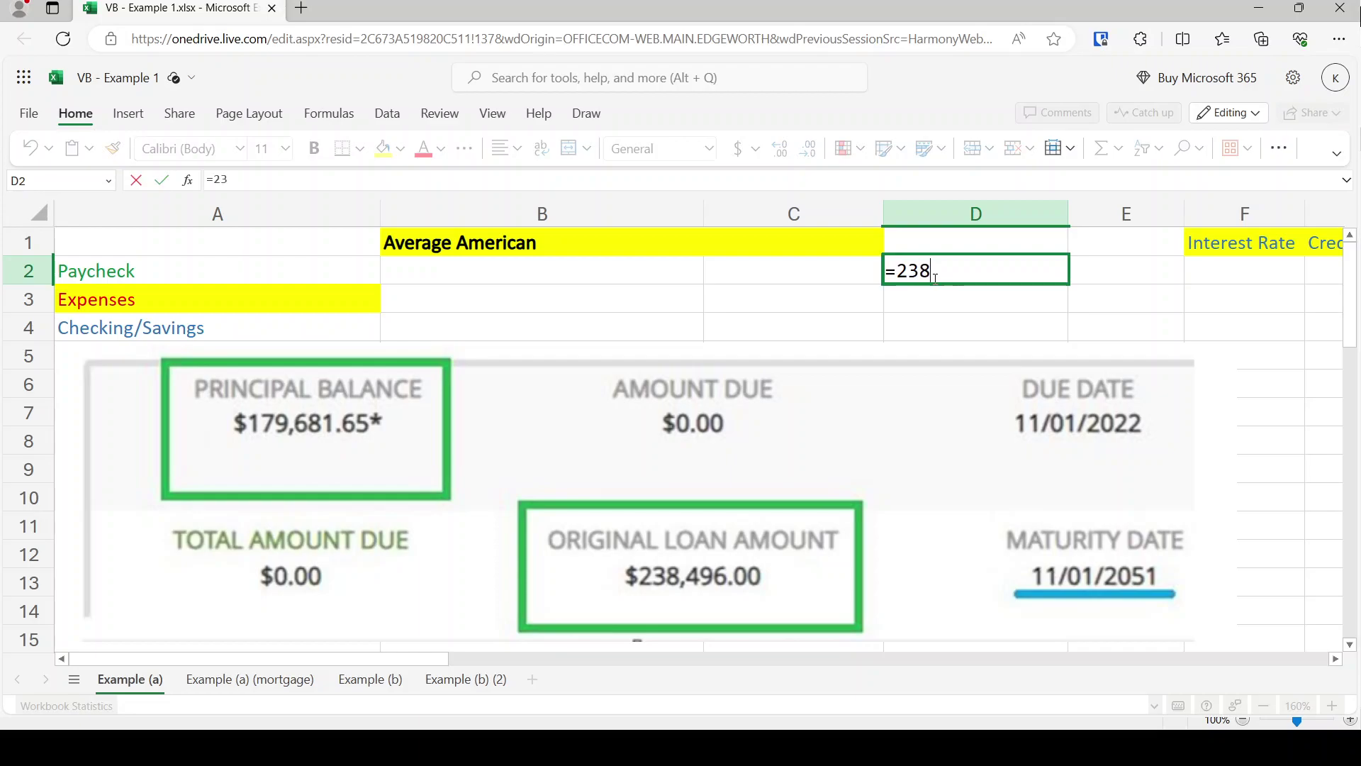
text(496-179)
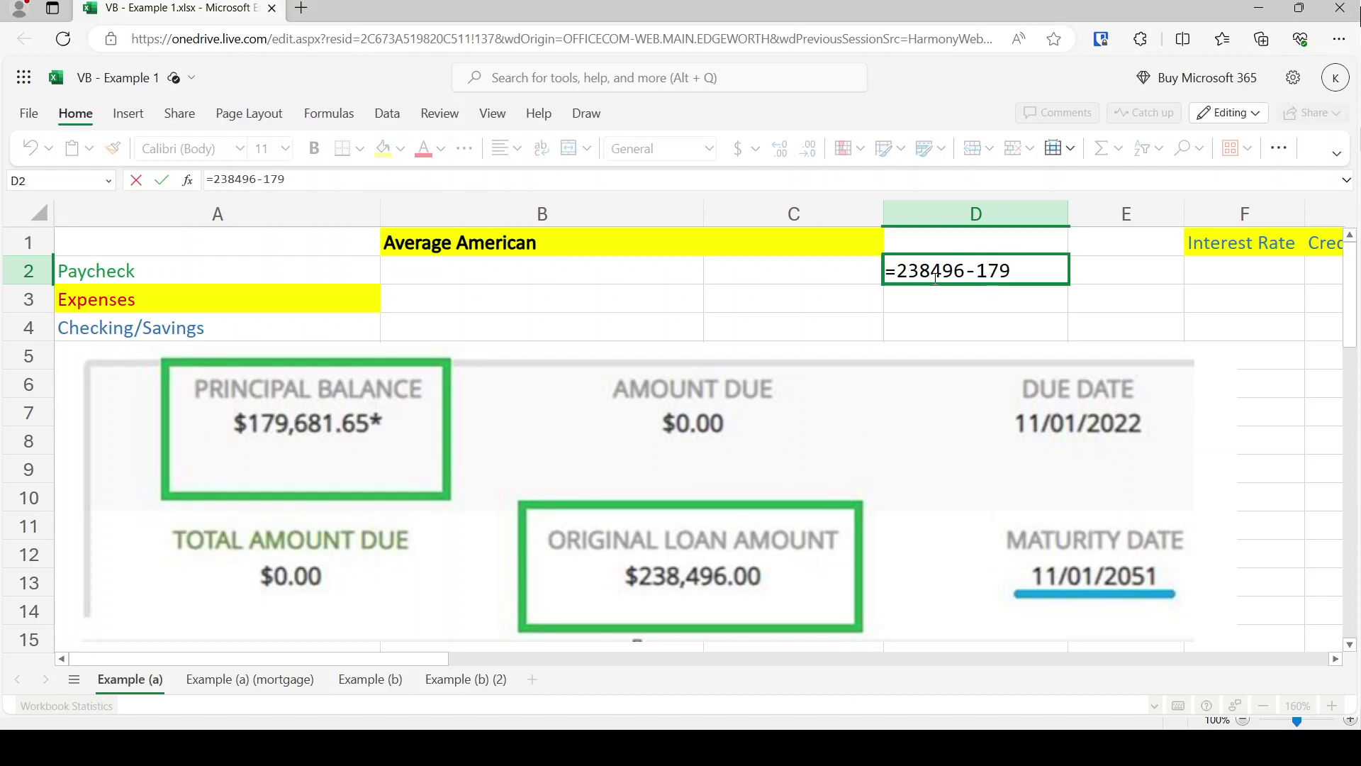
text(681.6)
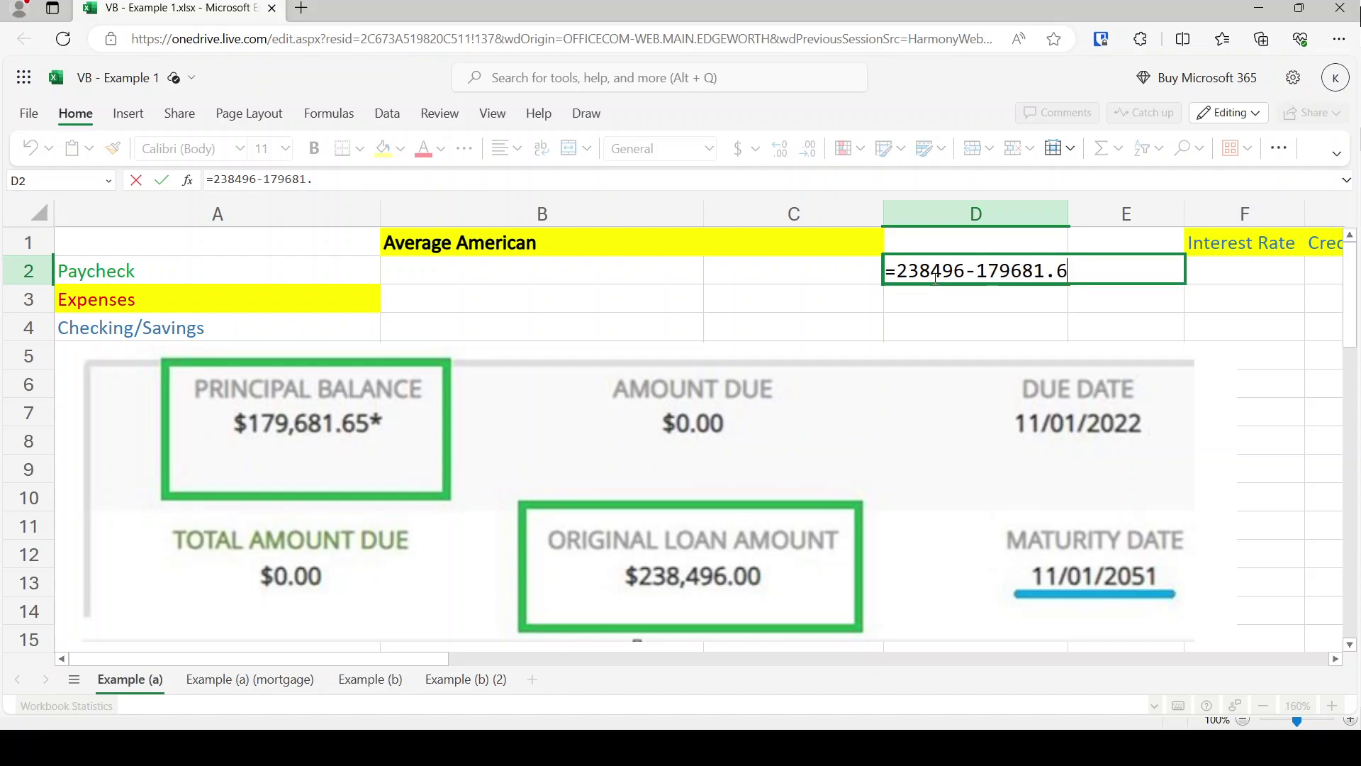
text(5)
key(Return)
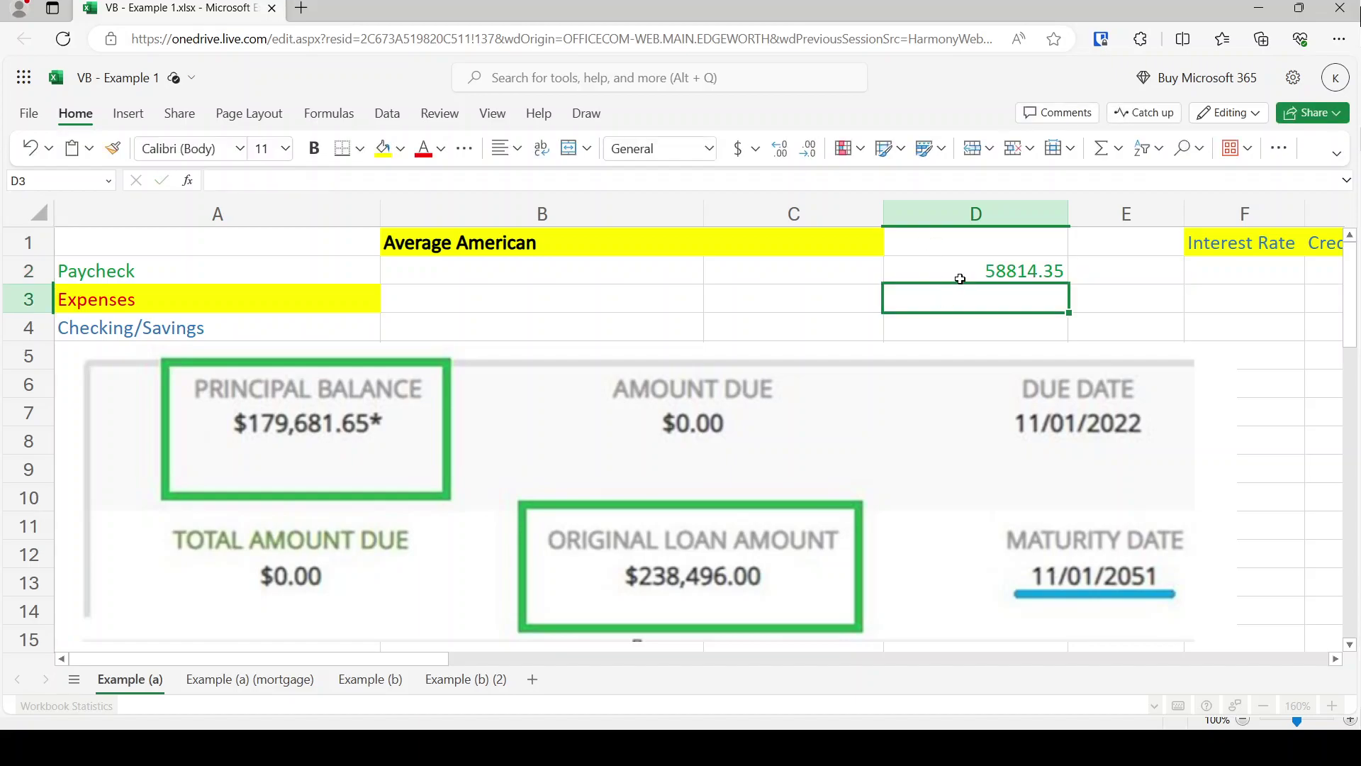
- Change the formula in D2 to =(238496-179681.65)/238496 to get the paid-off share of the original loan
click(960, 277)
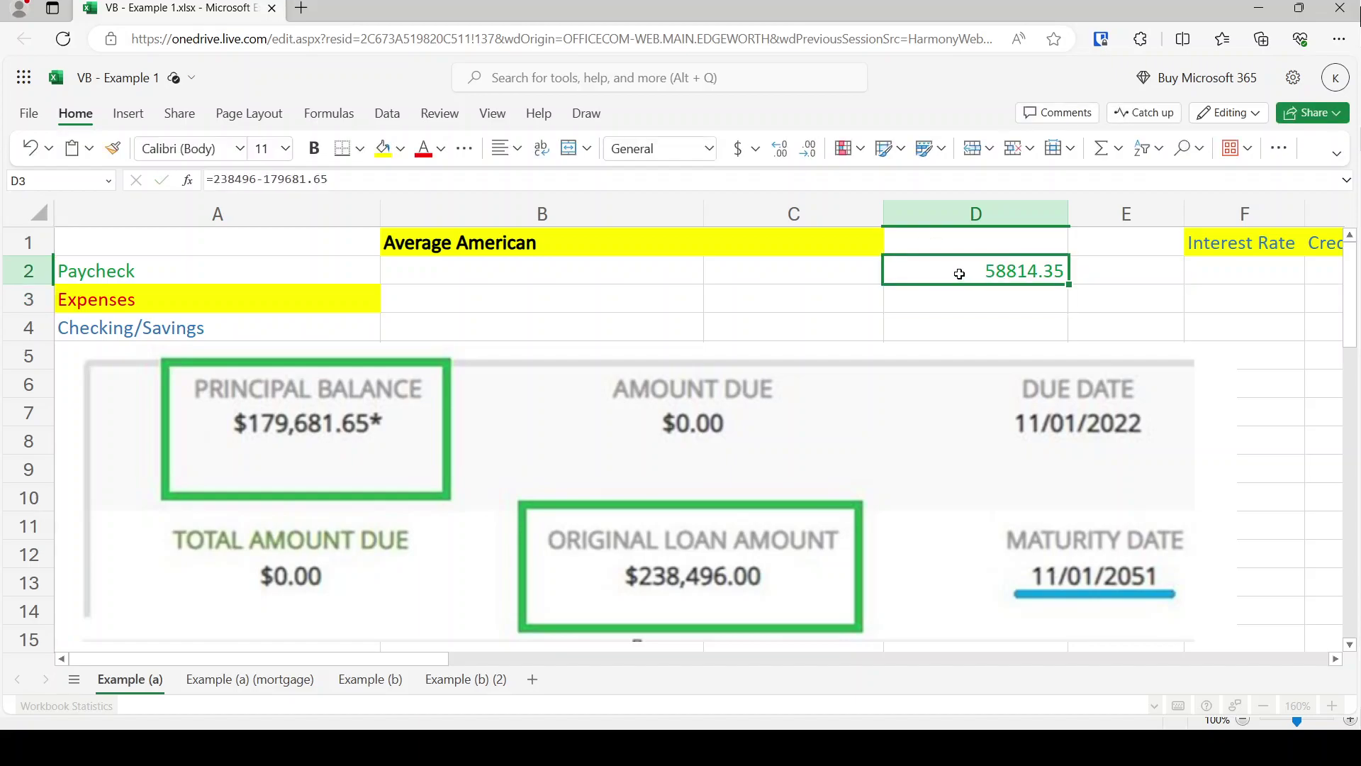
click(409, 182)
text())
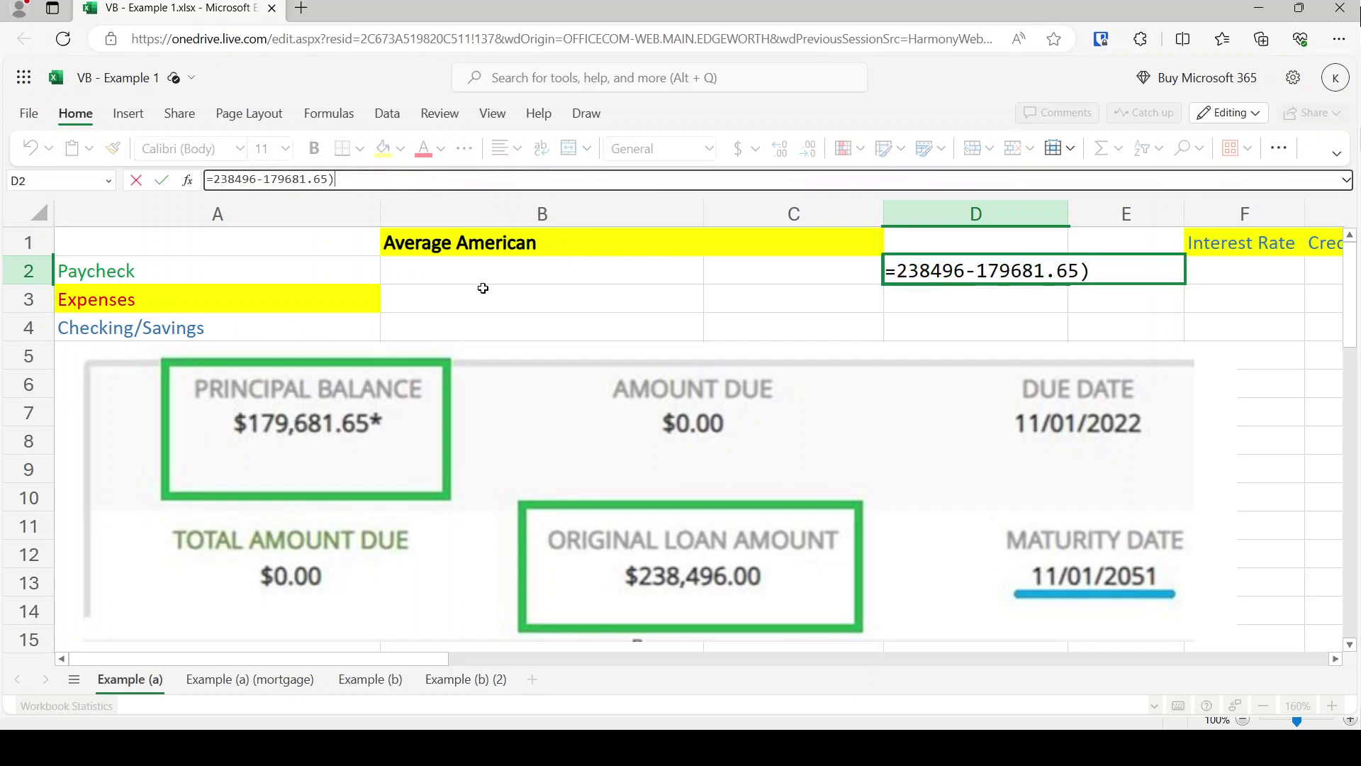
key(Left)
key(Left)
key(Left)
text(()
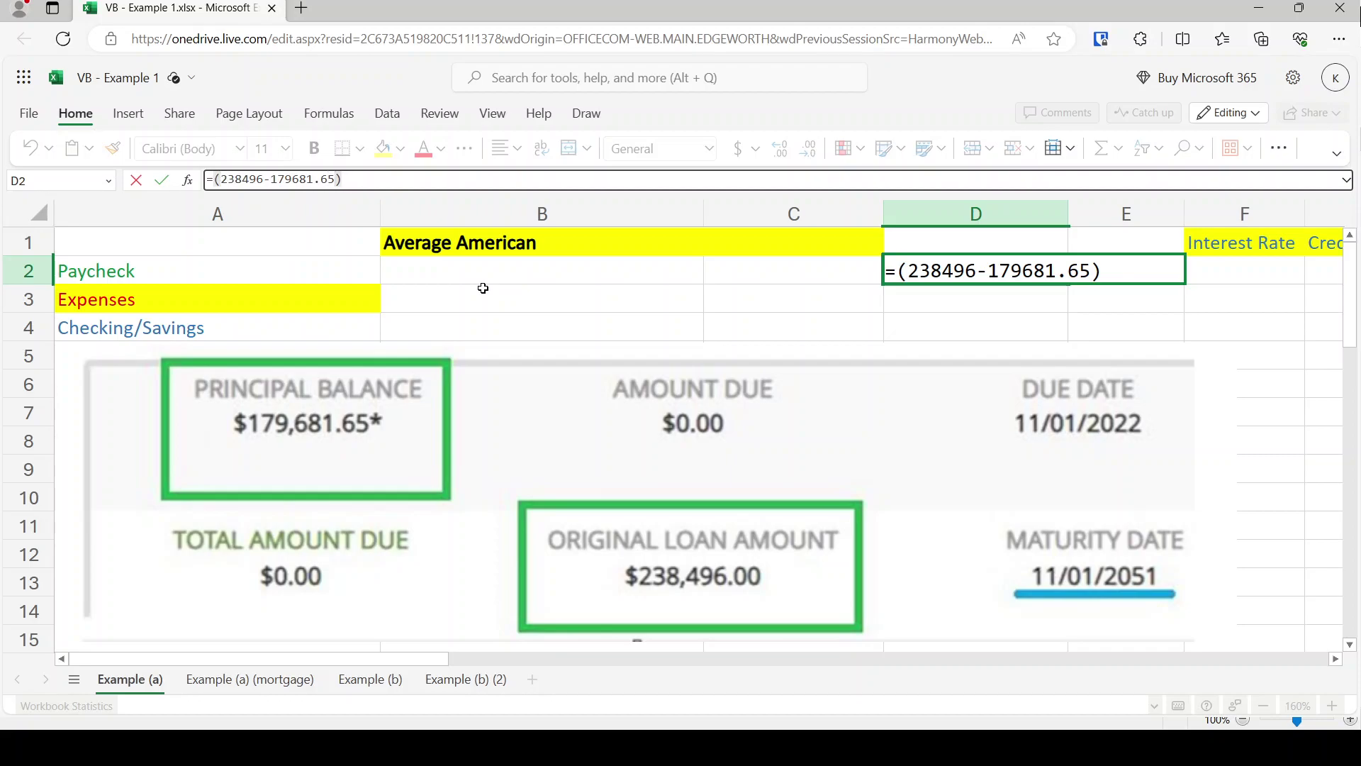
key(End)
text(/238496)
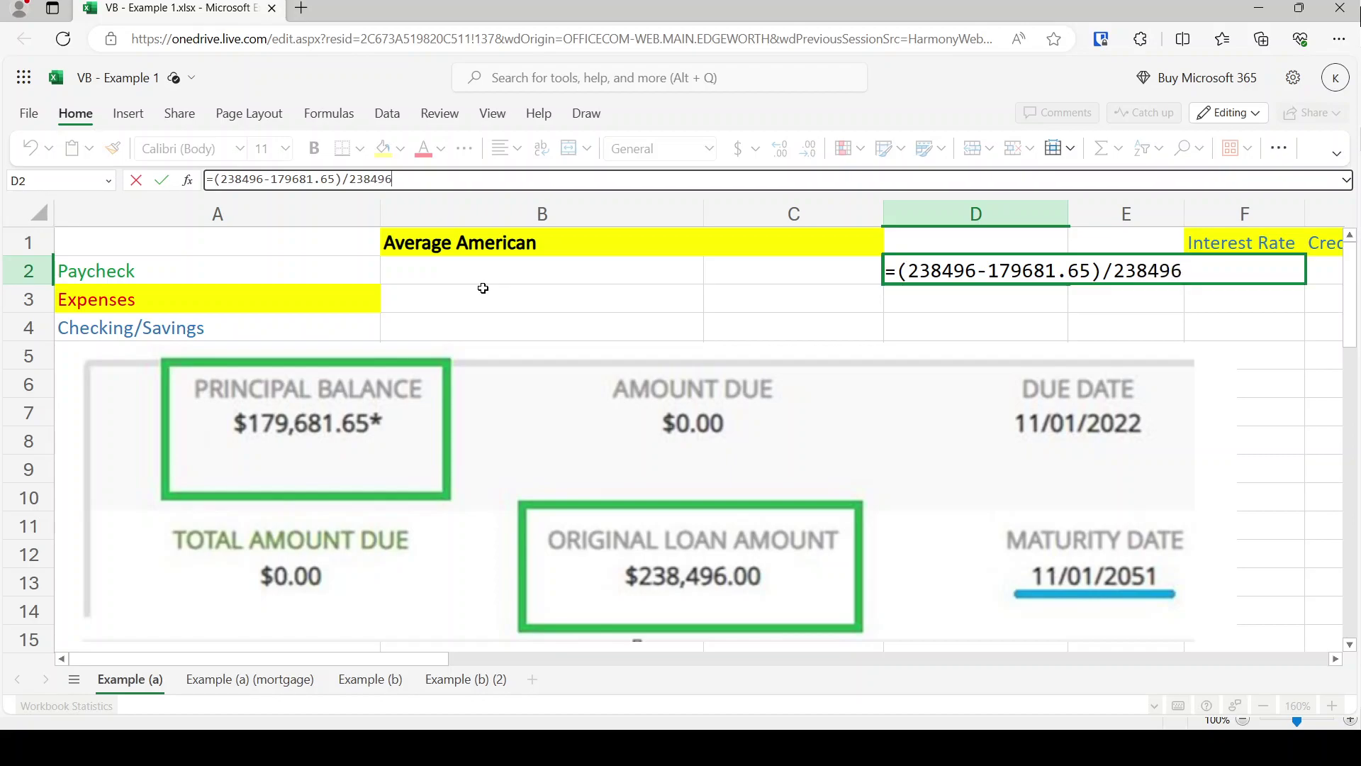
key(Return)
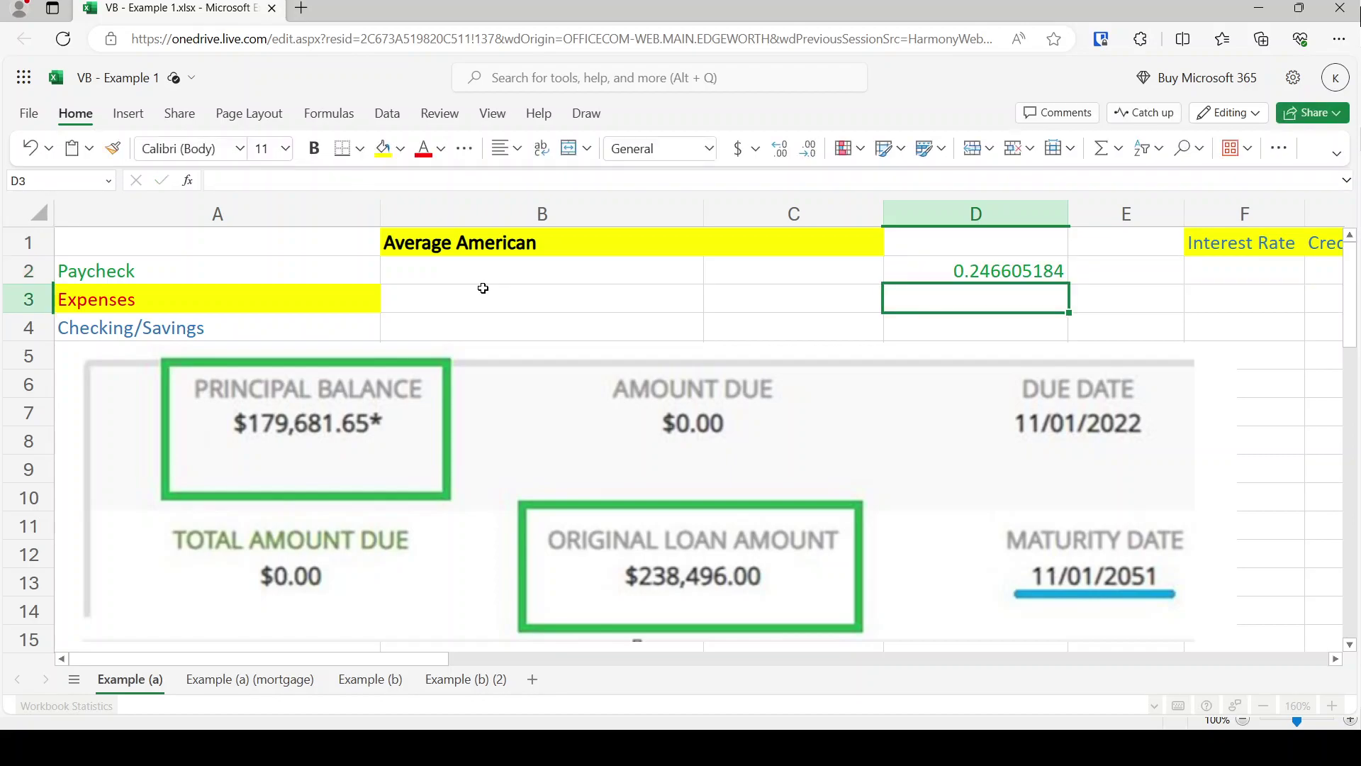
key(Up)
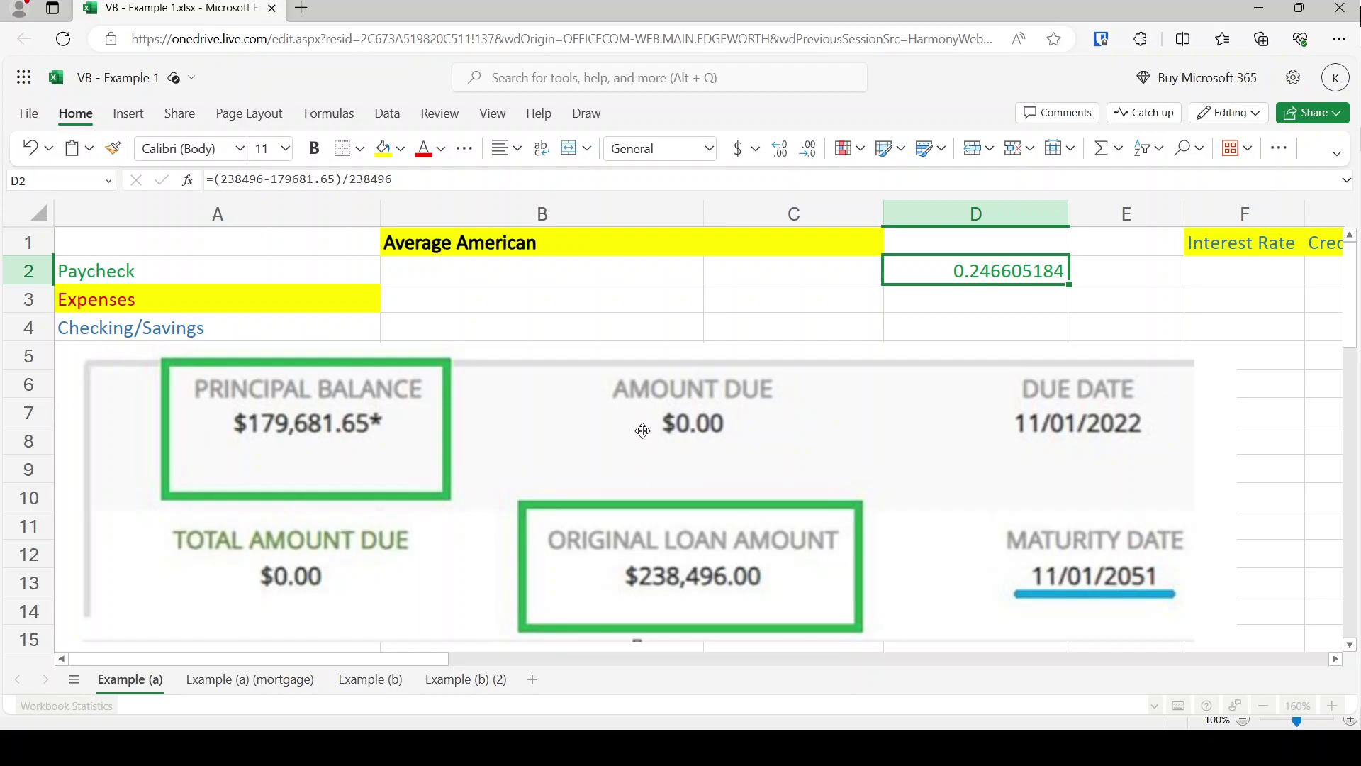
- Delete the loan statement picture from the sheet and clear the calculation in cell D2
click(673, 459)
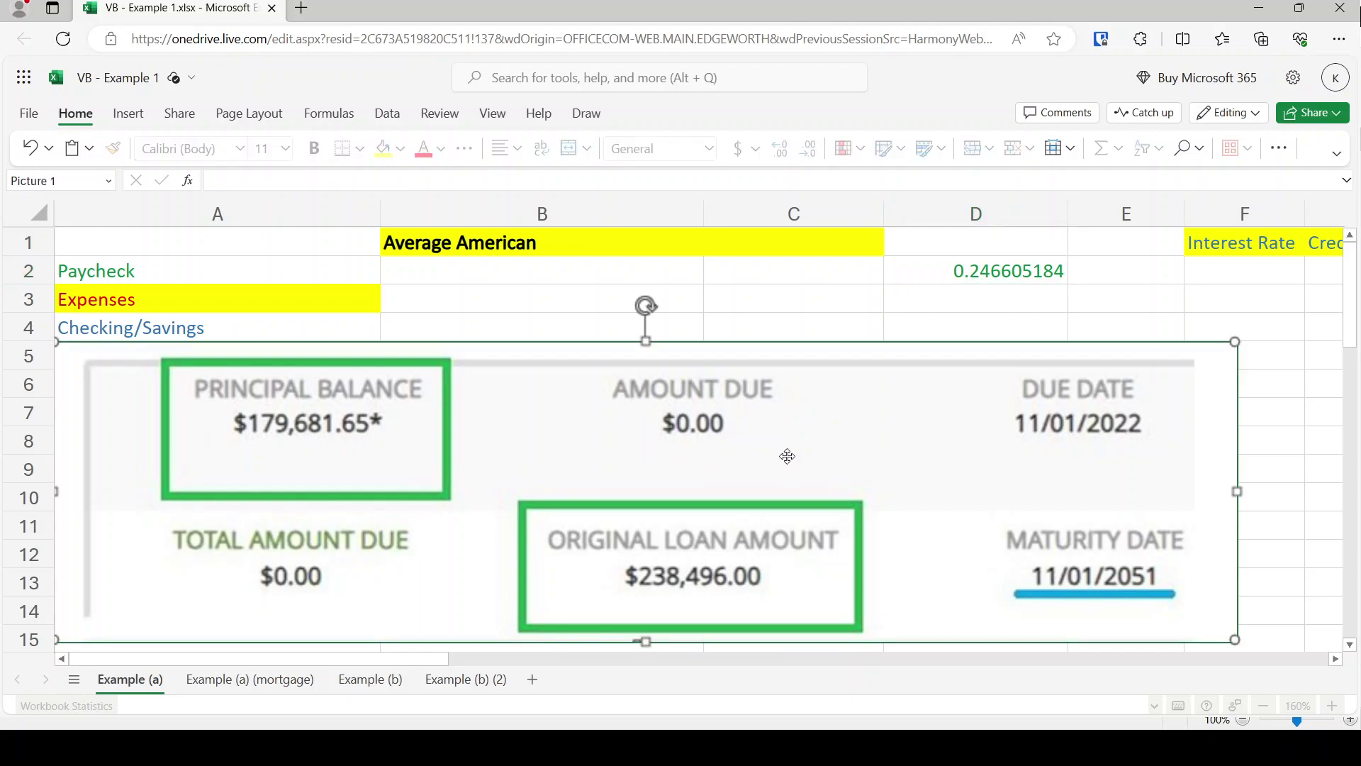
key(Delete)
key(Delete)
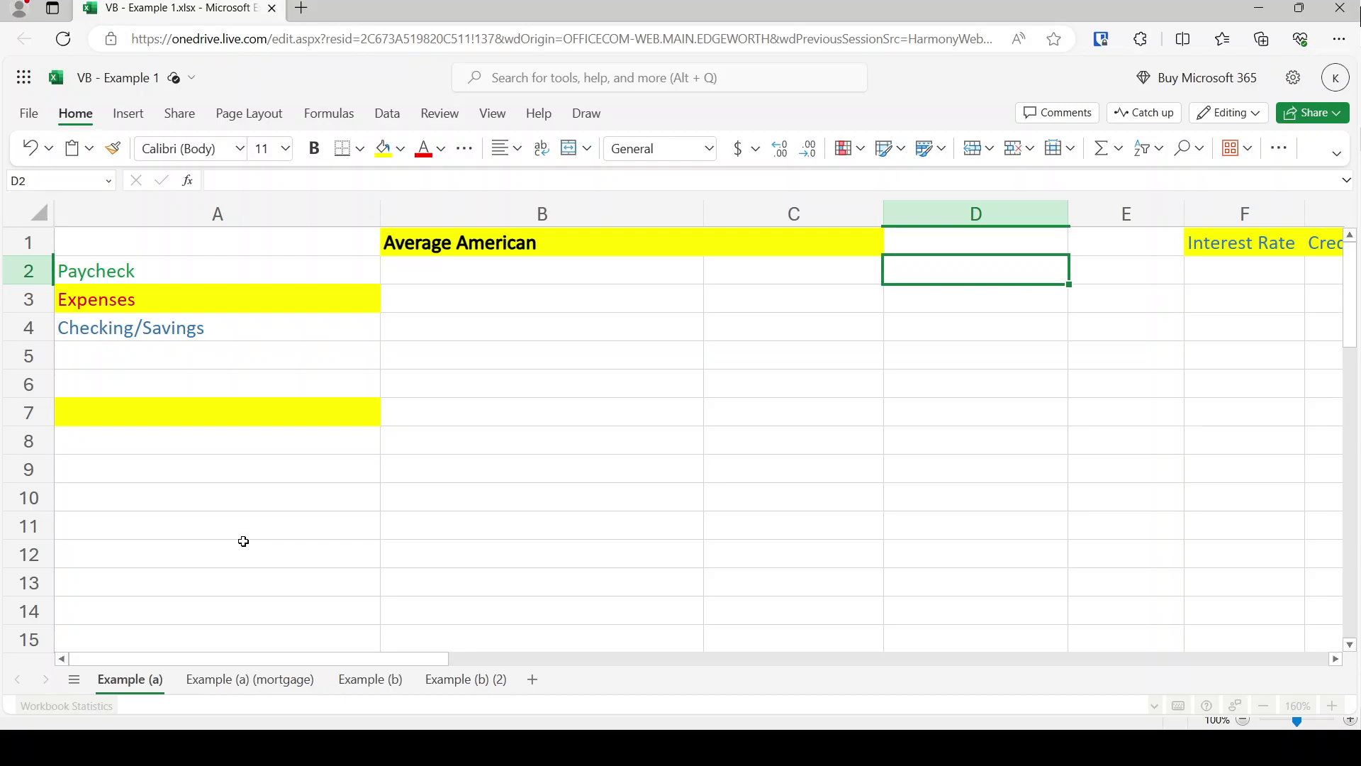
- Fill in the Average American column with 5000 for Paycheck, 3000 for Expenses and 2000 for Checking/Savings
click(468, 275)
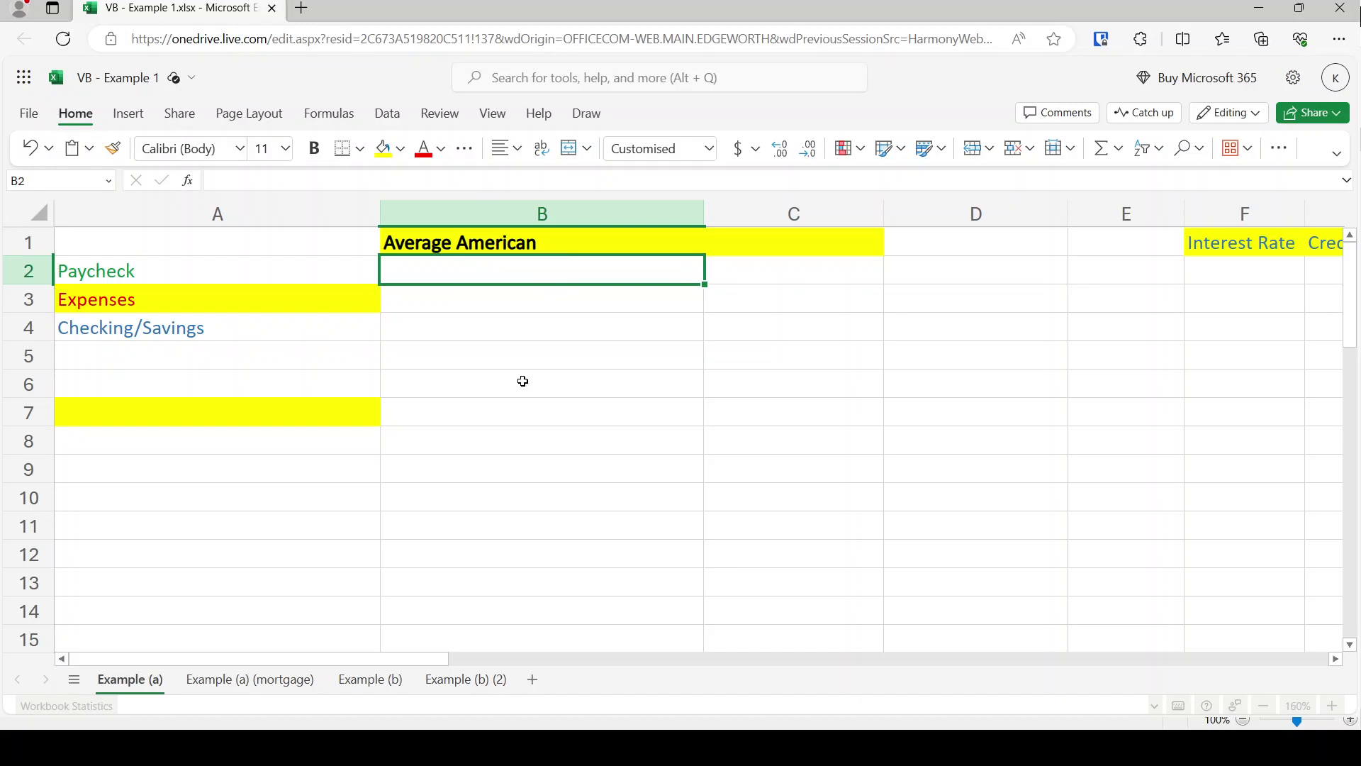
text(5000)
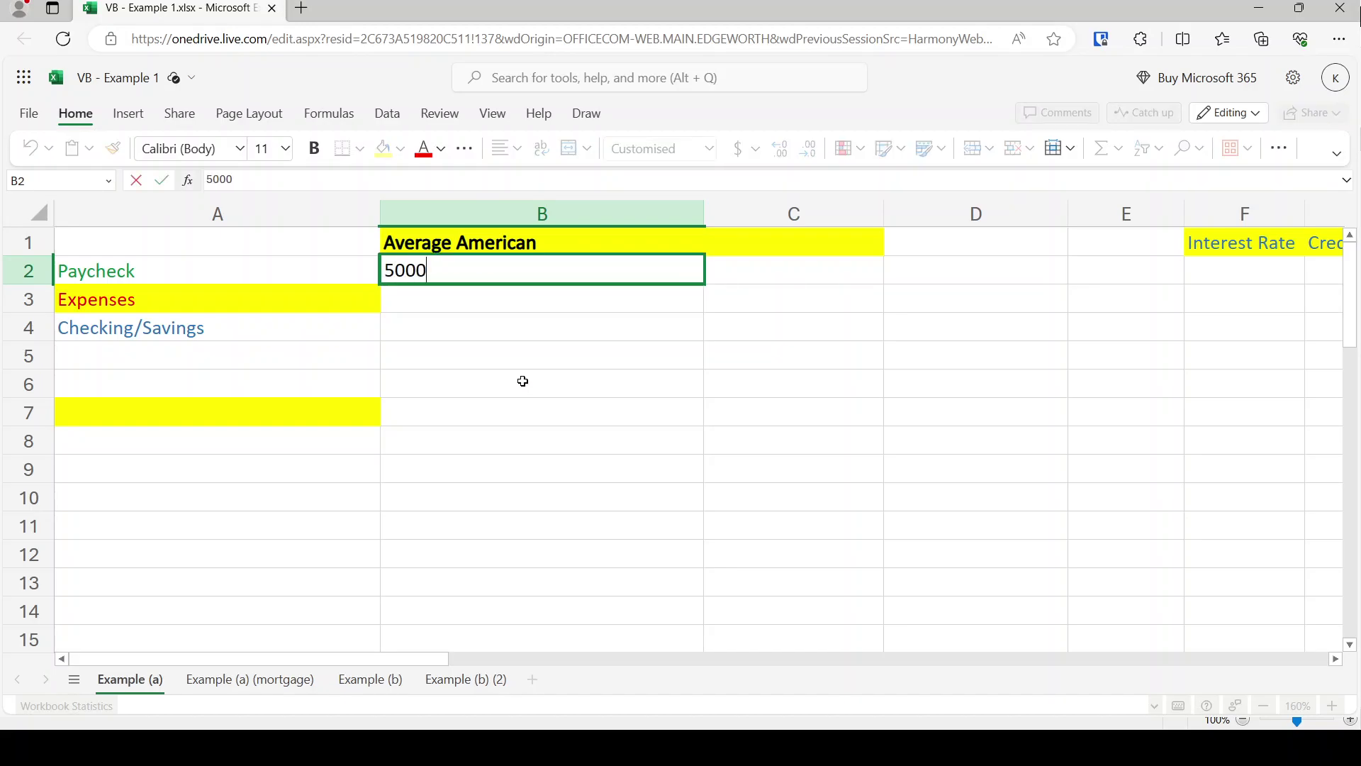
key(Return)
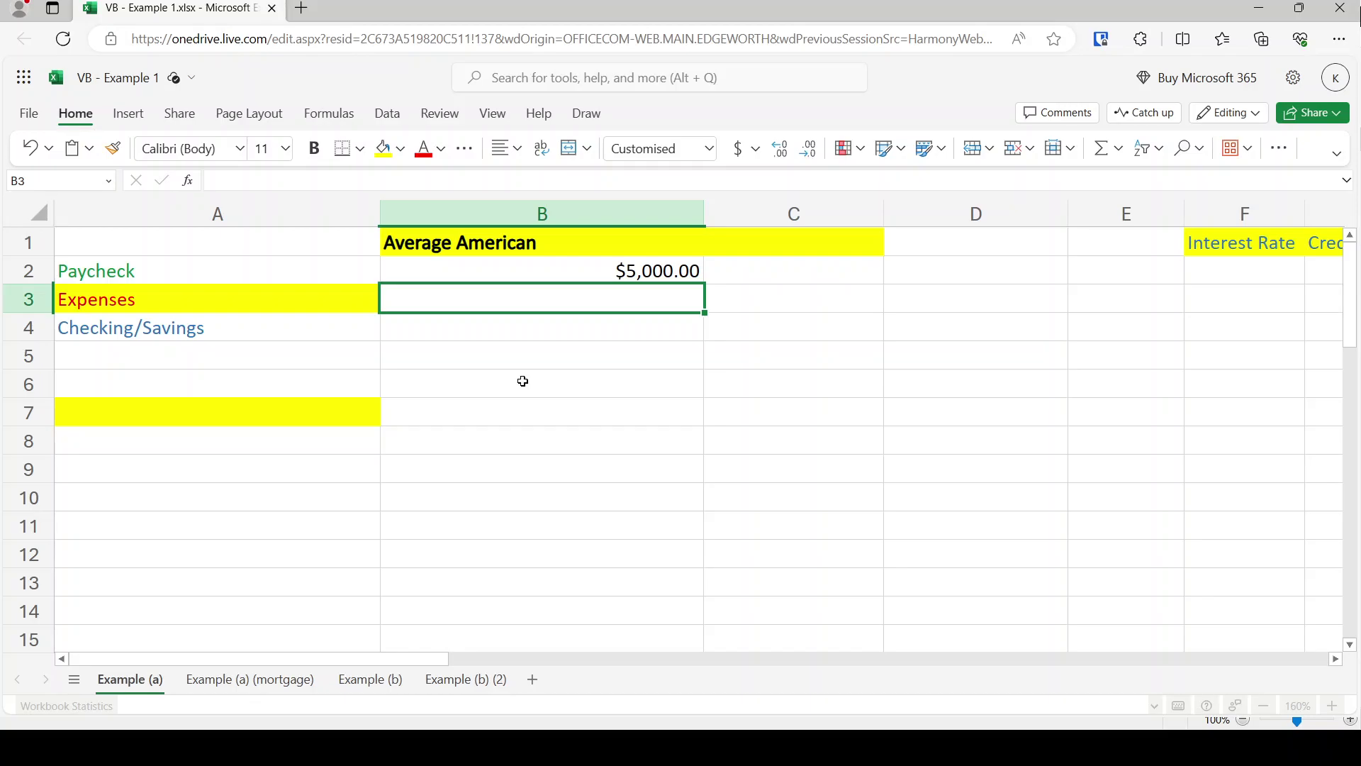
key(Up)
key(Down)
text(3000)
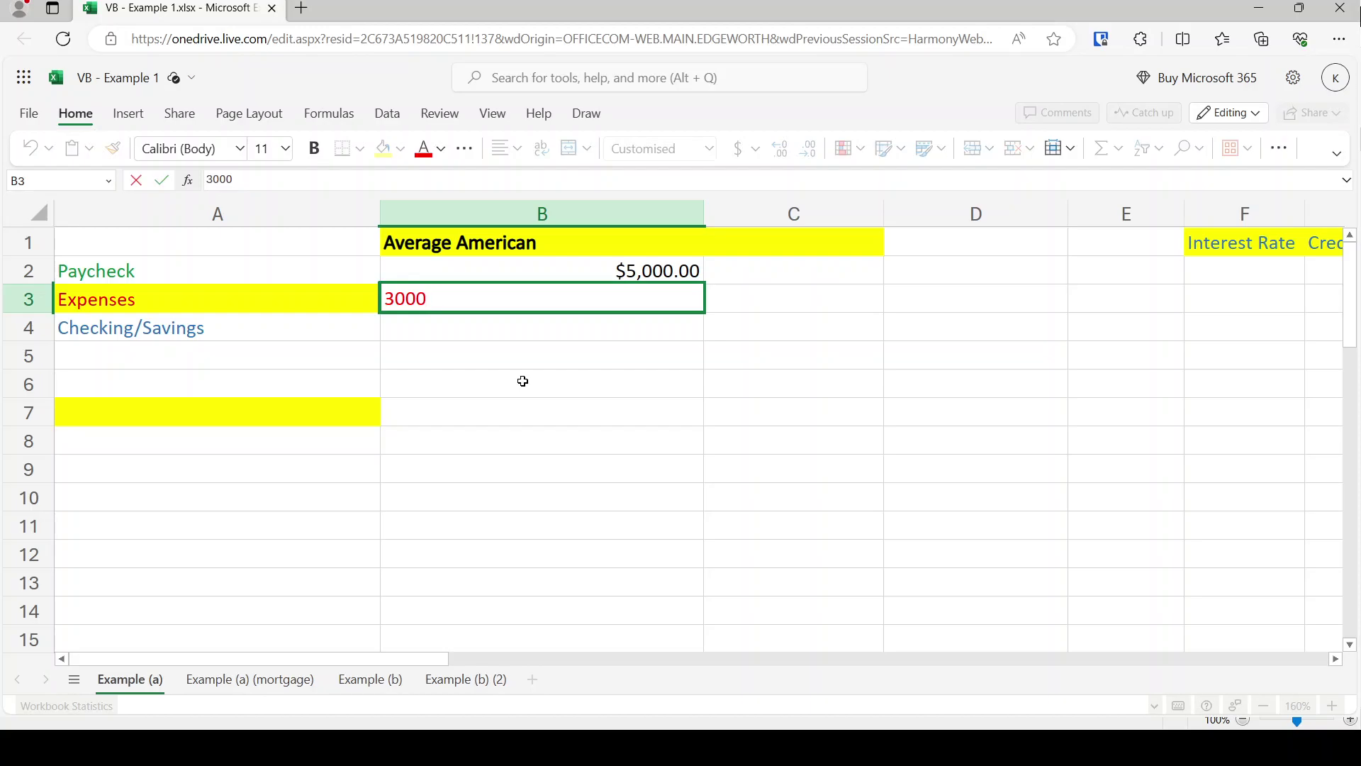
key(Return)
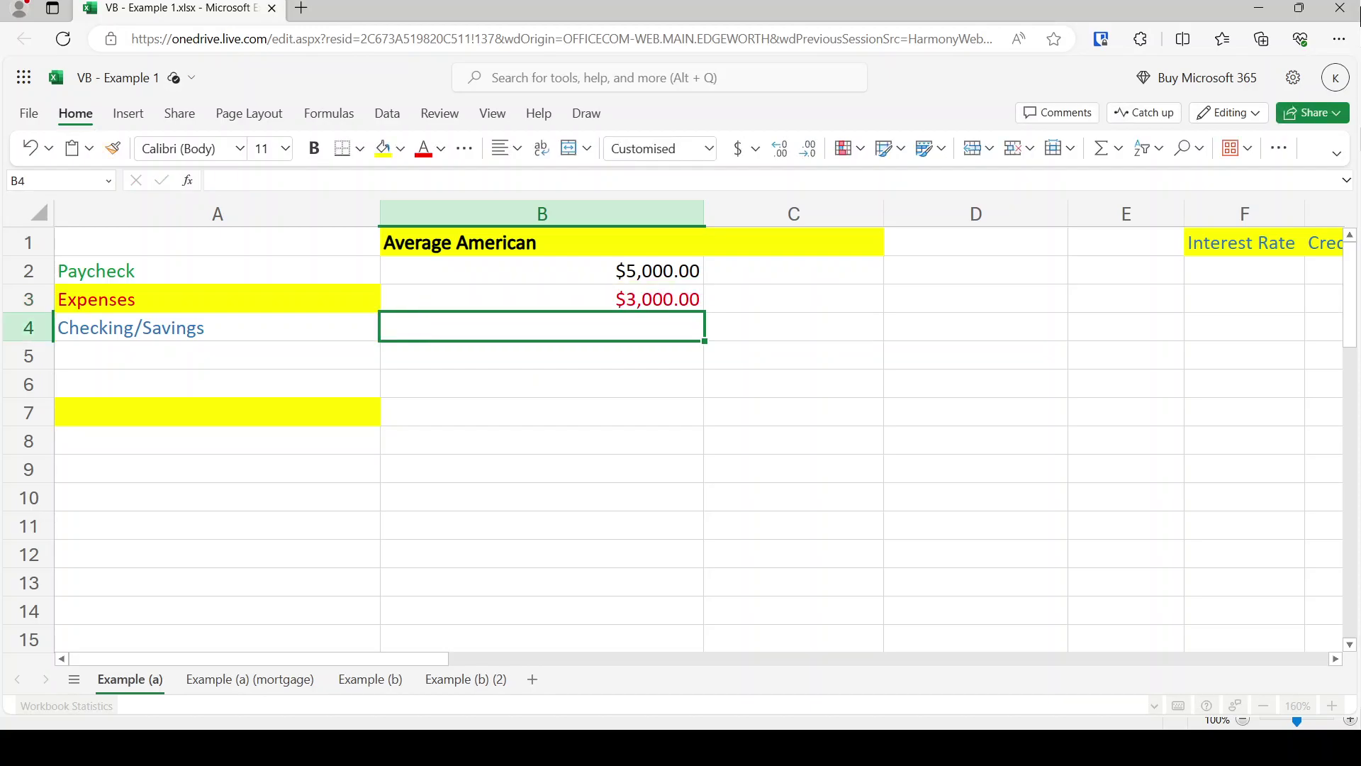
text(2000)
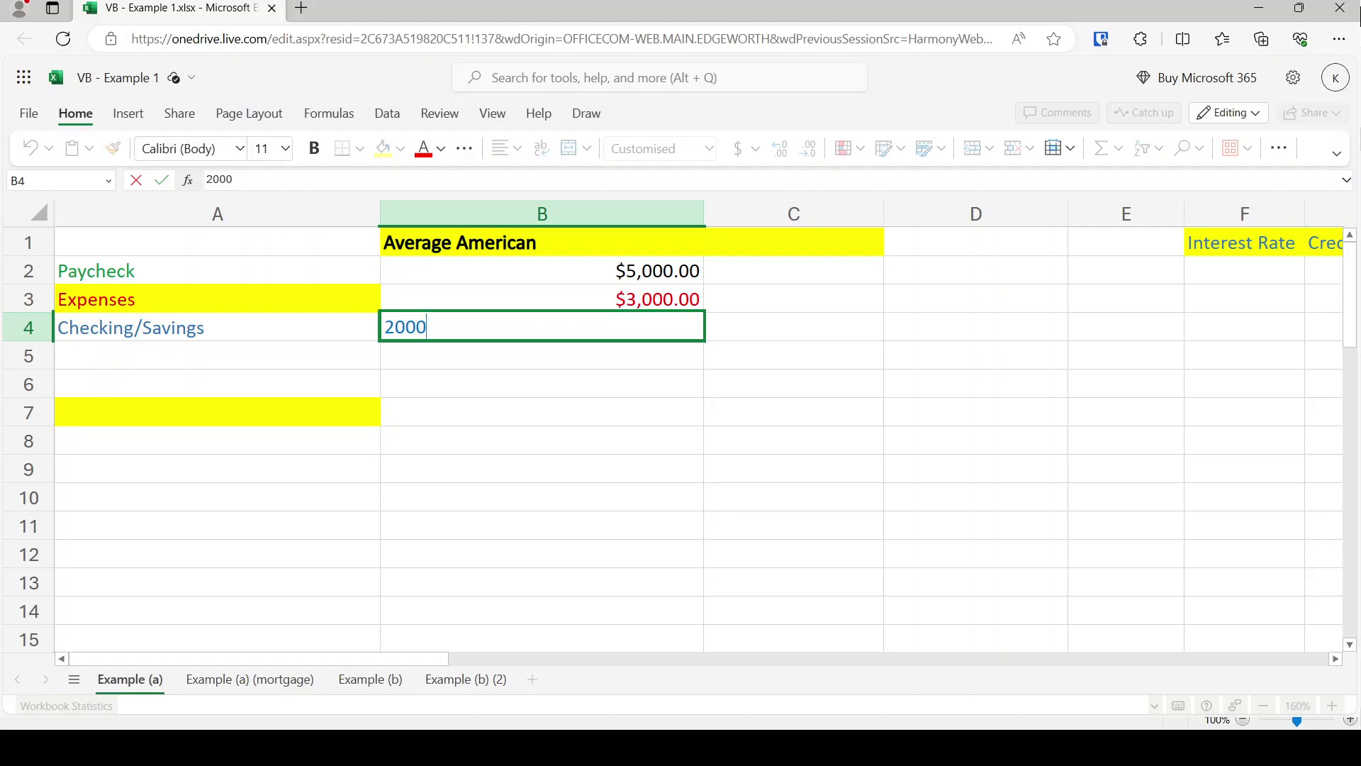
key(Return)
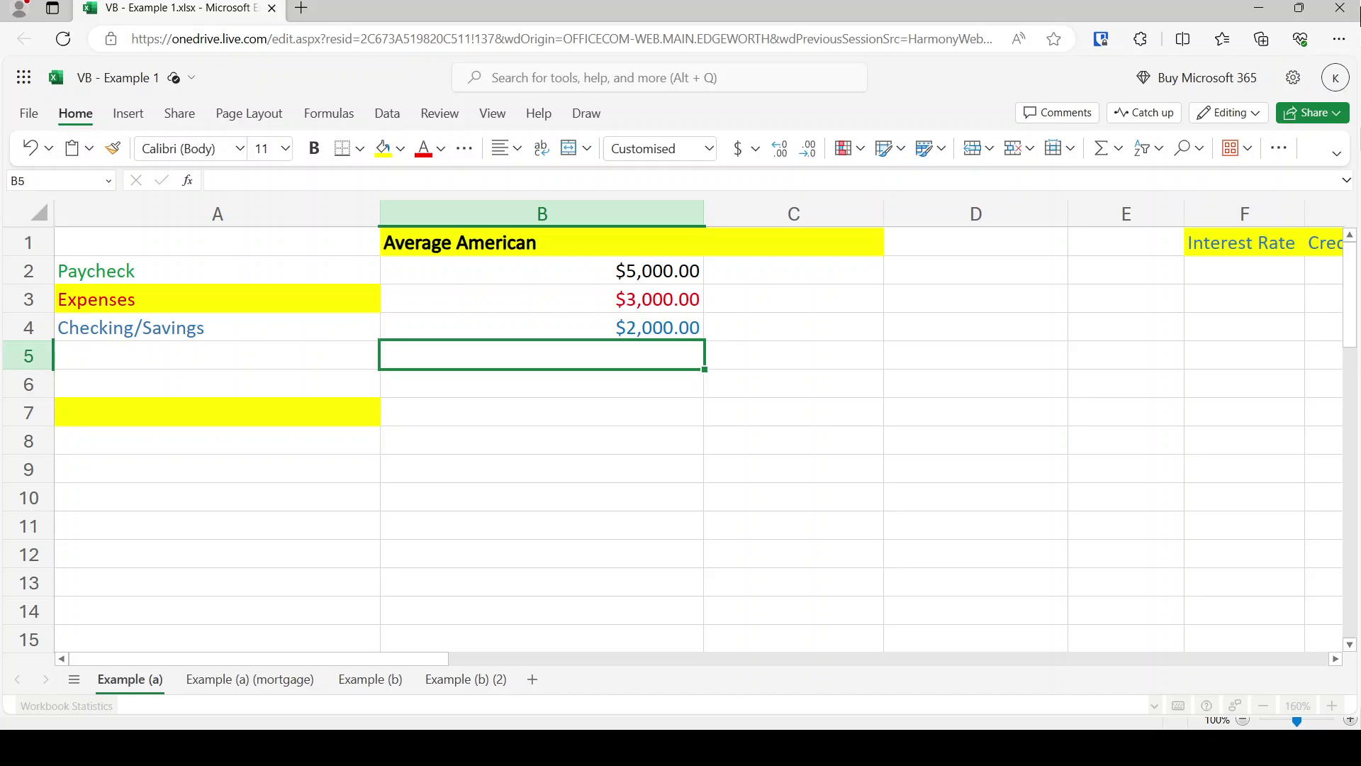
- Enter the heading "Expense Breakdown" in the yellow cell A7
click(218, 356)
click(217, 384)
click(218, 412)
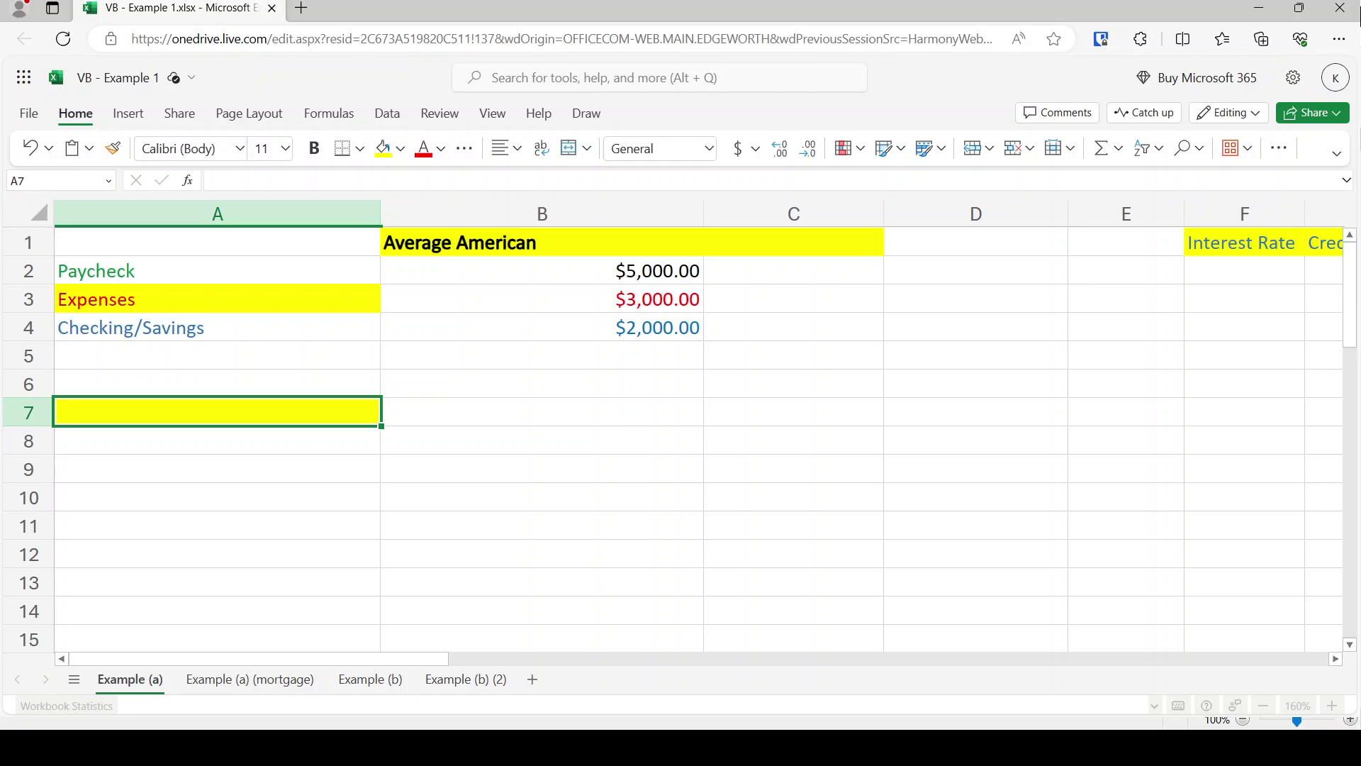
click(218, 355)
click(217, 327)
drag(217, 298, 543, 298)
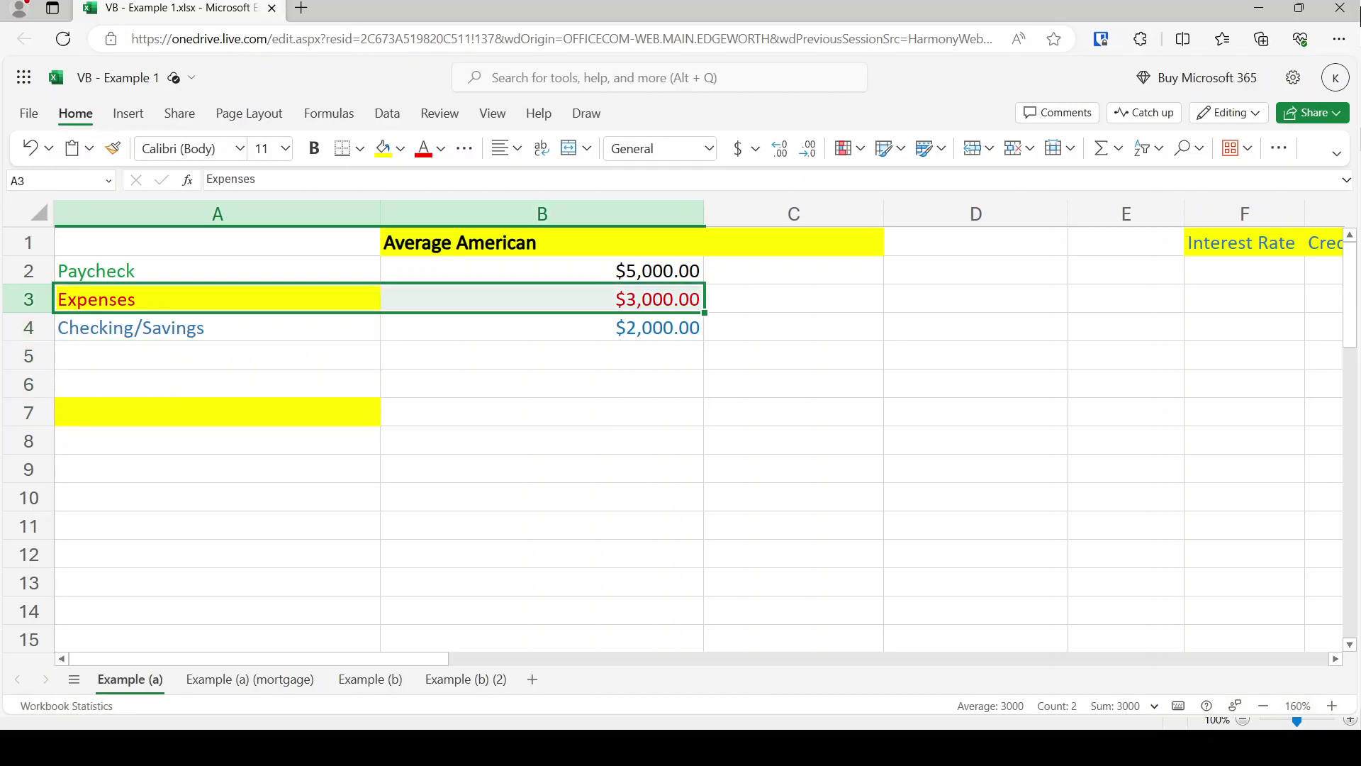
click(217, 356)
click(217, 412)
text(Exp)
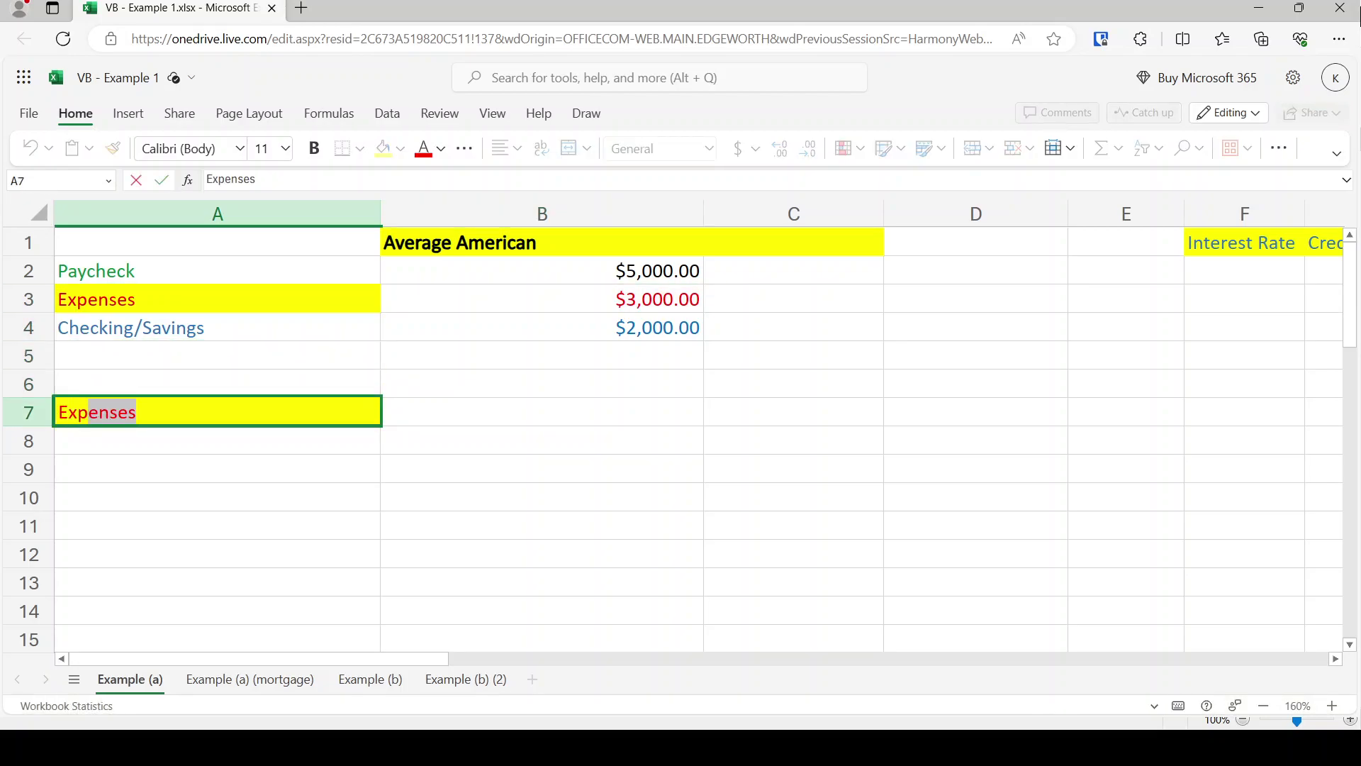
text(ense Breakd)
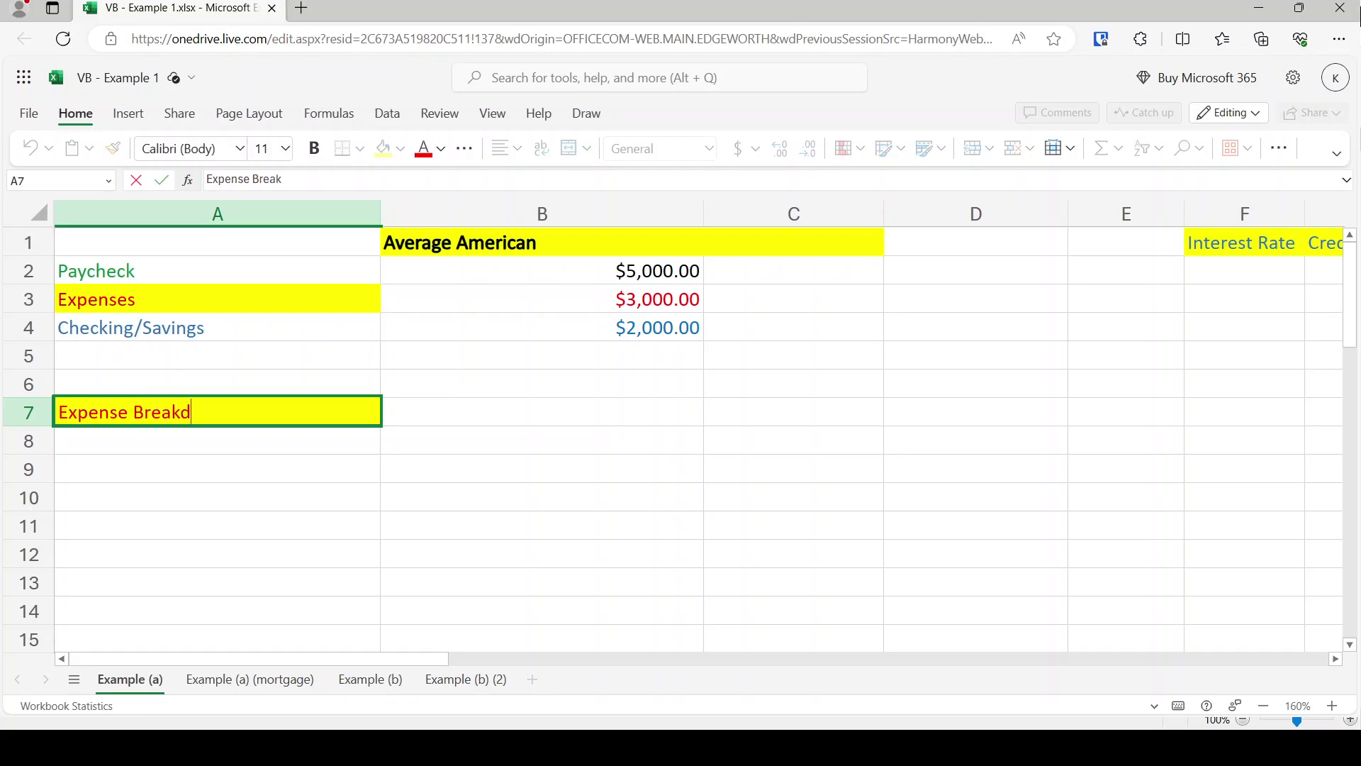
text(own)
key(Return)
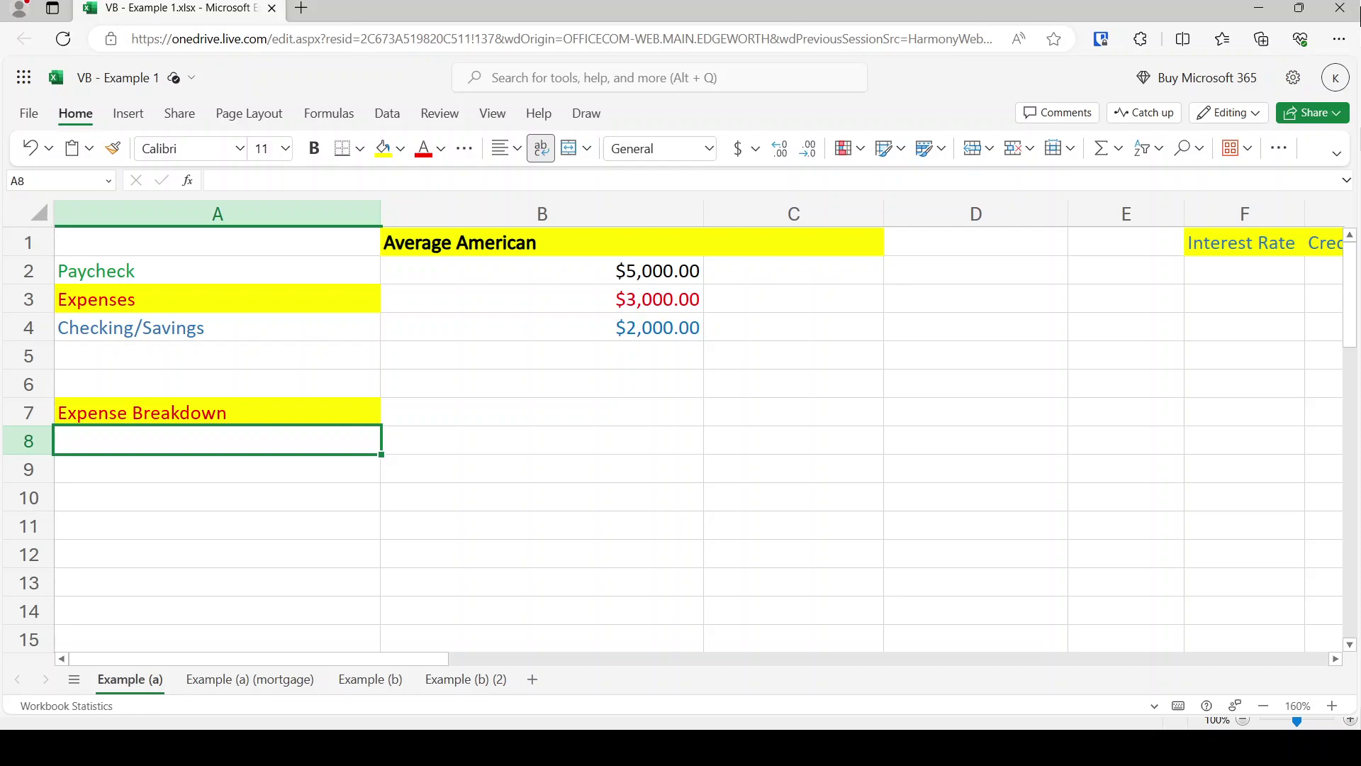
- List "Loan 1", "Loan 2" and "Rent" in cells A8 to A10 under the Expense Breakdown heading
text(Loan 1)
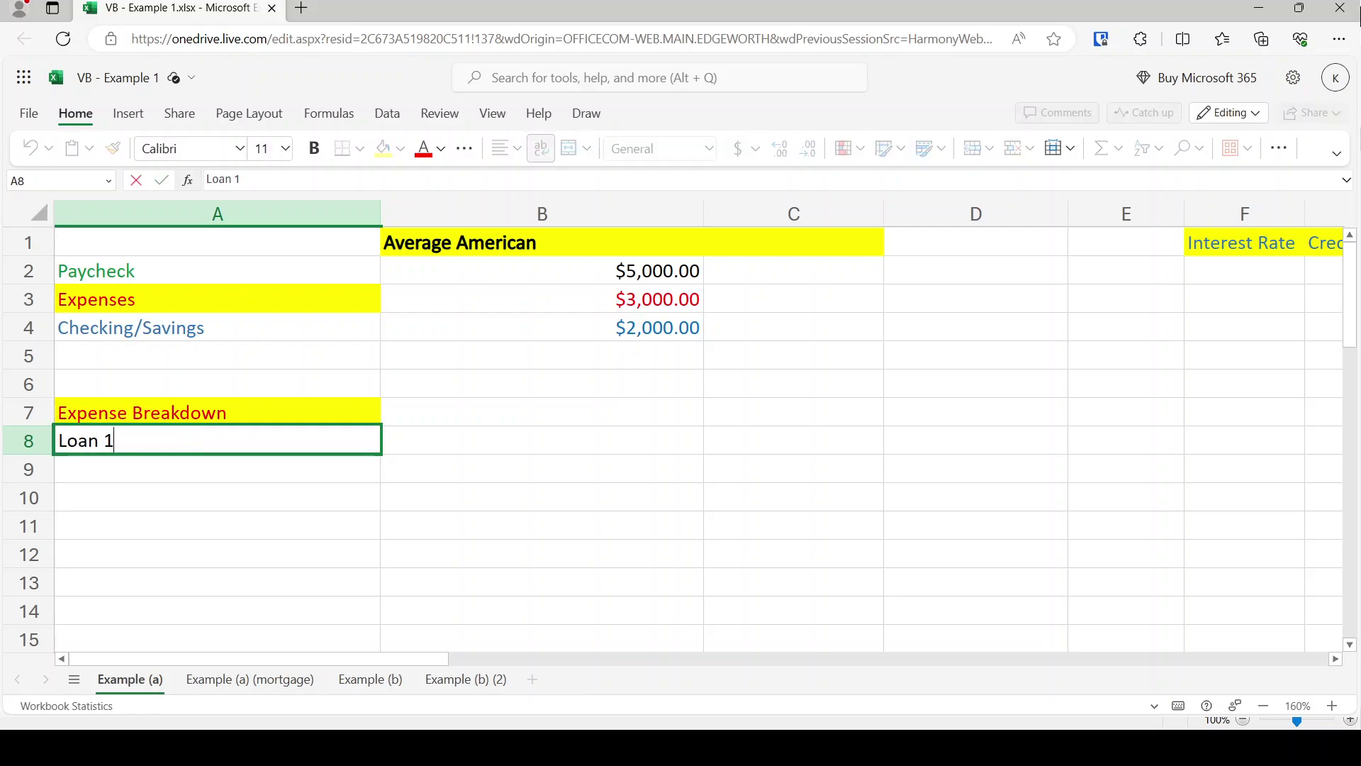
key(Return)
text(Loan 2)
key(Return)
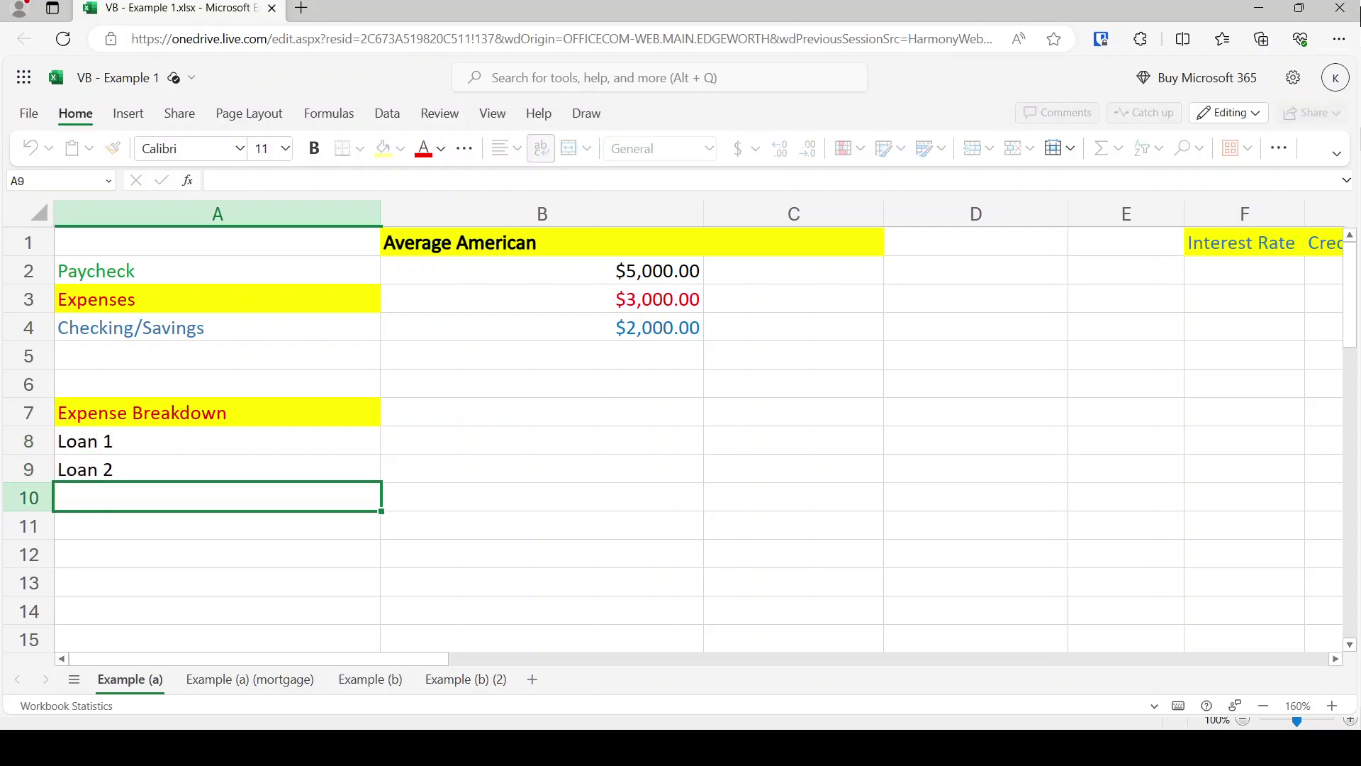
text(Rent)
key(Return)
- Add the expense item "Other ( Food, Insurance, Gas etc.)" in cell A11 below Rent
text(Other 9 F)
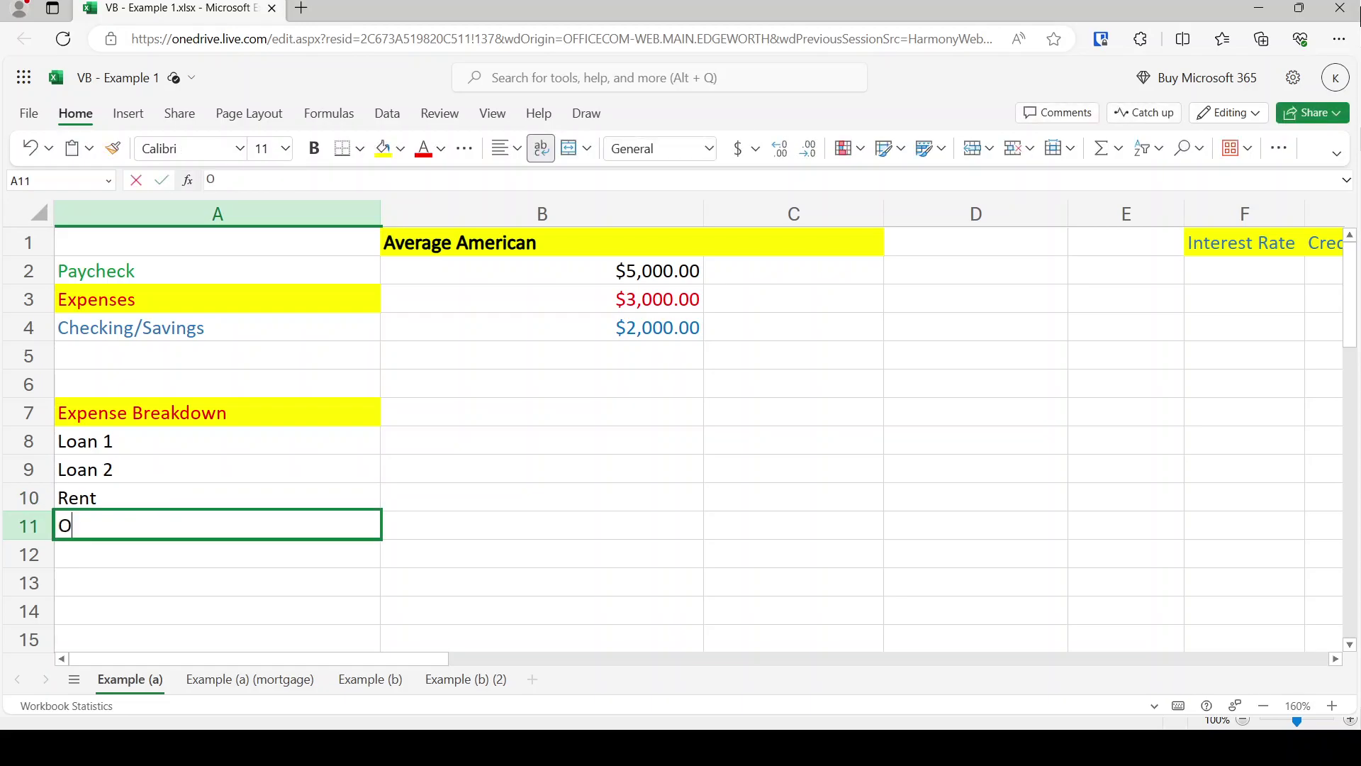
key(BackSpace)
key(BackSpace)
key(BackSpace)
text(()
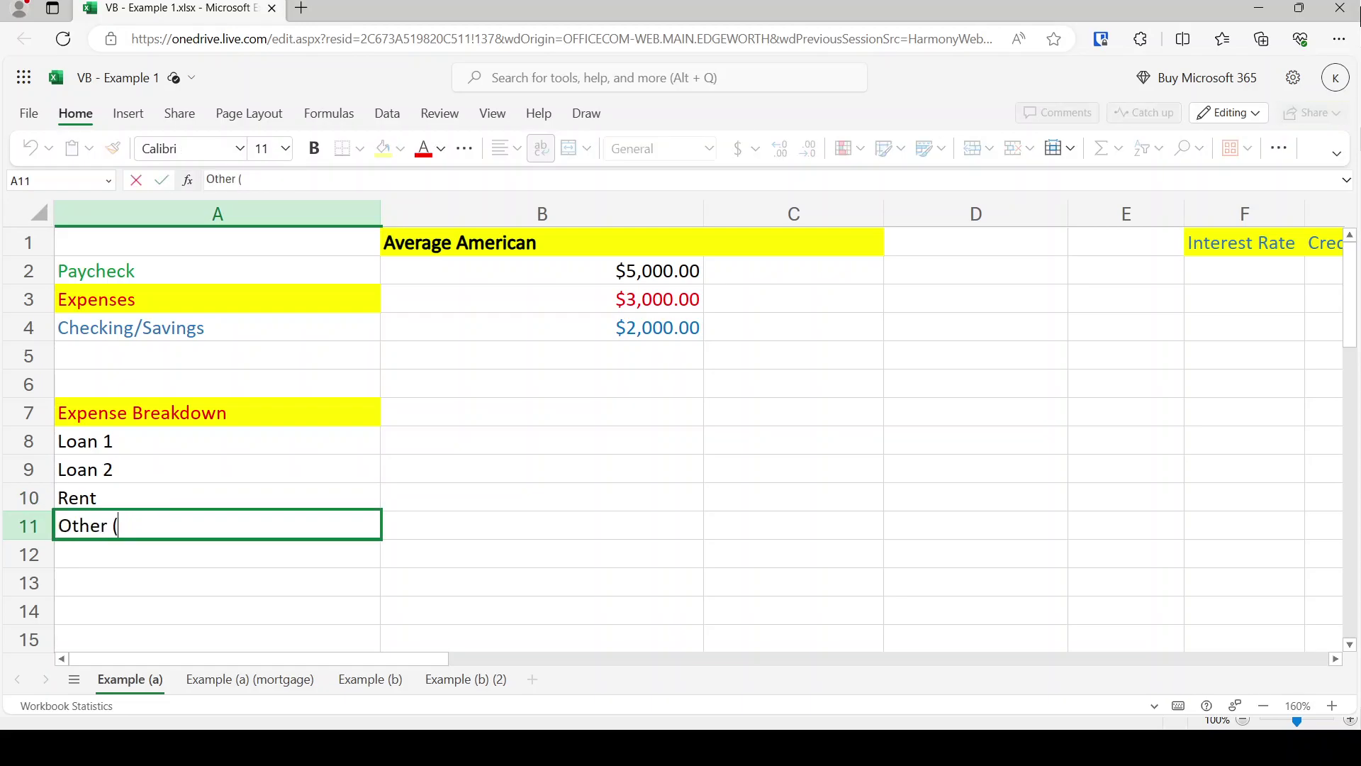
text( Food, Insuranc)
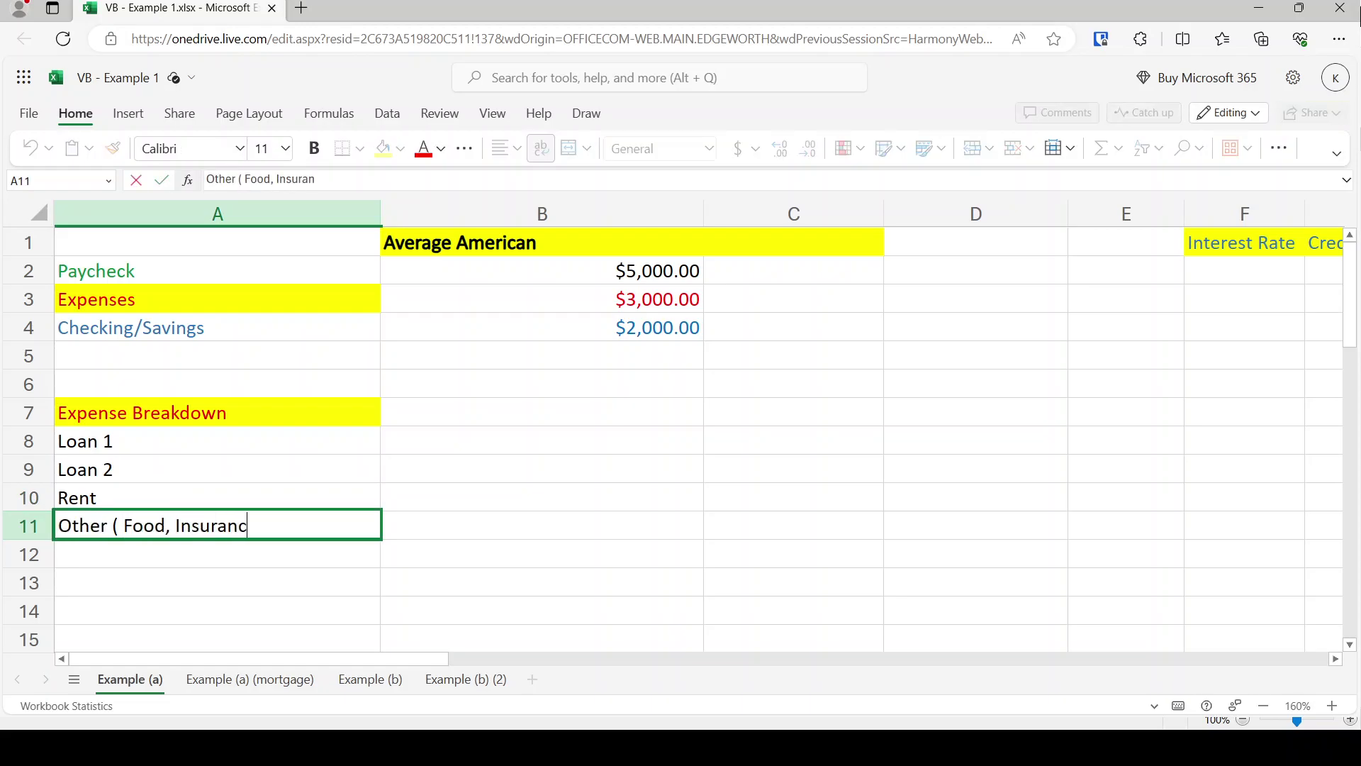
text(e, Gas etc.))
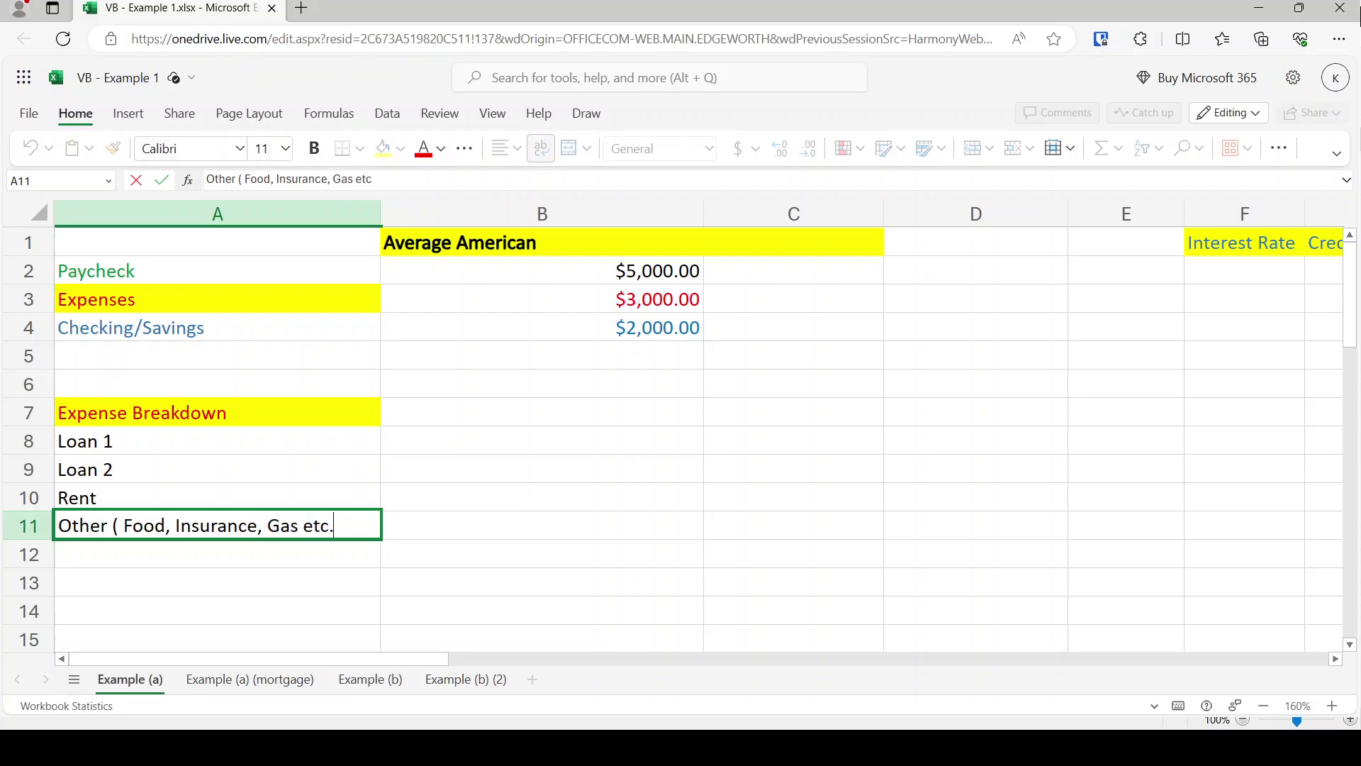
key(Return)
- Replace the "Loan 1" label in cell A8 with "Student Loan"
key(Up)
key(Up)
key(Up)
key(Up)
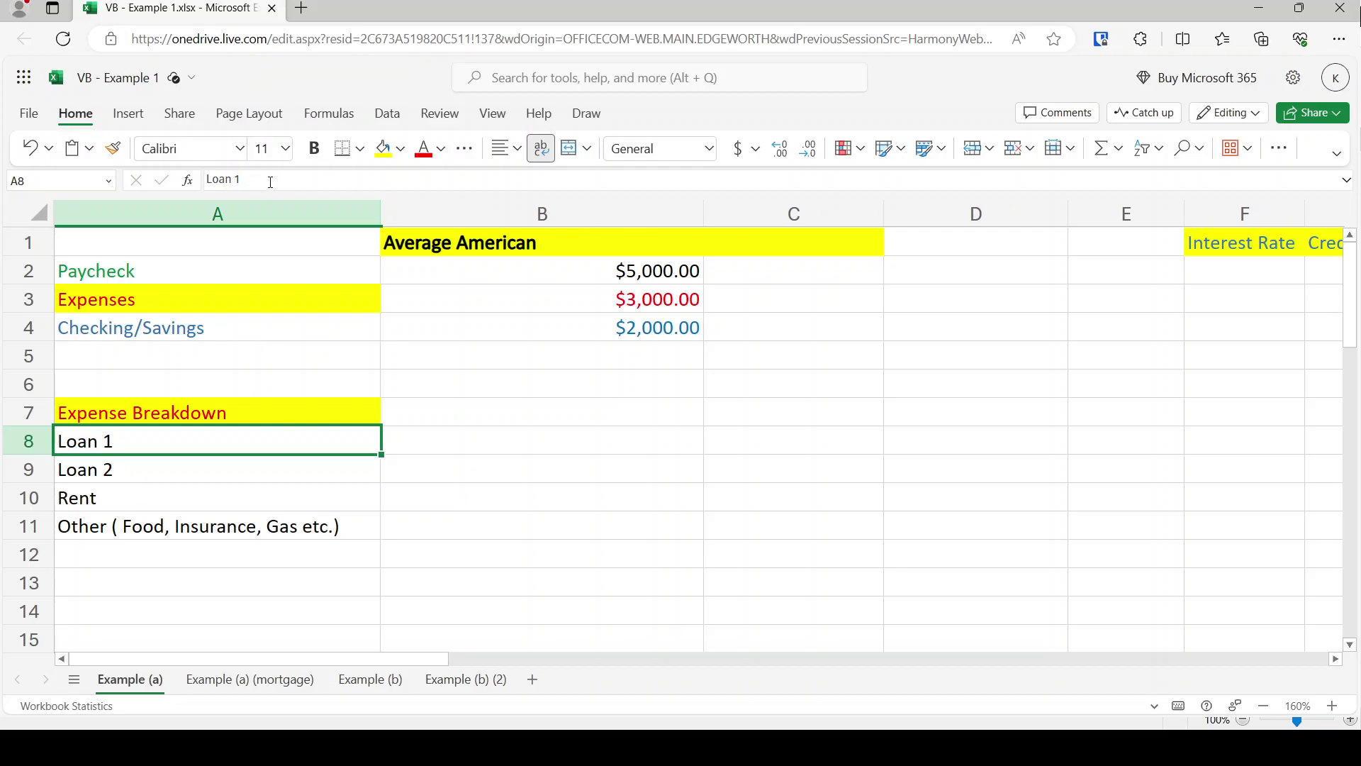
drag(270, 181, 76, 237)
text(Student)
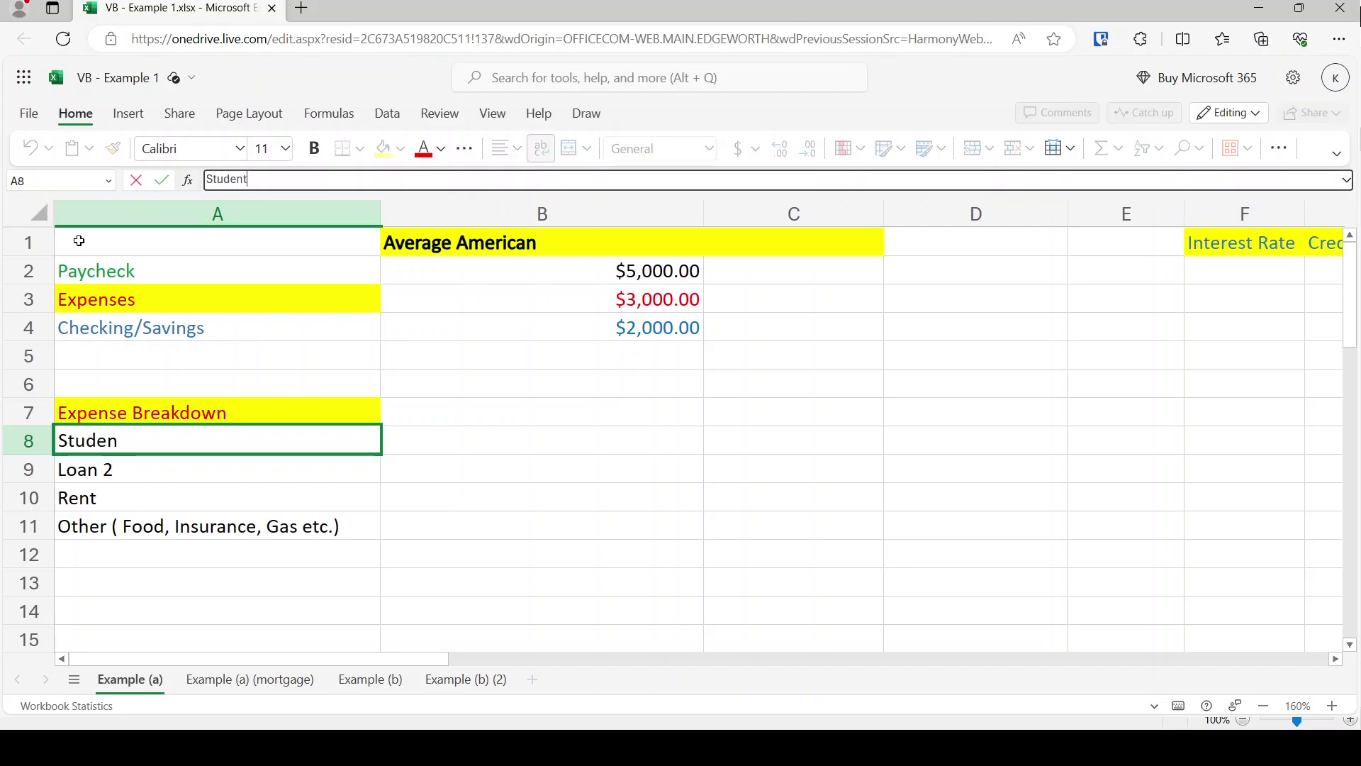
text( Loan)
key(Return)
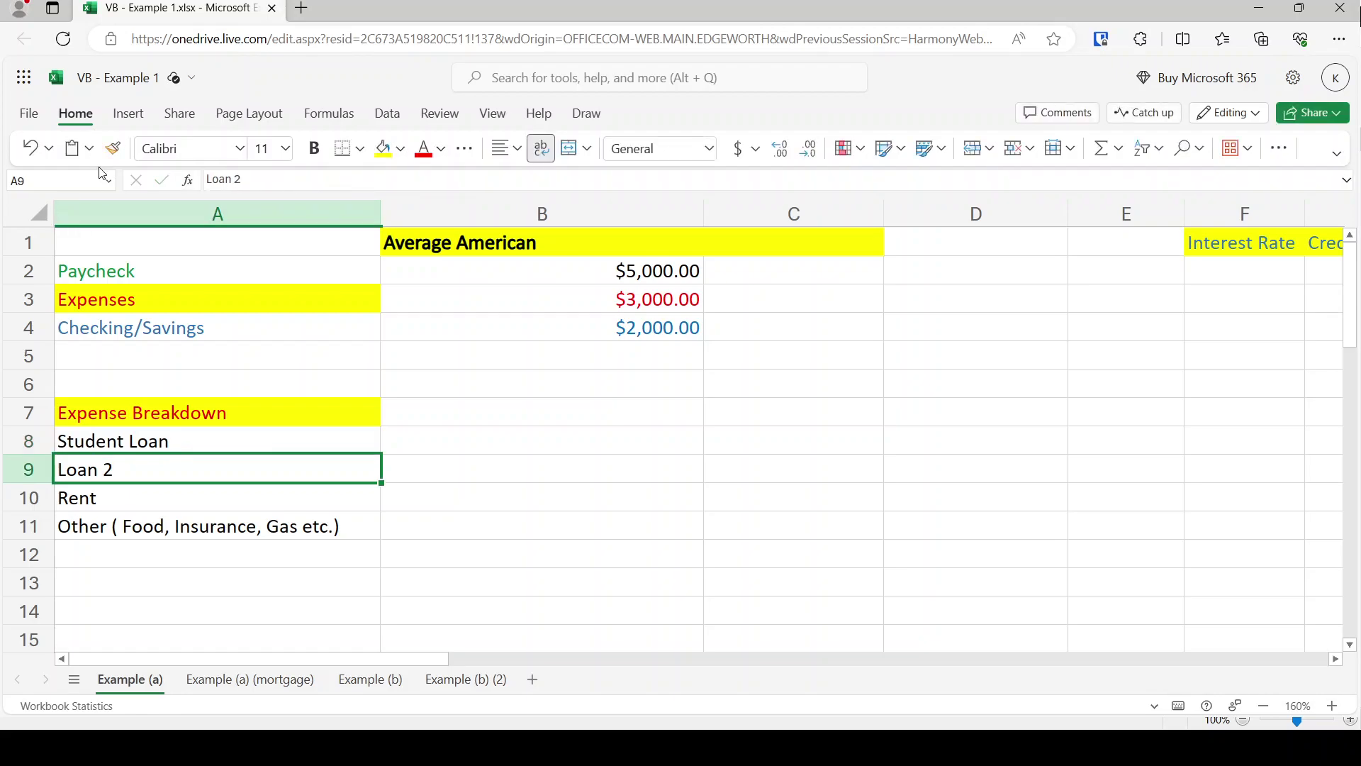
- Replace the "Loan 2" label in cell A9 with "Auto Loan"
drag(234, 180, 113, 230)
text(Au)
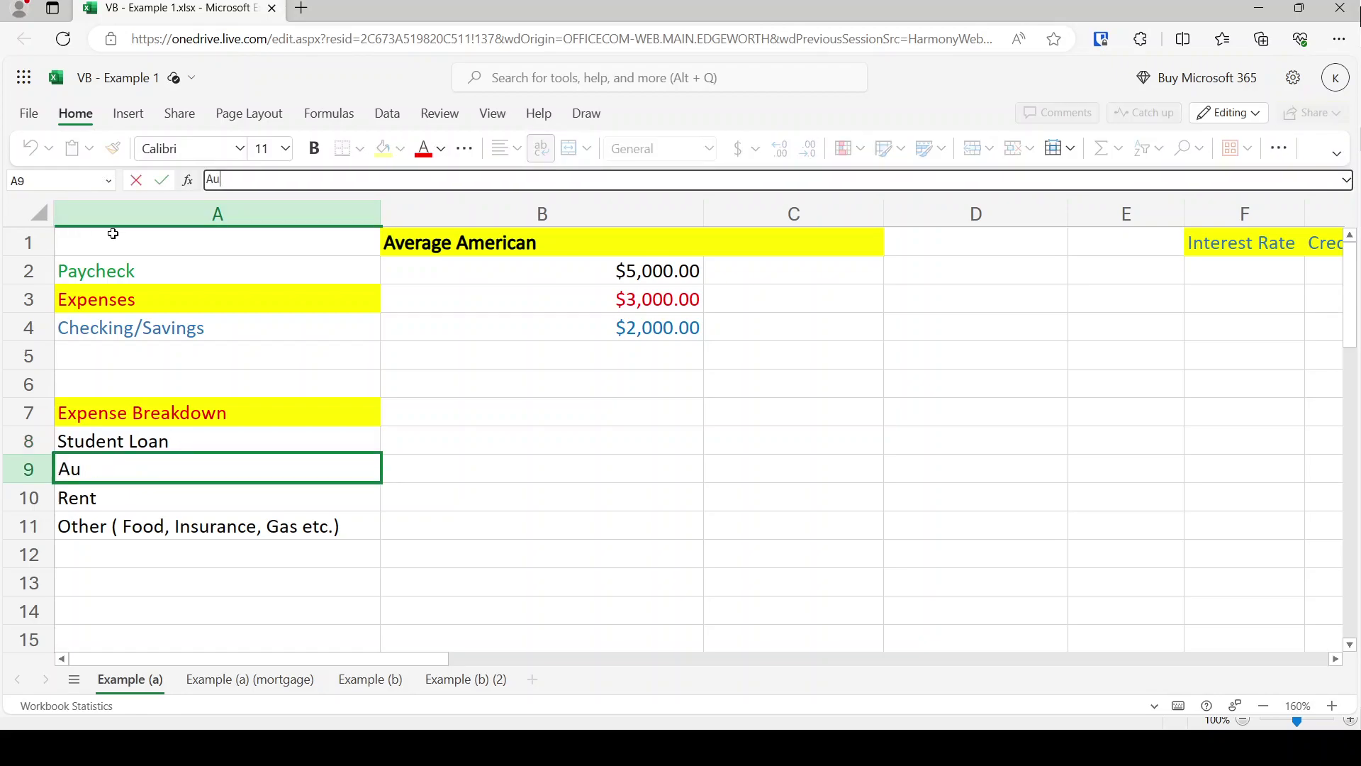
text(to Loan)
key(Return)
- Add the loan details "($10k balance, 6% int, $400)" after "Student Loan" in cell A8
key(Up)
key(Up)
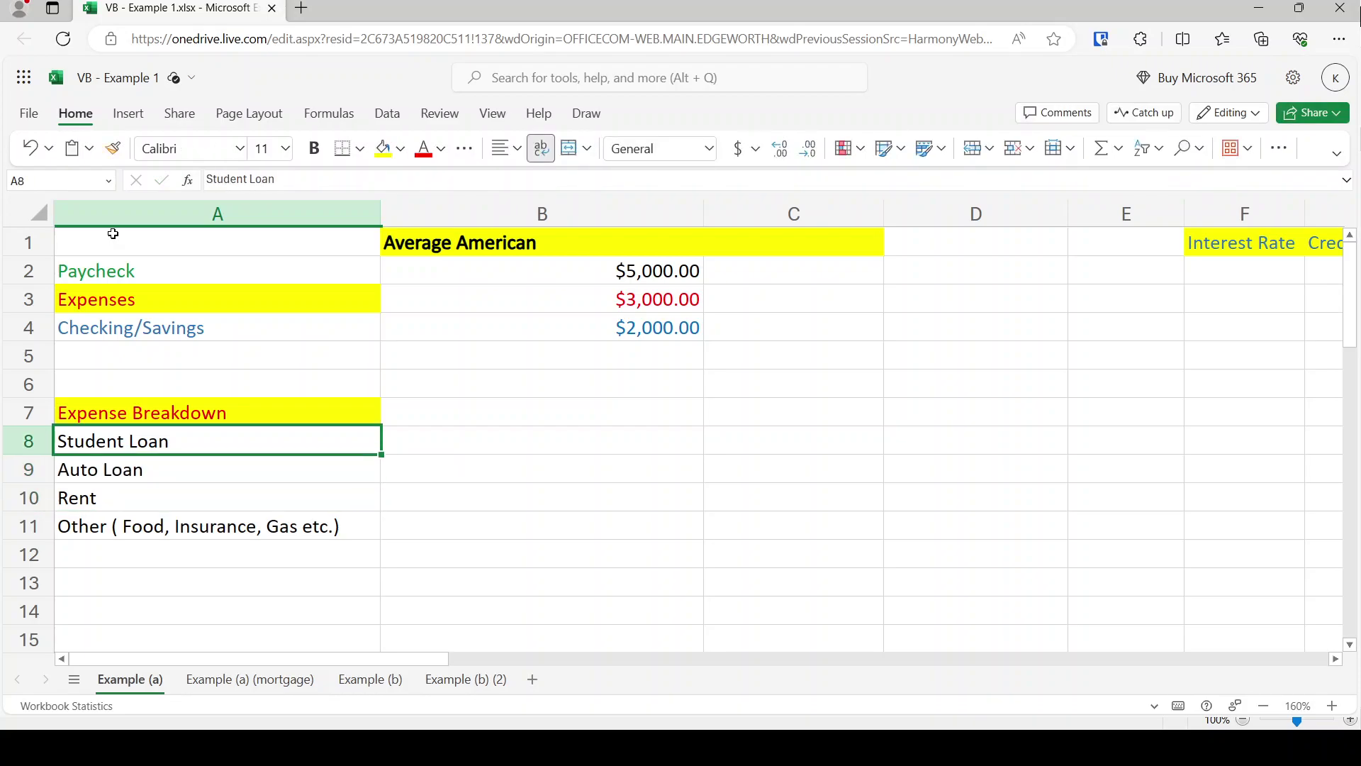
click(304, 180)
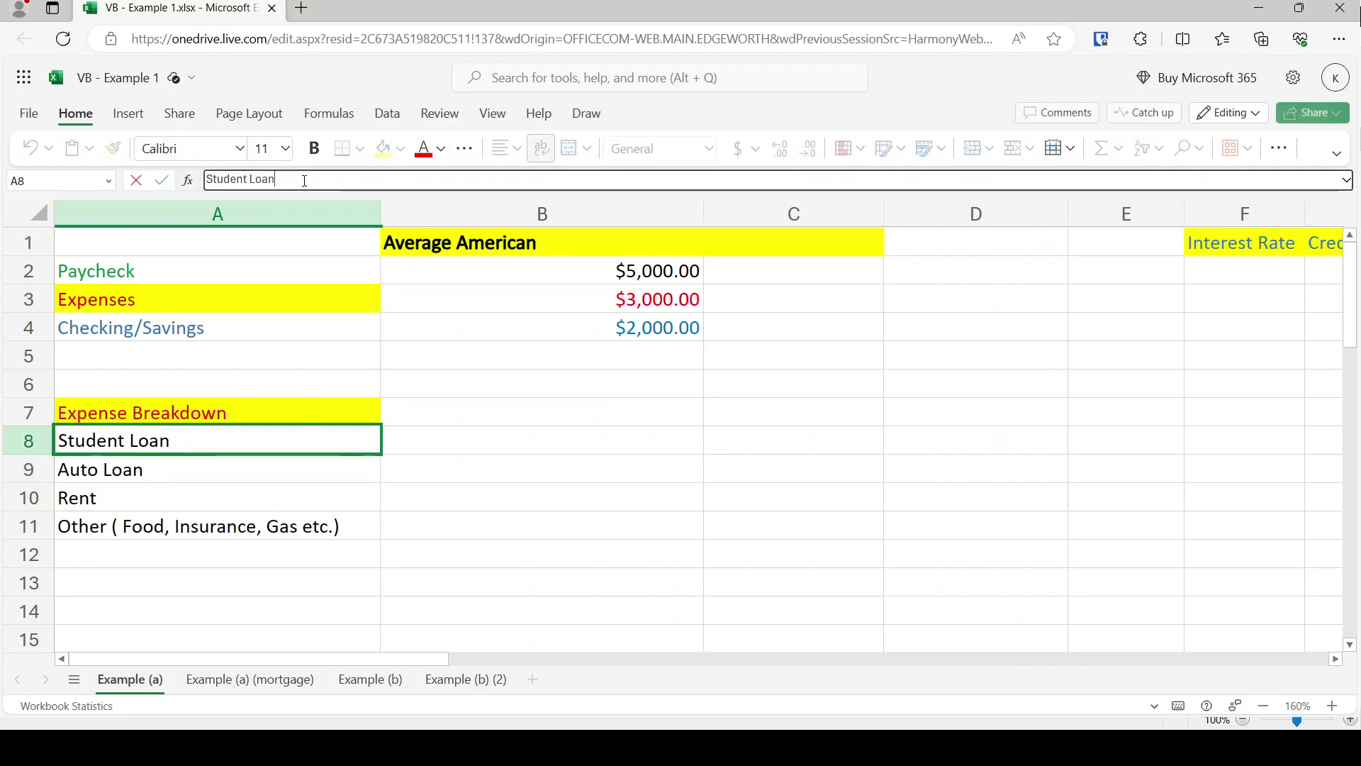
text(())
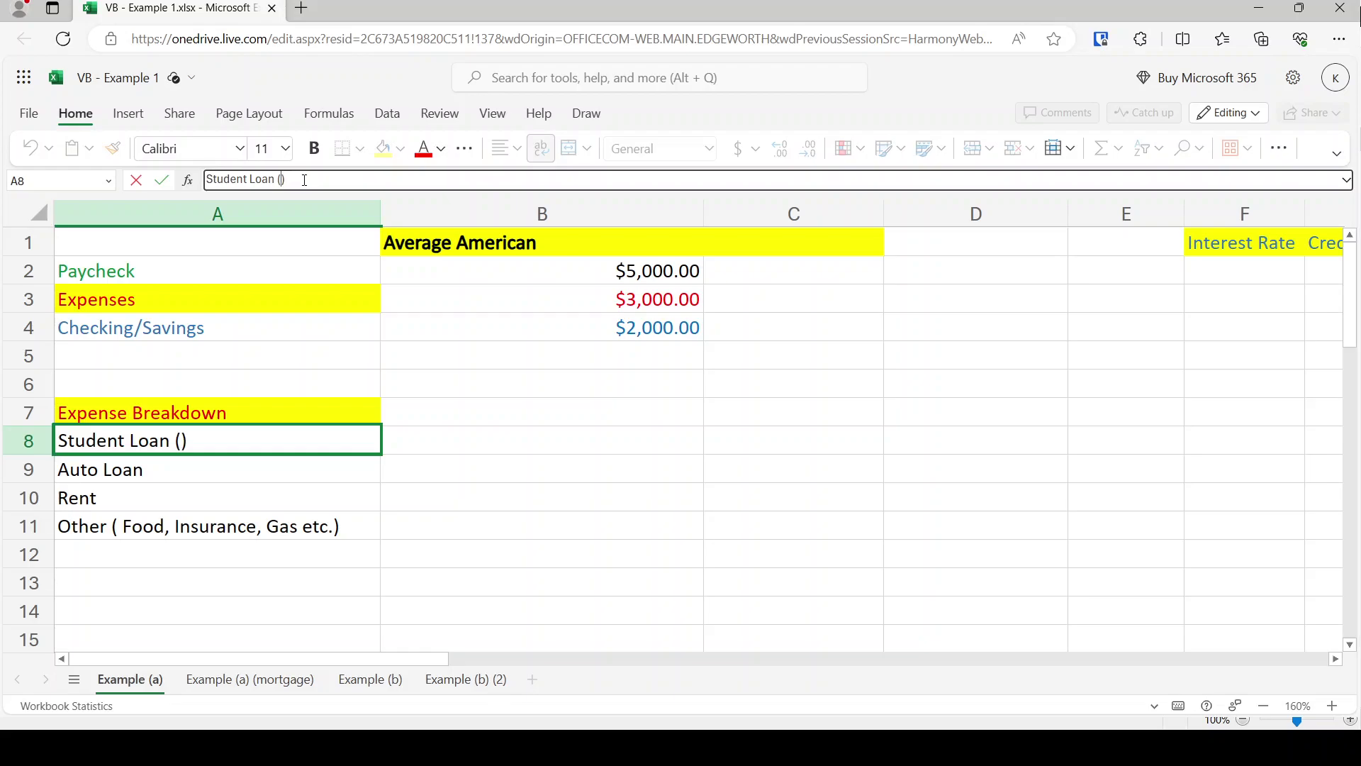
text($10k balance)
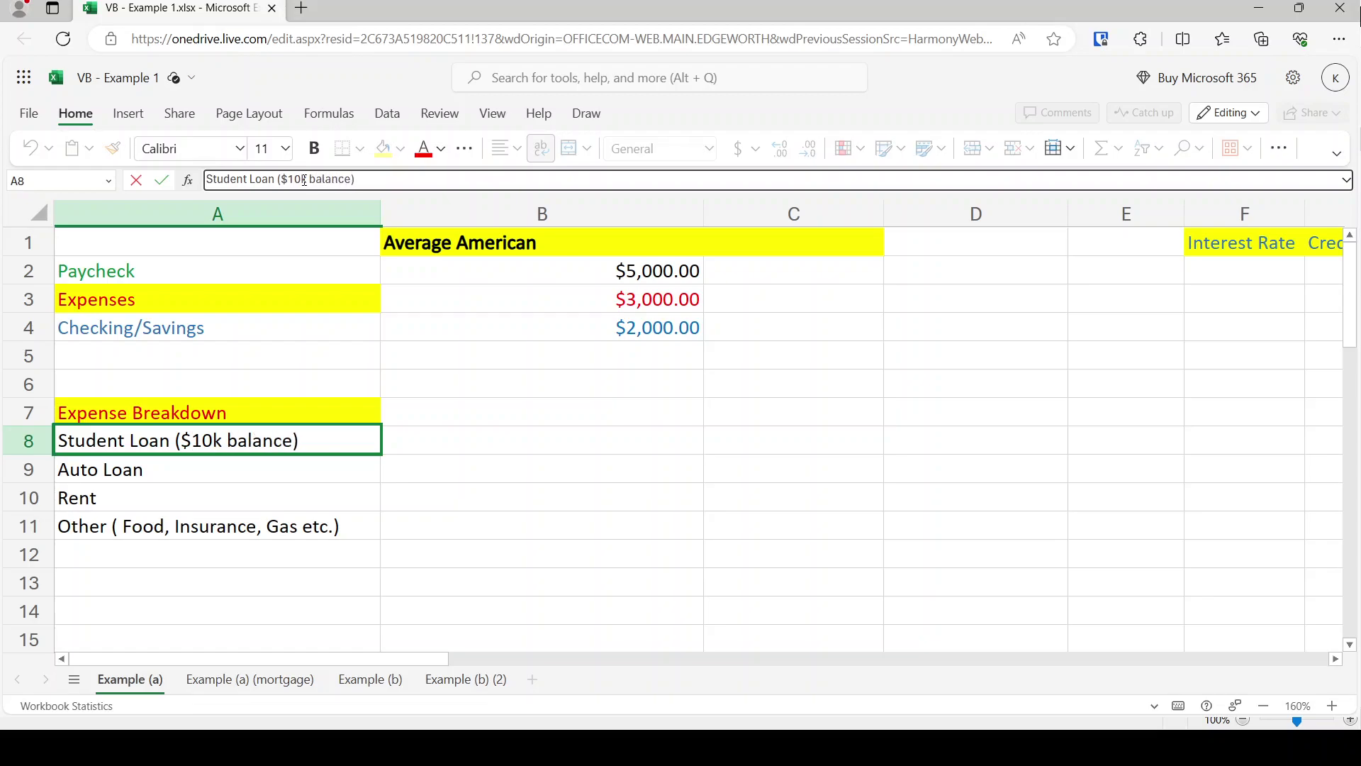
text(, 6% int, $)
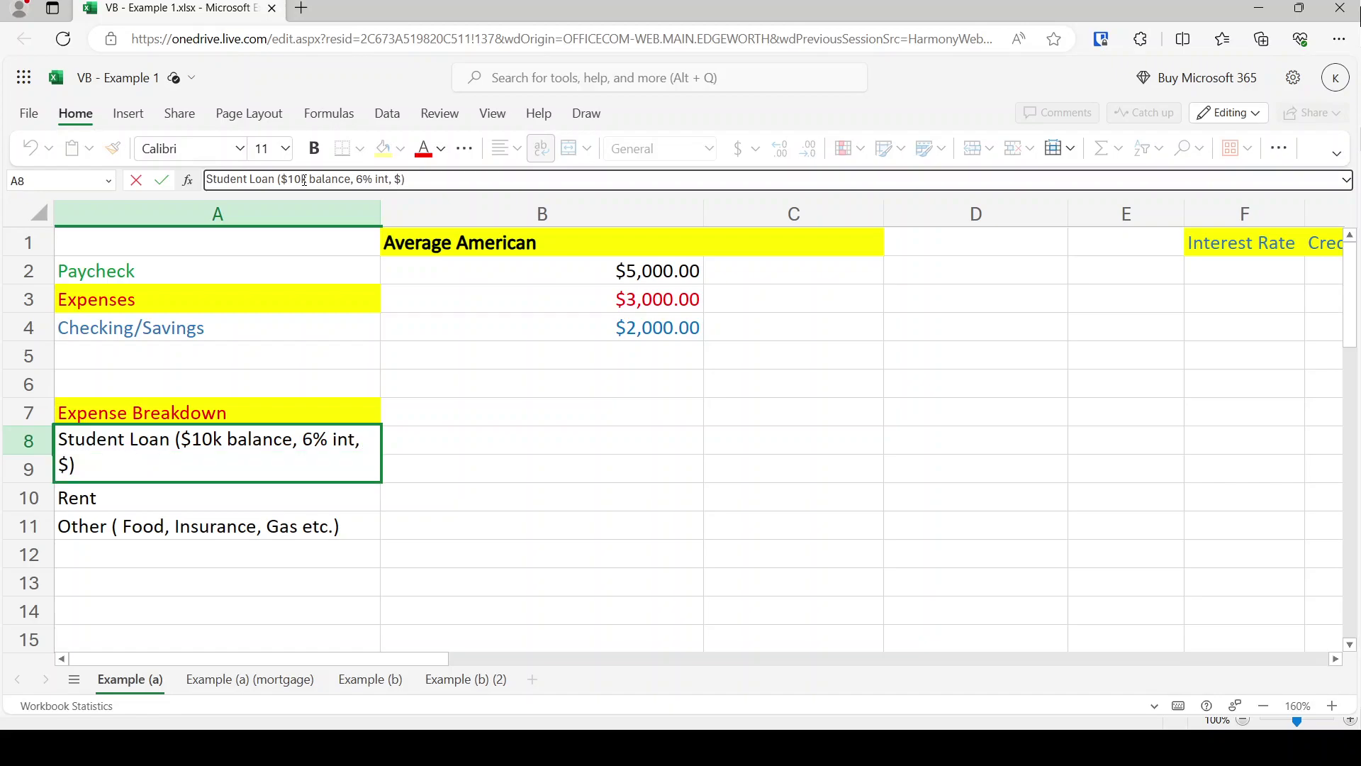
text(50)
key(BackSpace)
key(BackSpace)
text(400)
key(Return)
- Copy the bracketed loan details from the Student Loan label and append them to "Auto Loan" in cell A9
key(Up)
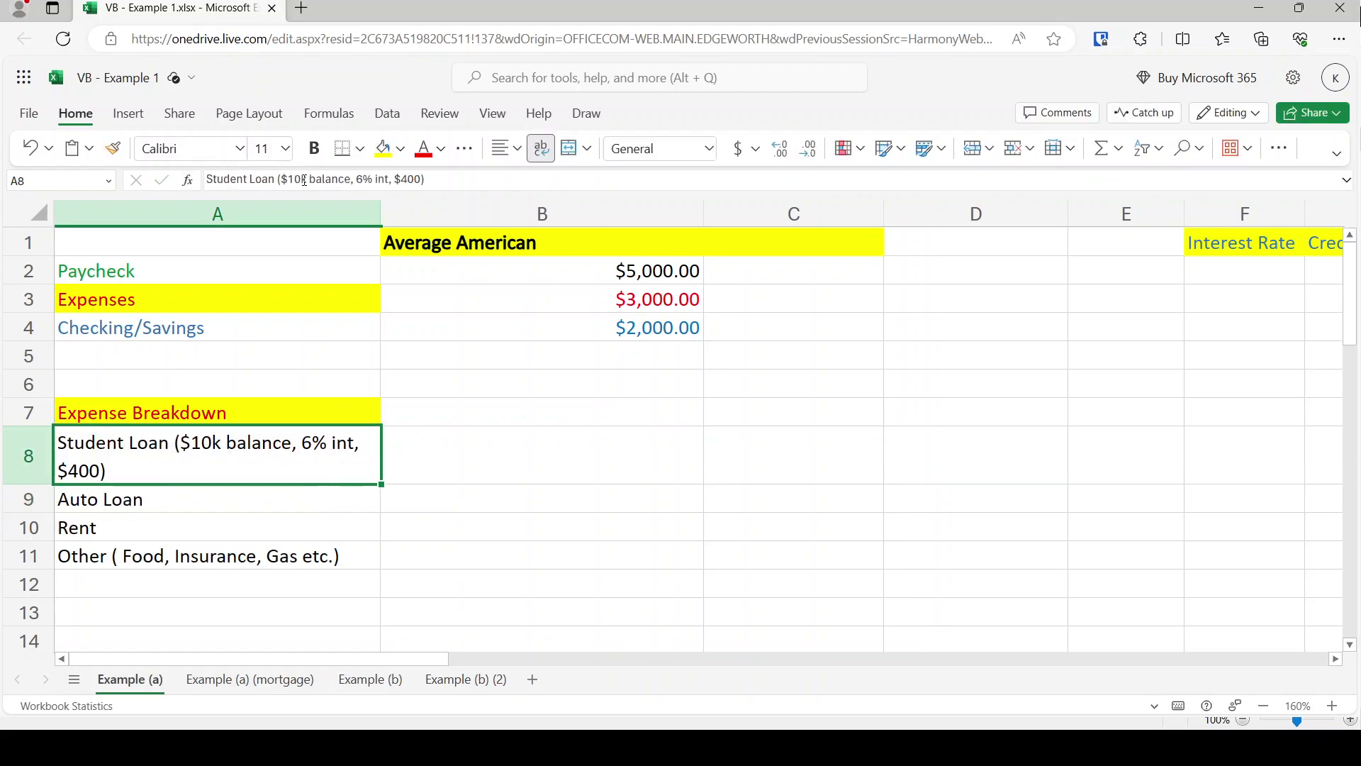
drag(424, 179, 275, 190)
key(ctrl+c)
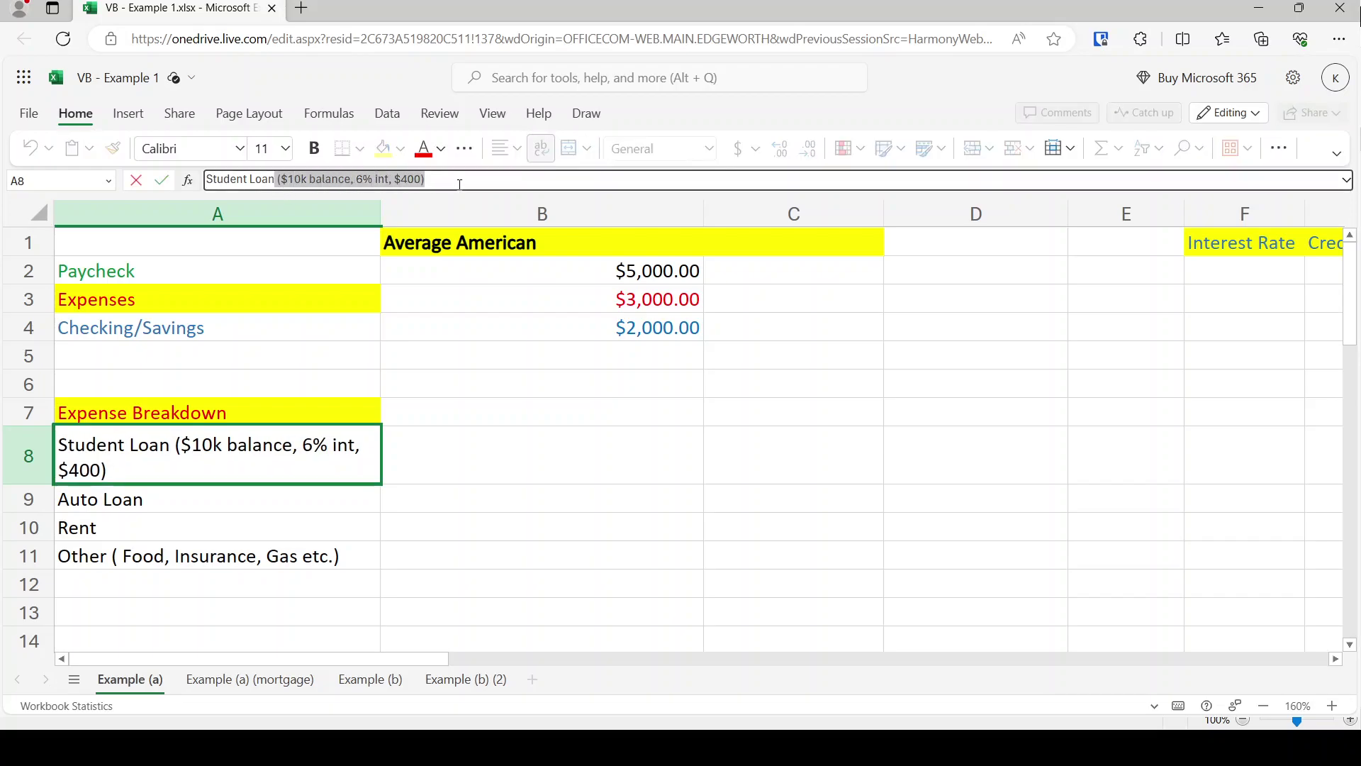
click(187, 502)
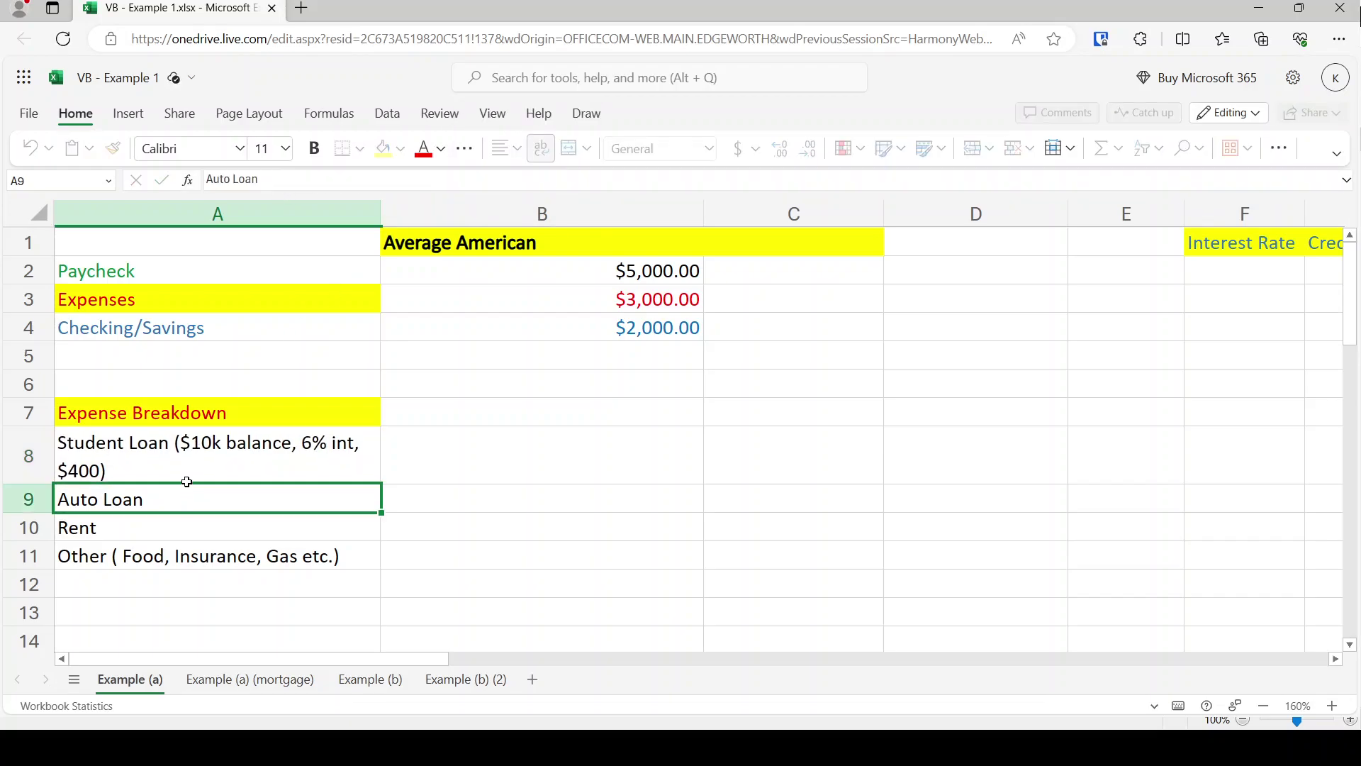
click(293, 180)
key(ctrl+v)
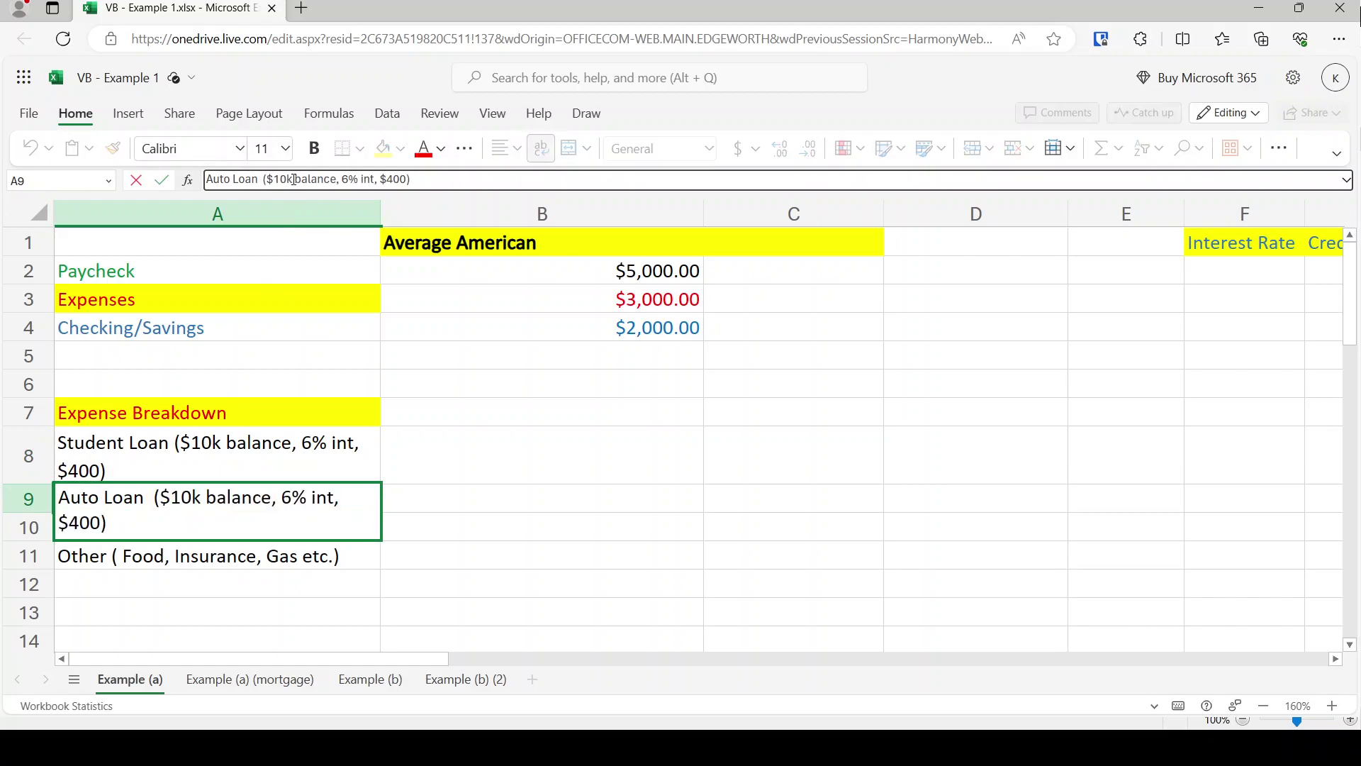
key(Return)
- Change the Auto Loan details in cell A9 to a $13k balance and a $600 payment
key(Up)
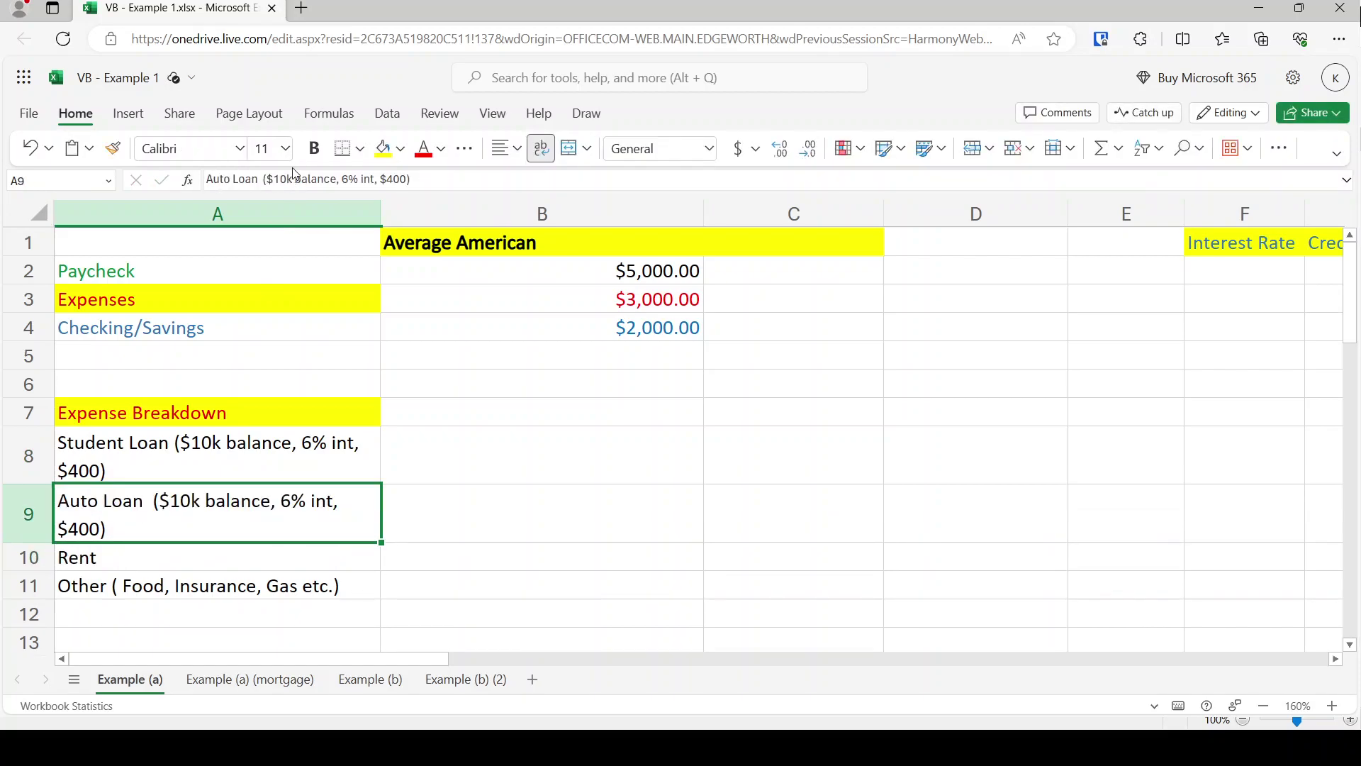
click(293, 179)
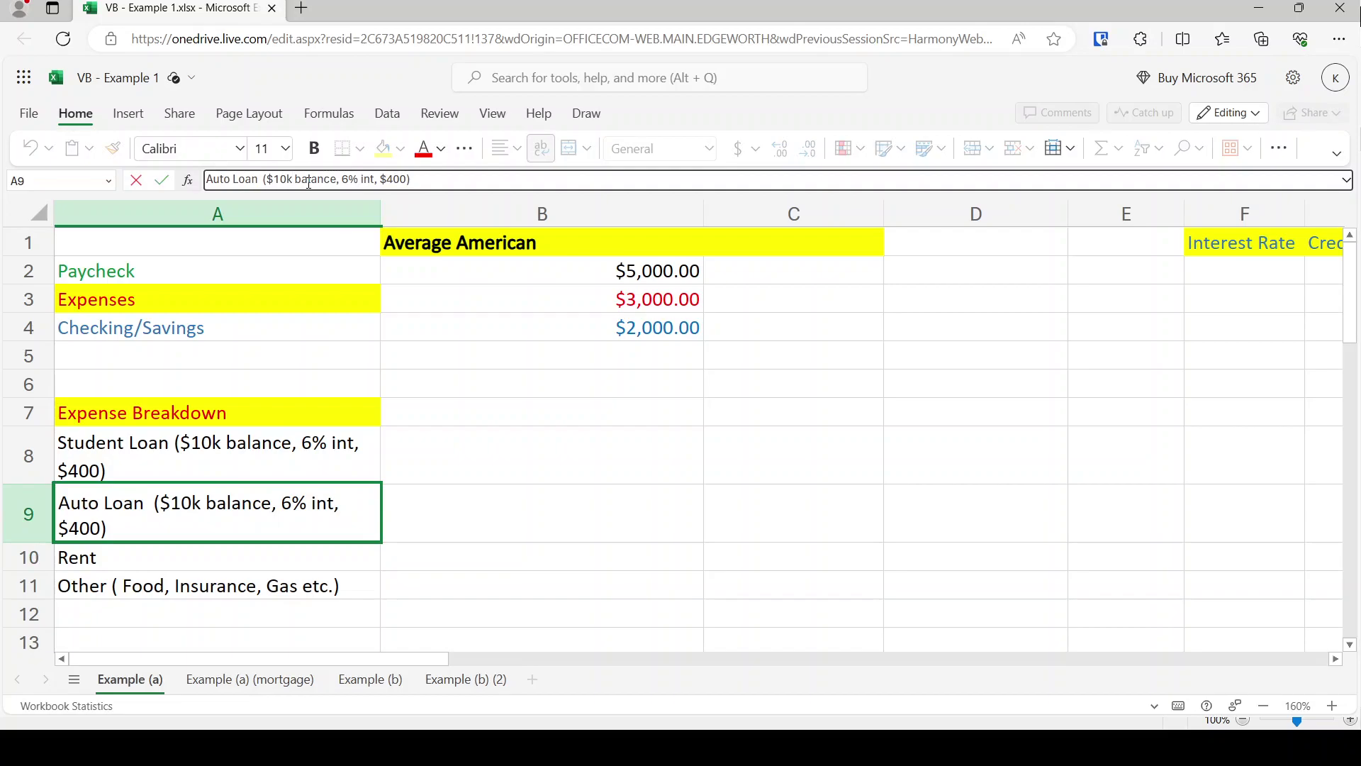
key(BackSpace)
text(3)
key(Return)
key(Up)
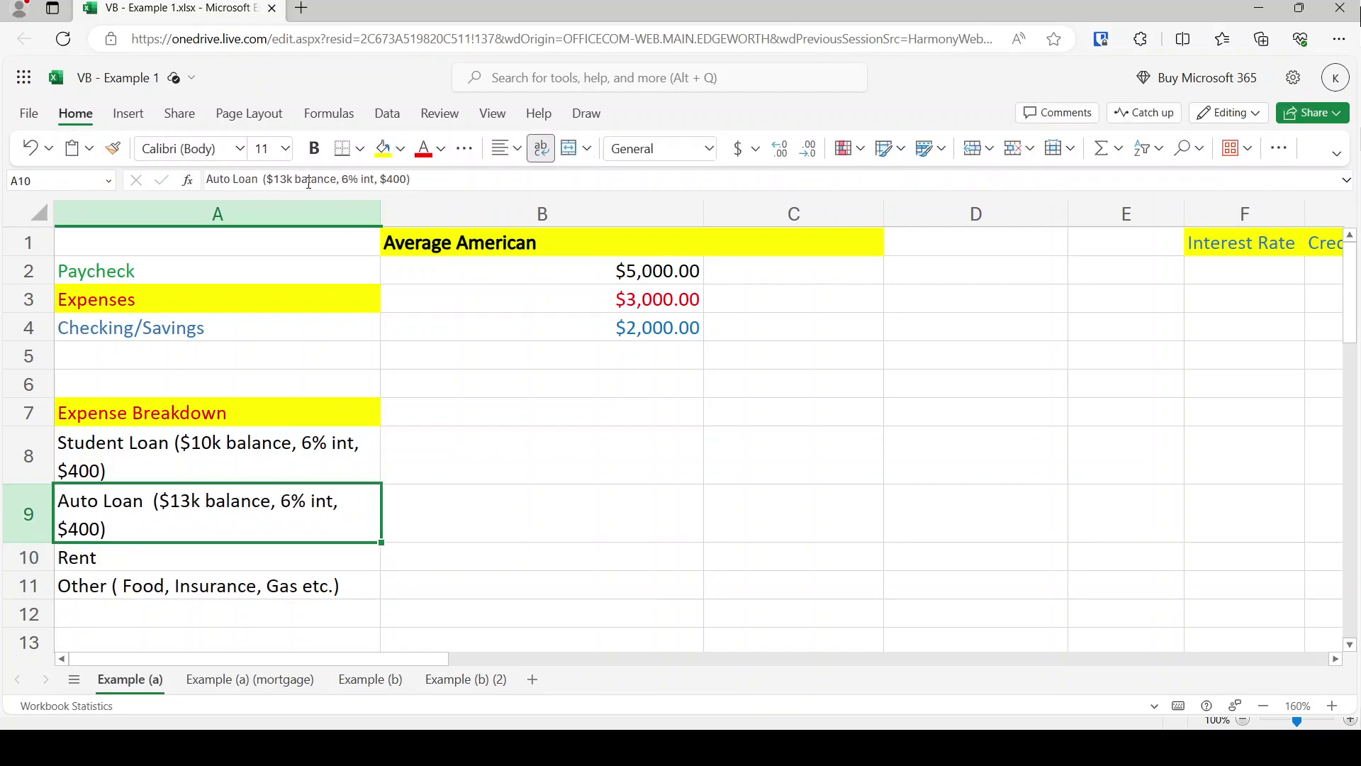
click(392, 180)
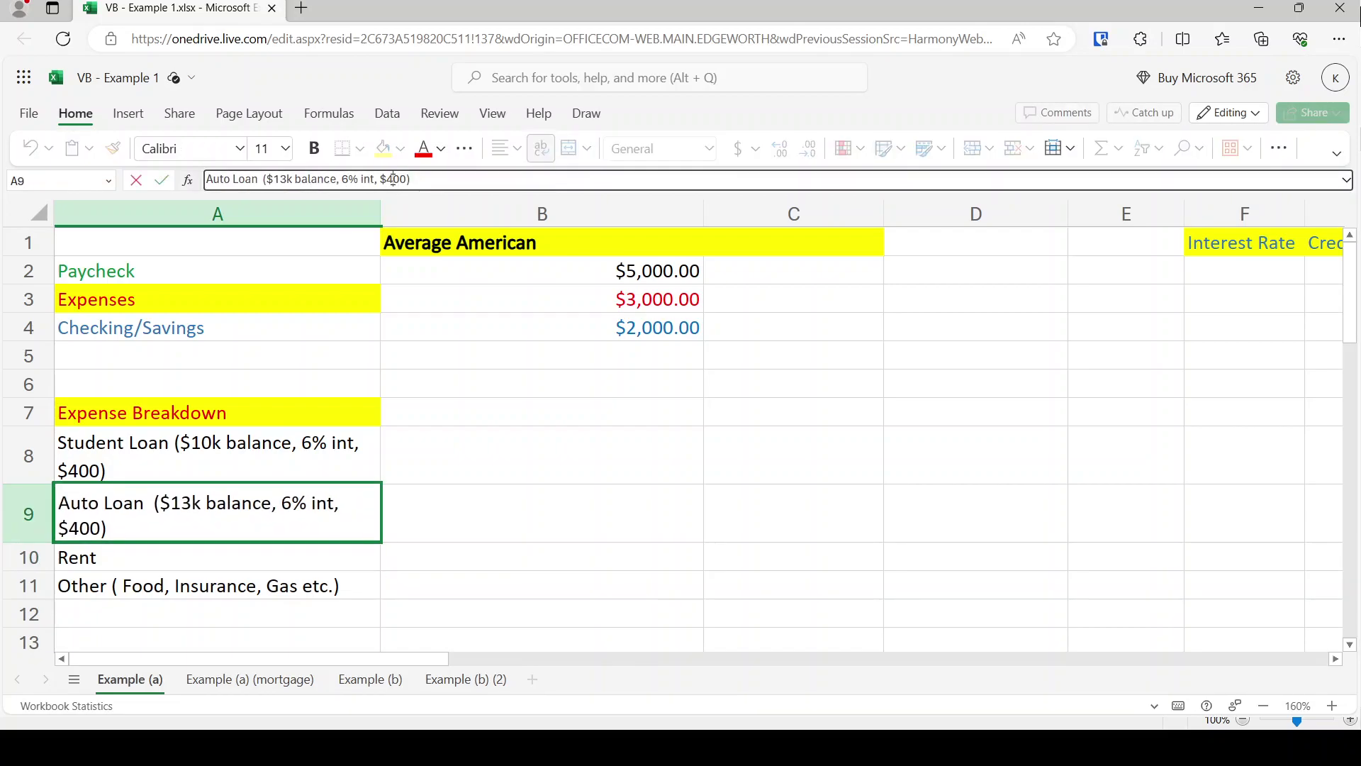
key(BackSpace)
text(6)
key(Return)
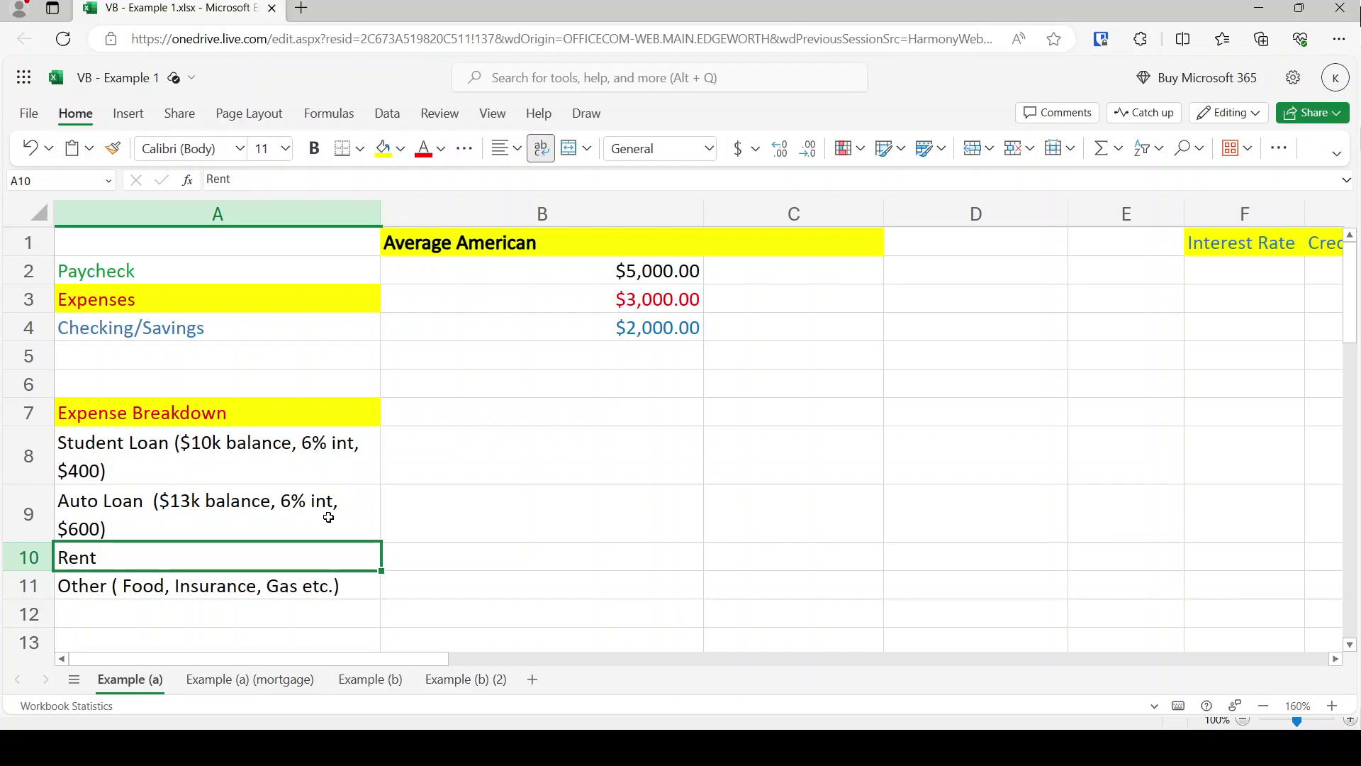
- Review the items listed under Expense Breakdown and the total Expenses amount in cell B3
click(328, 518)
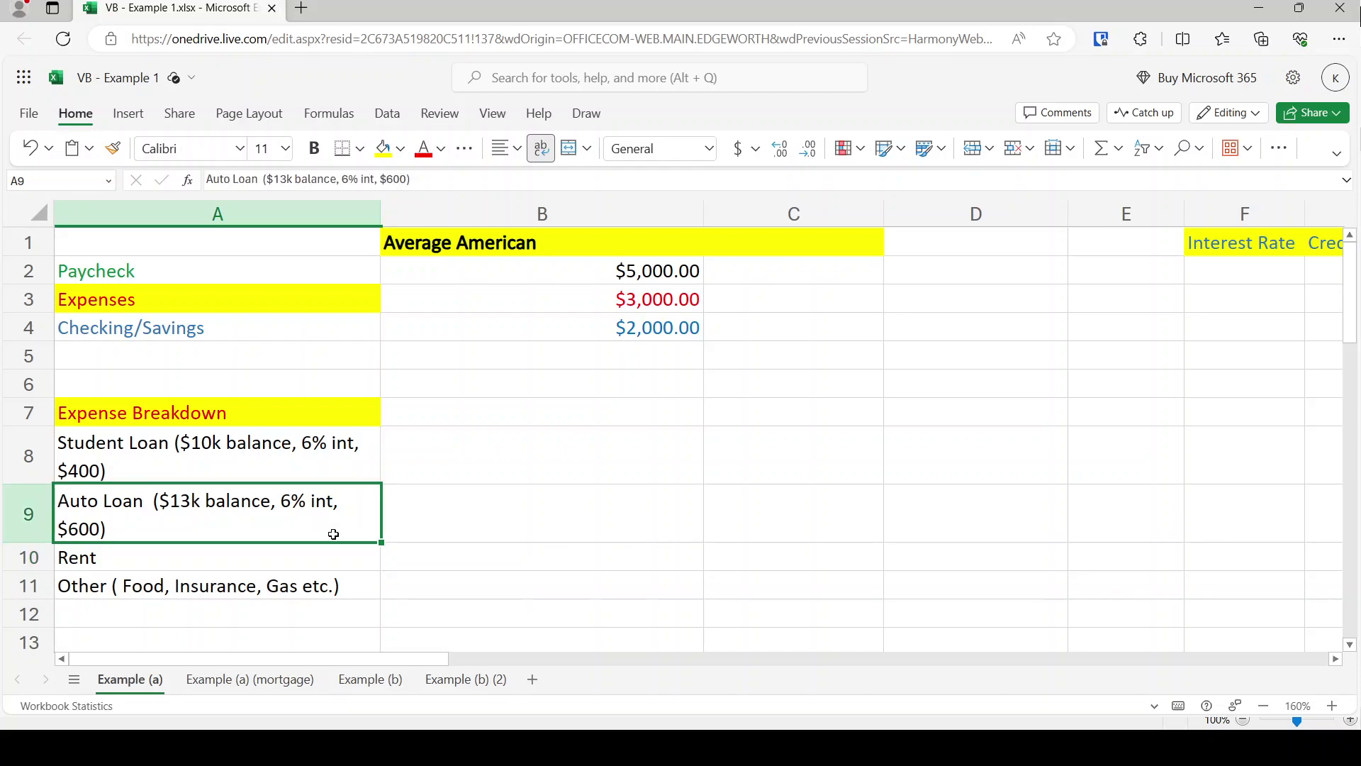
click(114, 451)
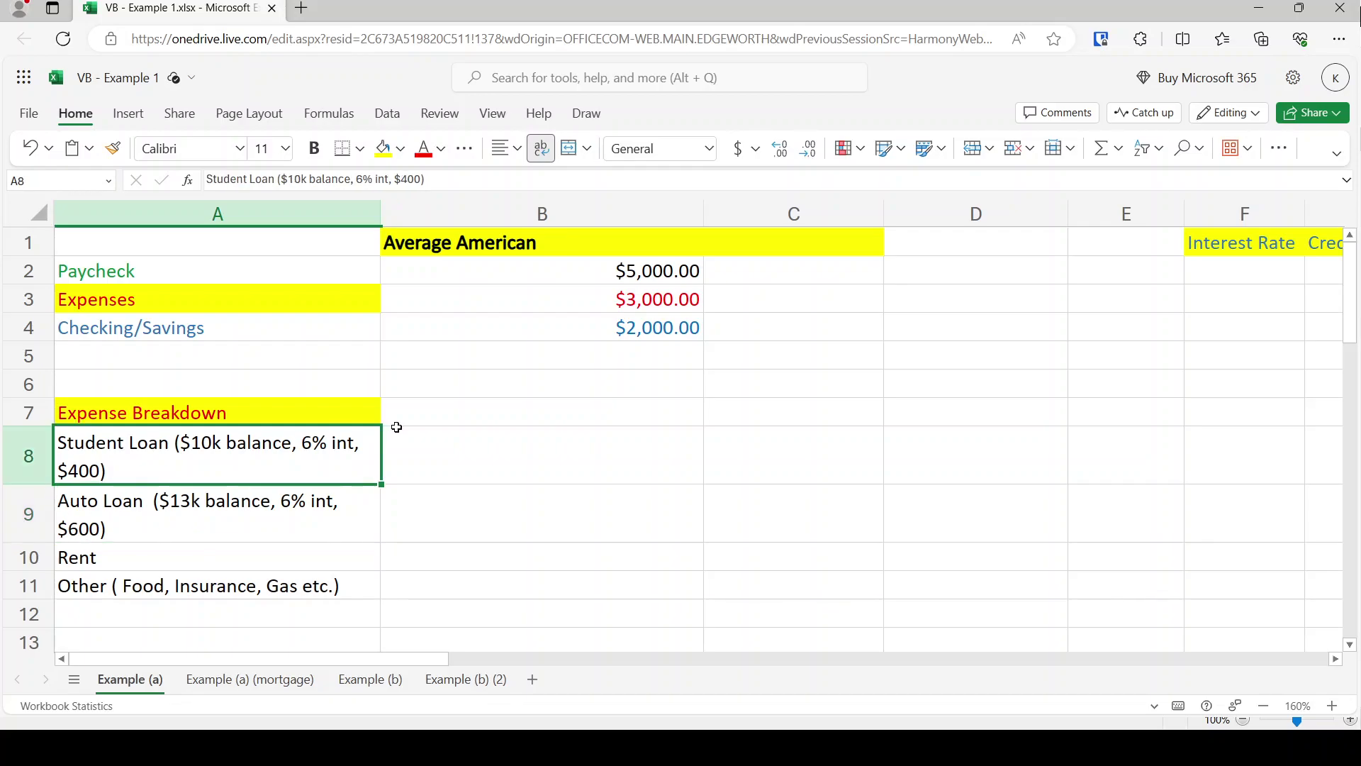
key(Down)
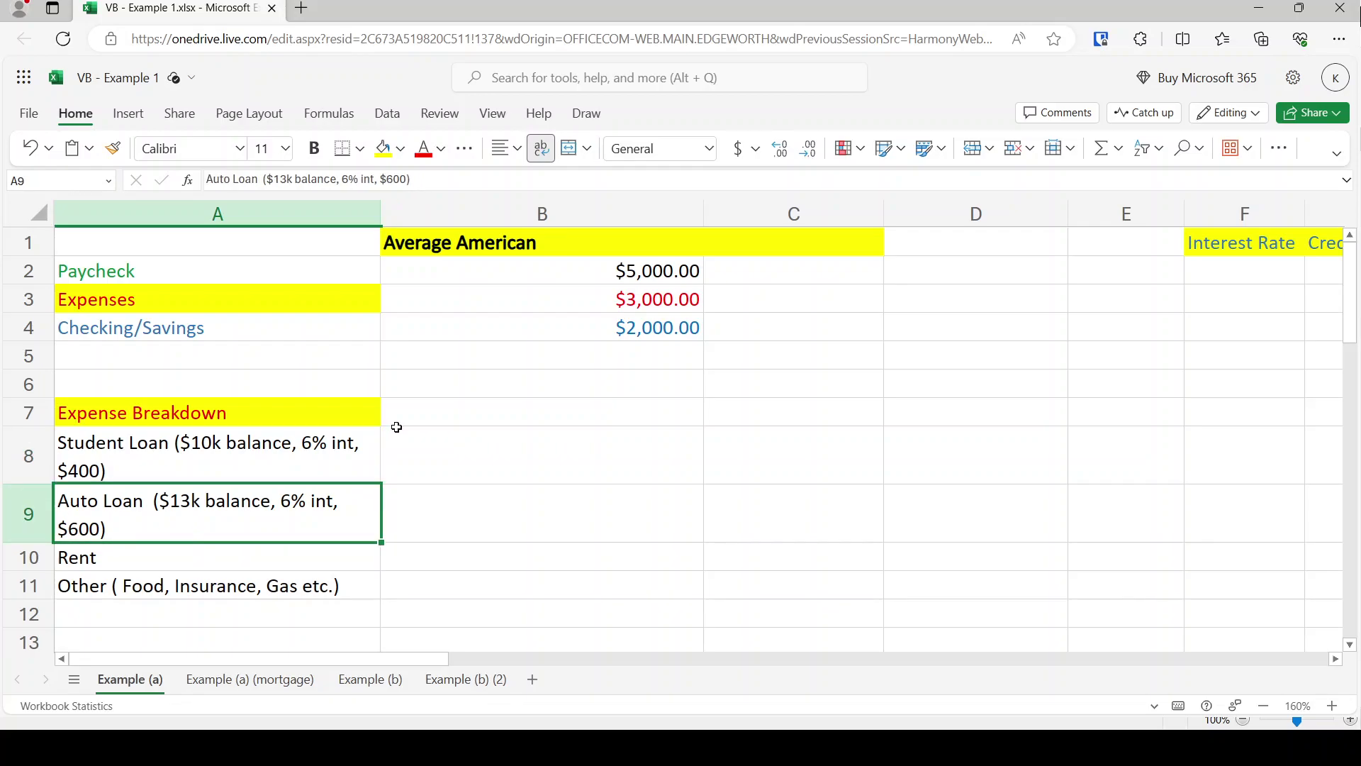
key(Down)
key(Down)
key(Right)
key(Right)
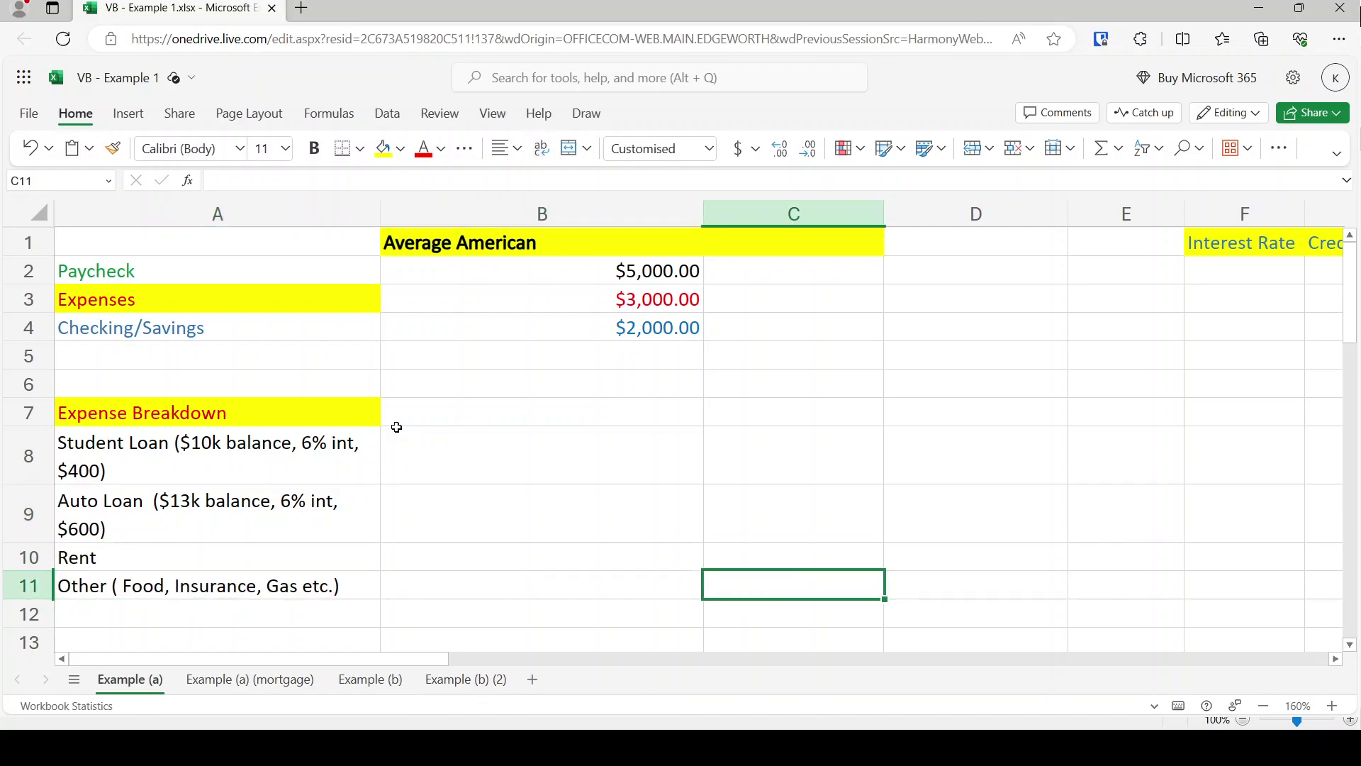
key(Left)
key(Left)
key(Up)
key(Up)
key(Up)
key(Up)
key(Up)
key(Up)
key(Down)
key(Down)
key(Down)
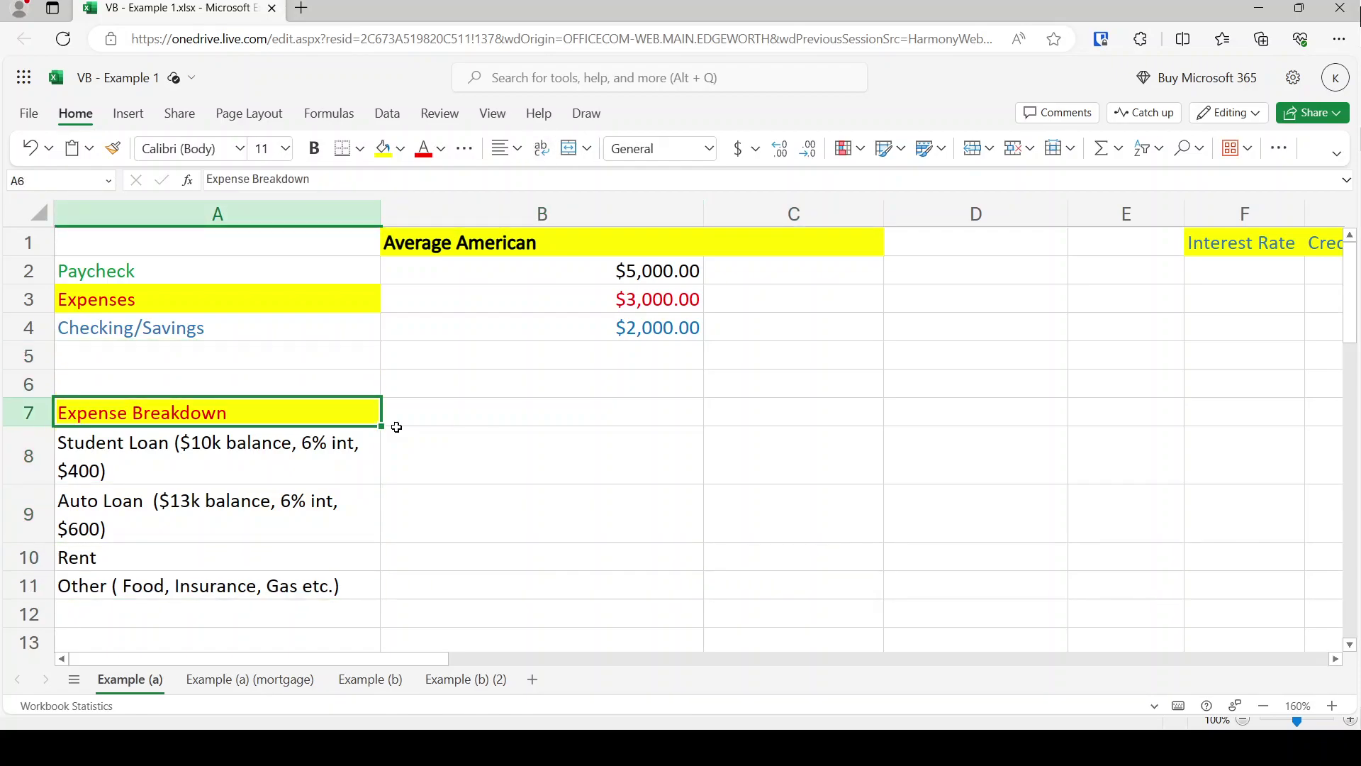
key(shift+Down)
key(shift+Down)
key(shift+Down)
key(Right)
key(Up)
key(Up)
key(Up)
key(Up)
key(Right)
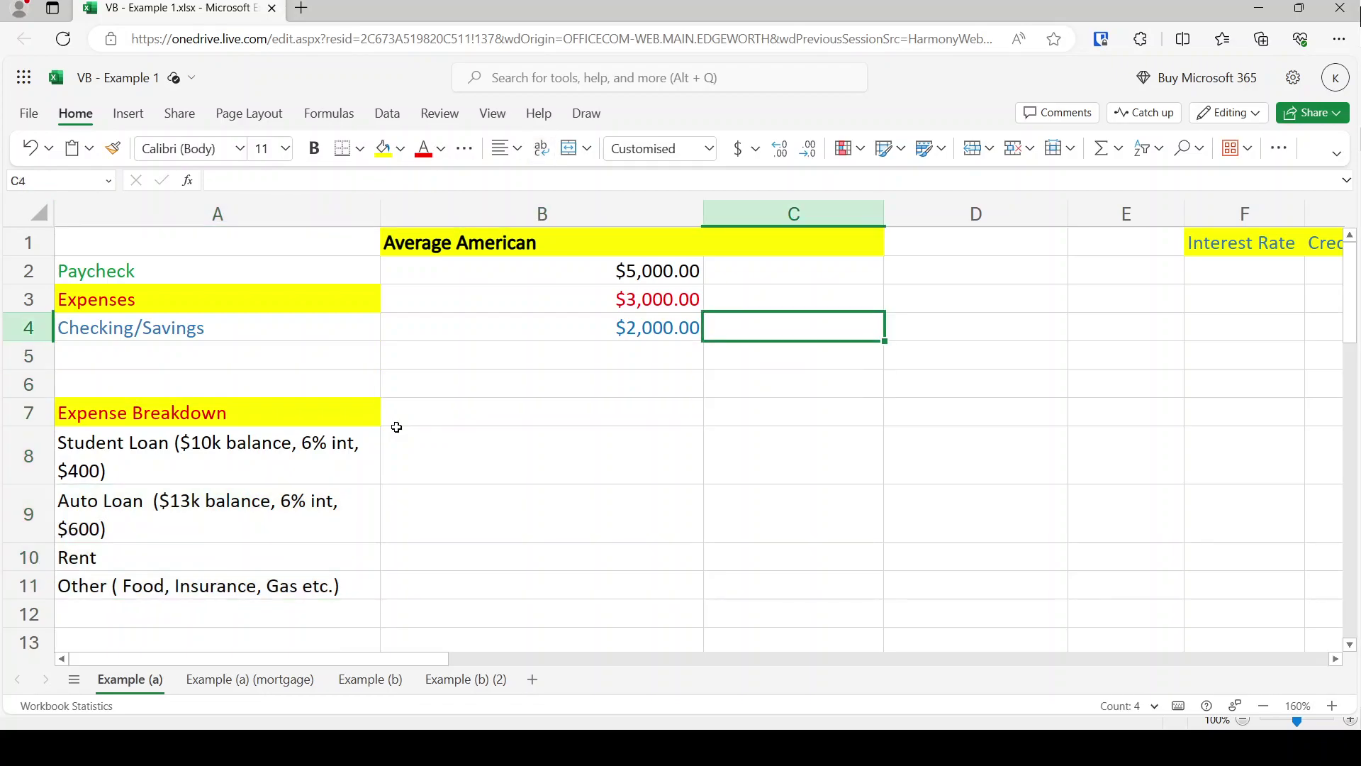
key(Up)
key(Left)
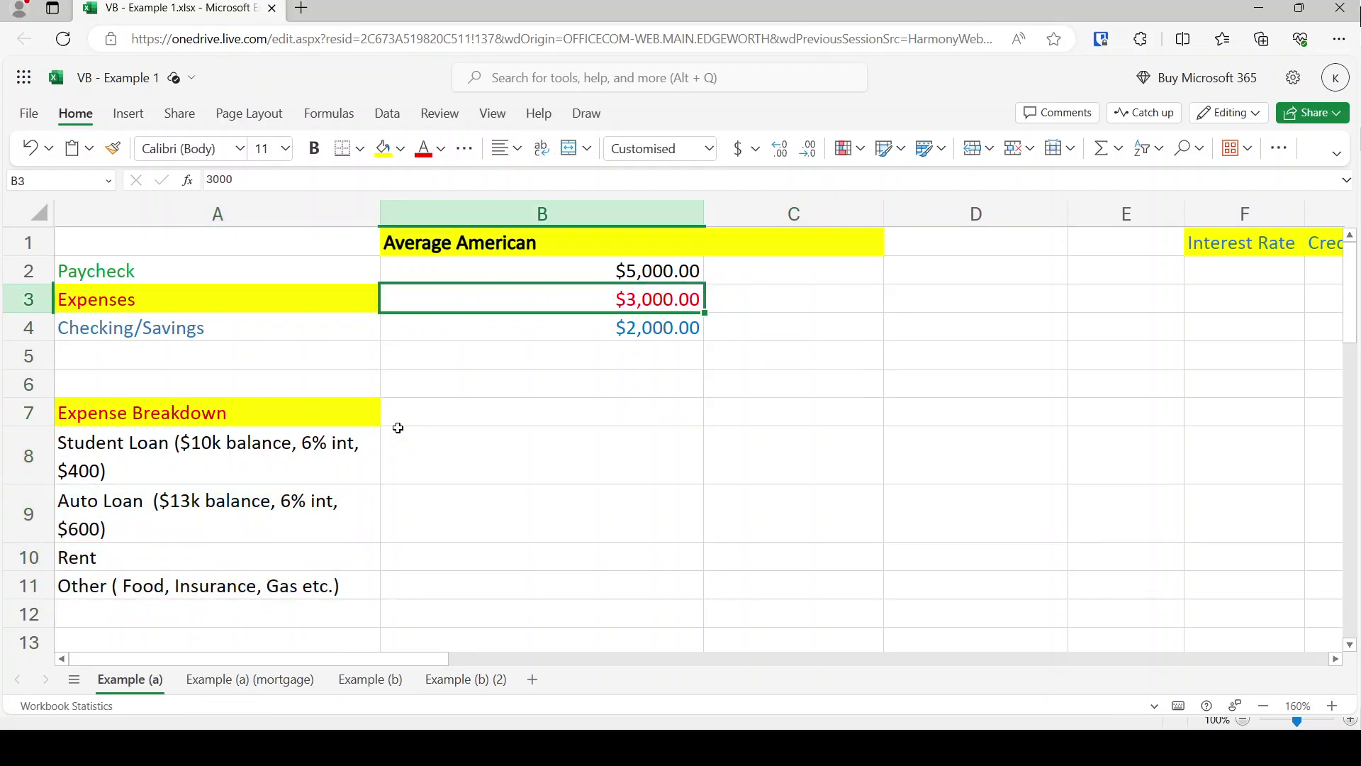
- Enter the monthly loan payments in column B: 400 for the Student Loan and 600 for the Auto Loan
key(Down)
key(Down)
key(Down)
key(Down)
key(Down)
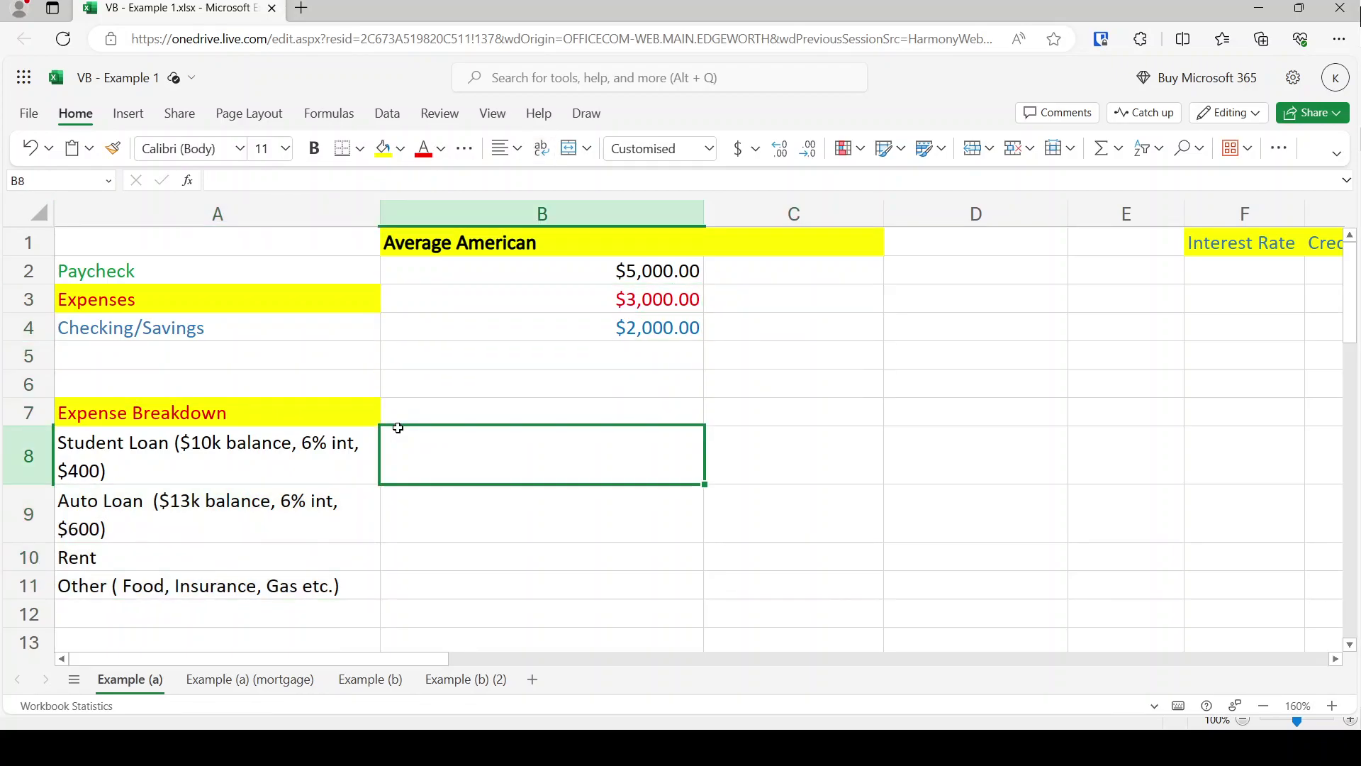
text(400)
key(Return)
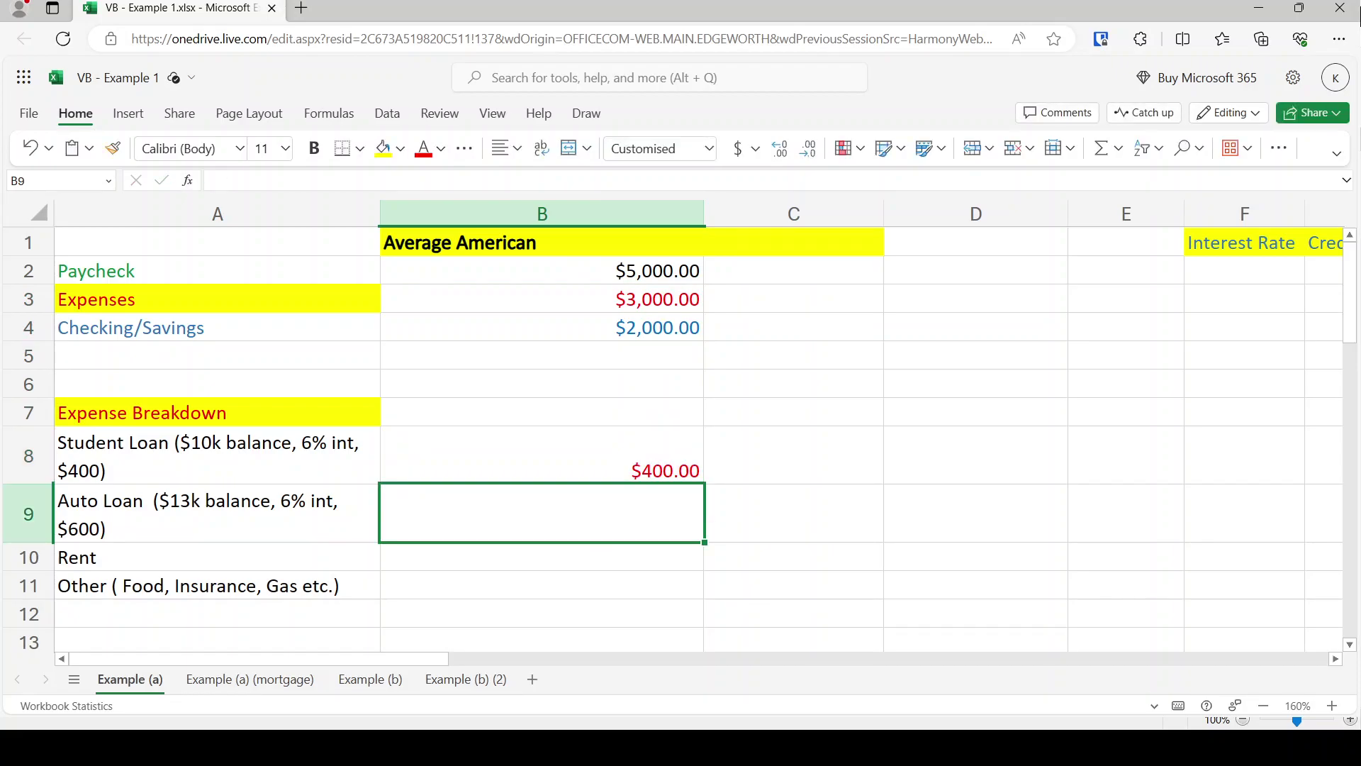
text(600)
key(Return)
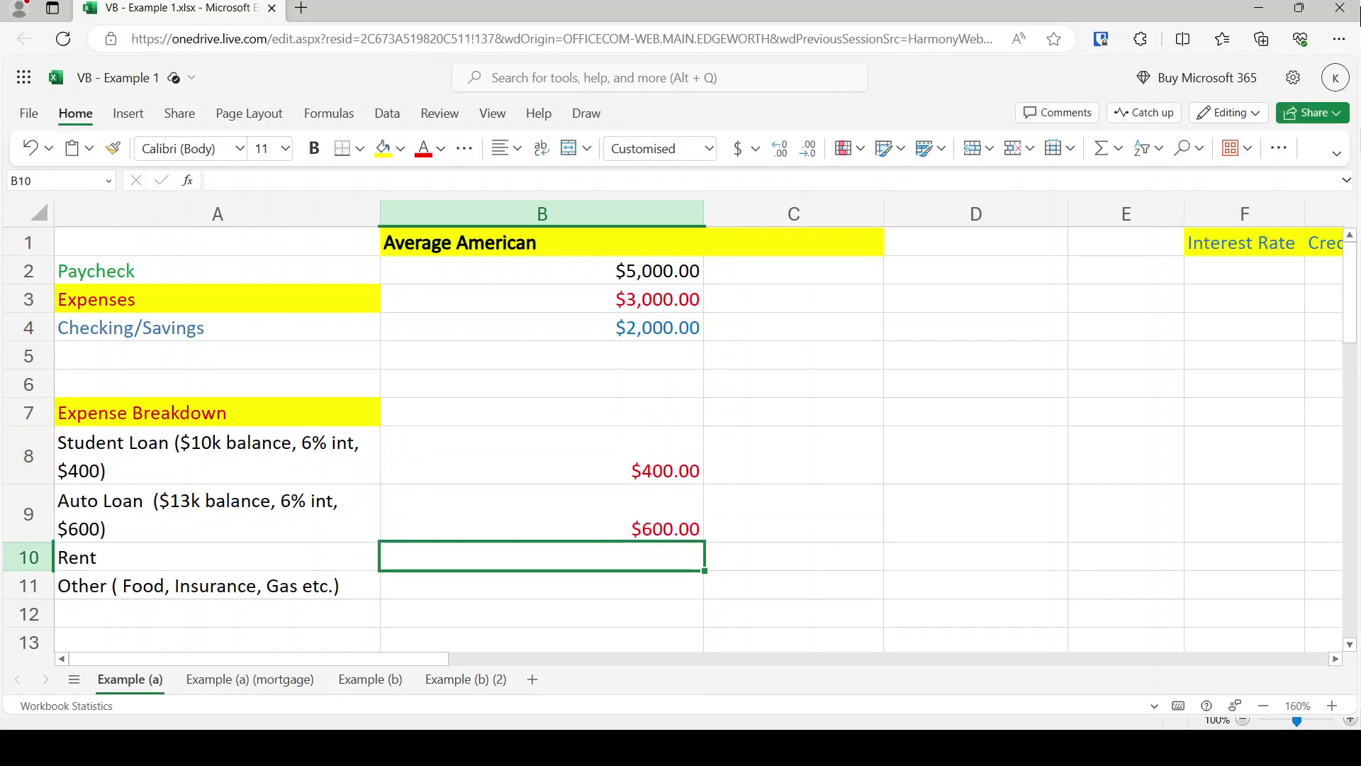
- Enter 1000 for Rent in cell B10 and 1000 for Other in cell B11
text(1000)
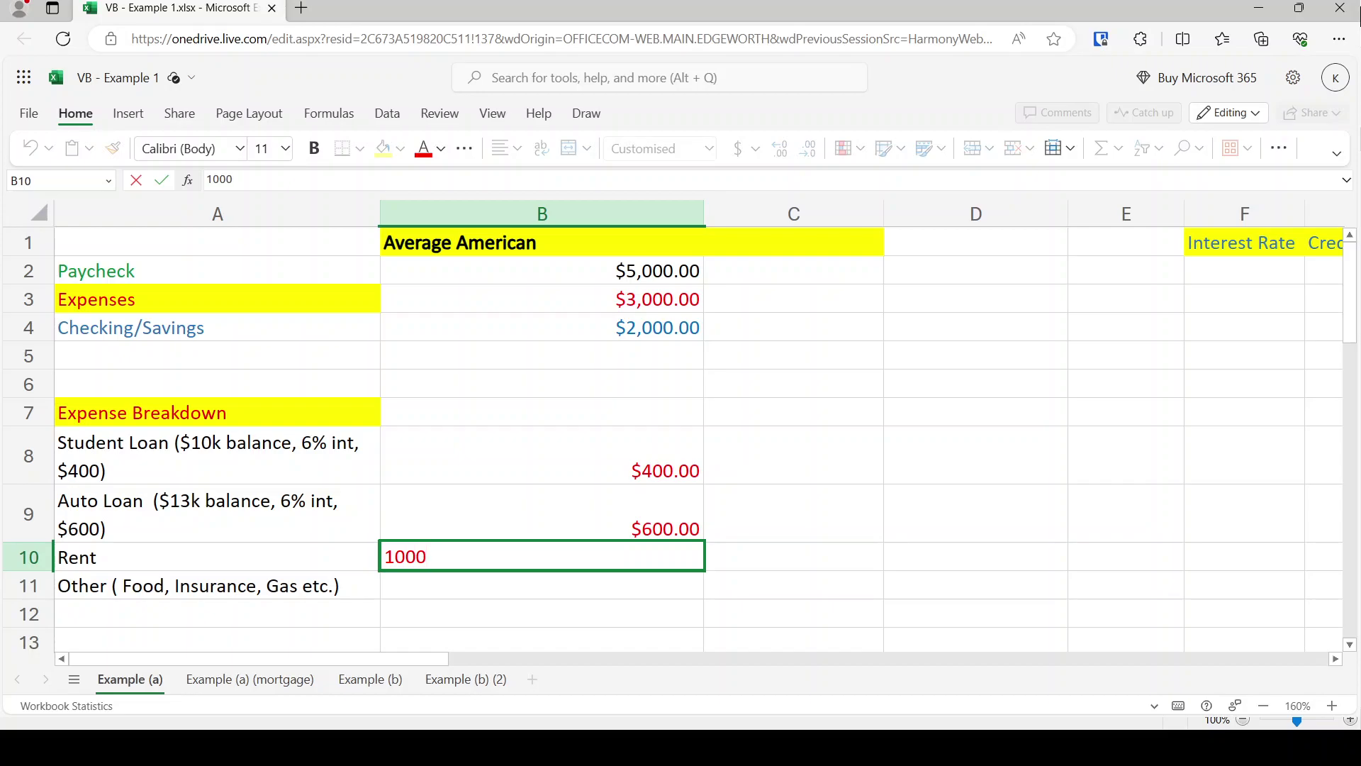
key(Return)
text(1000)
key(Return)
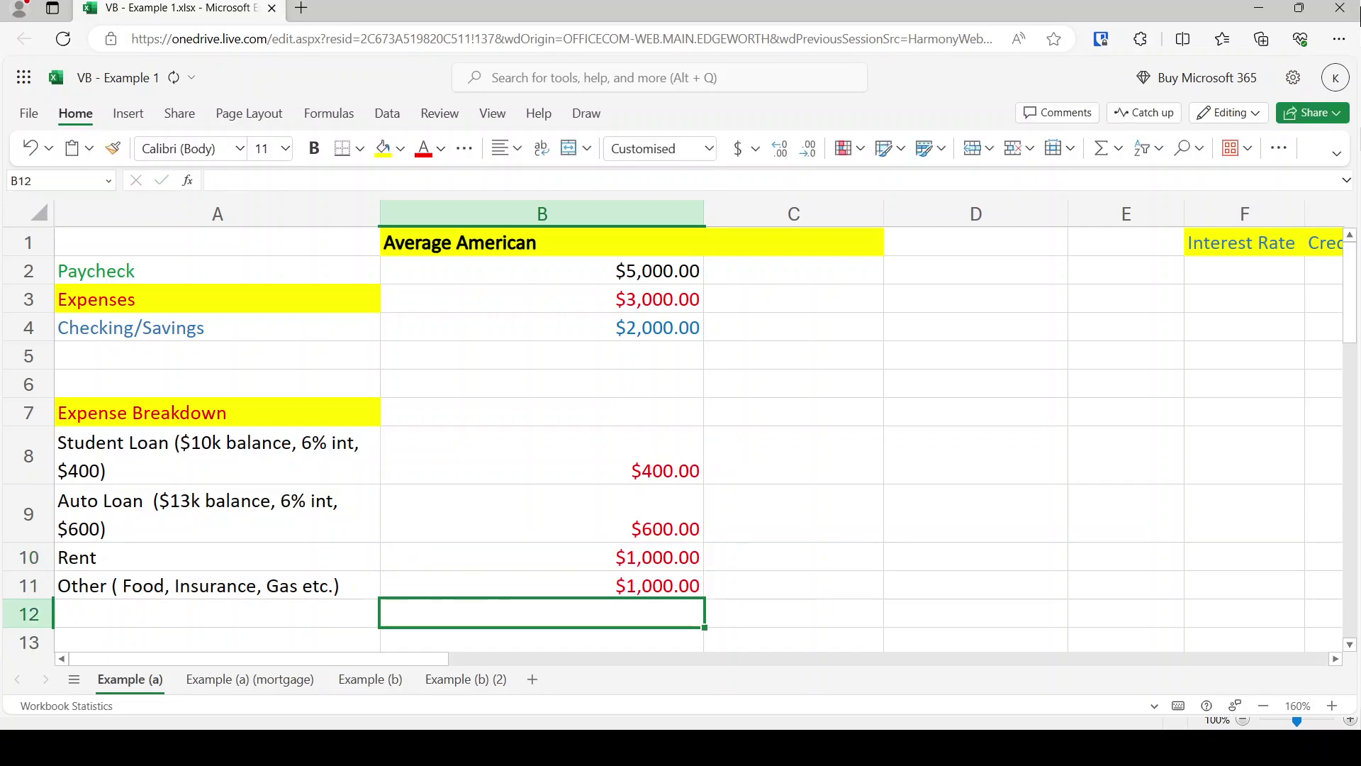
- Go through the expense amounts in B8 to B11 and highlight the Rent and Other rows for review
key(Up)
key(Up)
key(Up)
key(Up)
key(Down)
key(Down)
key(Down)
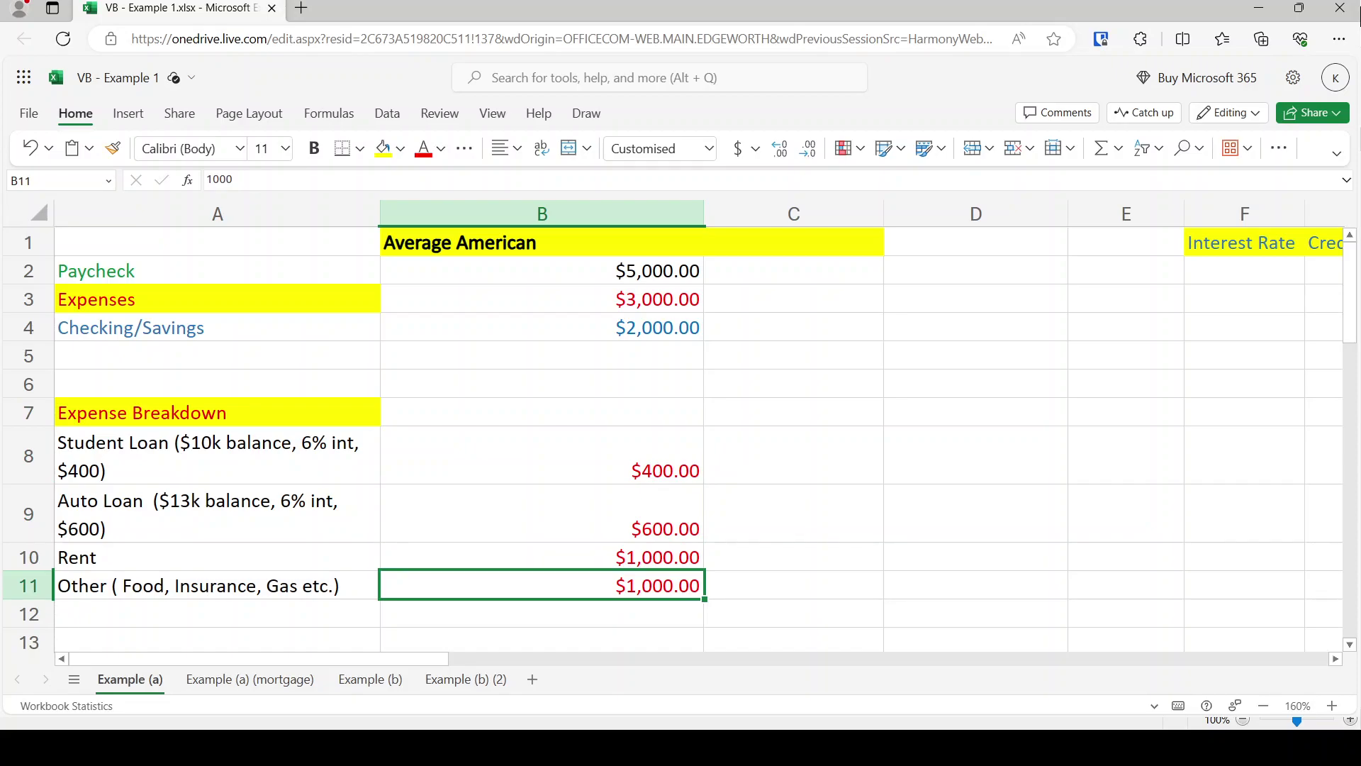
key(Up)
key(Left)
key(shift+Down)
key(shift+Right)
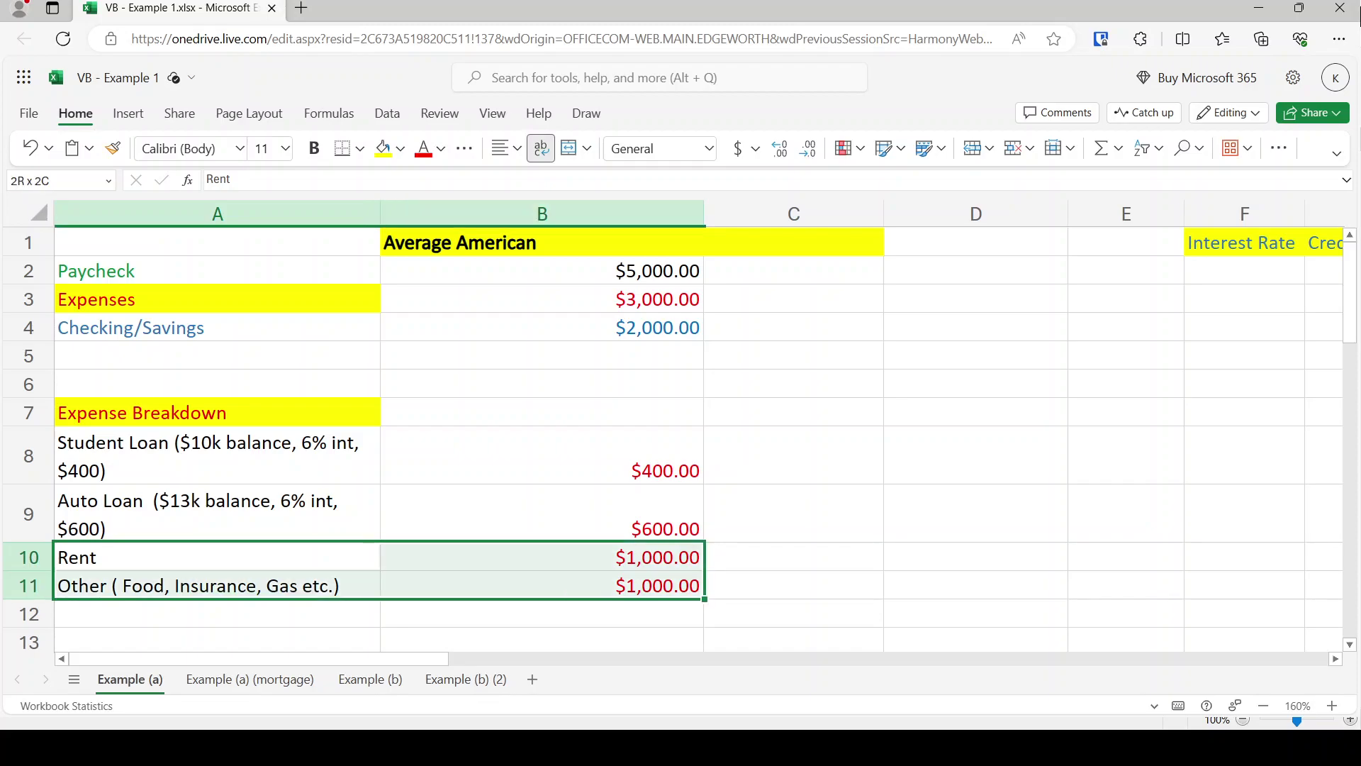
- Compare the total Expenses amount in B3 with the itemised expense amounts in B8 to B11
key(Up)
key(Up)
key(Up)
key(Right)
key(Up)
key(Up)
key(Up)
key(Up)
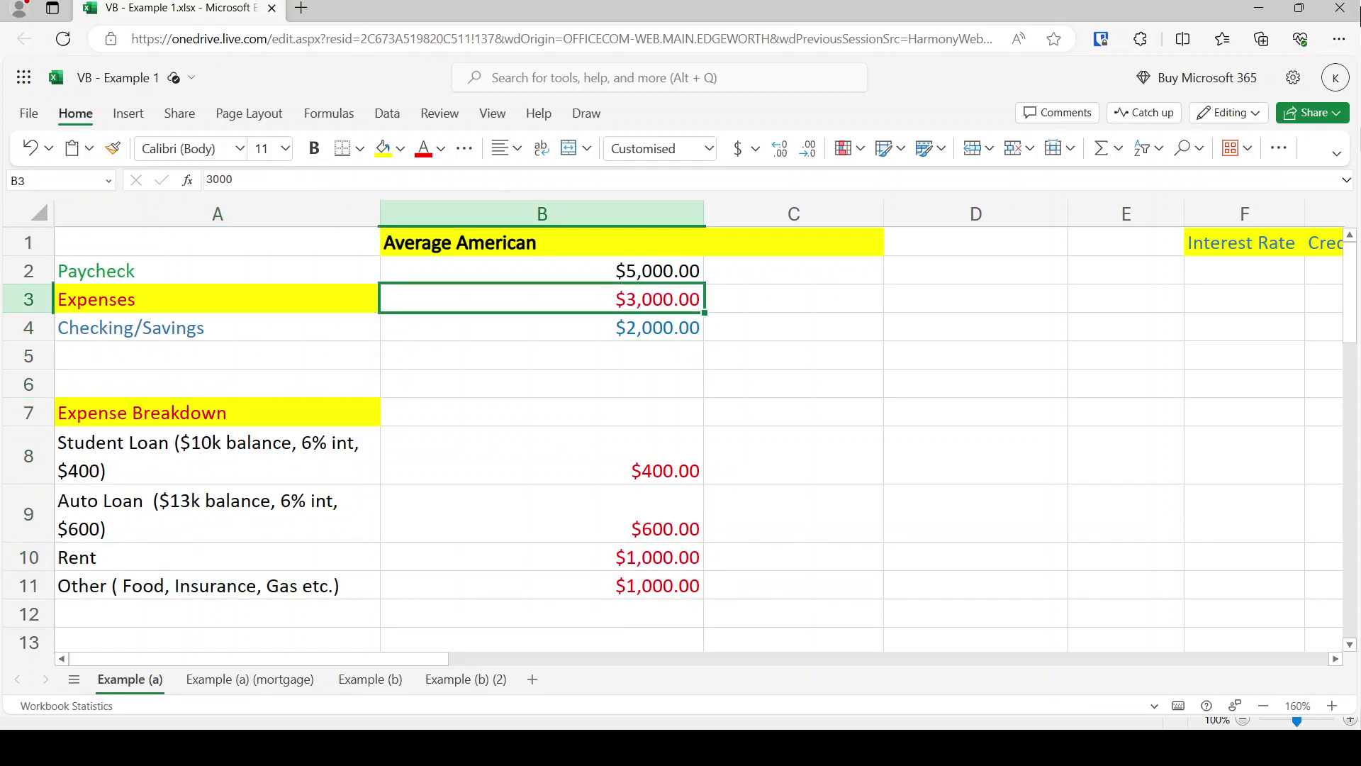
key(Down)
key(Down)
key(Down)
key(Down)
key(Down)
key(Down)
key(Down)
key(Down)
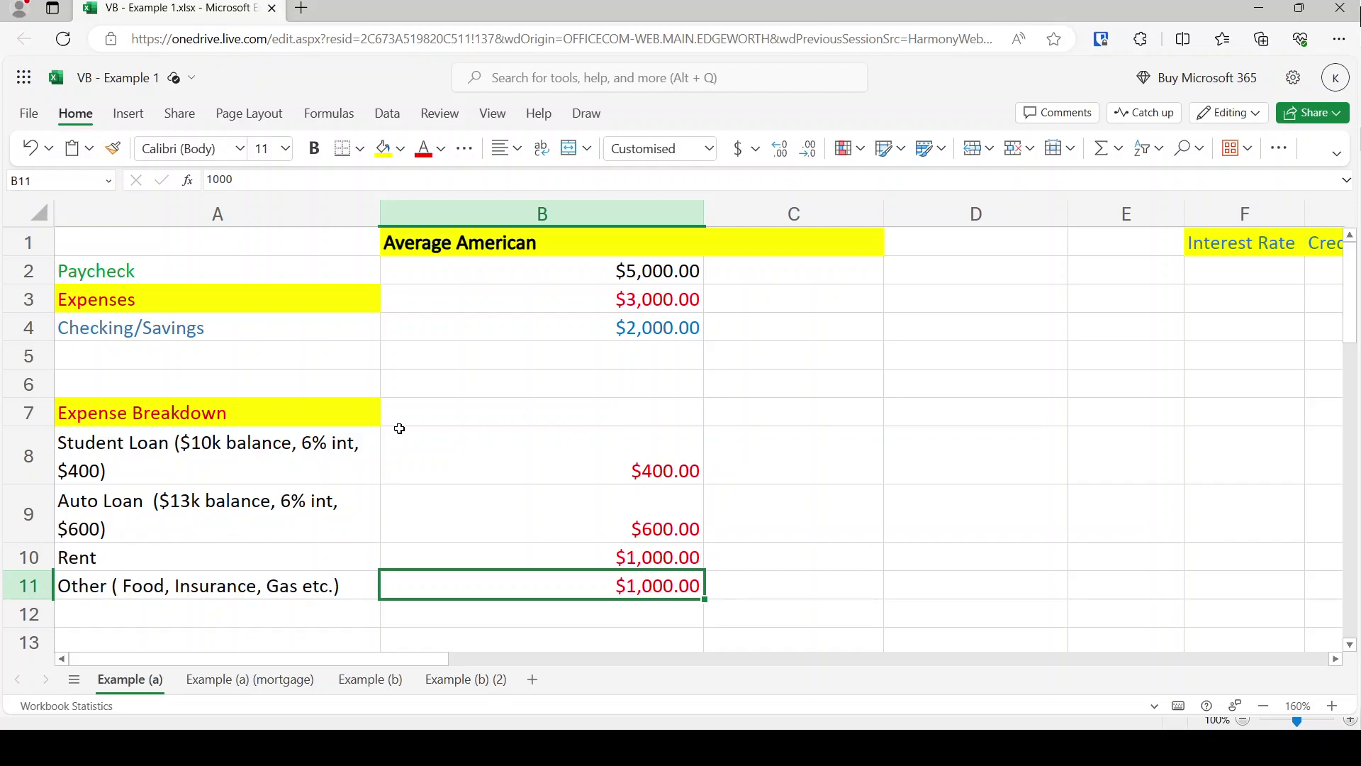
- Enter 15% in cell F2 under the Interest Rate heading
key(Up)
key(Up)
key(Up)
key(Right)
key(Right)
key(Right)
key(Right)
key(Up)
key(Up)
key(Up)
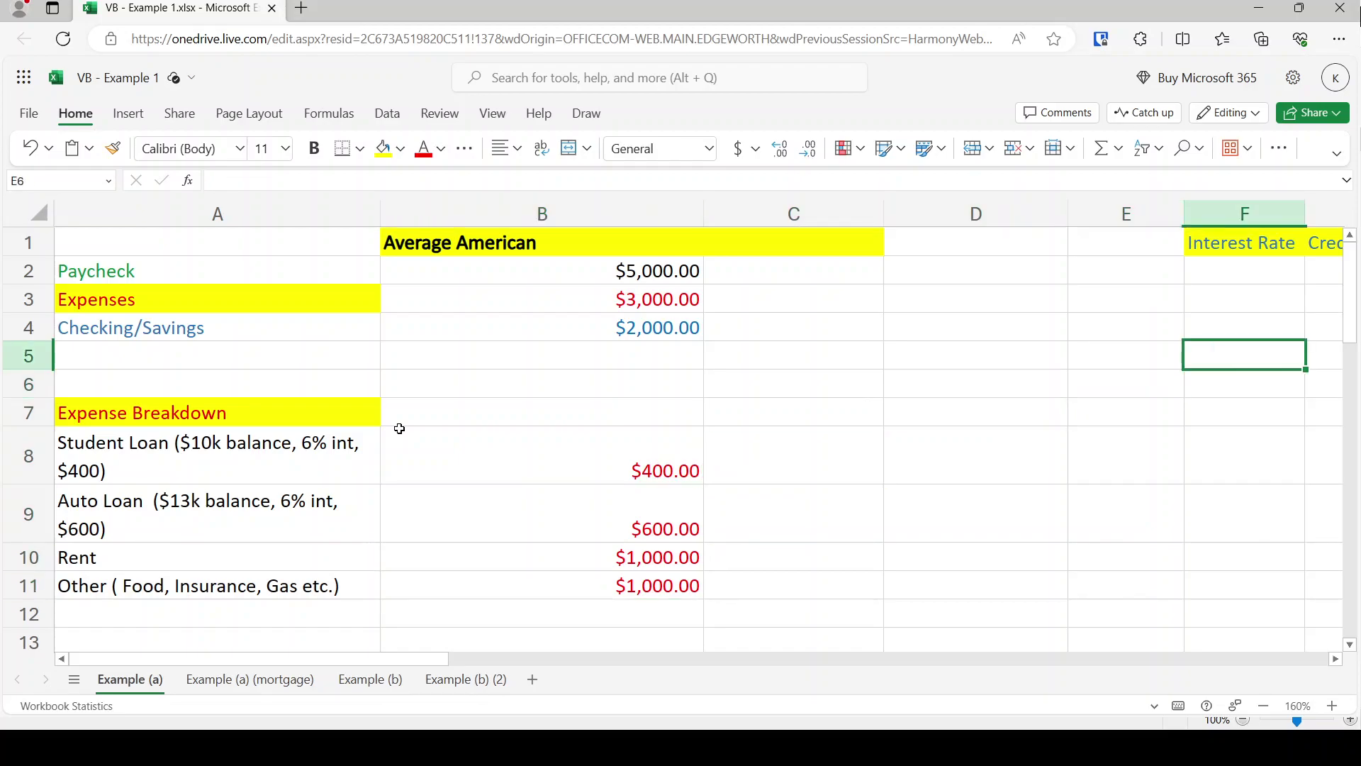
key(Up)
key(Up)
key(Up)
text(15%)
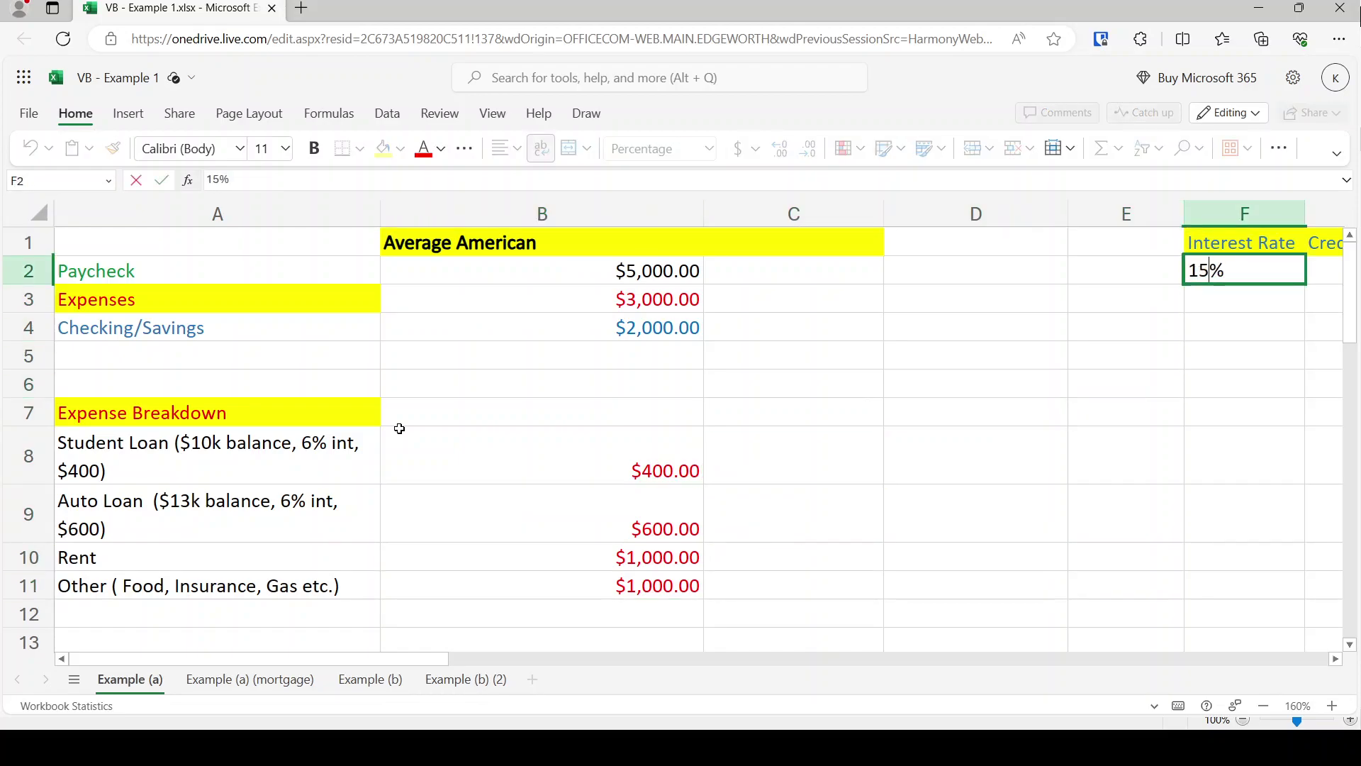
key(BackSpace)
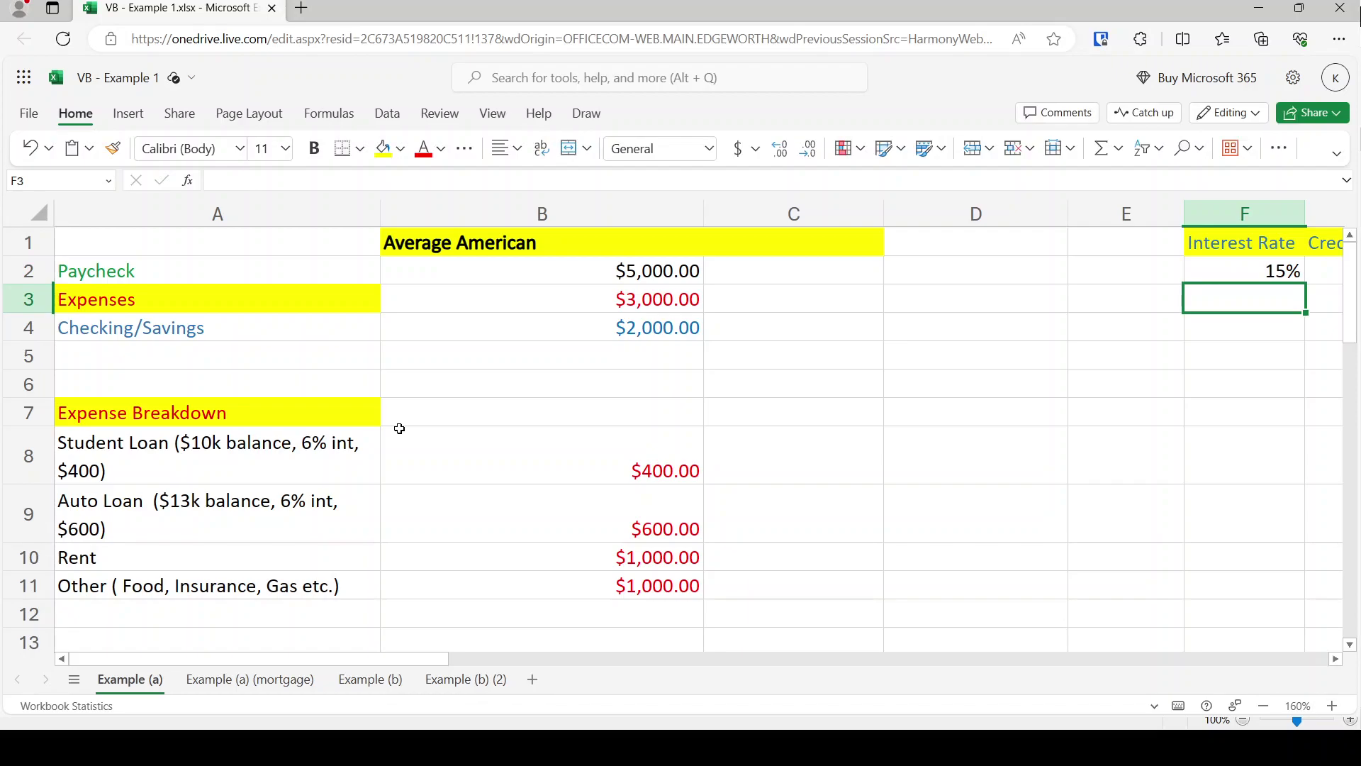
- Enter 25000 in cell G2 under the Credit Limit heading
key(Up)
key(Right)
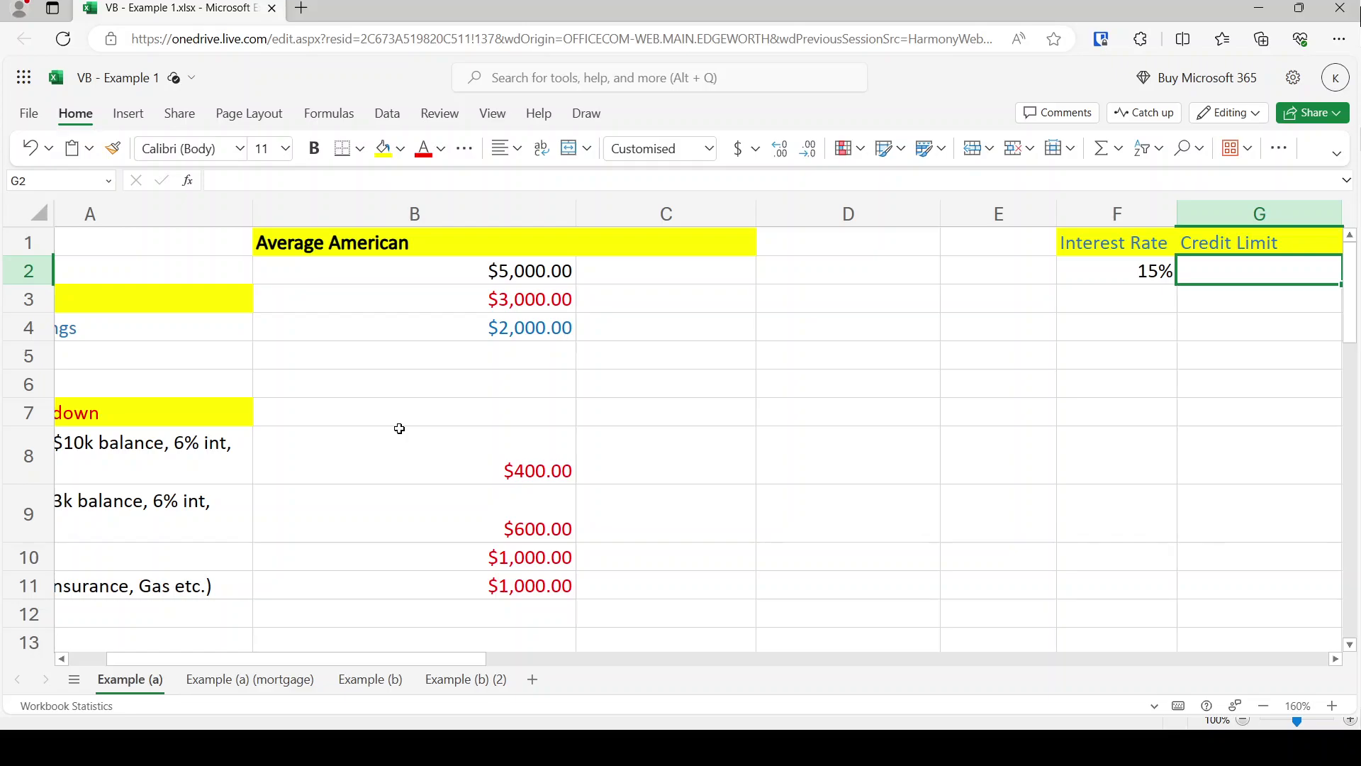
text(25000)
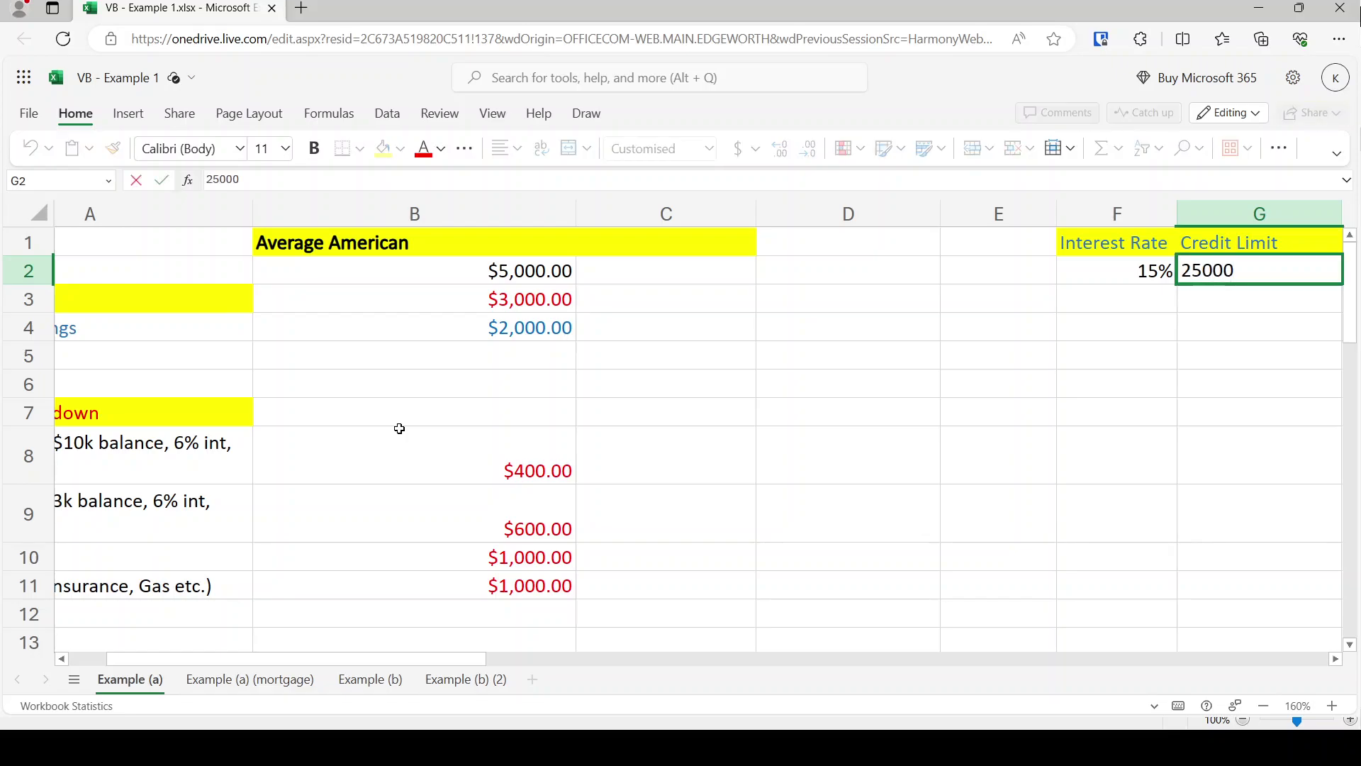
key(Return)
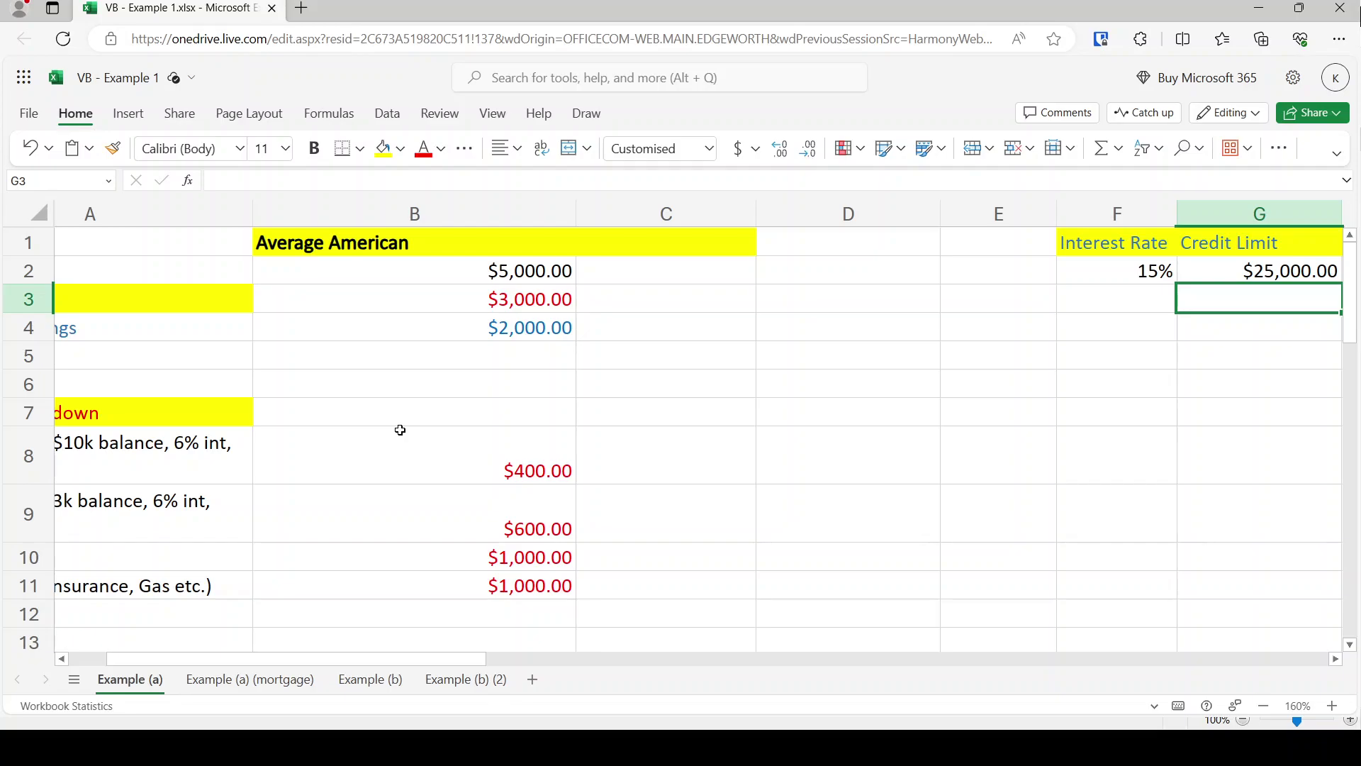
- Go through the credit line entries in row 2 under Interest Rate, Credit Limit, Balance, Interest and Month
key(Up)
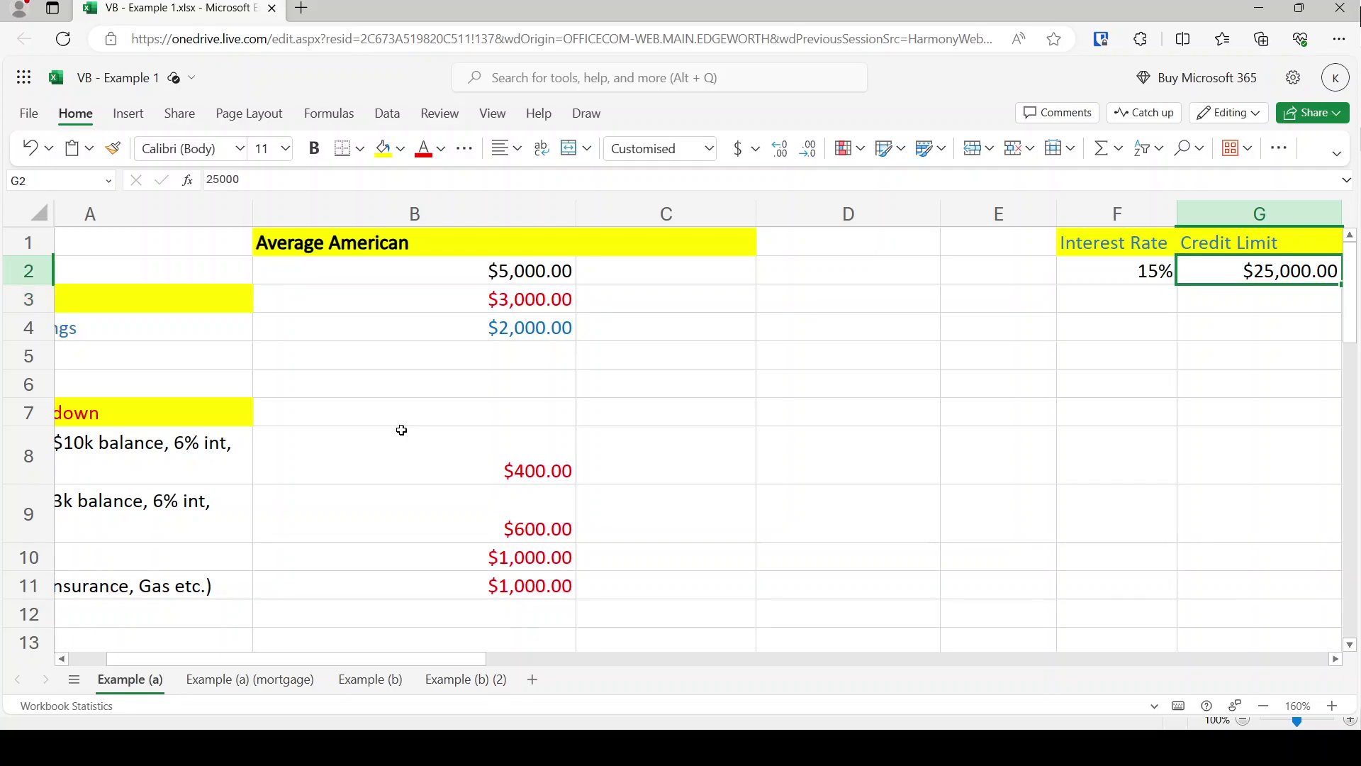
key(Right)
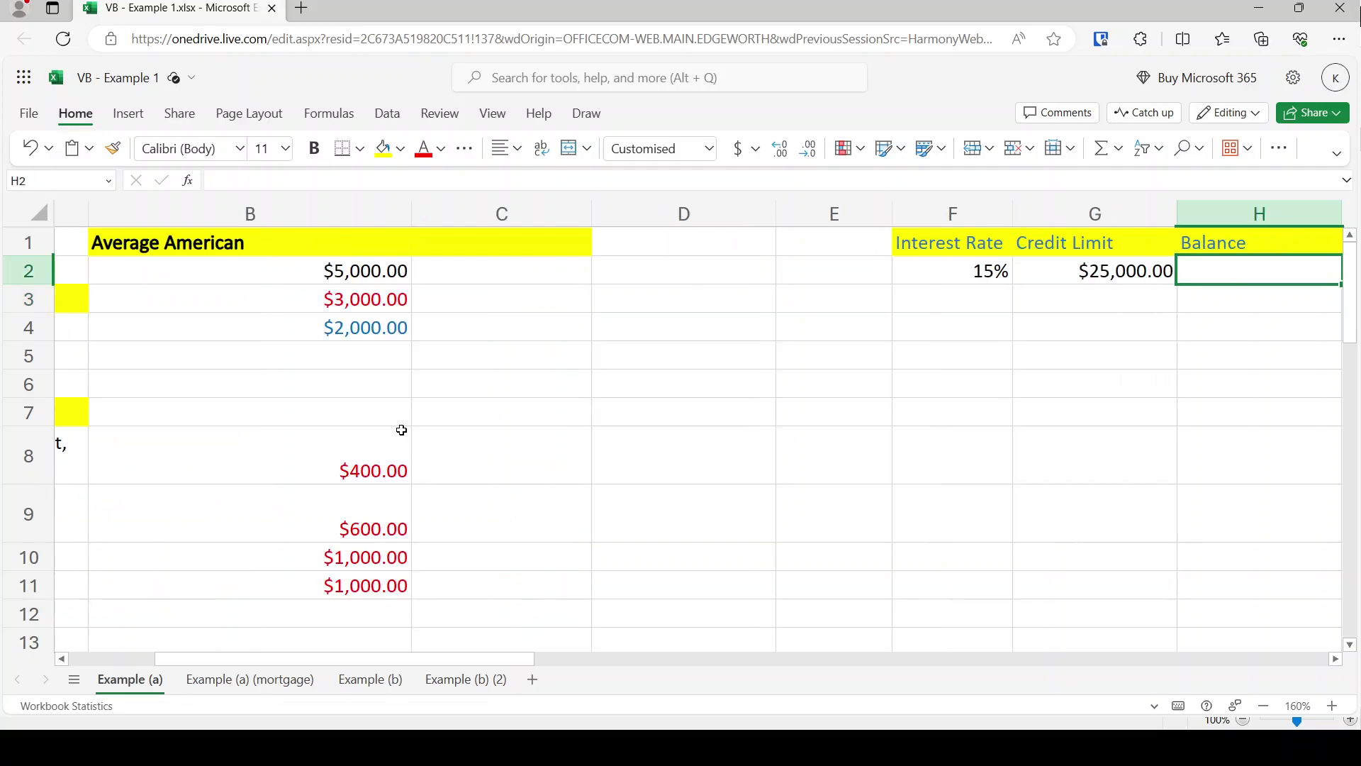
key(Left)
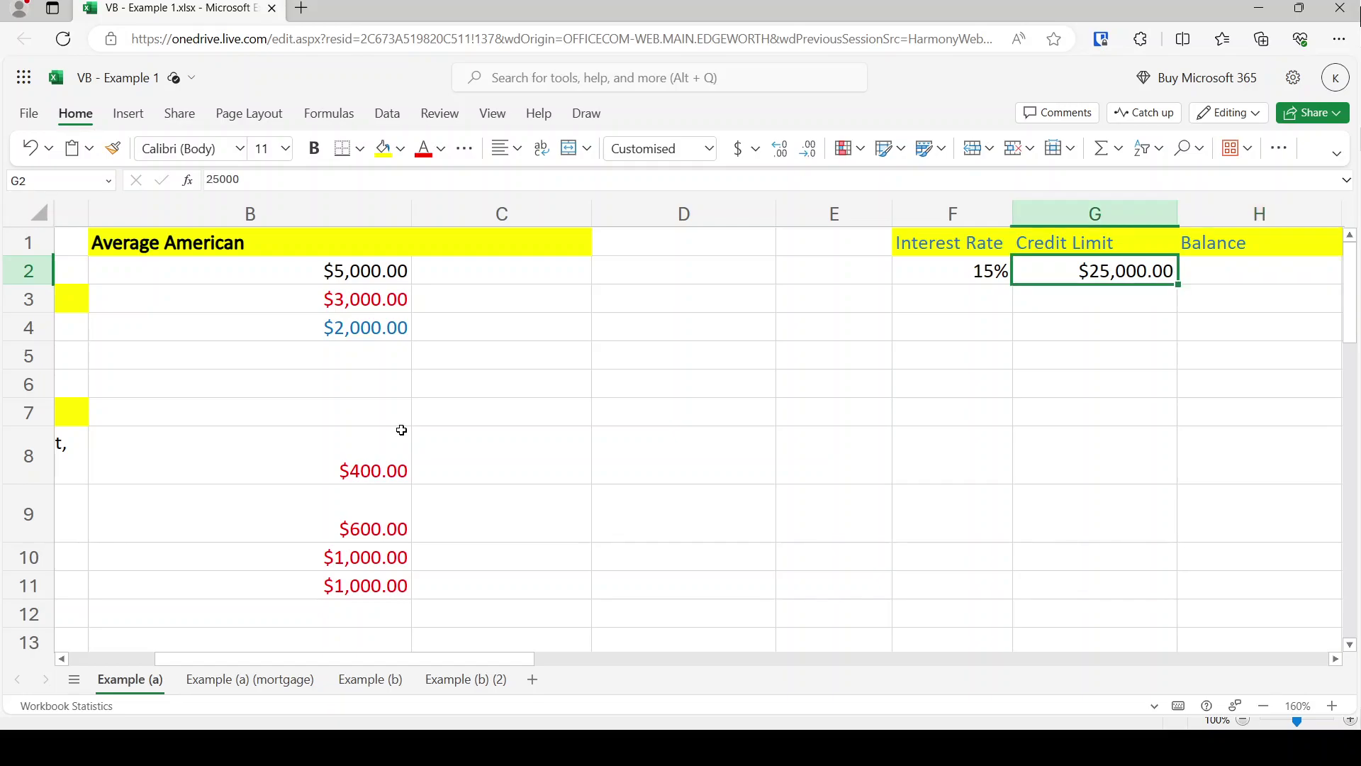
key(Left)
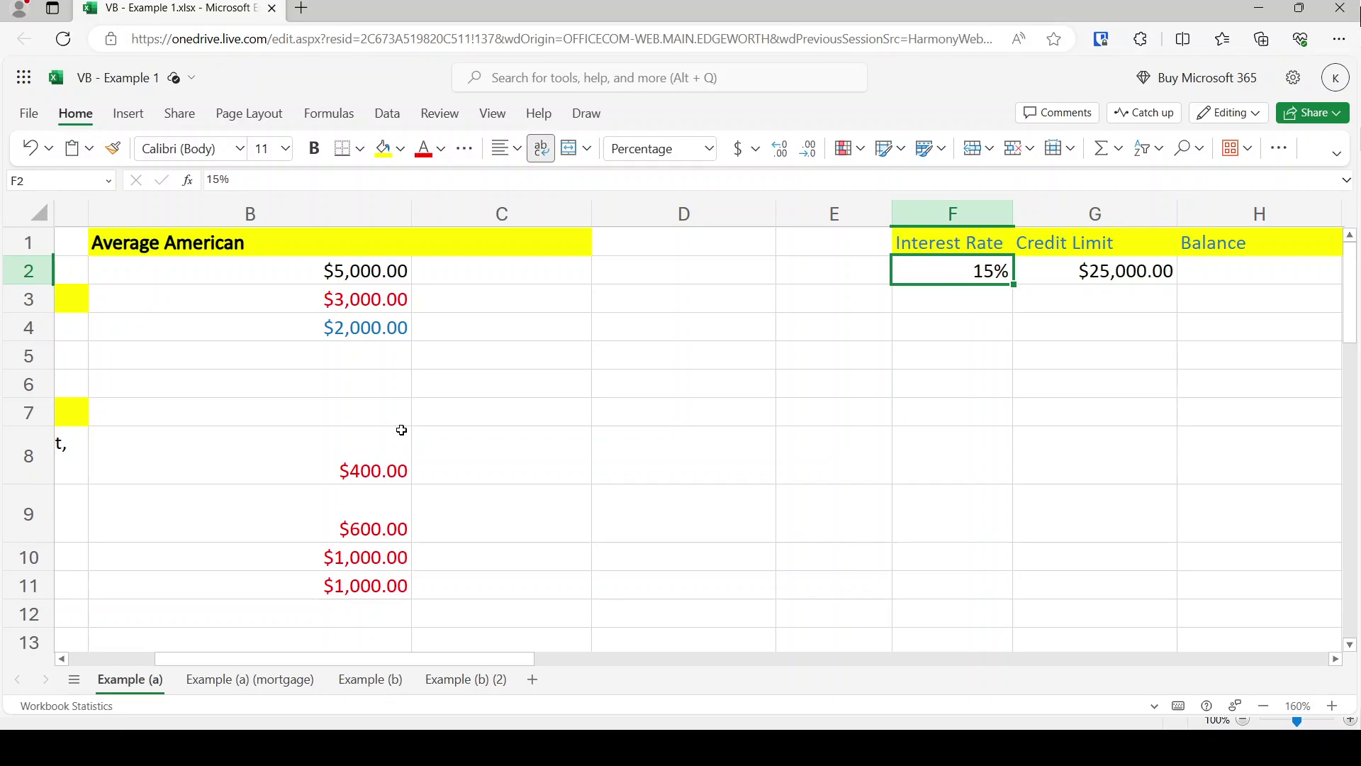
key(Right)
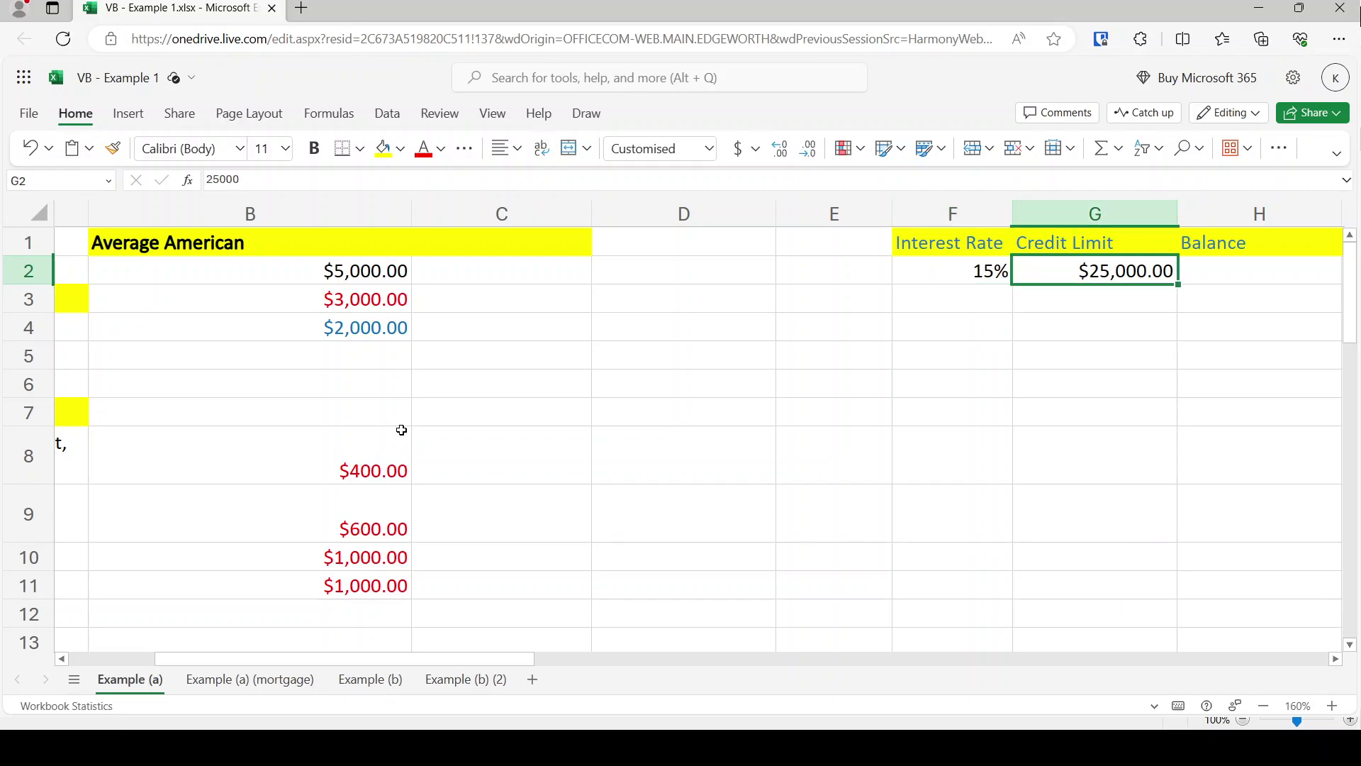
key(Right)
key(Right)
key(Right)
key(Left)
key(Left)
key(Left)
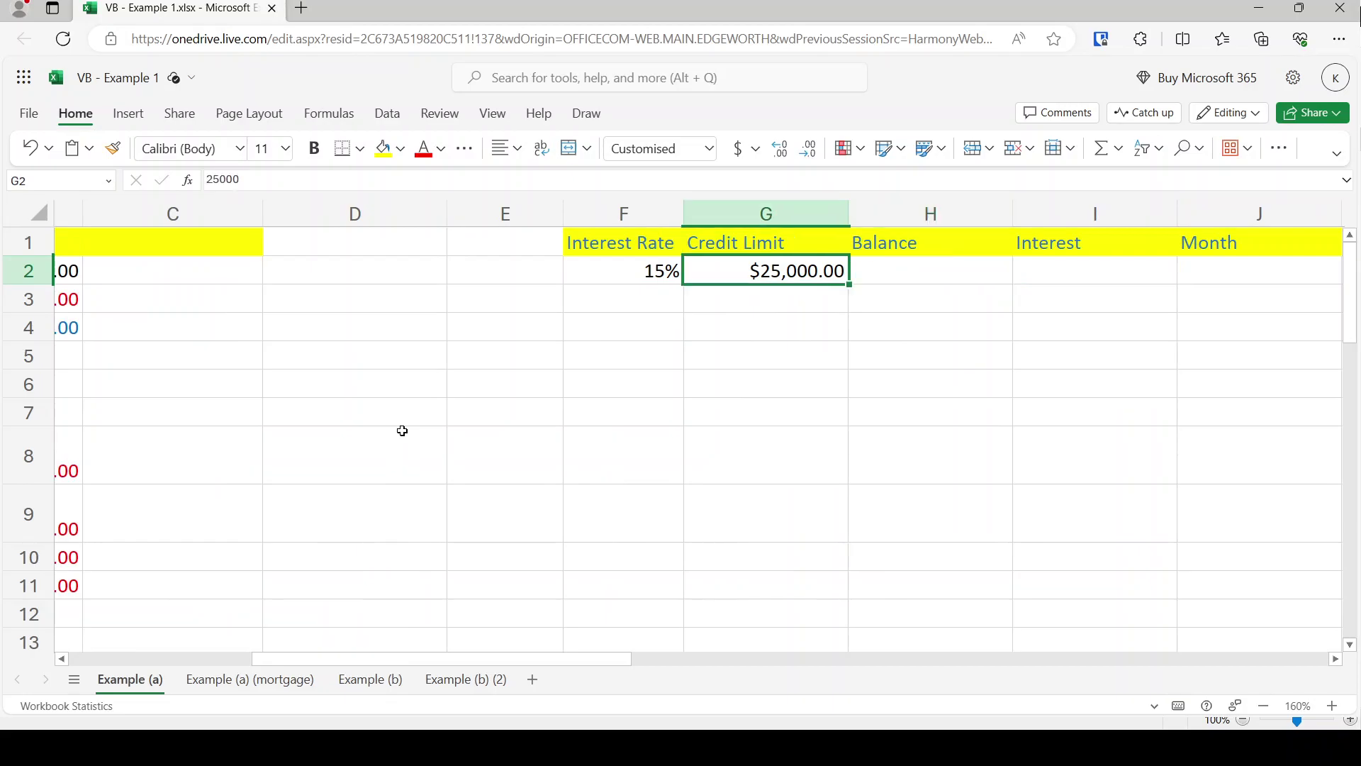
- Enter 0 in cell J2 under the Month heading
key(Left)
key(Up)
key(Right)
key(Right)
key(Right)
key(Right)
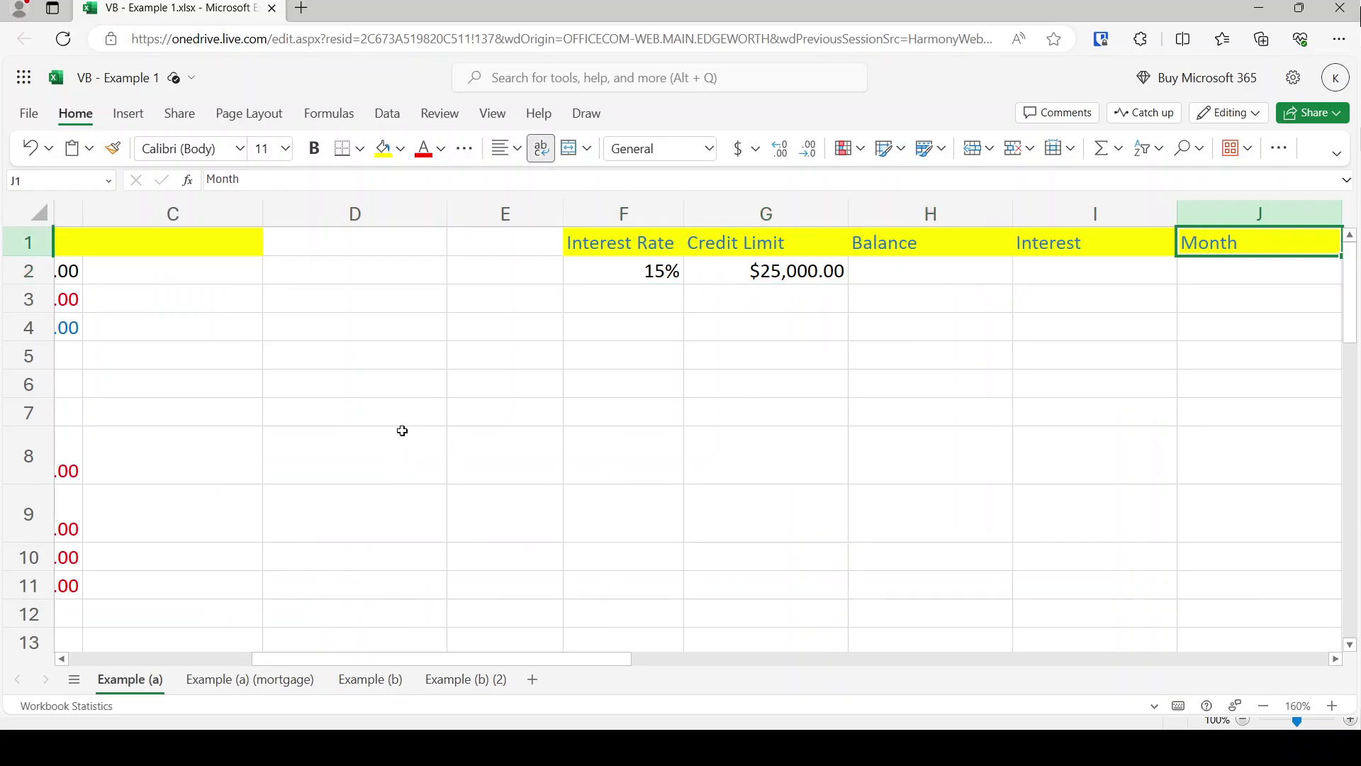
key(Down)
text(0)
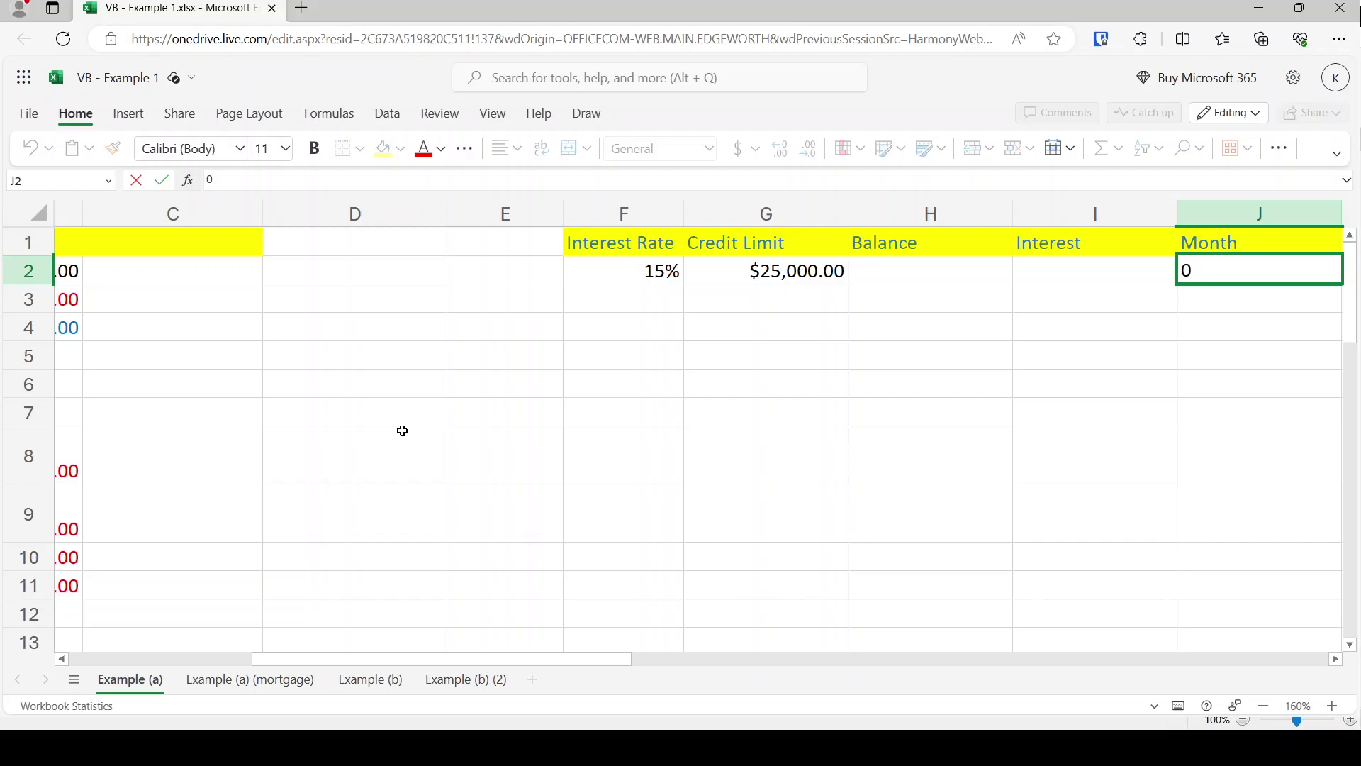
key(Return)
- Enter the heading Velocity Banking in cell C1 beside Average American
key(Left)
key(Left)
key(Left)
key(Left)
key(Left)
key(Left)
key(Left)
key(Left)
key(Left)
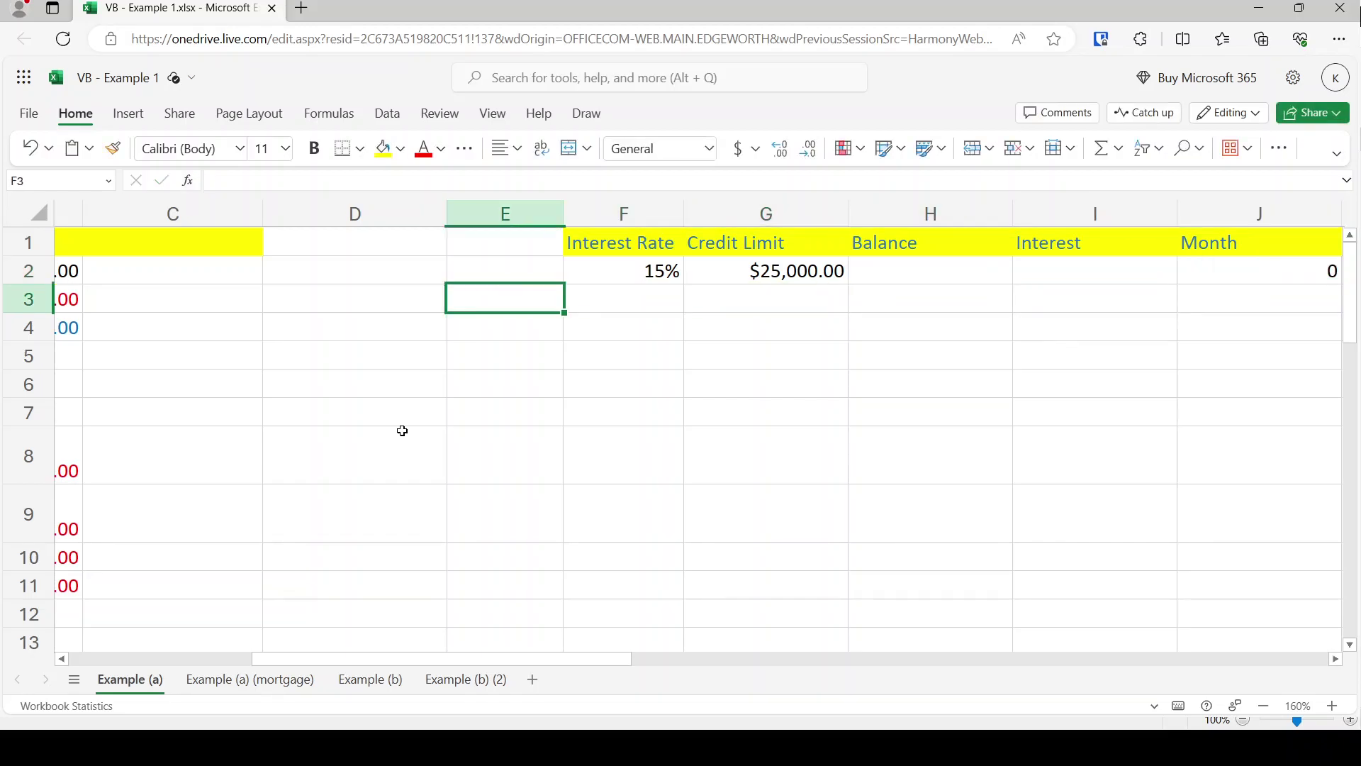
key(Up)
key(Up)
key(Right)
key(Right)
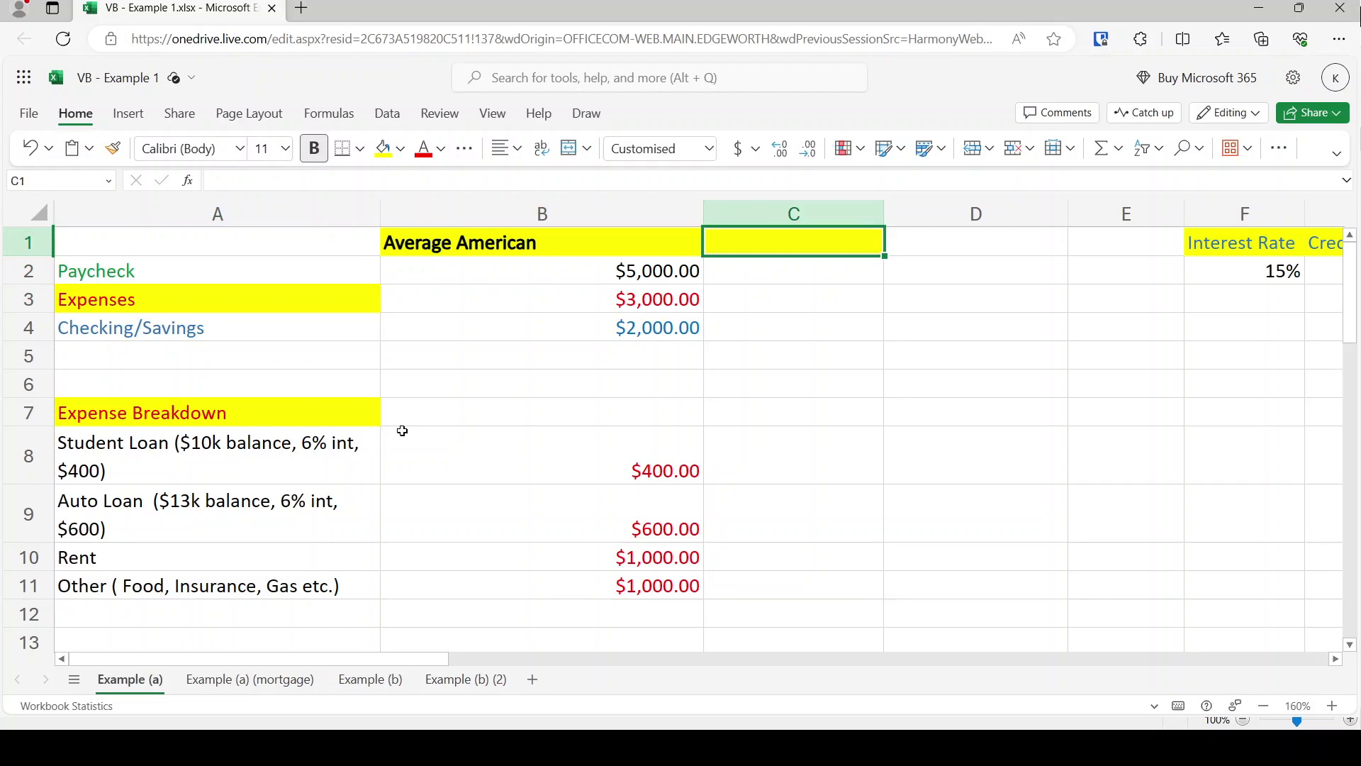
text(Velocity )
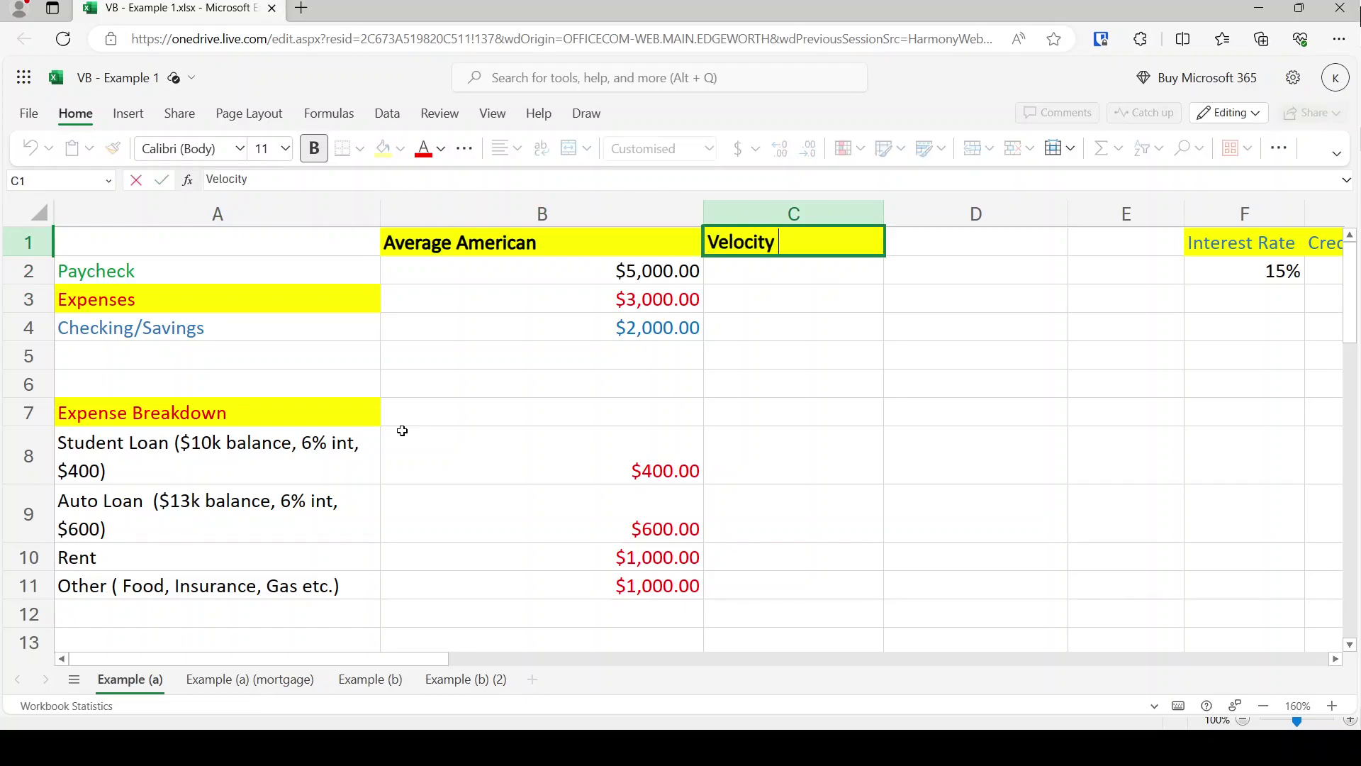
text(Banking)
key(Return)
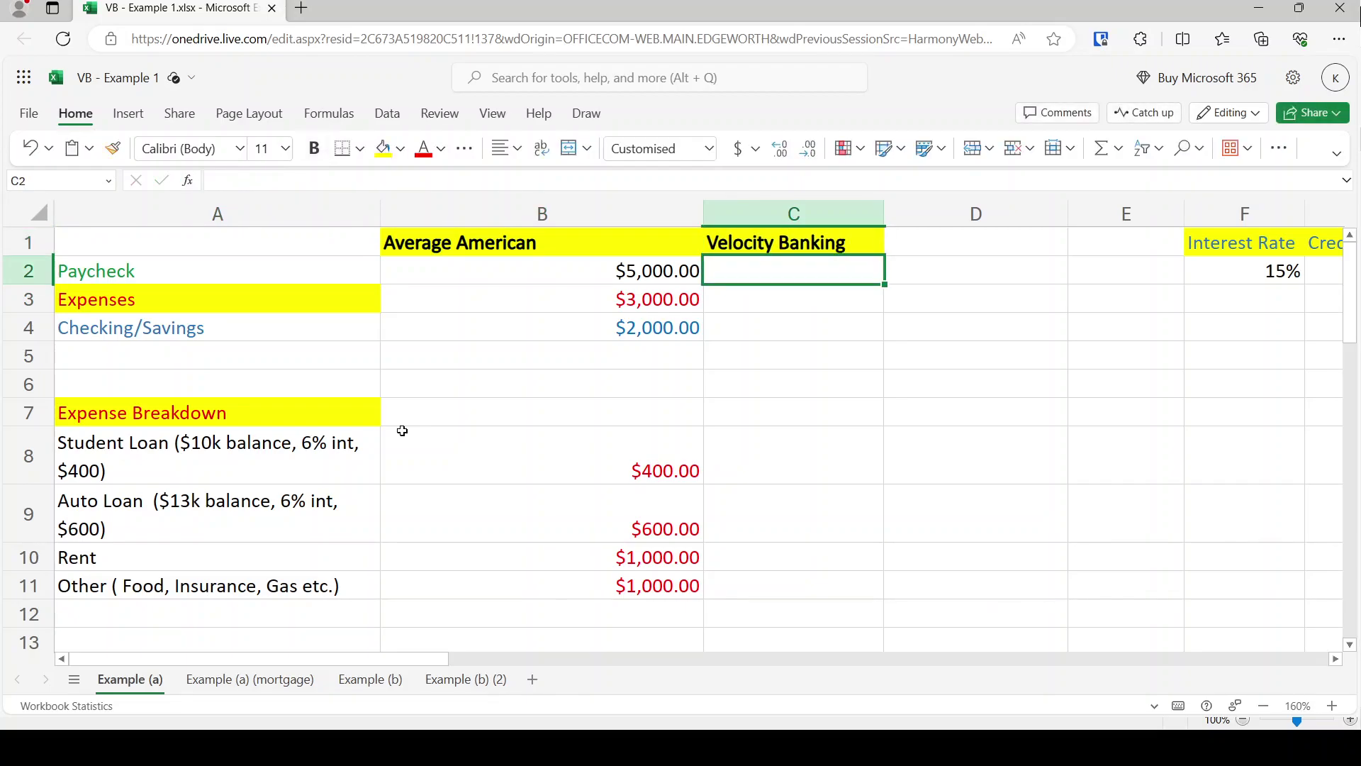
- Highlight the Average American column from B1 down to B11 and check its Checking/Savings amount in B4
key(Left)
key(Up)
key(shift+Down)
key(shift+Down)
key(shift+Down)
key(shift+Down)
key(shift+Down)
key(shift+Down)
key(shift+Down)
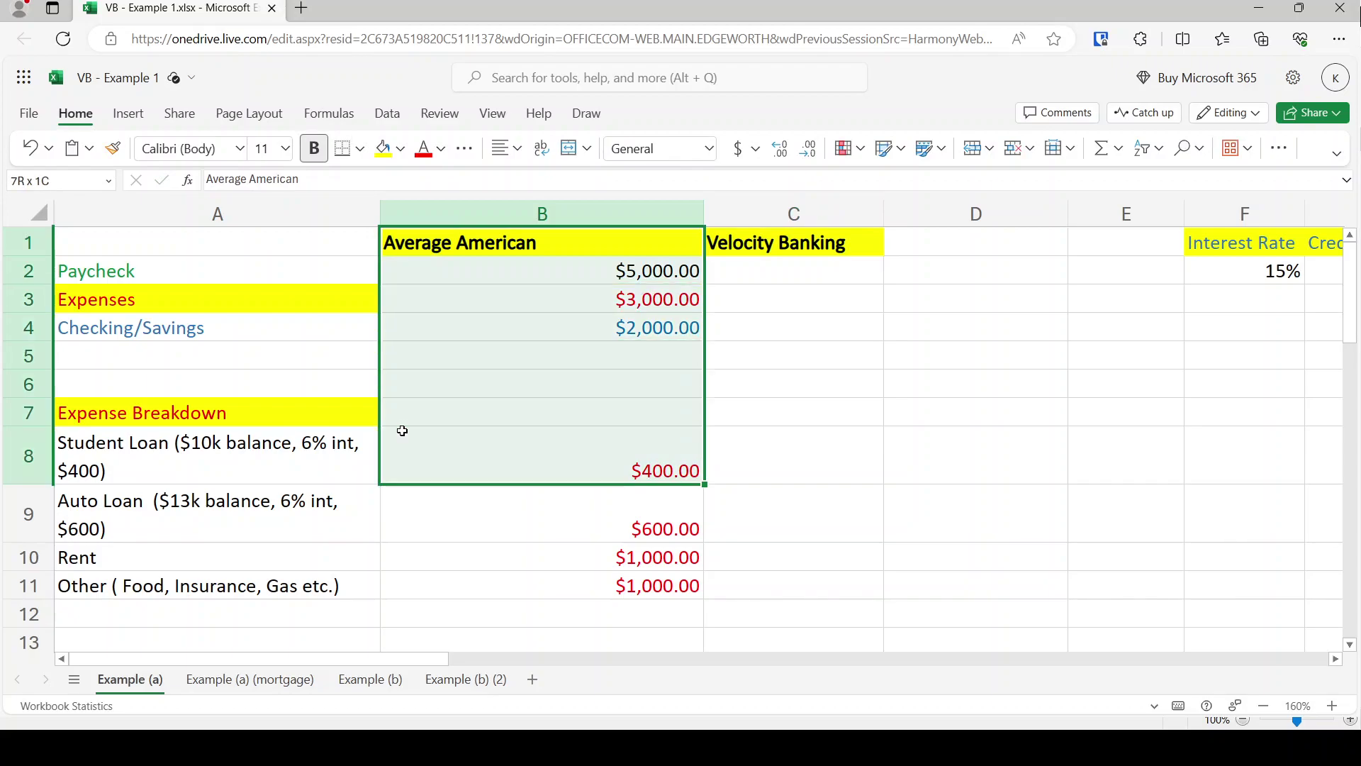
key(shift+Down)
key(shift+Down)
key(shift+Down)
key(Down)
key(Down)
key(Down)
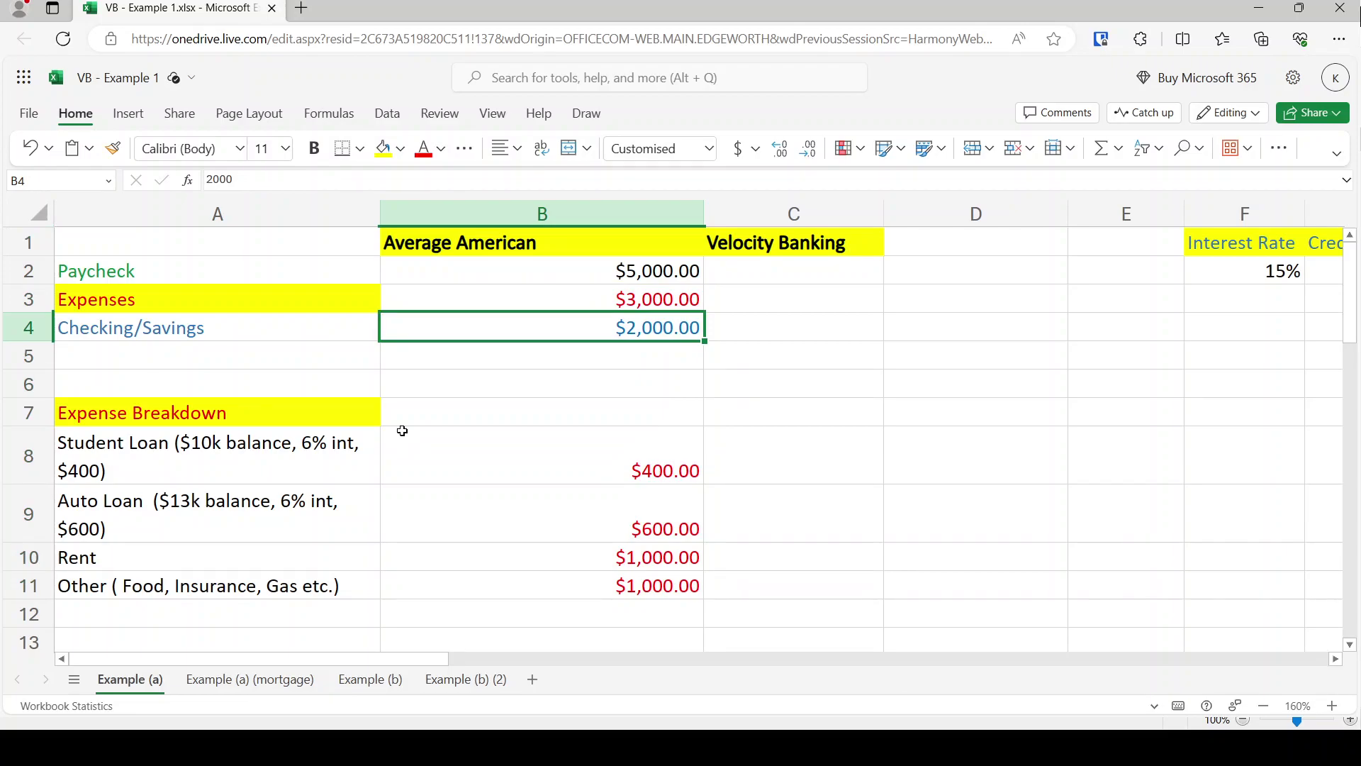
- Copy the Paycheck amount from B2 into cell C2 under Velocity Banking
key(Up)
key(Up)
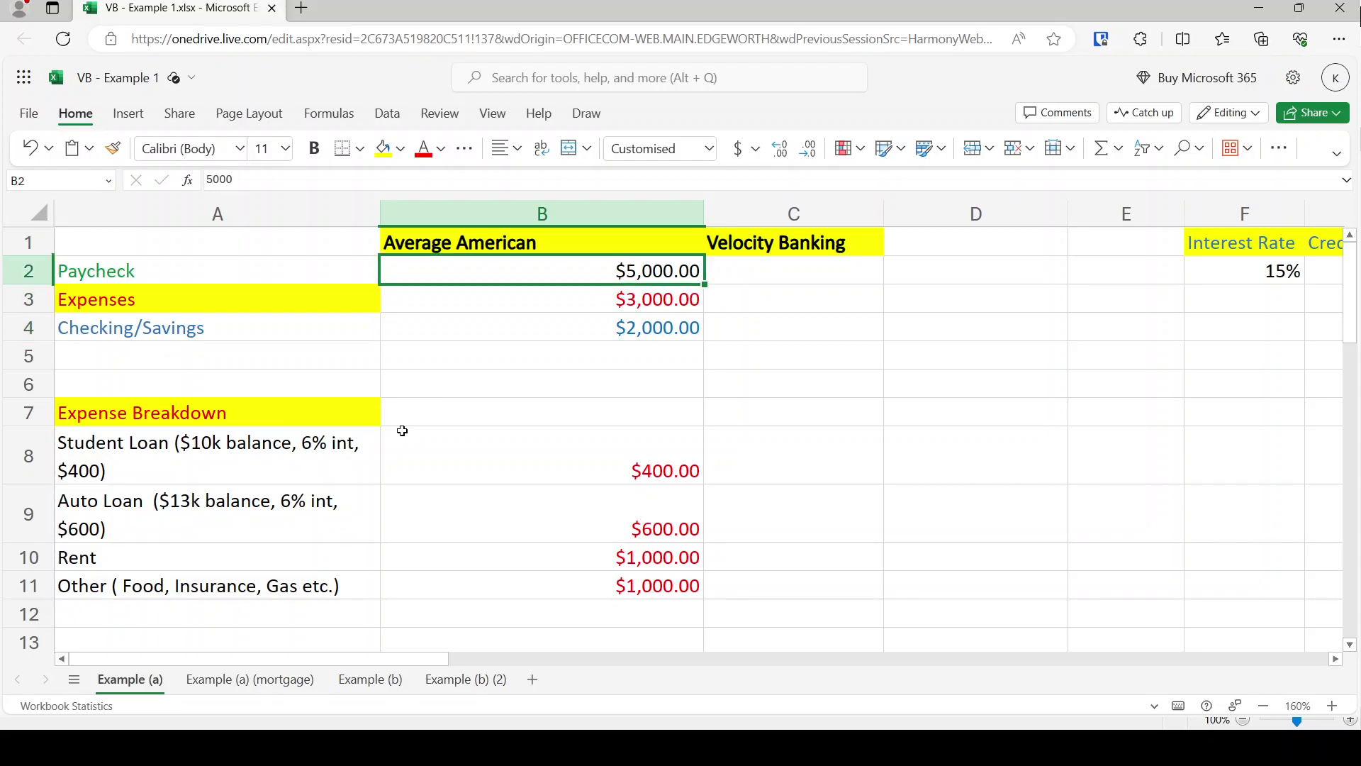
key(ctrl+c)
key(Right)
key(ctrl+v)
key(Escape)
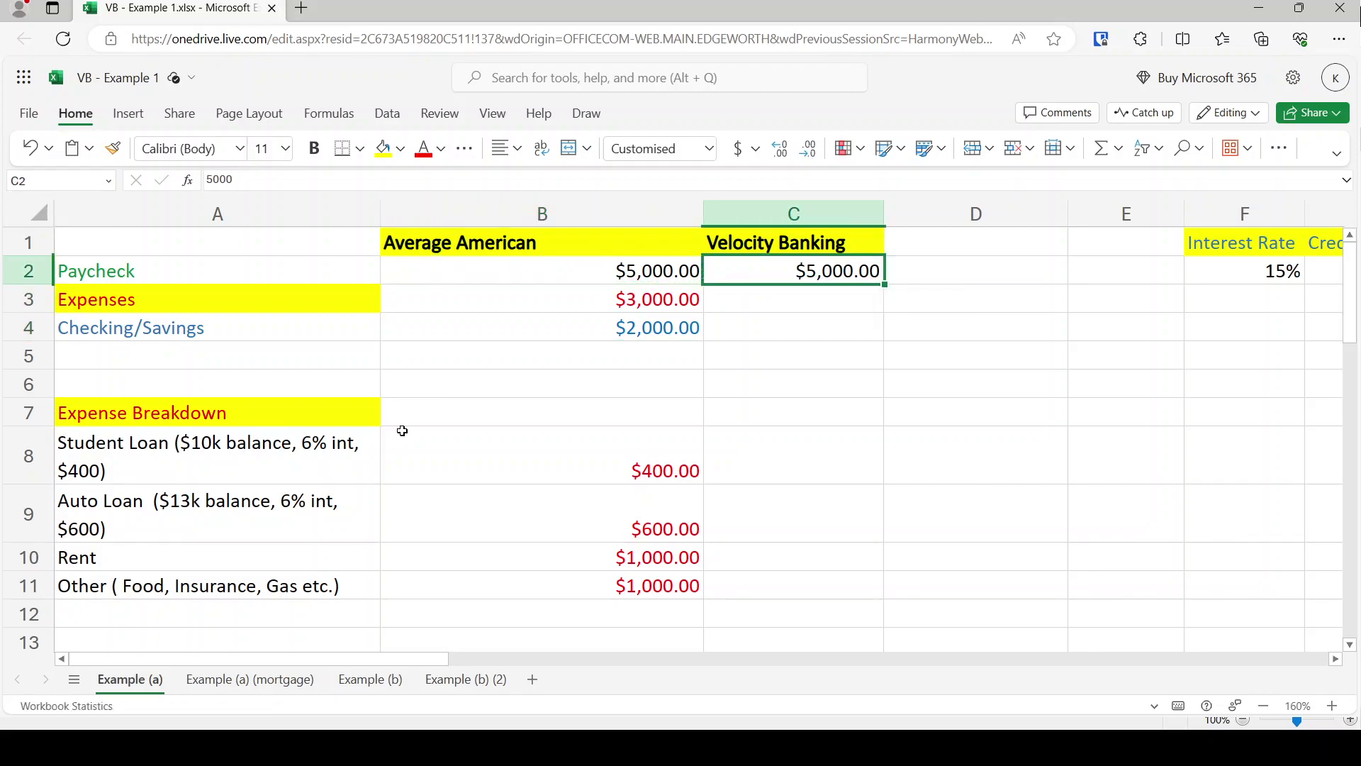
- Compare the Checking/Savings amount in B4 with the Student Loan payment in B8
key(Down)
key(Down)
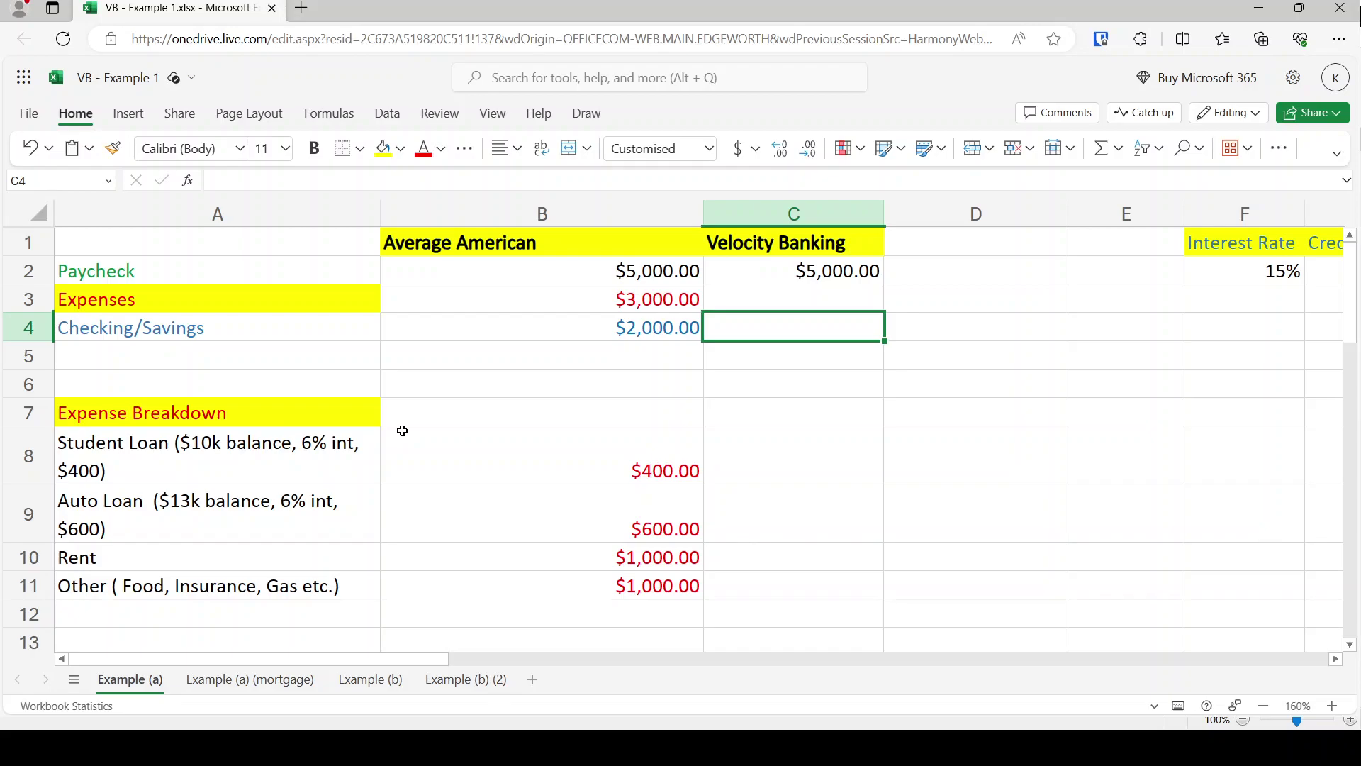
key(Left)
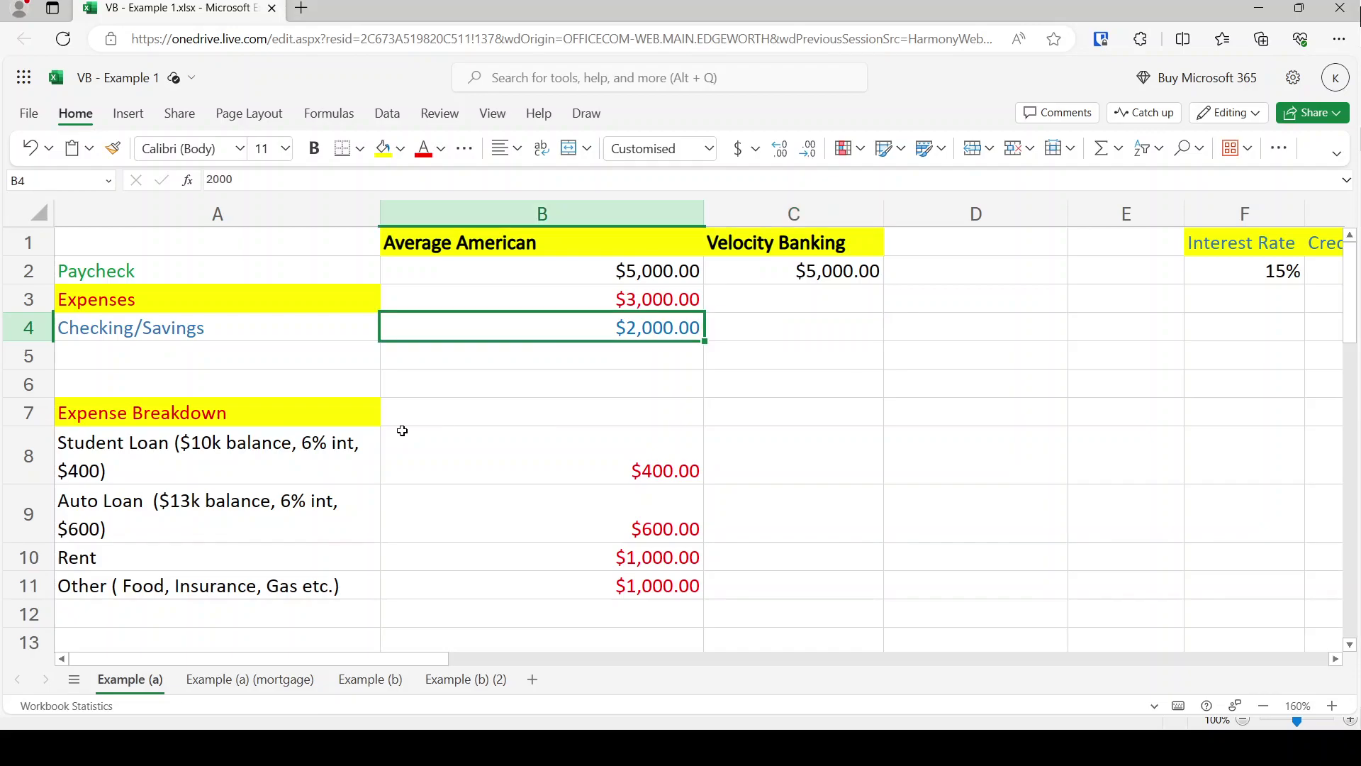
key(Down)
key(Down)
key(Down)
key(Down)
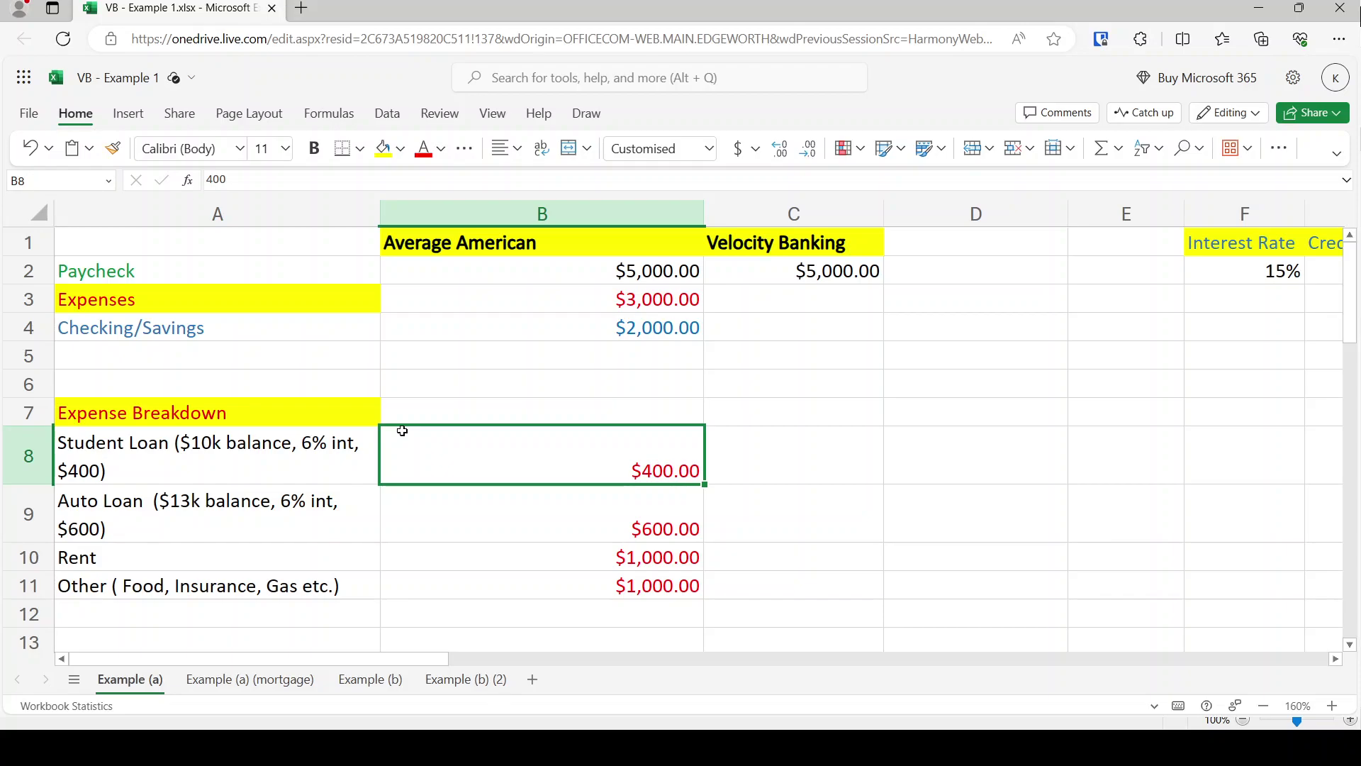
key(Up)
key(Up)
key(Up)
key(Up)
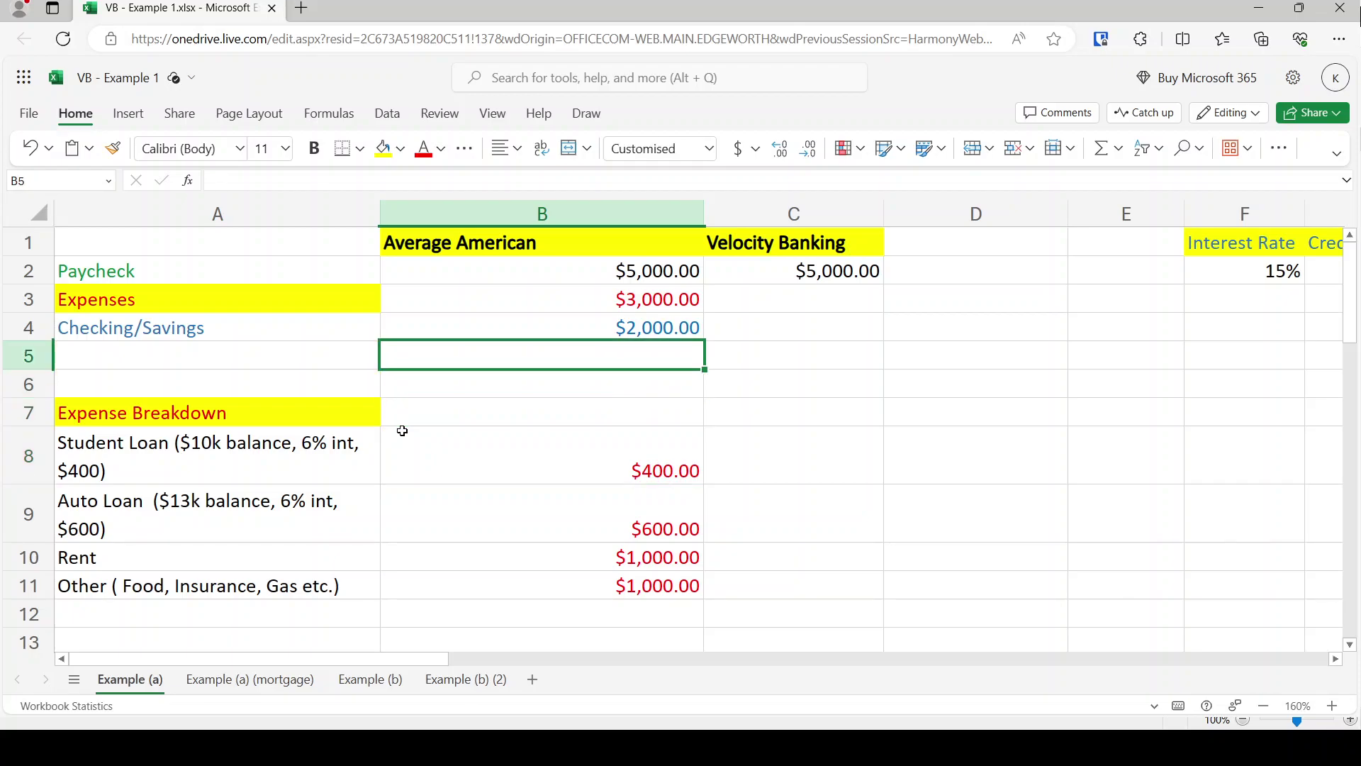
key(Down)
key(Down)
key(Down)
key(Down)
key(Down)
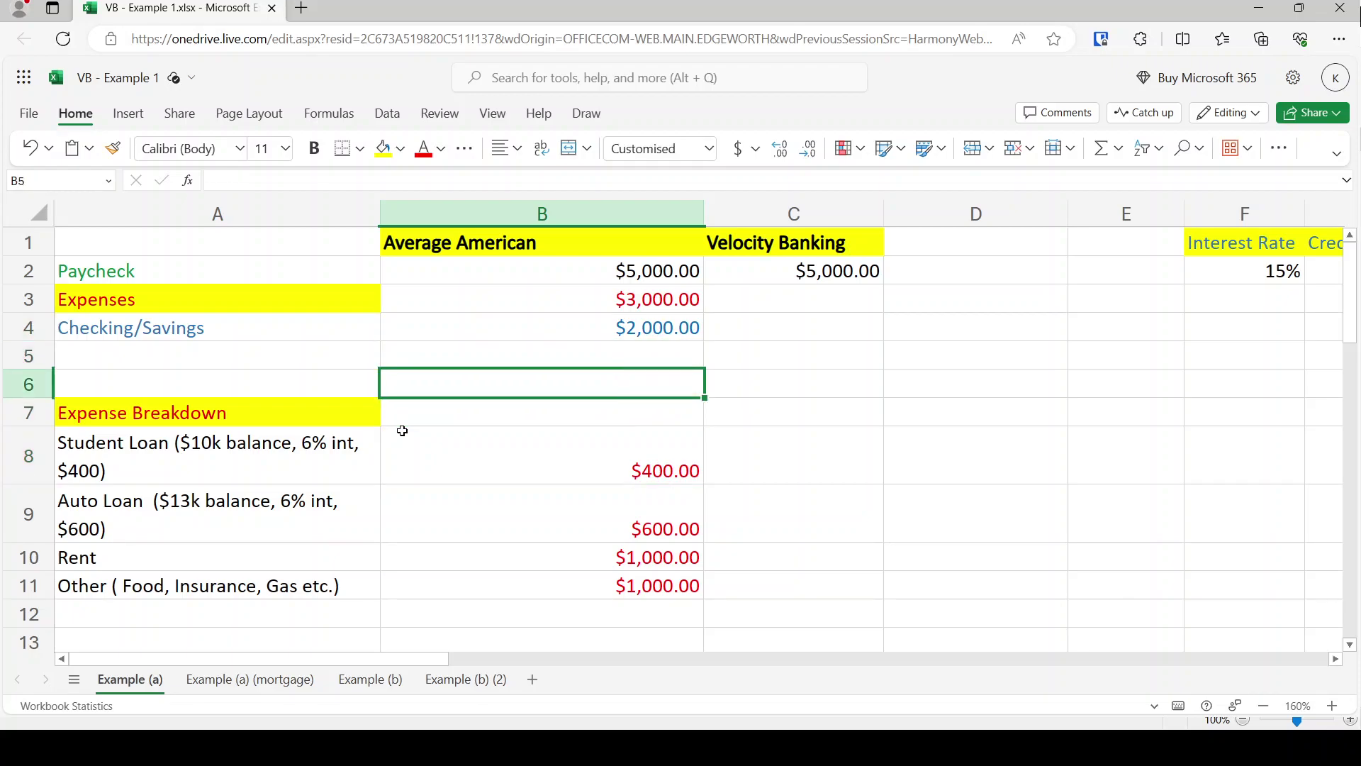
key(Up)
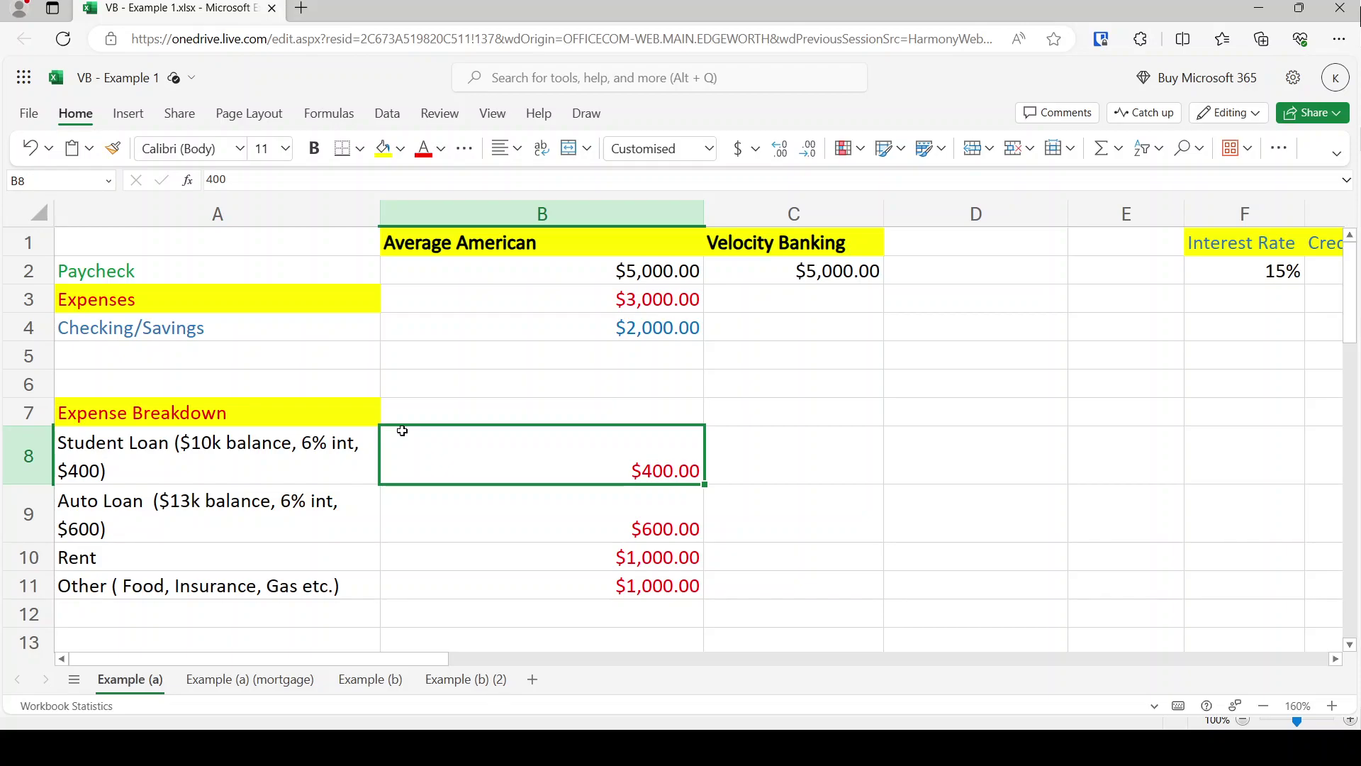
- Examine the credit line's limit in cell G2
key(Up)
key(Right)
key(Right)
key(Right)
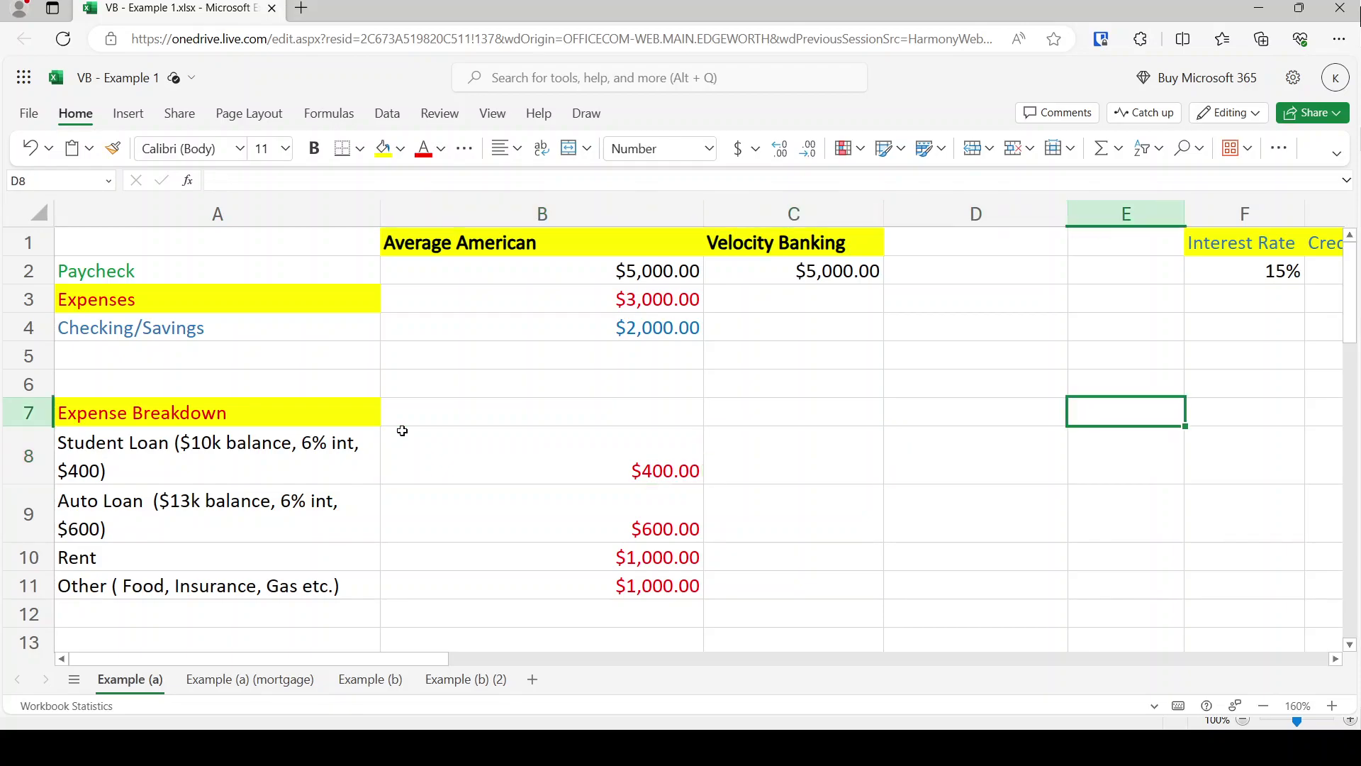
key(Right)
key(Right)
key(Up)
key(Up)
key(Up)
key(Up)
key(Up)
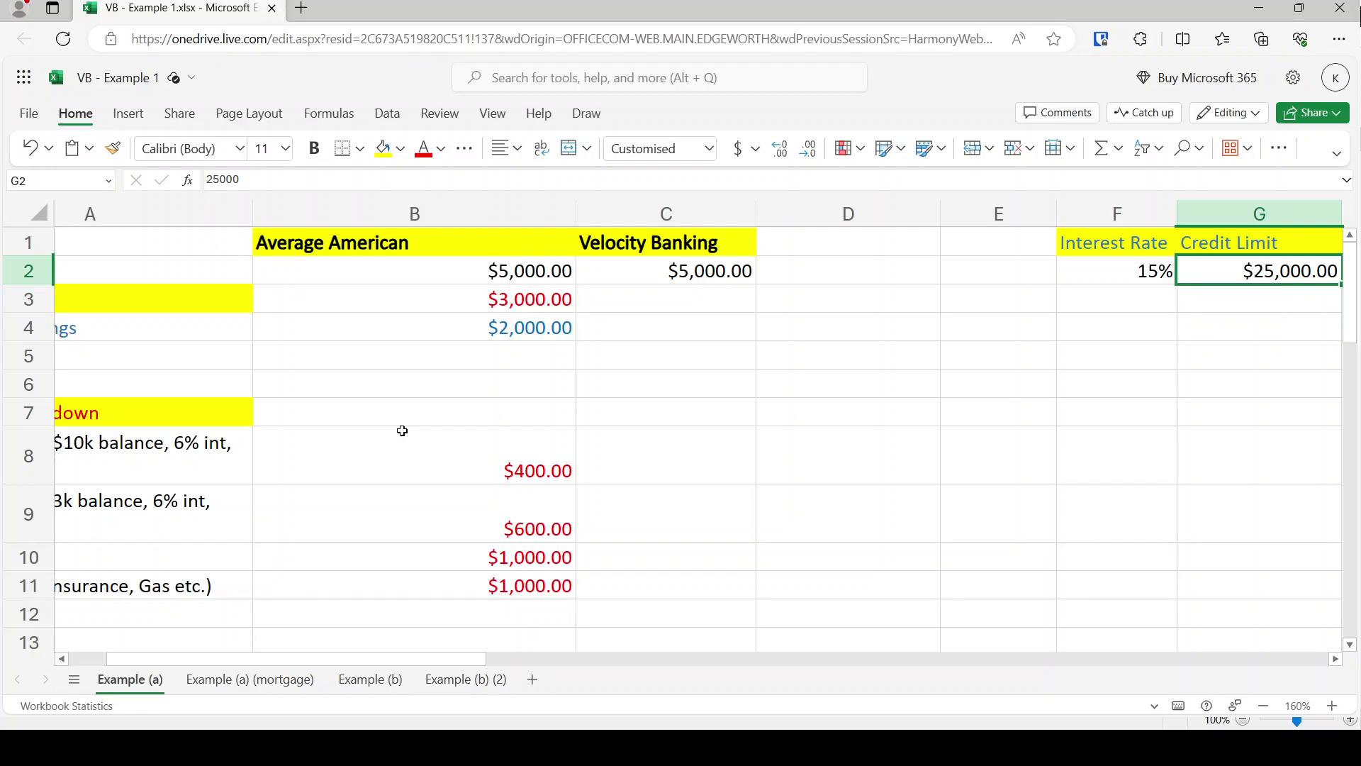
- Highlight the student and auto loan payments in B8 to B9 for review
key(Left)
key(Left)
key(Down)
key(Left)
key(Down)
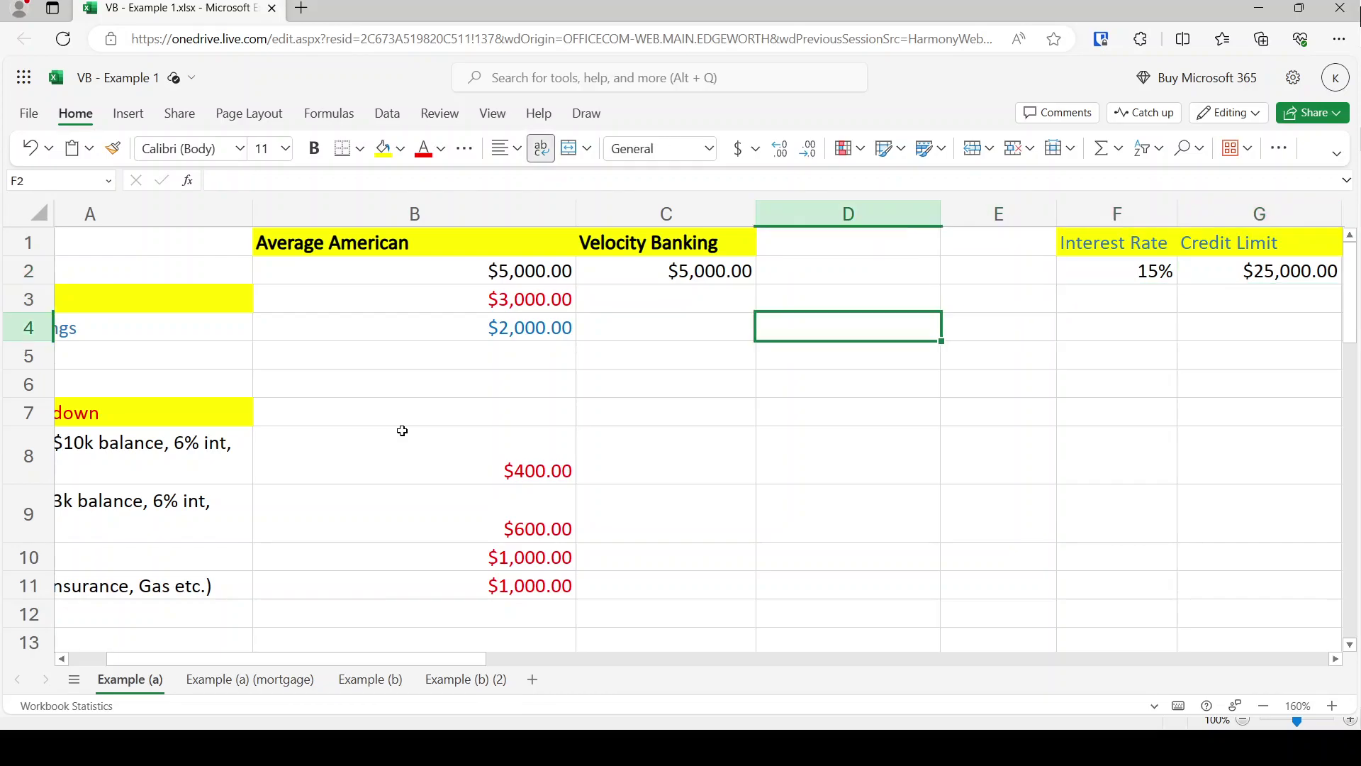
key(Left)
key(Down)
key(Left)
key(Down)
key(Down)
key(Down)
key(shift+Down)
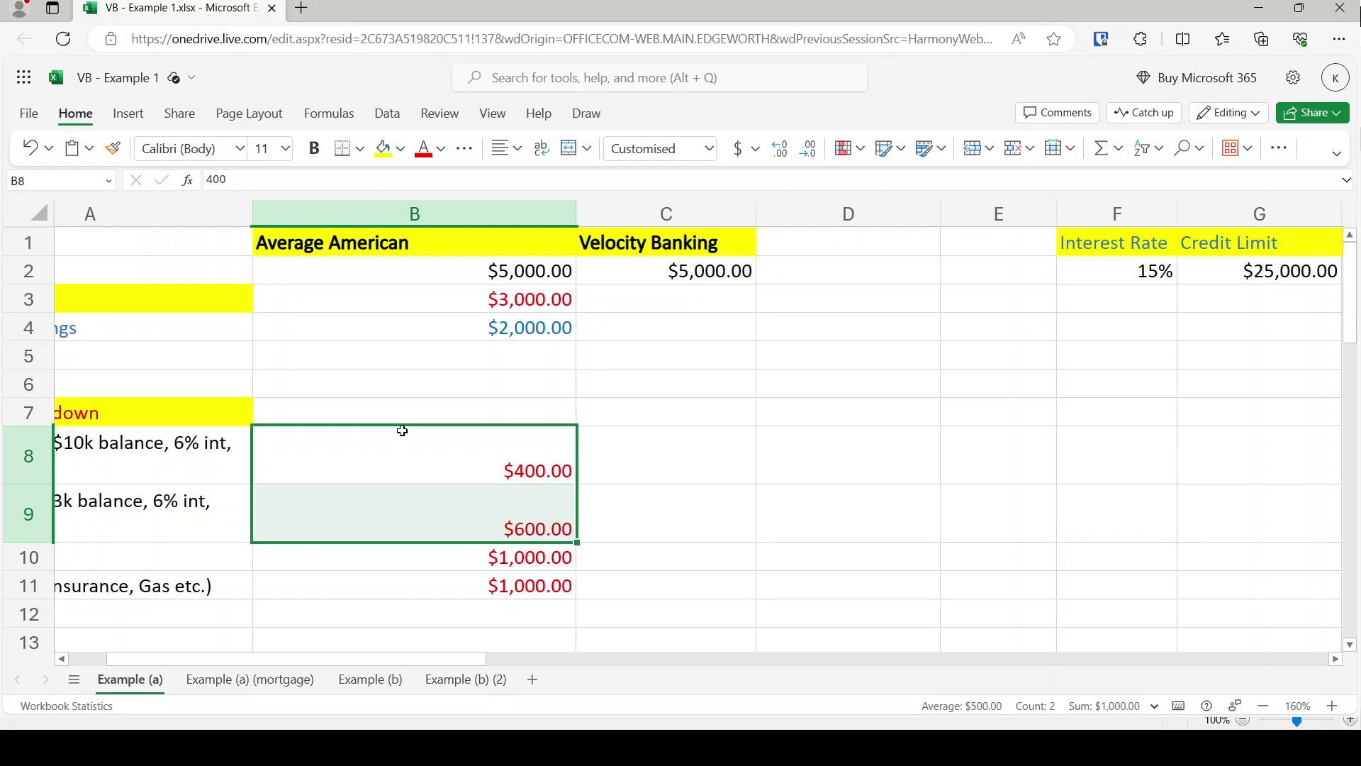
- Revisit the credit line terms in row 2, then highlight the Student Loan and Auto Loan descriptions in A8 to A9
key(Right)
key(Right)
key(Up)
key(Up)
key(Up)
key(Right)
key(Right)
key(Right)
key(Up)
key(Up)
key(Up)
key(Left)
key(Left)
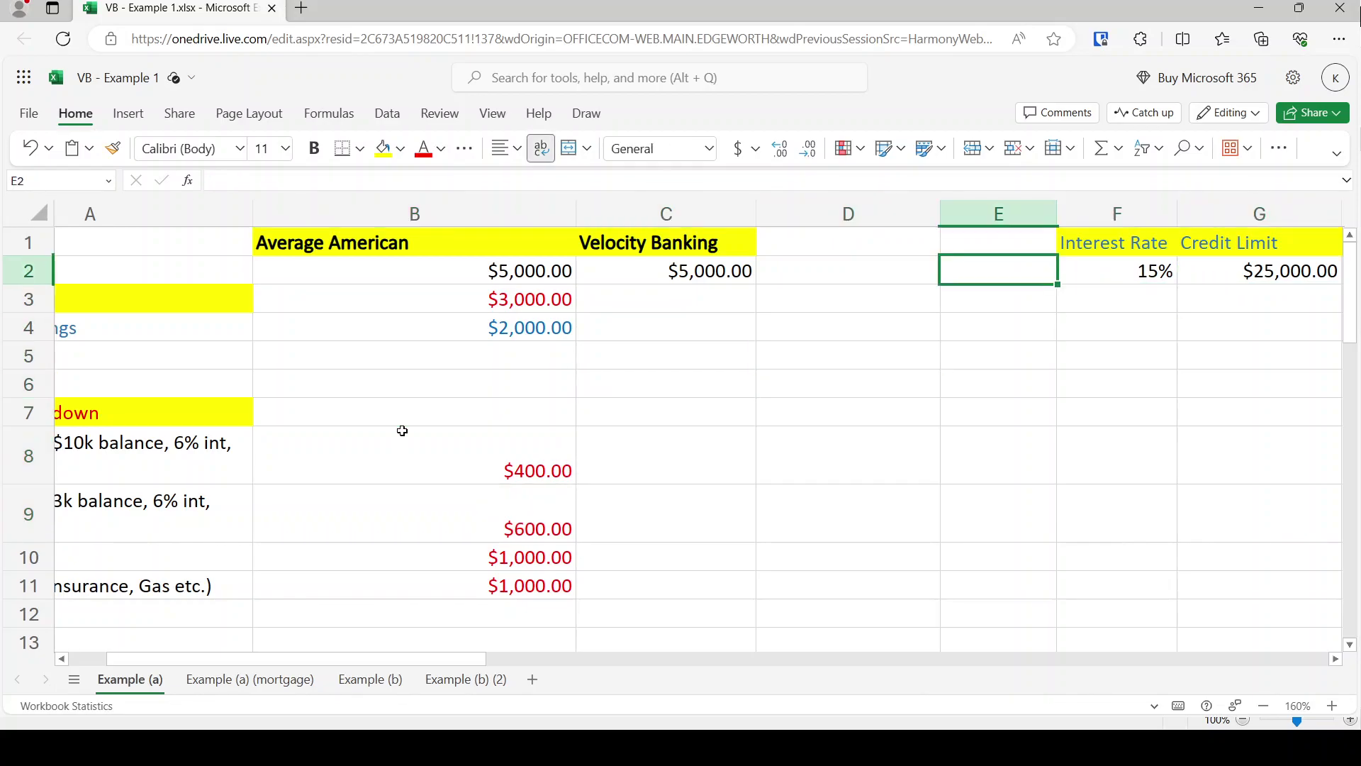
key(Left)
key(Left)
key(Left)
key(Down)
key(Down)
key(Left)
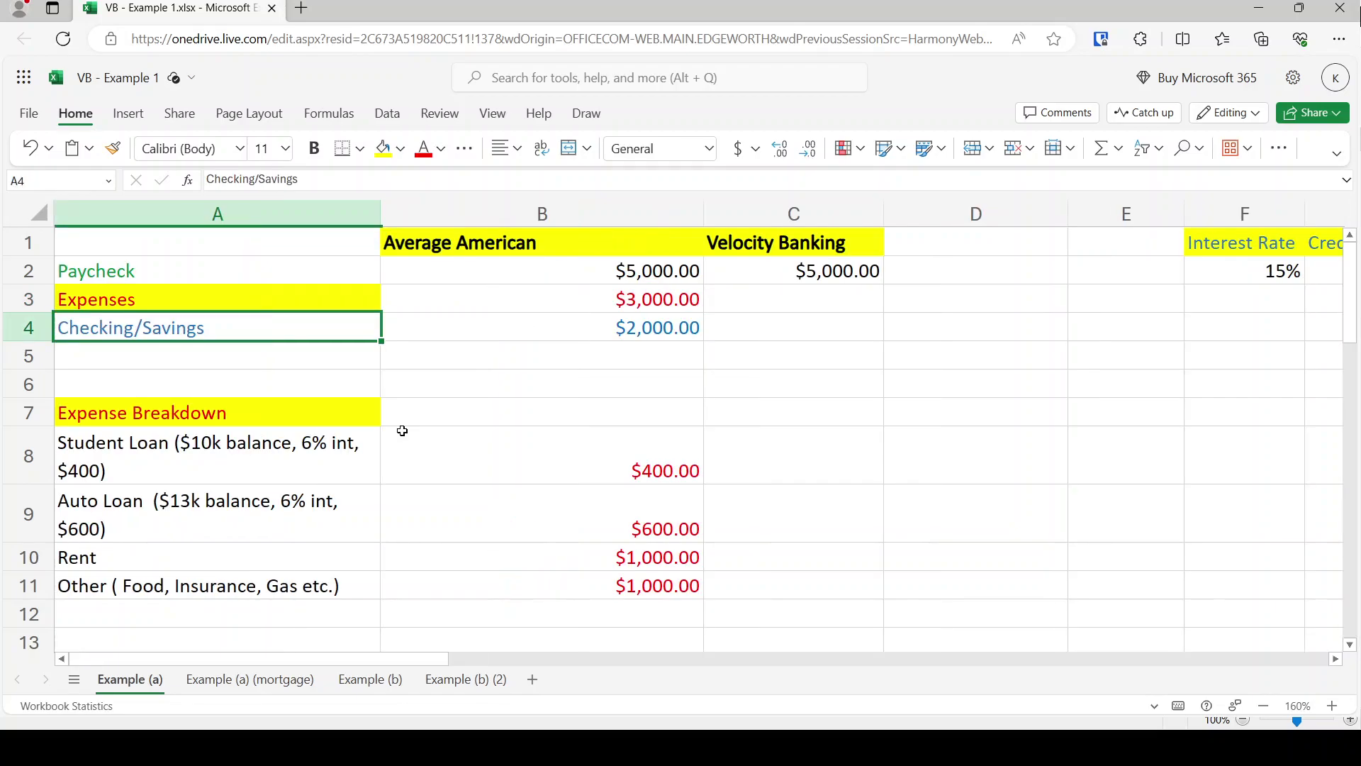
key(Down)
key(Down)
key(Down)
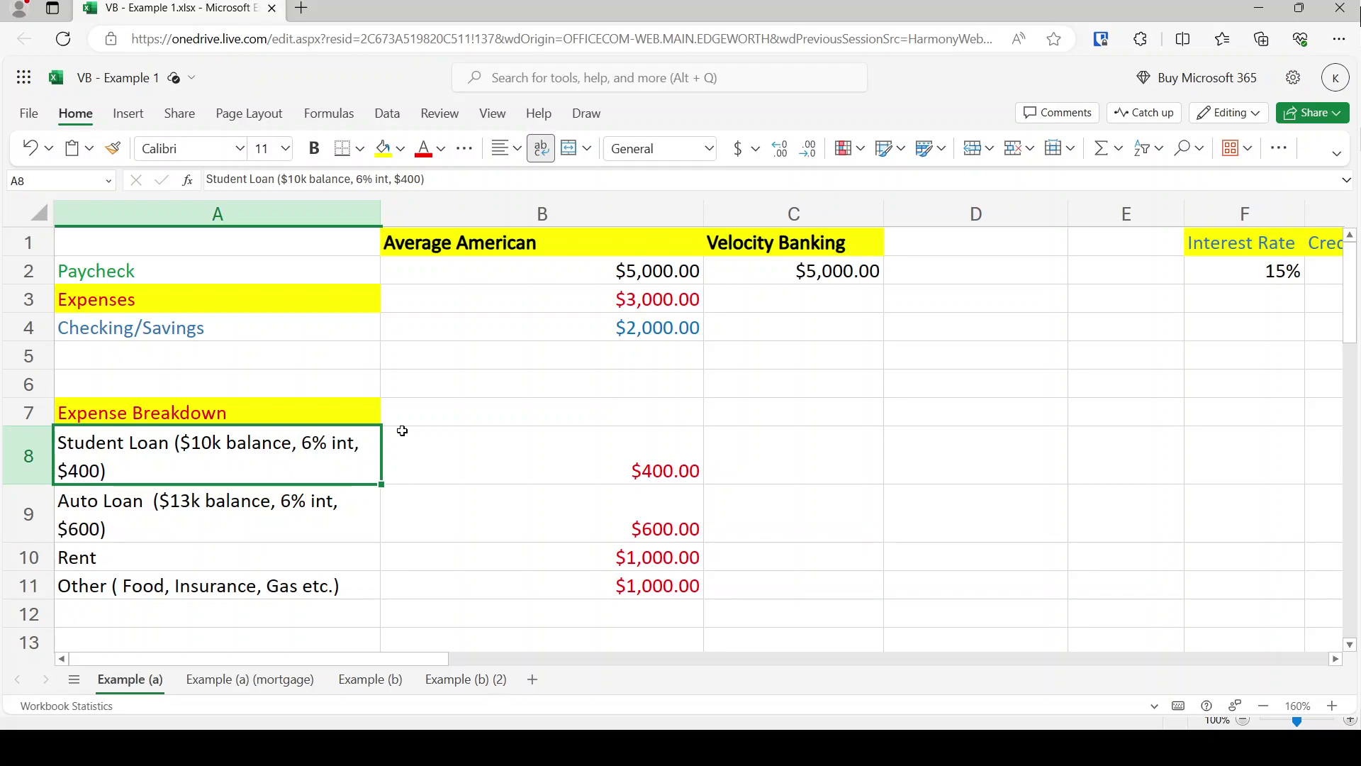
key(shift+Down)
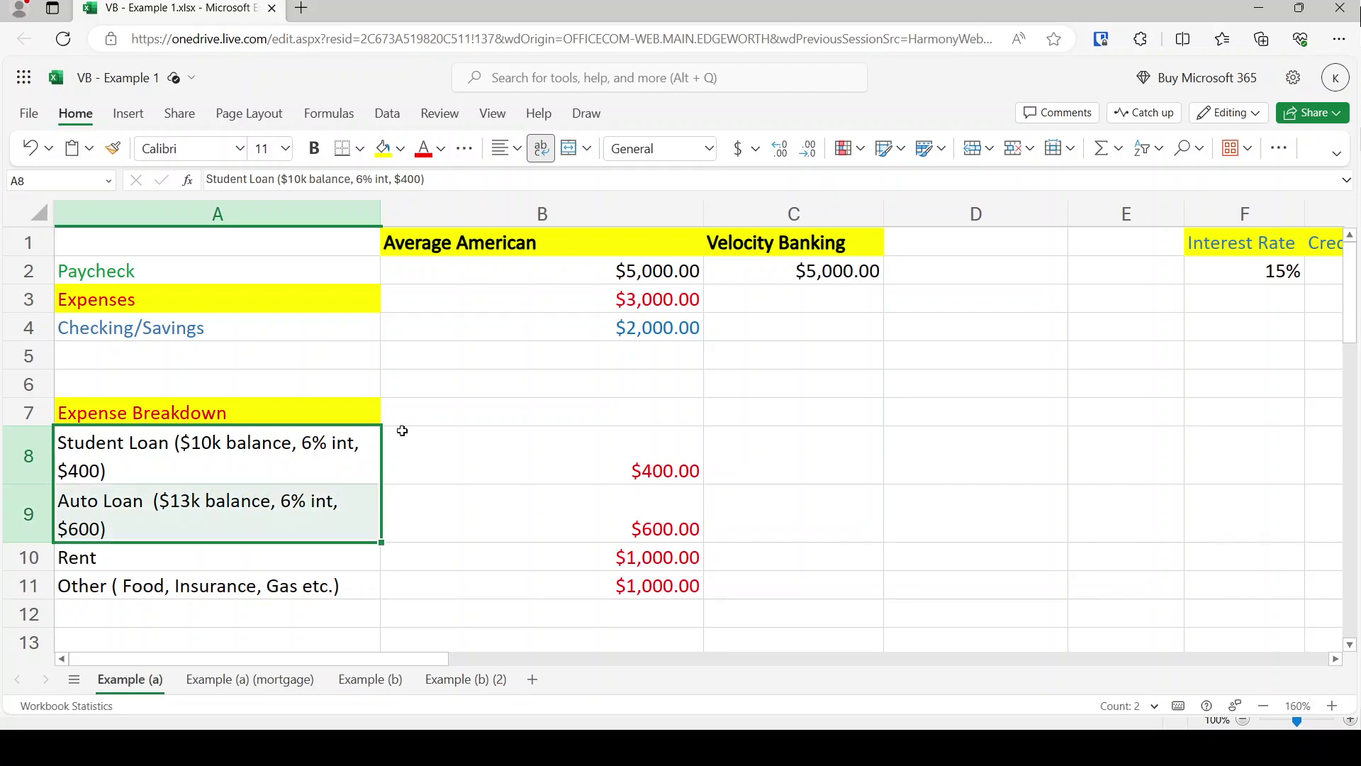
- Enter 23000 as the Velocity Banking Checking/Savings amount in C4
key(Up)
key(Up)
key(Up)
key(Right)
key(Right)
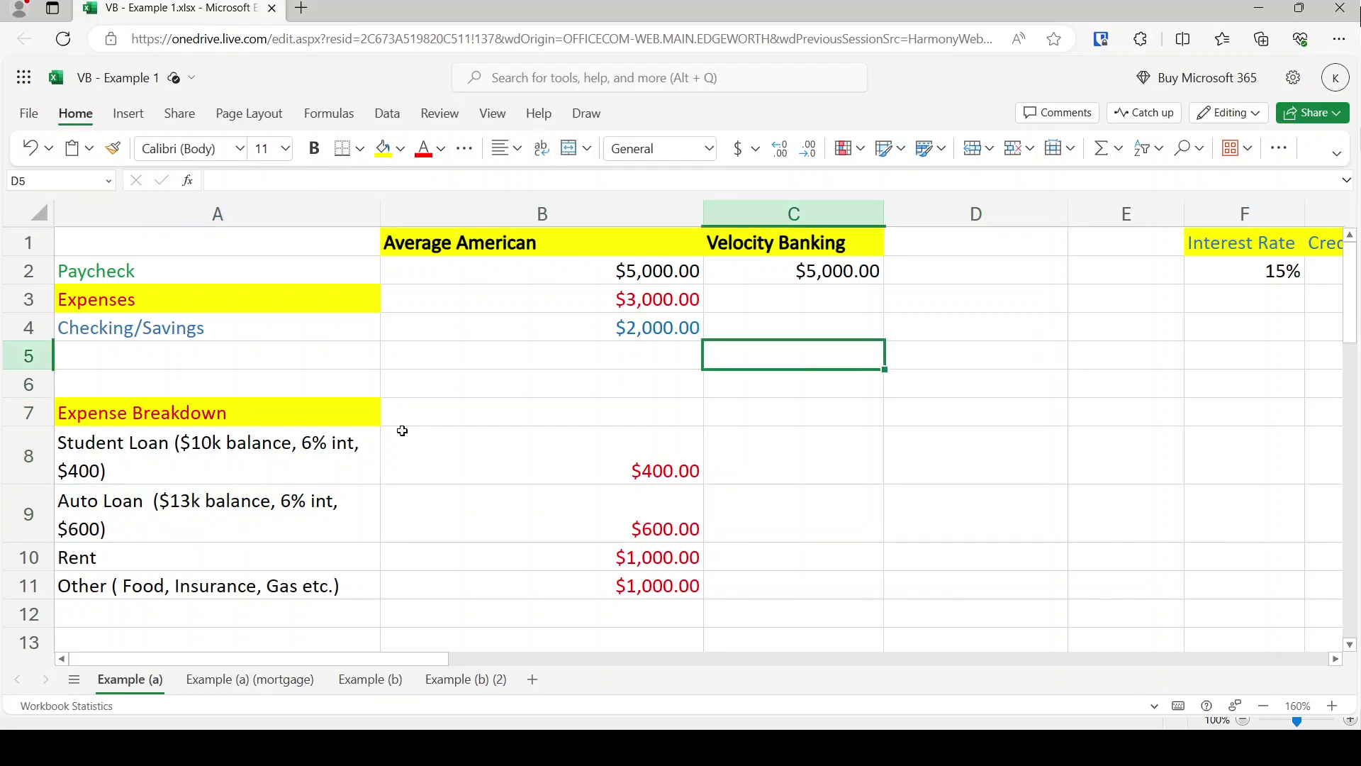
key(Up)
text(23000)
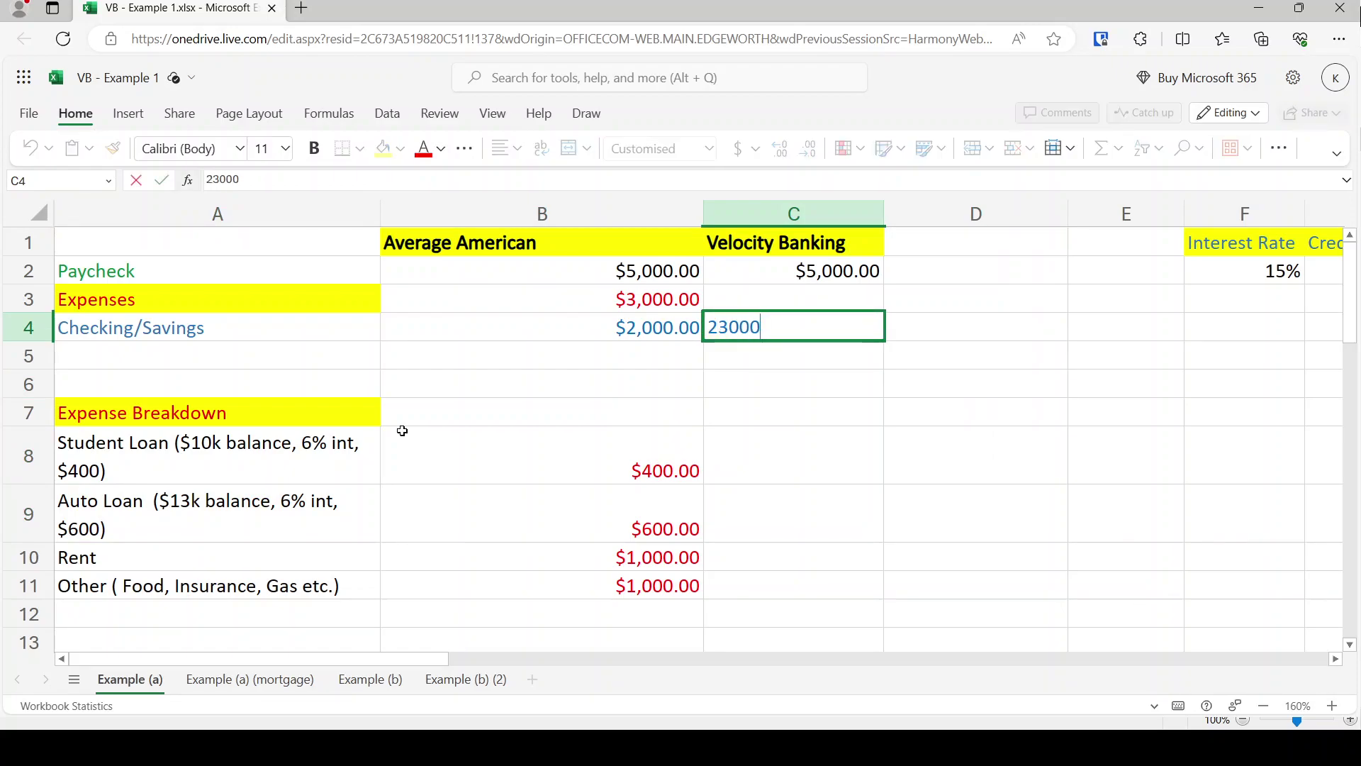
key(Return)
- Highlight the Student Loan and Auto Loan descriptions in A8 to A9 and compare them with the Velocity Banking Checking/Savings amount
key(Left)
key(Left)
key(Down)
key(Down)
key(Down)
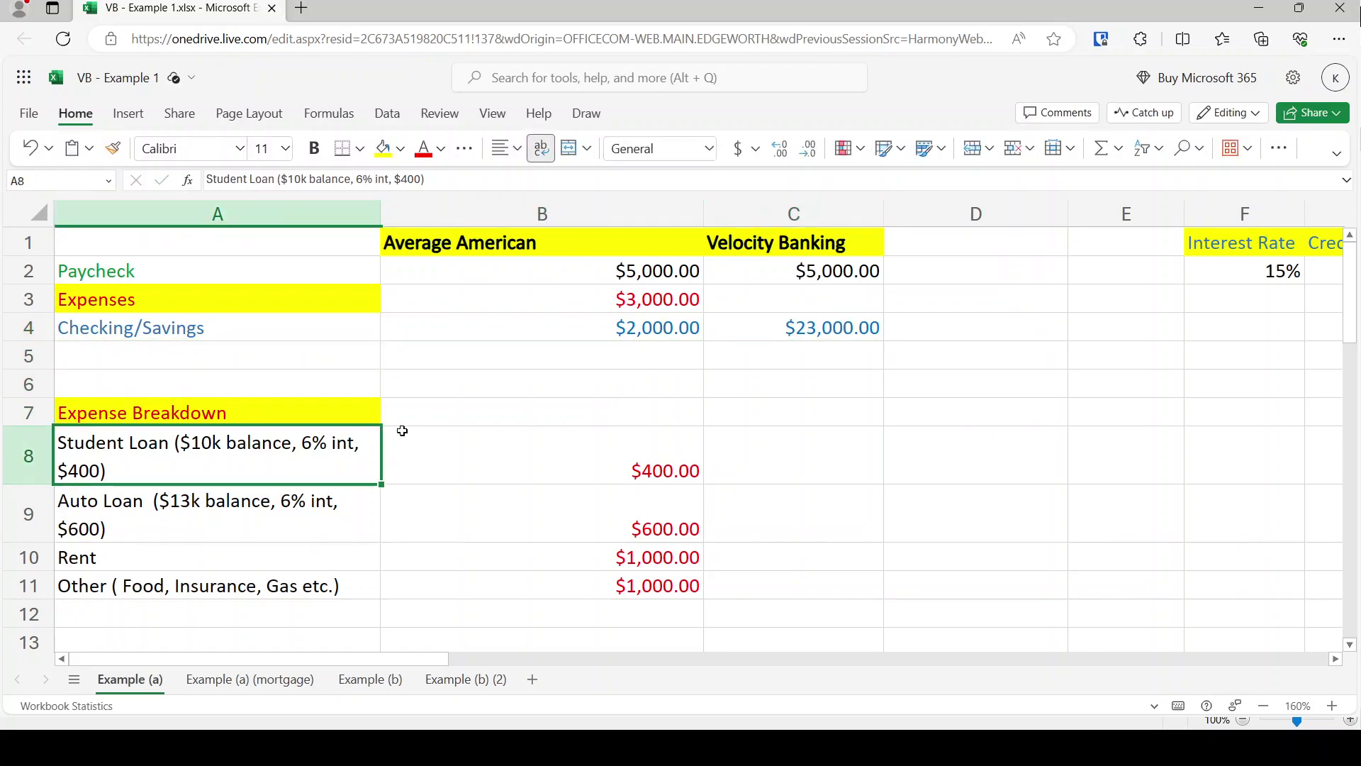
key(shift+Down)
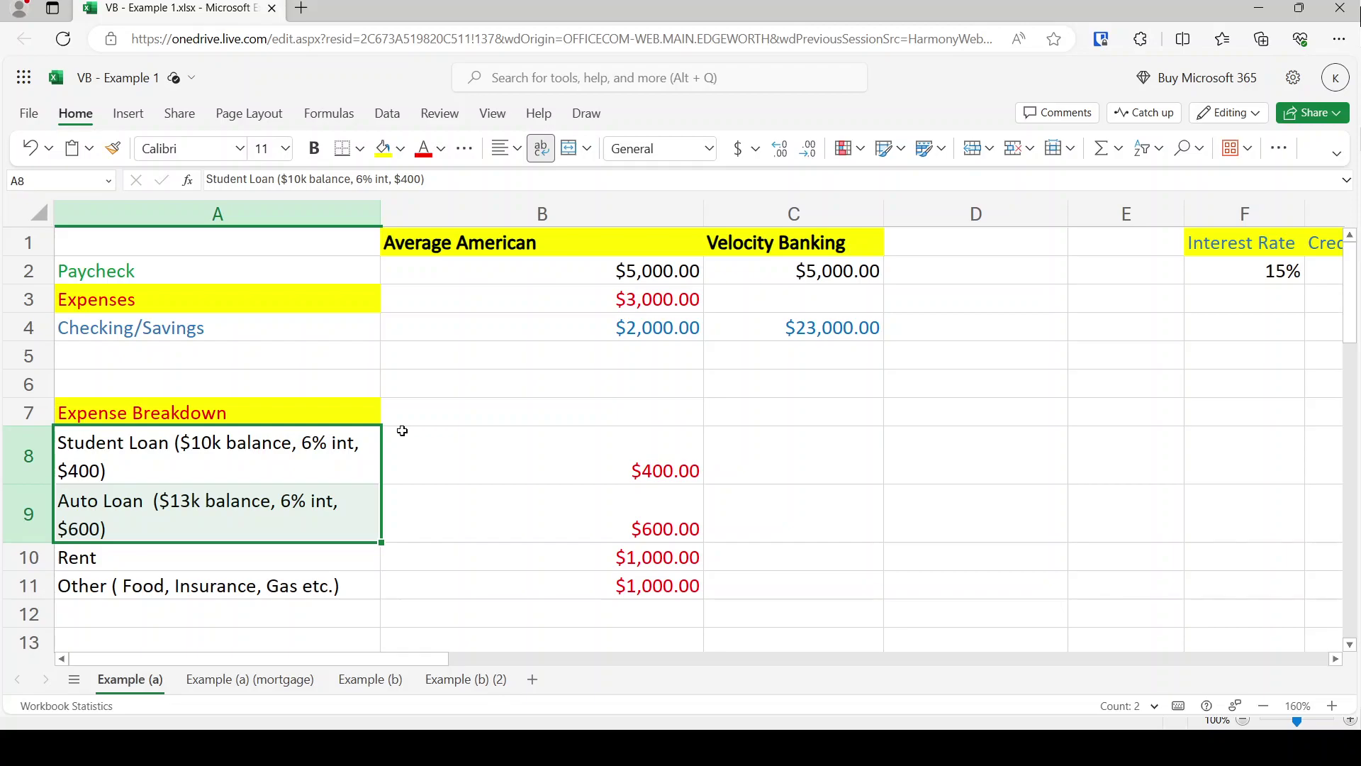
key(Up)
key(Right)
key(Up)
key(Up)
key(Right)
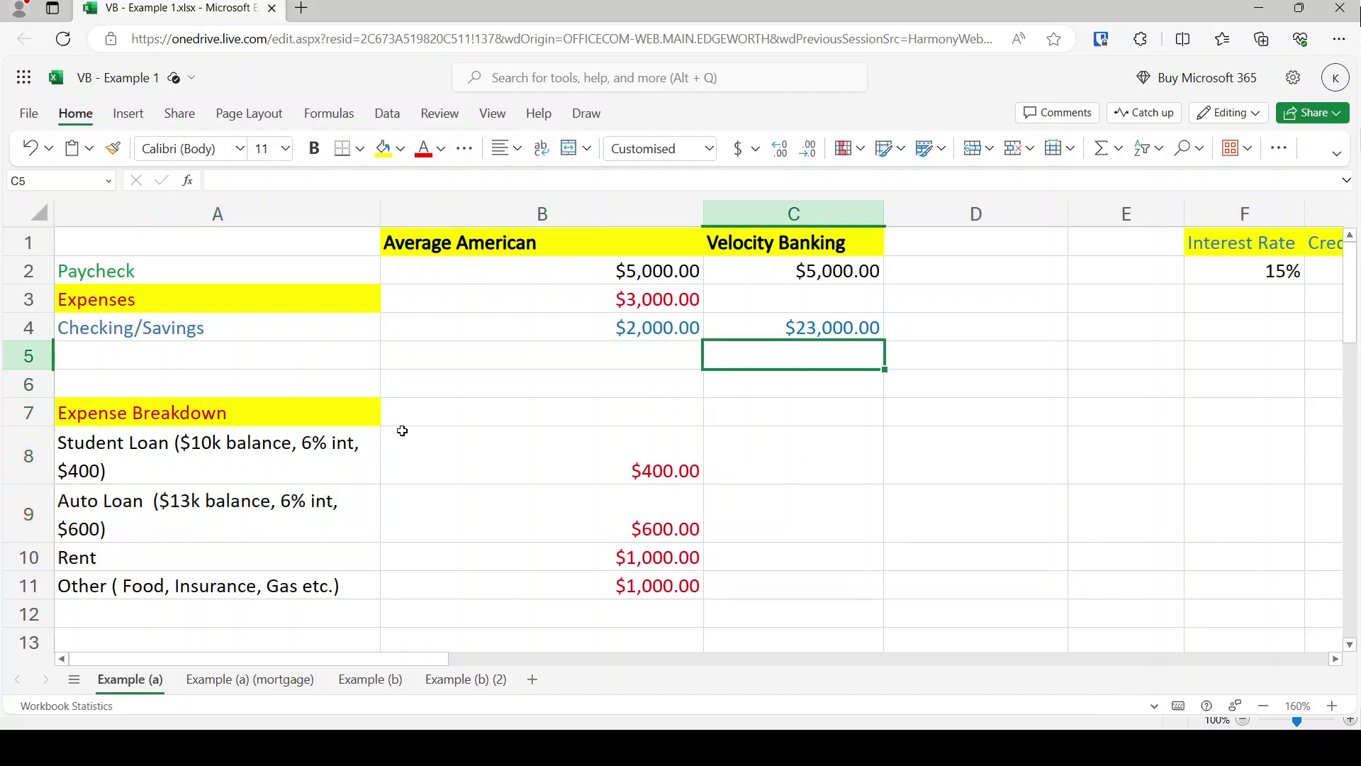
key(Down)
key(Down)
key(Down)
key(Left)
key(Left)
key(shift+Down)
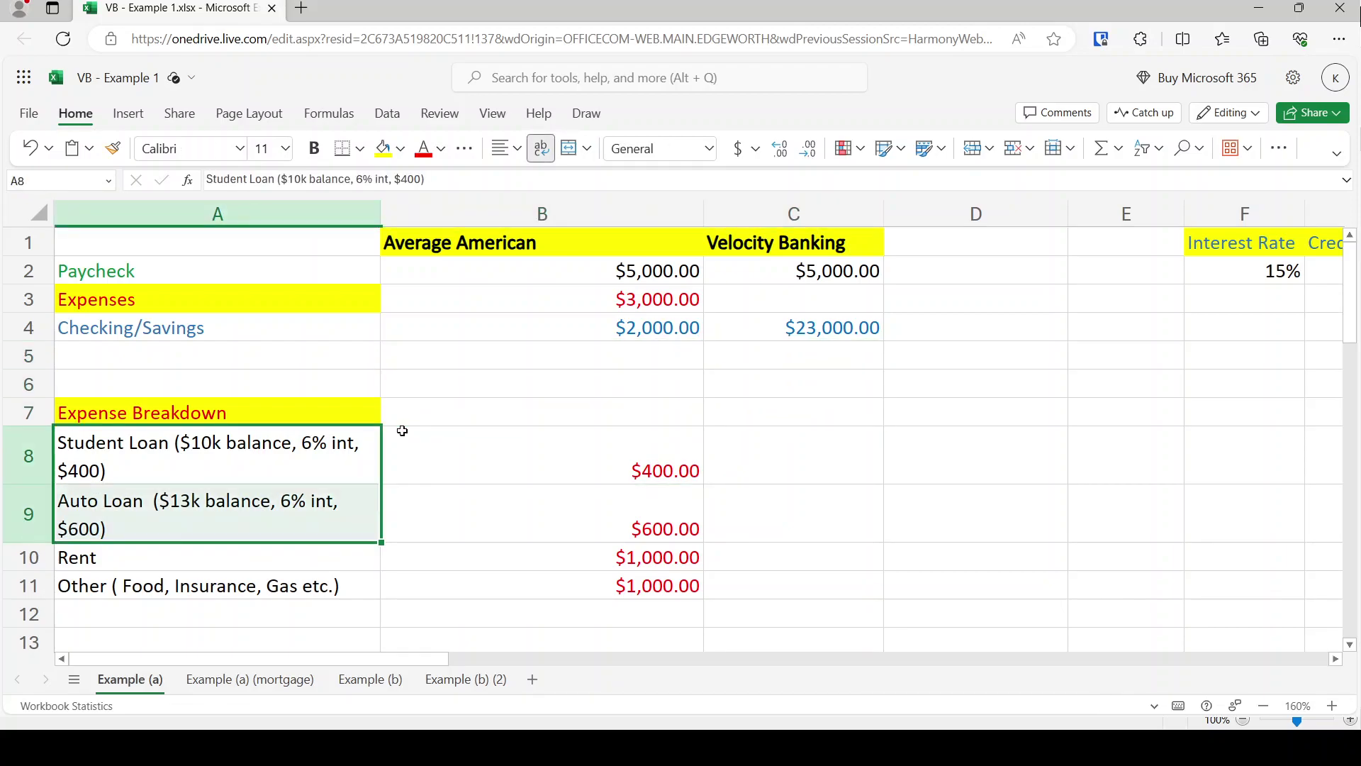
- Set the Velocity Banking payments for the Student Loan in C8 and the Auto Loan in C9 to 0
key(Right)
key(Right)
text(0)
key(Return)
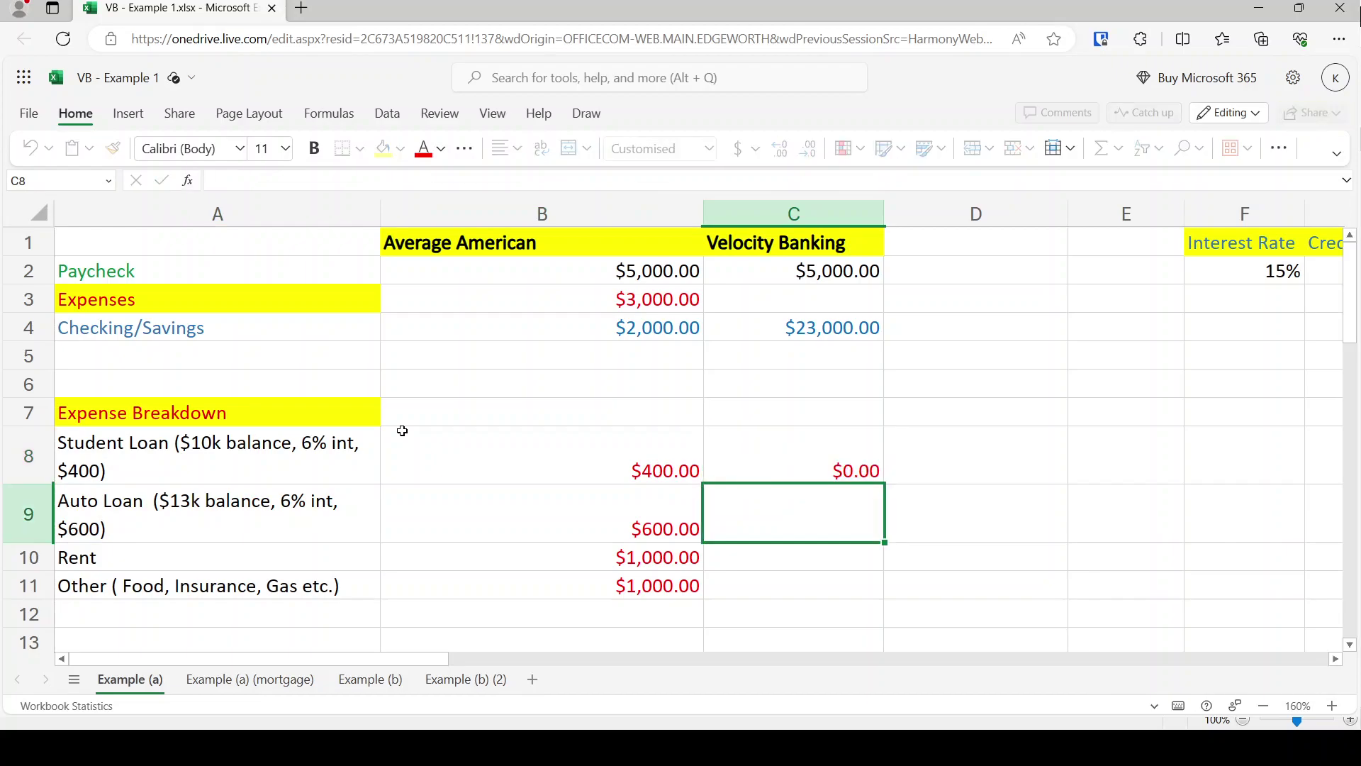
text(0)
key(Return)
- Set the Velocity Banking Checking/Savings amount in C4 to 0
key(Up)
key(Up)
key(Up)
key(Up)
key(Up)
key(Up)
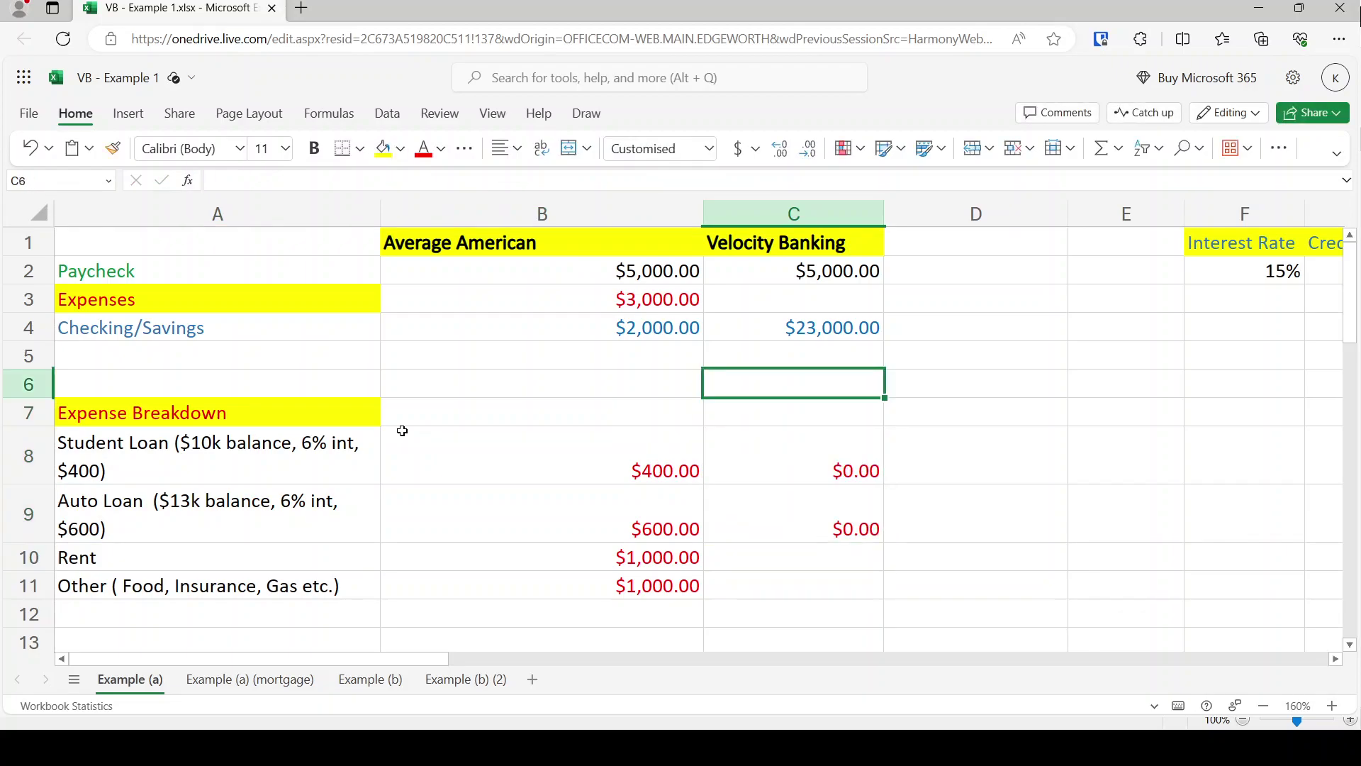
text(0)
key(Return)
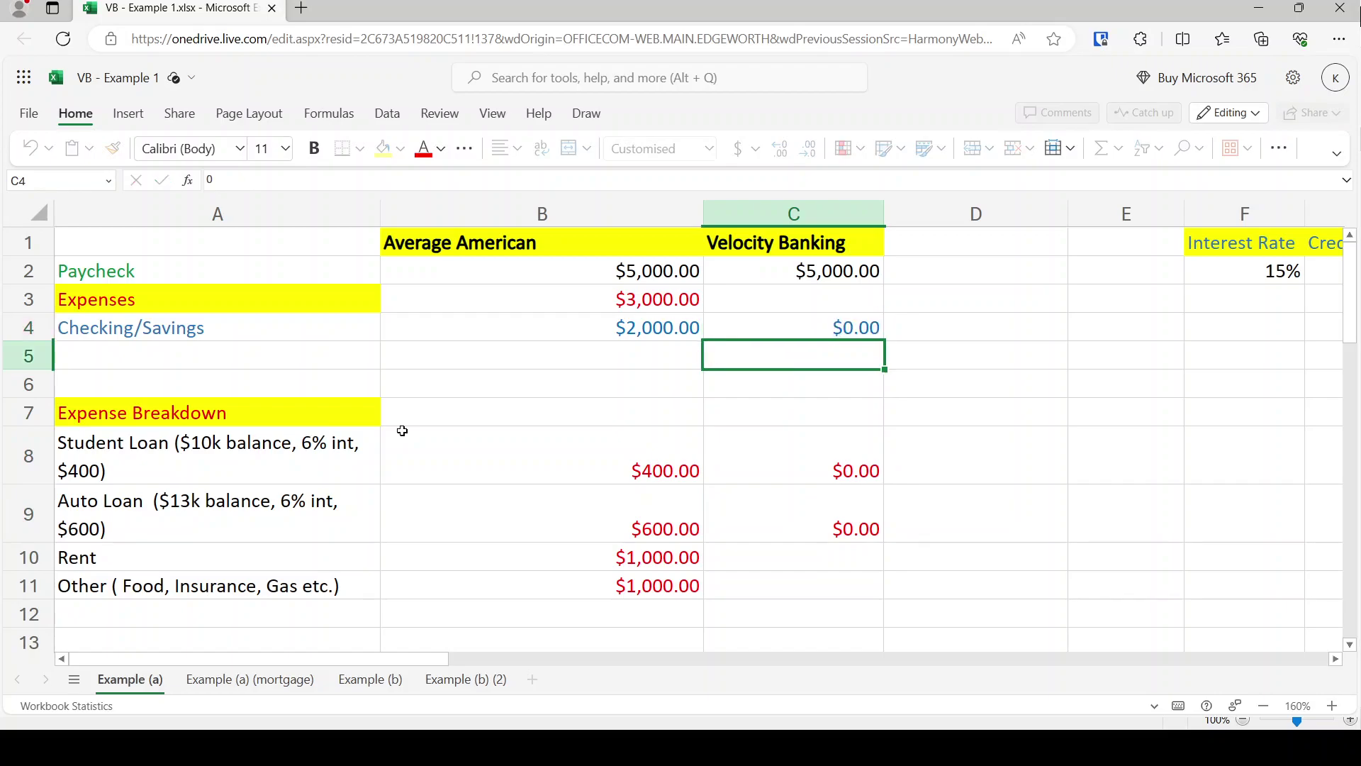
- Enter 23000 as the credit line's Balance in H2
key(Up)
key(Right)
key(Up)
key(Up)
key(Up)
key(Right)
key(Right)
key(Right)
key(Right)
key(Right)
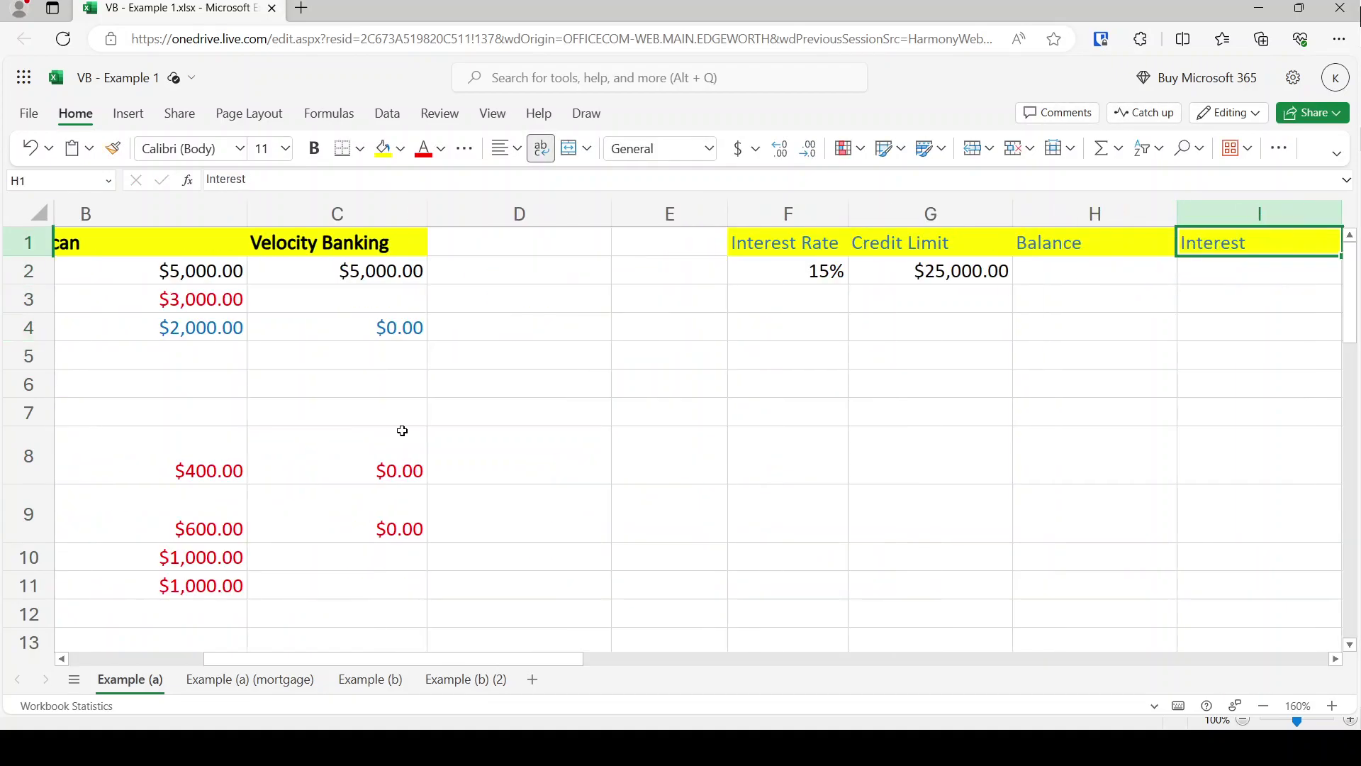
key(Left)
key(Down)
text(23,000)
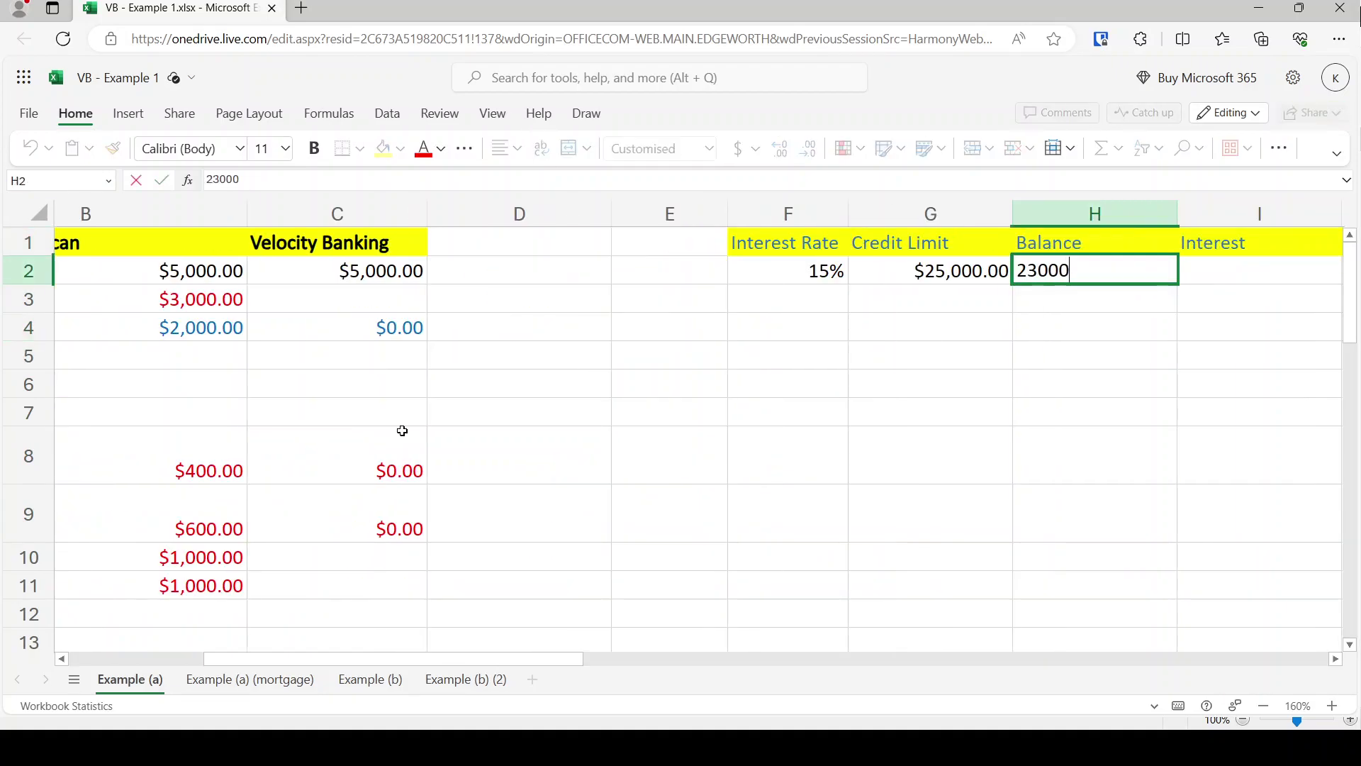
key(Return)
- Copy the Rent and Other amounts from B10 to B11 into the Velocity Banking column at C10 to C11
key(Left)
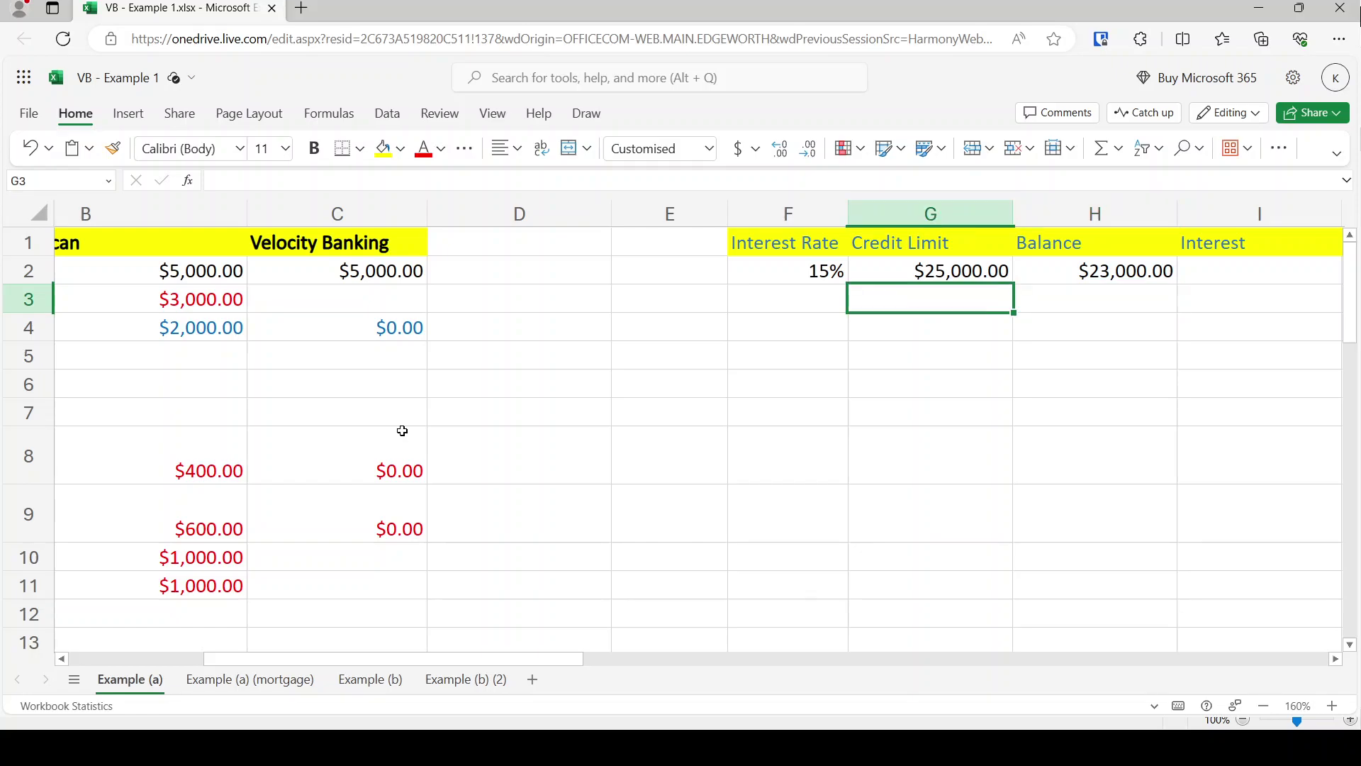
key(Left)
key(Left)
key(Left)
key(Left)
key(Left)
key(Down)
key(Left)
key(Down)
key(Down)
key(Down)
key(Down)
key(Down)
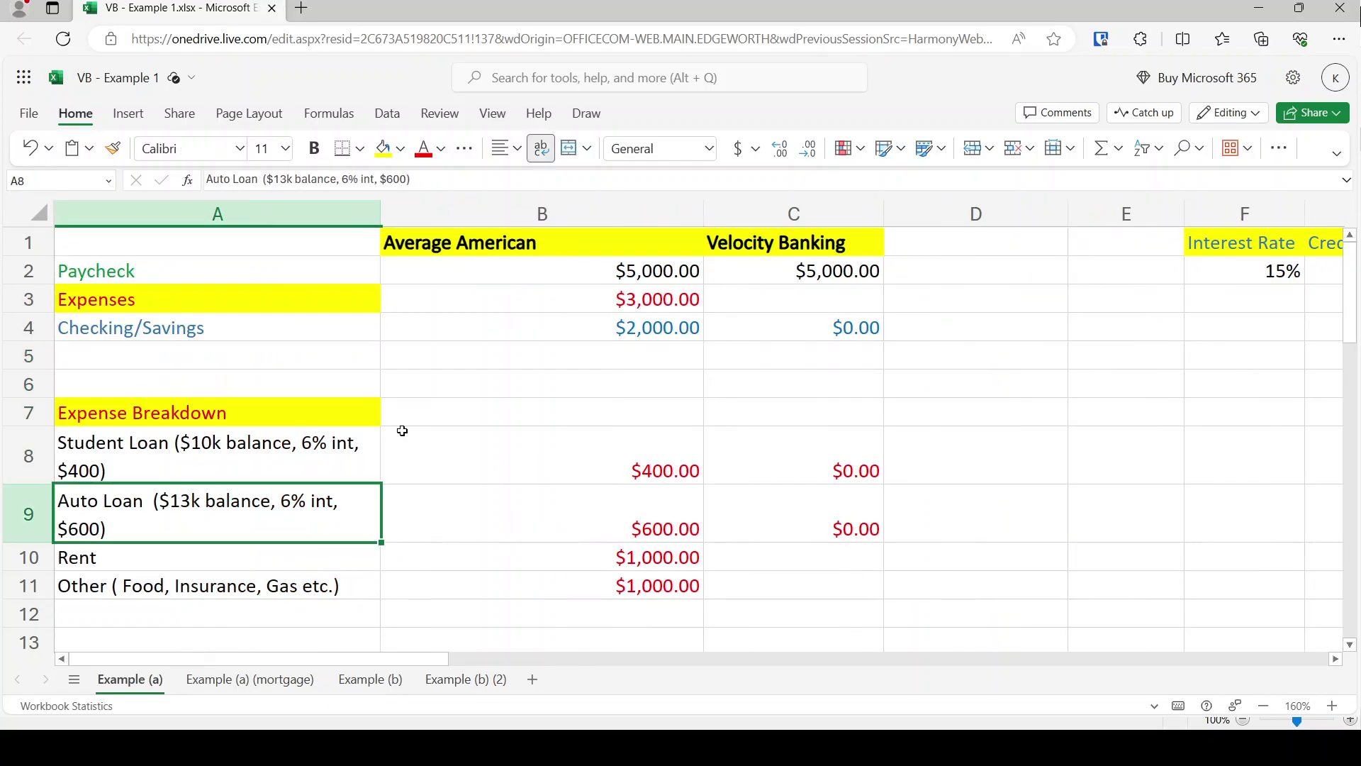
key(Right)
key(Right)
key(Left)
key(Down)
key(shift+Down)
key(ctrl+c)
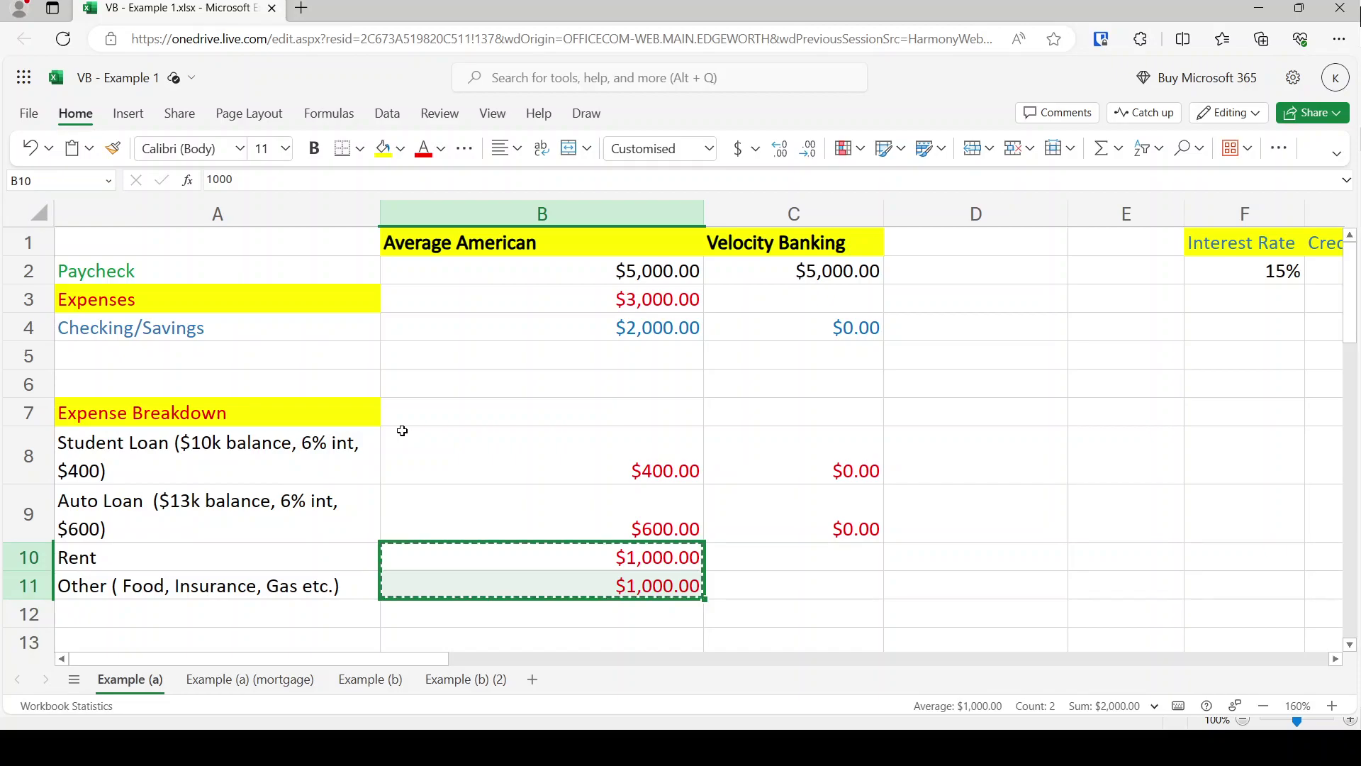
key(Right)
key(ctrl+v)
key(Up)
key(Up)
key(Up)
key(Up)
key(Up)
key(Escape)
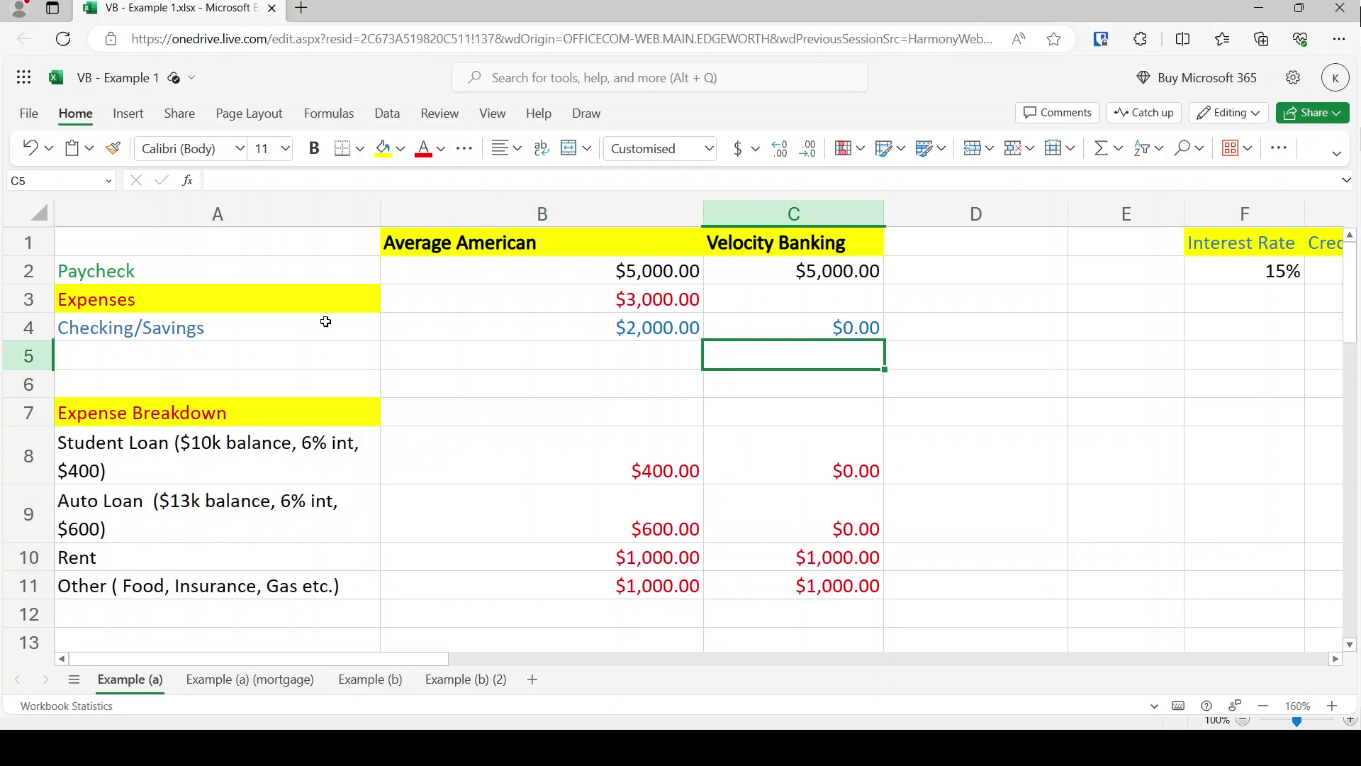
- Enter 2000 as the Velocity Banking Expenses total in C3
click(744, 302)
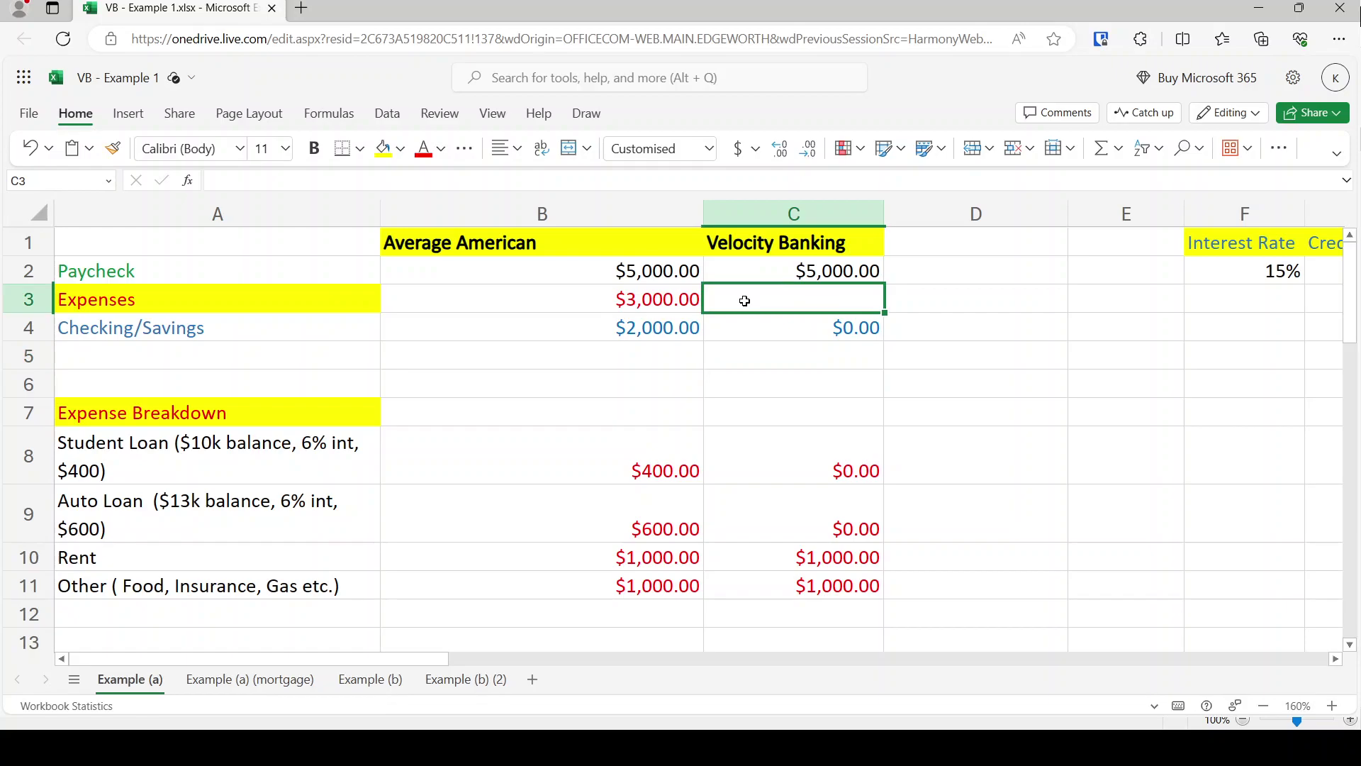
text(2000)
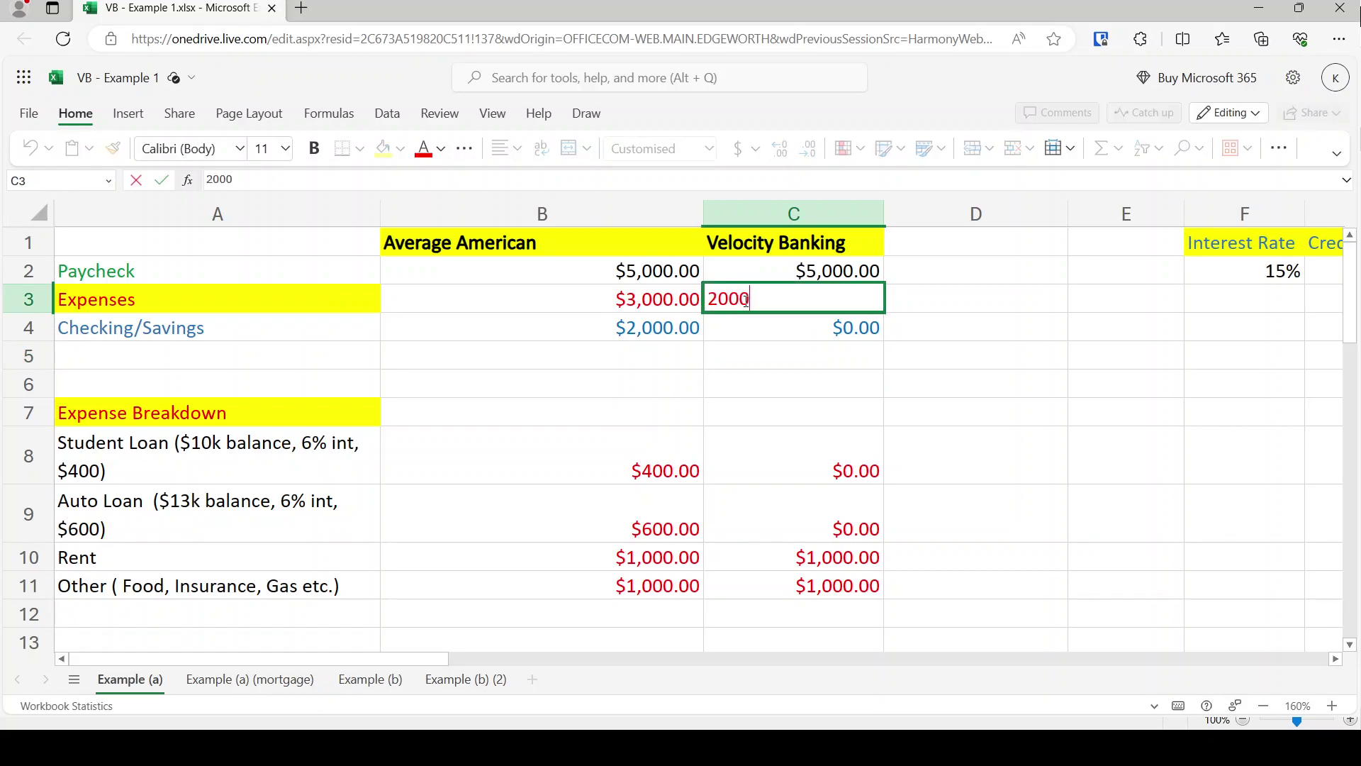
key(Return)
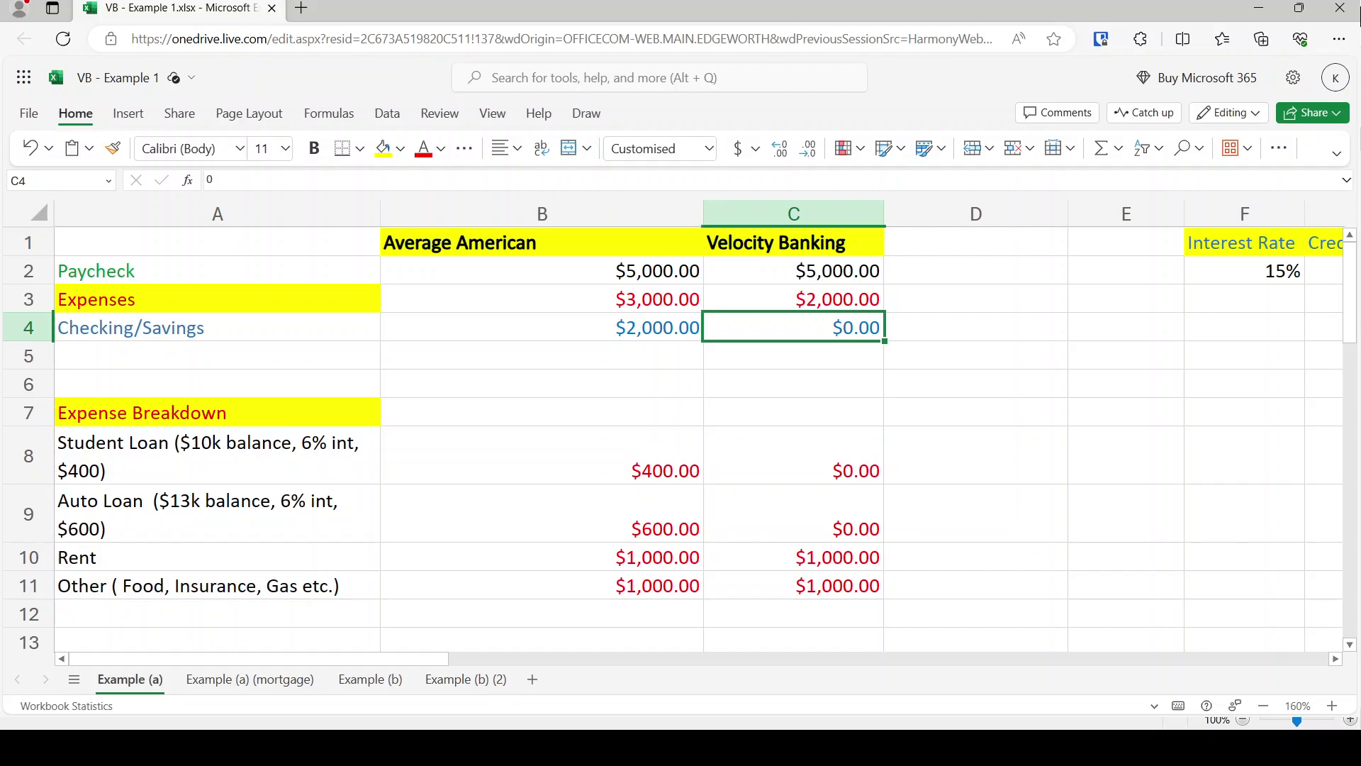
- Review the Velocity Banking paycheck and expenses in C2 to C3, and compare the paycheck with the credit line's limit and balance
key(Up)
key(Up)
key(shift+Down)
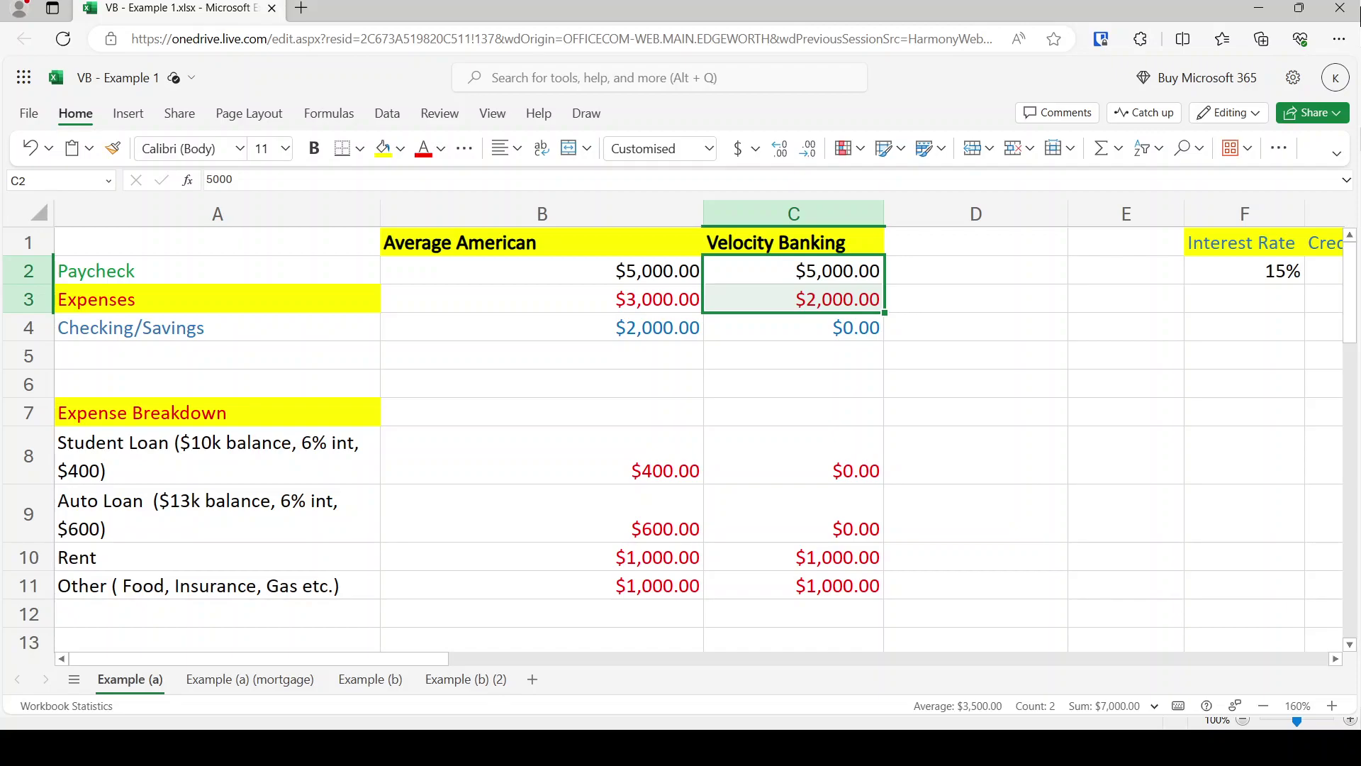
key(Right)
key(Right)
key(Right)
key(Right)
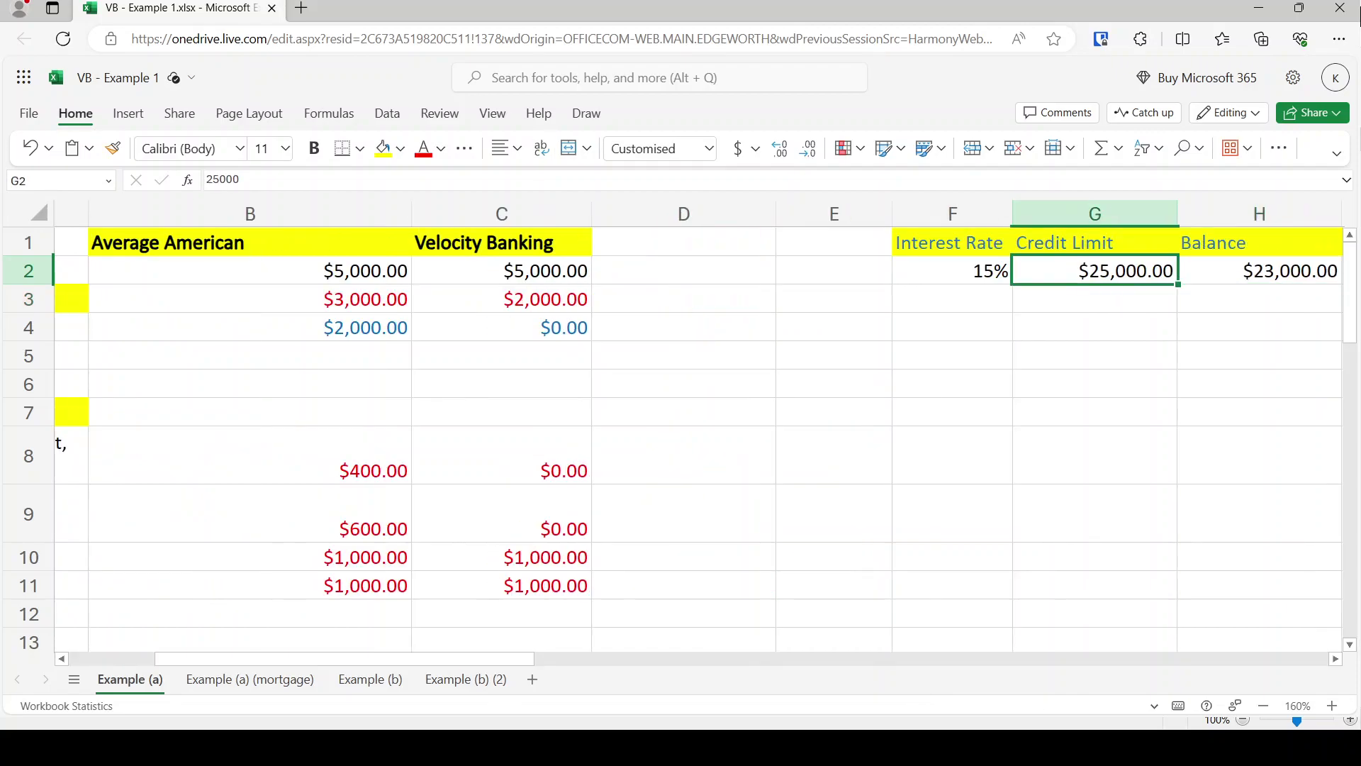
key(Left)
key(Left)
key(Left)
key(Left)
key(Right)
key(Right)
key(Right)
key(Right)
key(Right)
- Compare the Velocity Banking Expenses in C3 with the credit line's Balance column
key(Down)
key(Left)
key(Left)
key(Left)
key(Left)
key(Left)
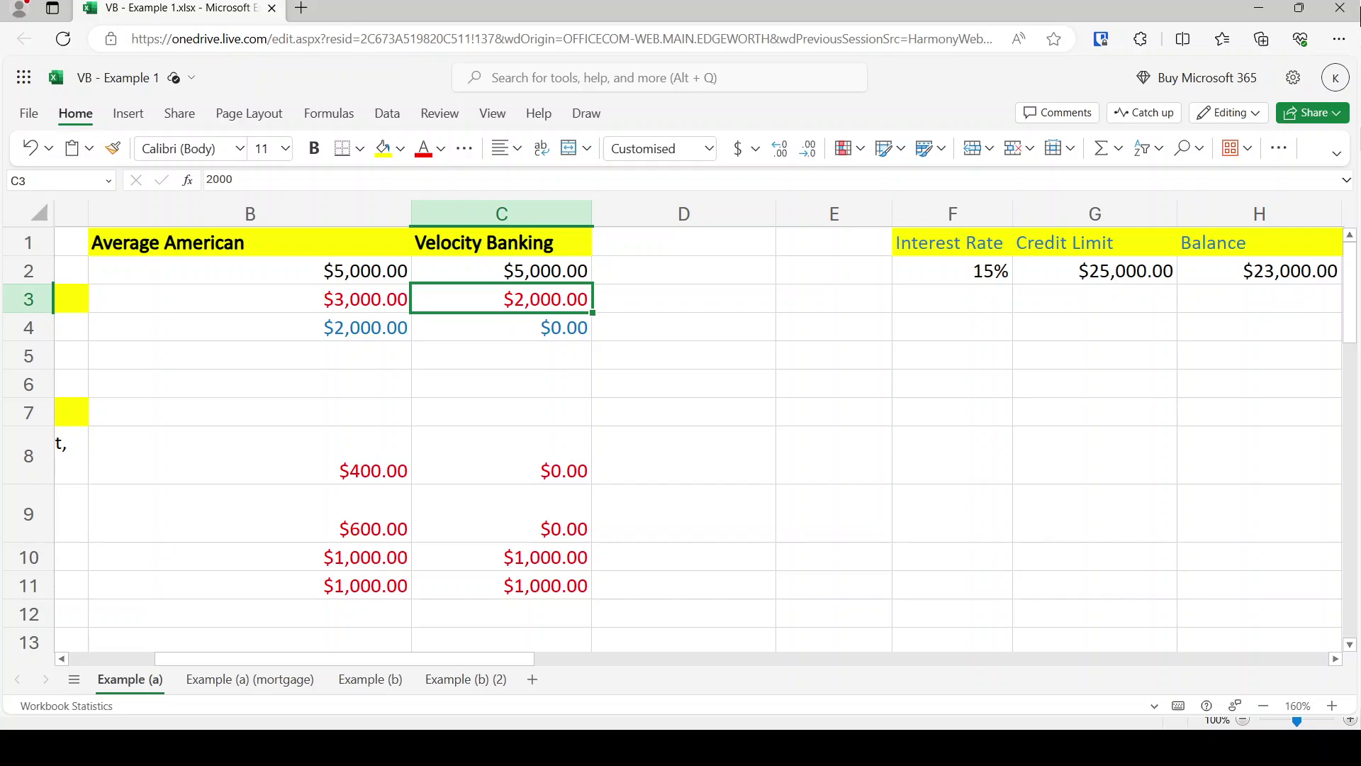
key(Right)
key(Right)
key(Right)
key(Right)
key(Right)
key(Right)
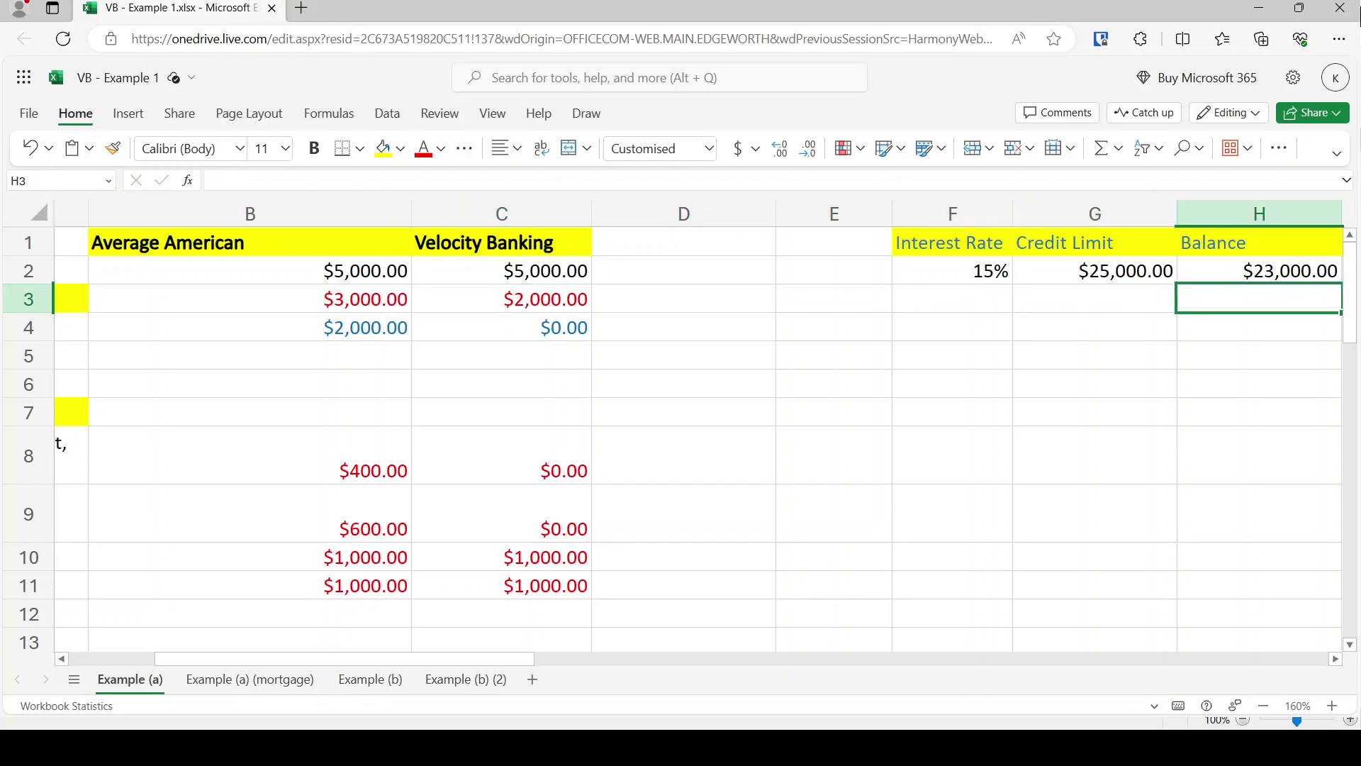
- Recheck the Velocity Banking paycheck in C2 against the credit line's Balance in H2
key(Left)
key(Up)
key(Left)
key(Left)
key(Left)
key(Left)
key(Left)
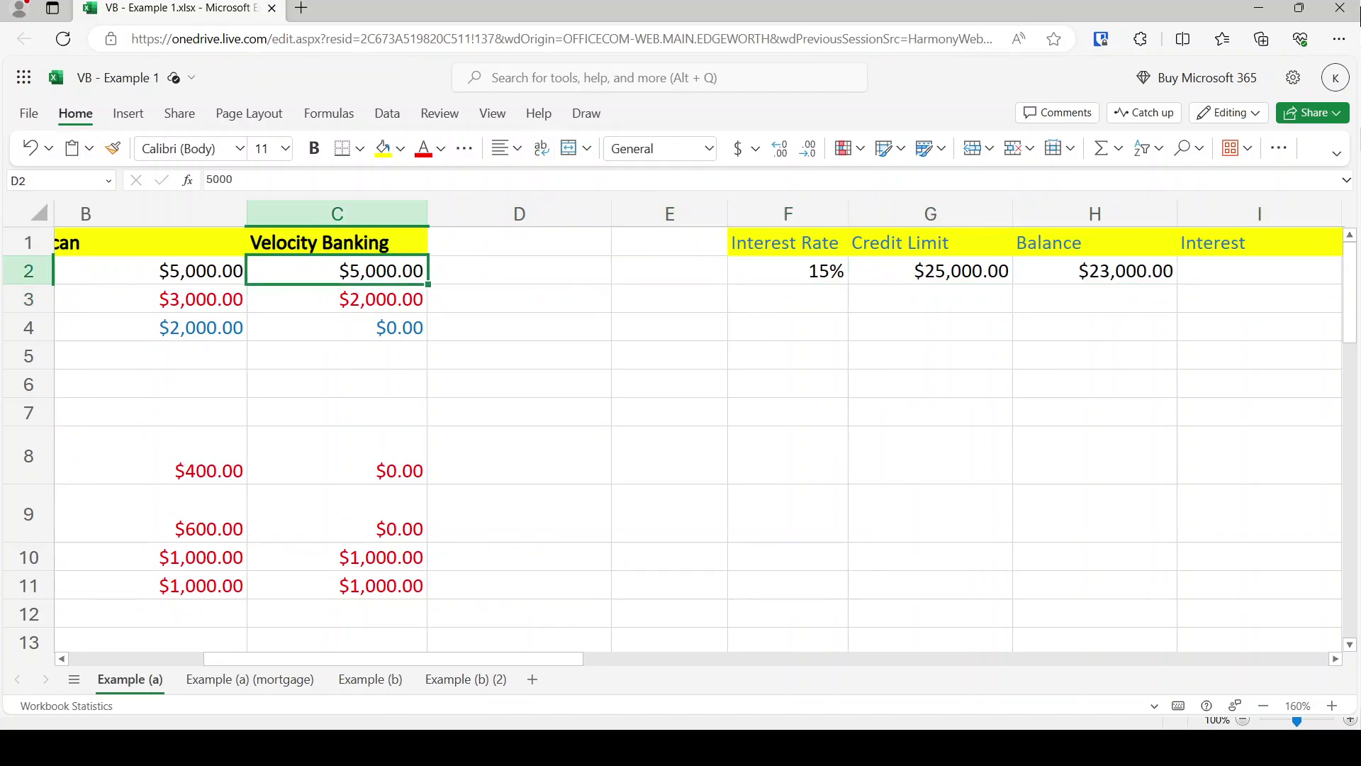
key(Right)
key(Right)
key(Right)
key(Right)
key(Right)
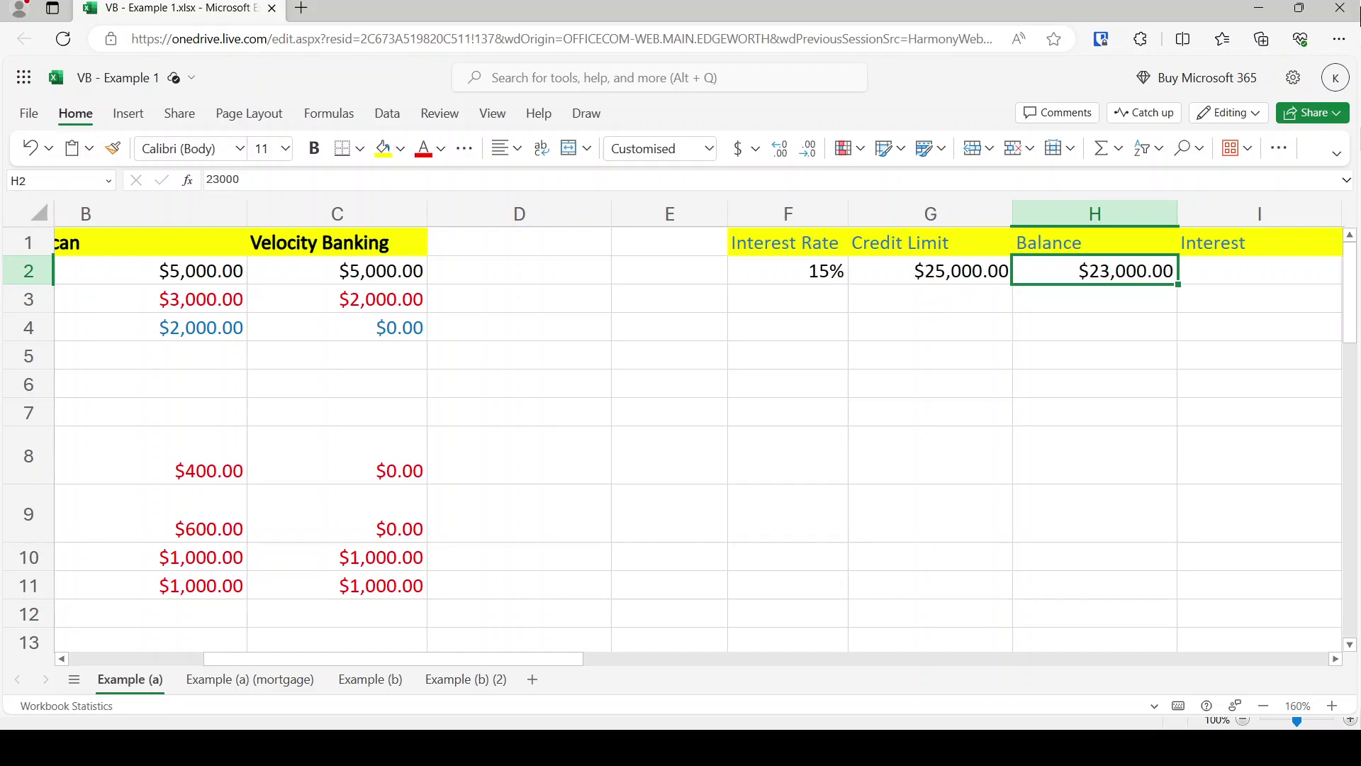
- Examine the credit line's Interest, Month and Interest Rate entries in row 2
key(Right)
key(Right)
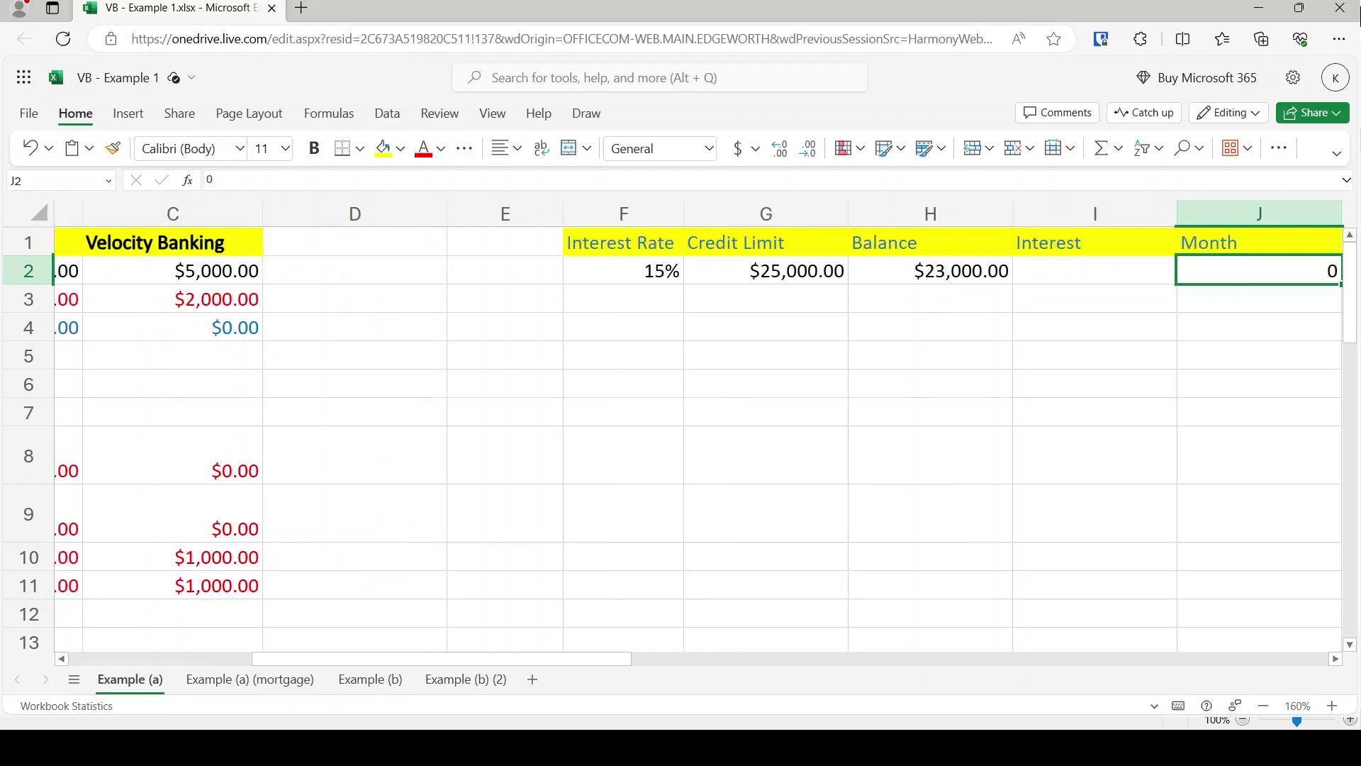
key(Left)
key(Left)
key(Left)
key(Left)
key(Left)
key(Left)
key(Left)
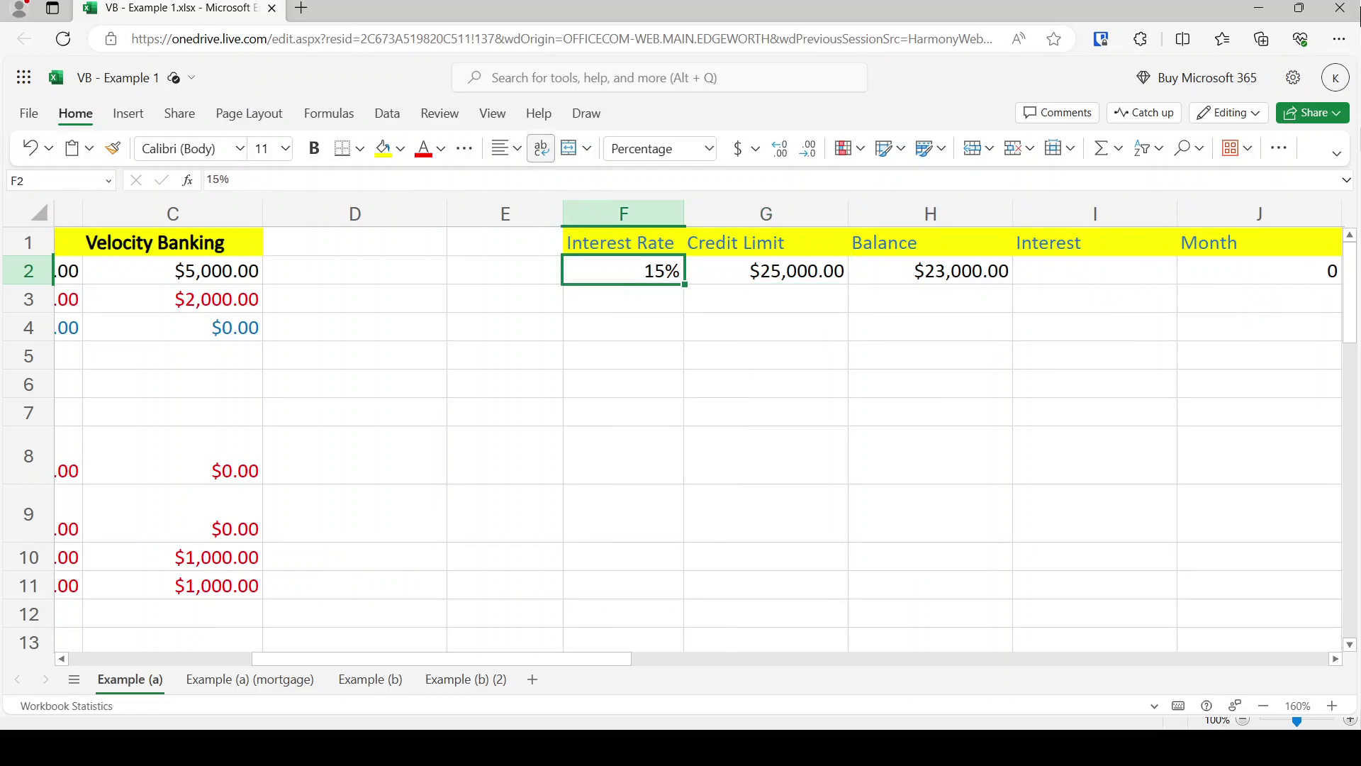
- Enter 18000 as the credit line's next Balance in H3
key(Right)
key(Right)
key(Right)
key(Right)
key(Right)
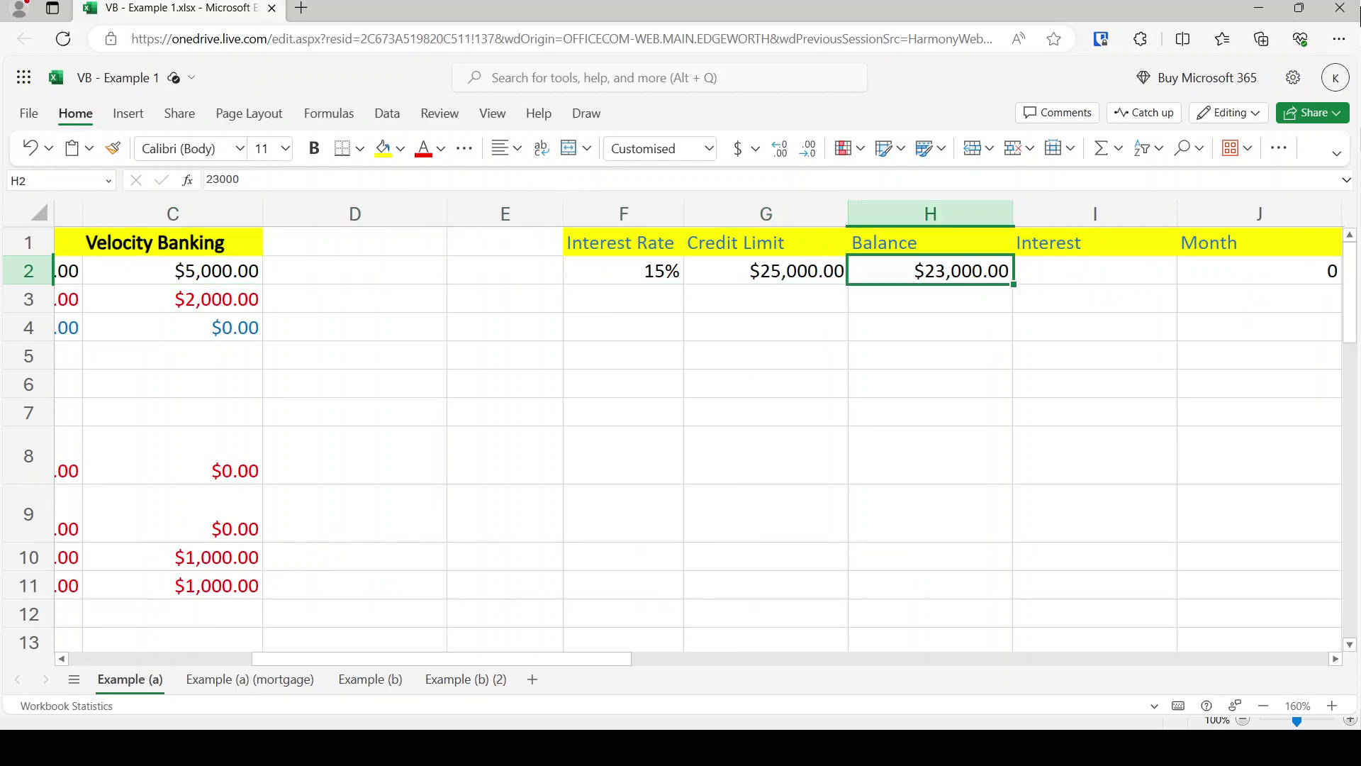
key(Down)
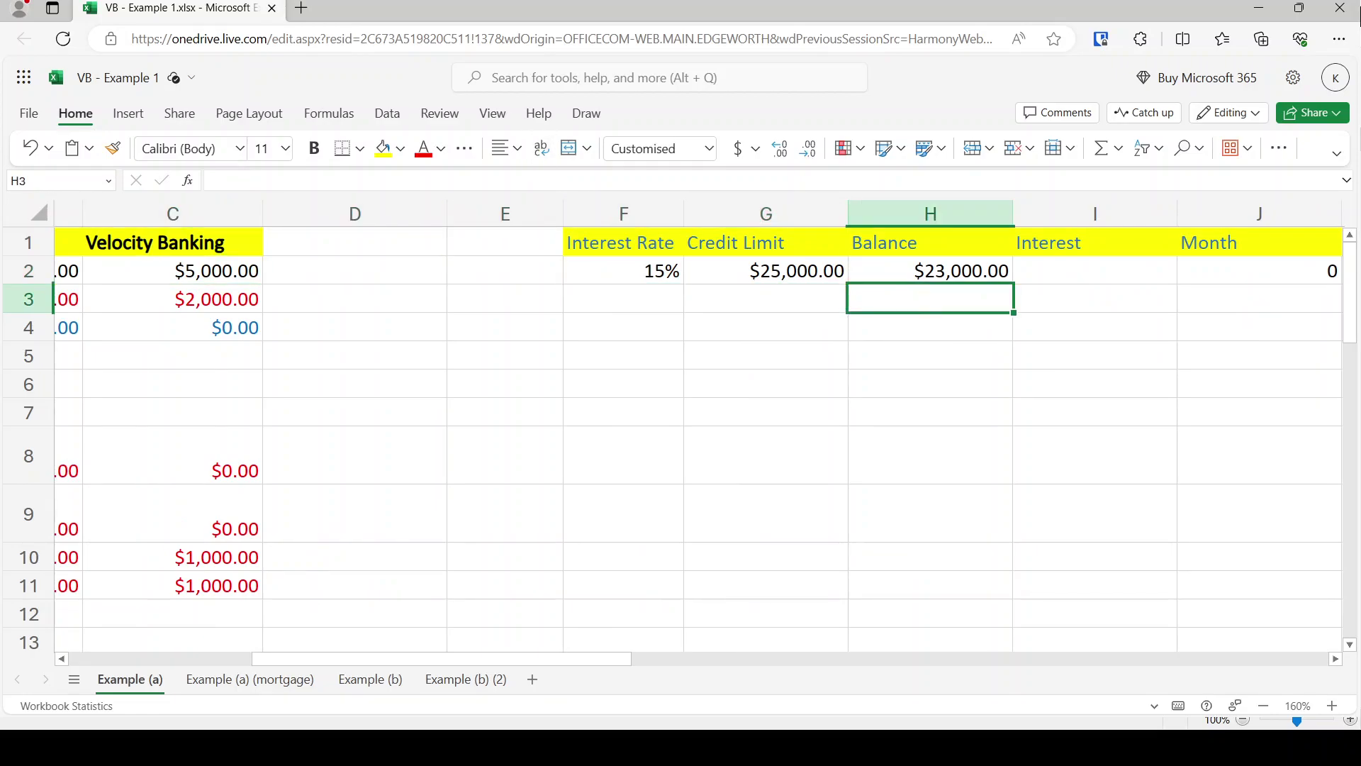
text(18000)
key(Return)
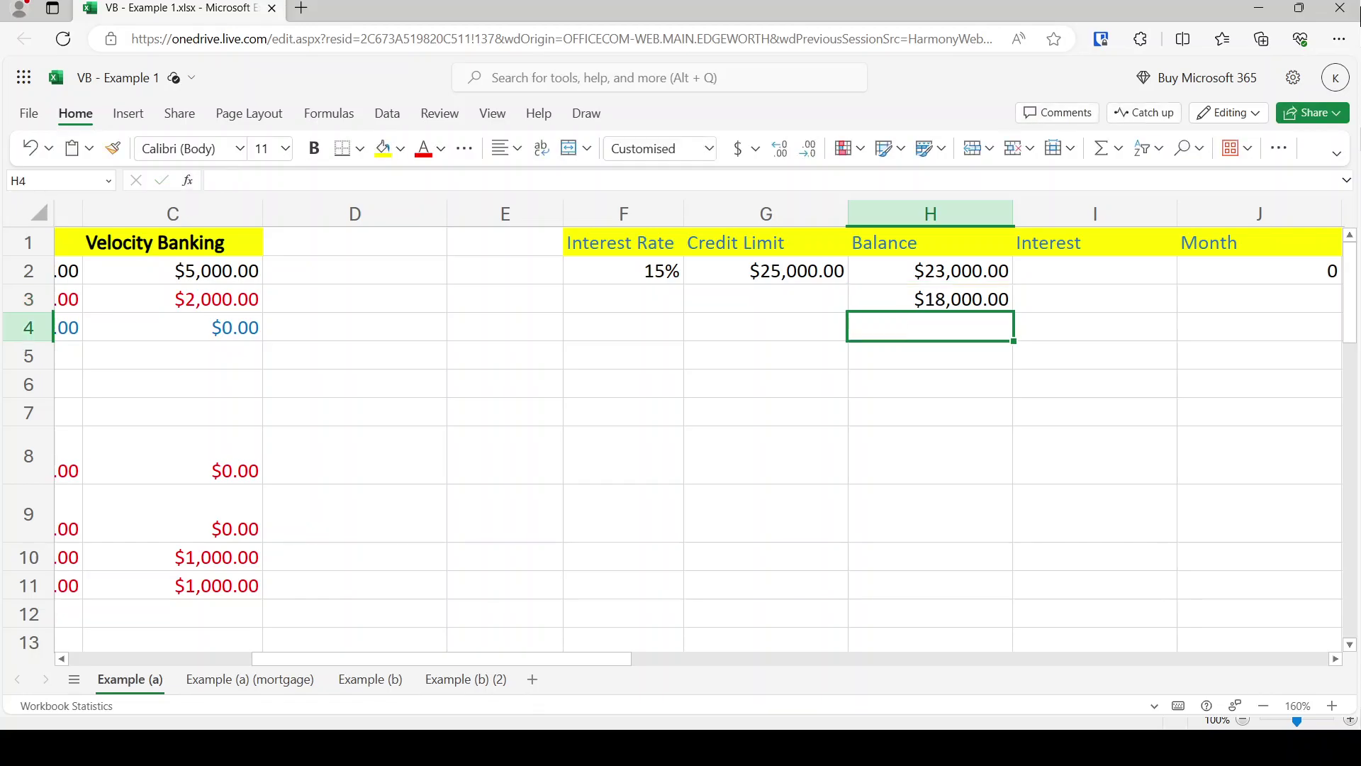
- Enter 1 as the Month in J3
key(Up)
key(Right)
key(Right)
text(1')
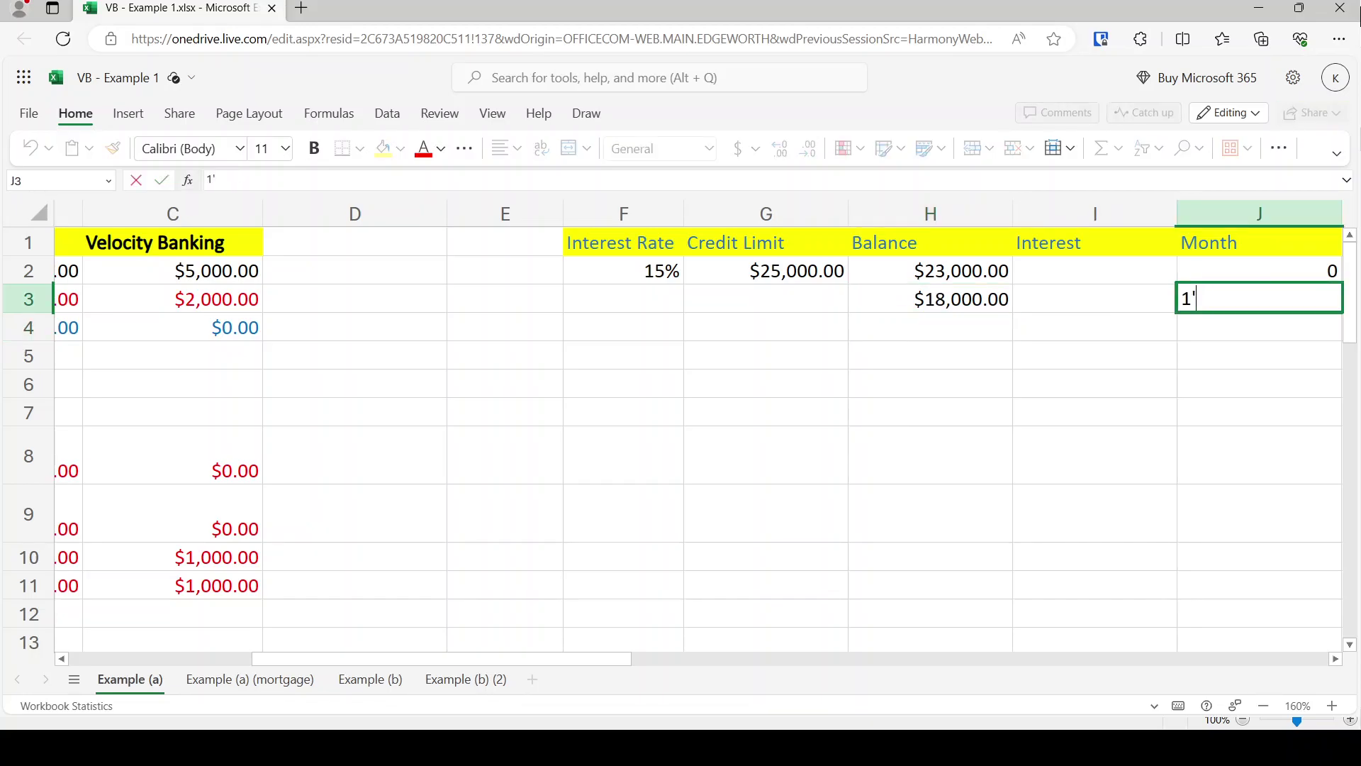
key(Return)
- Change the month 1 credit line Balance in H3 to 20000
key(Left)
key(Left)
key(Up)
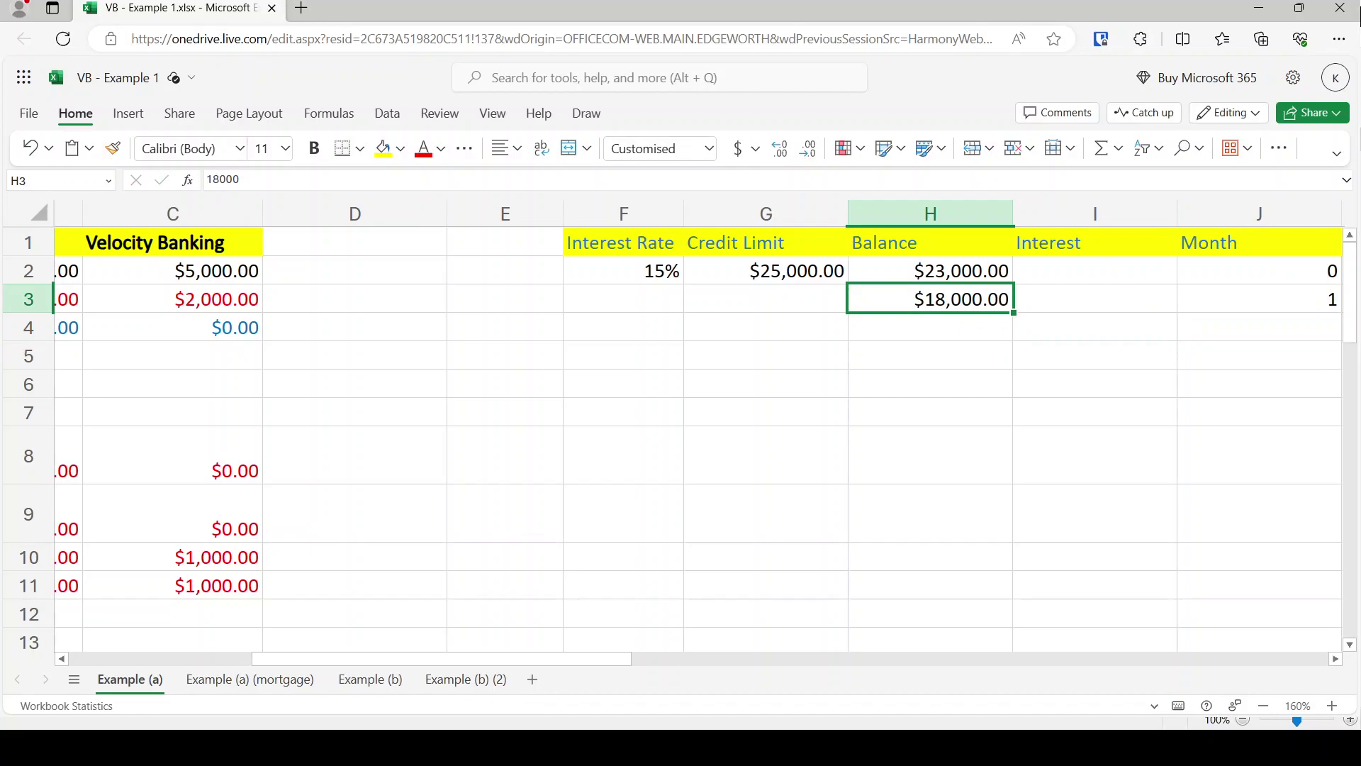
drag(294, 183, 145, 182)
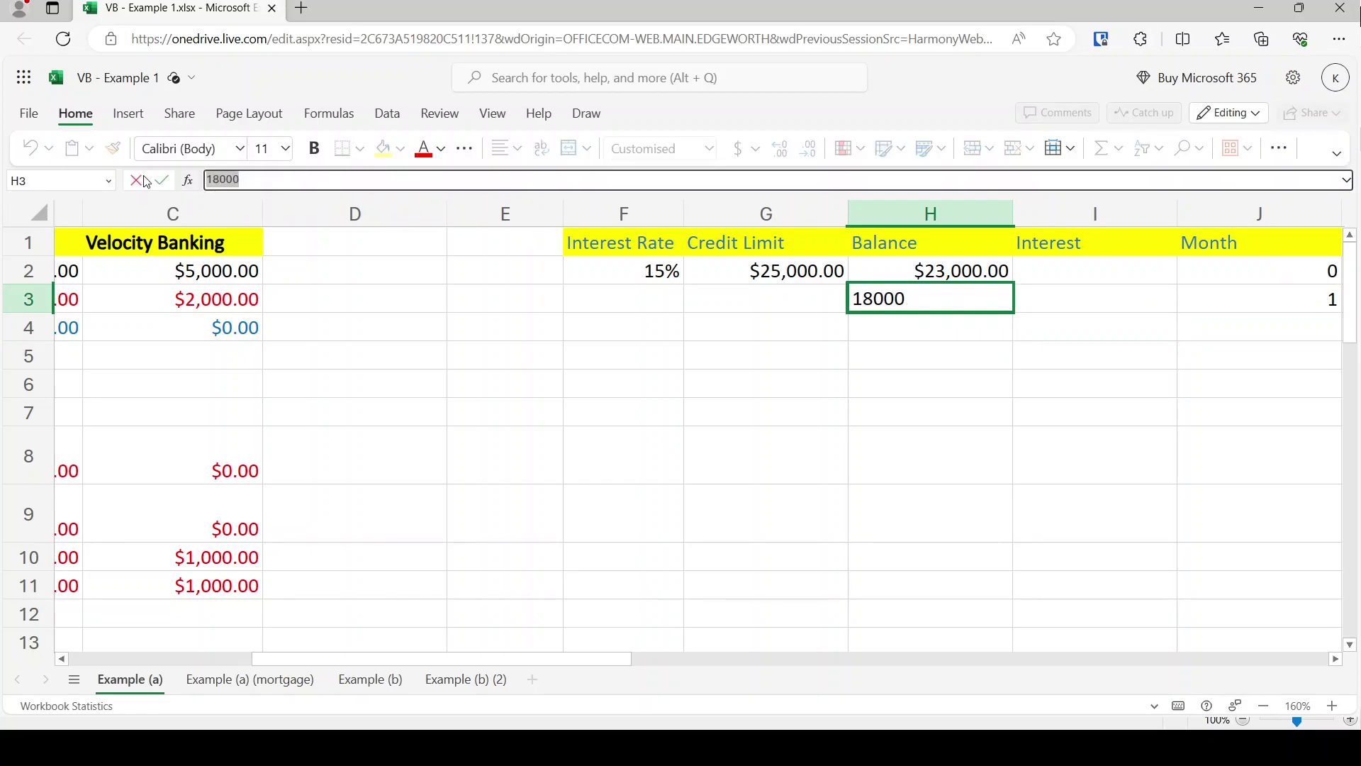
text(20000)
key(Return)
- Highlight the month 0 and month 1 balances in H2 to H3 for comparison, and select the month 1 Interest cell I3
key(Up)
key(Up)
key(shift+Down)
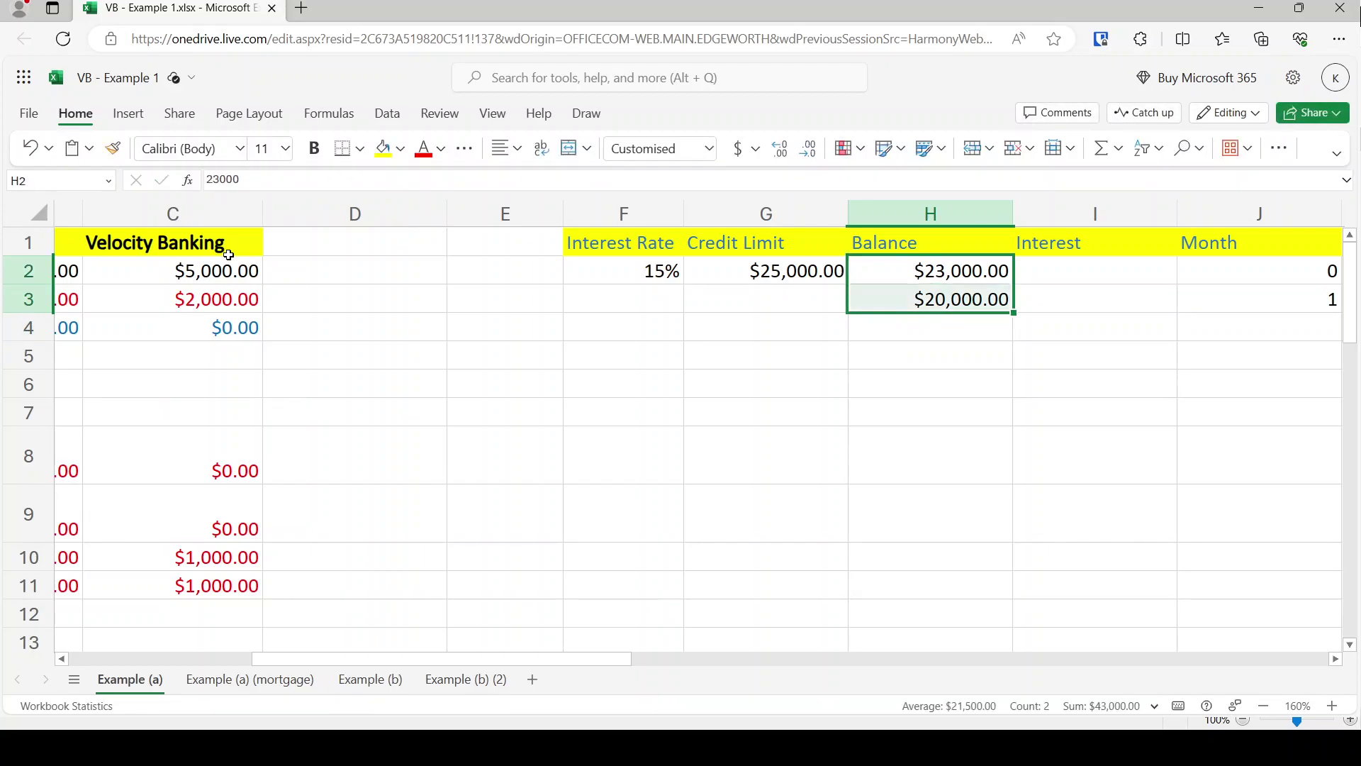
key(Right)
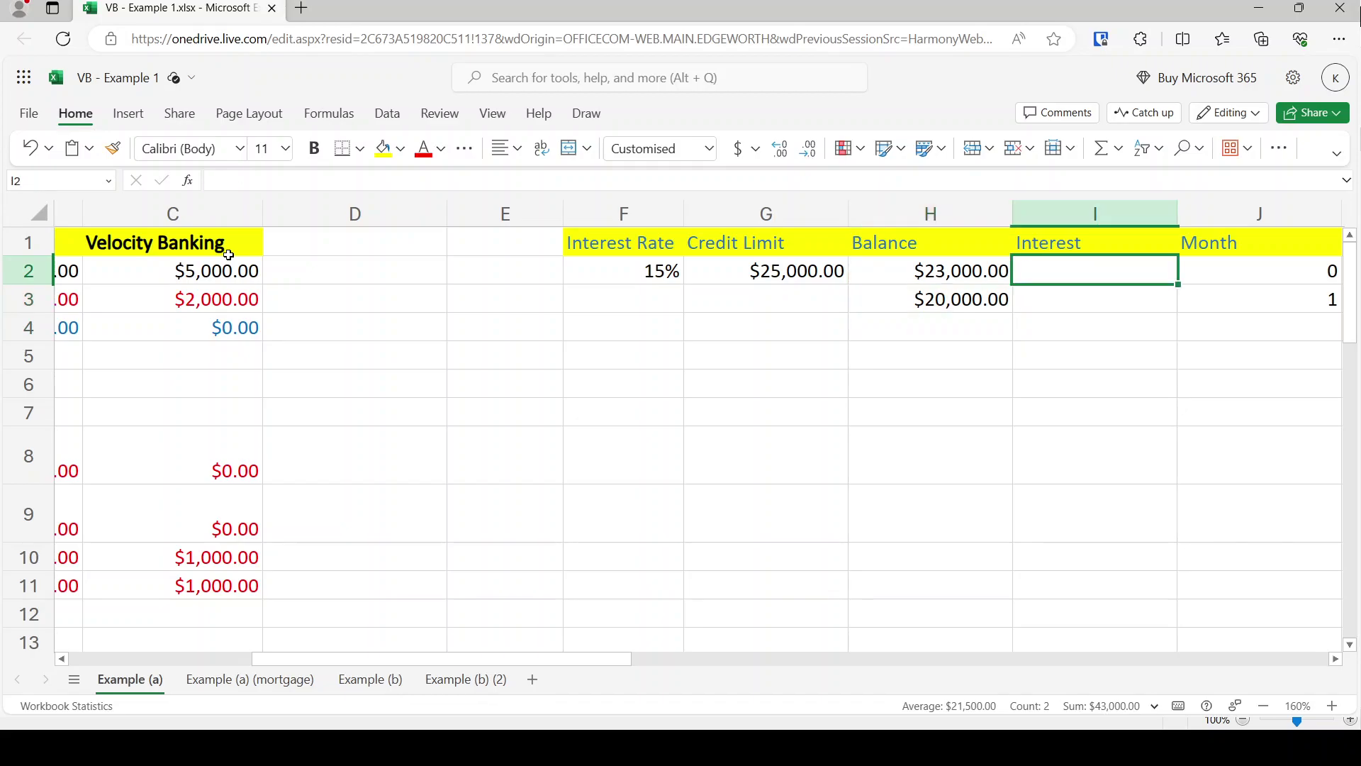
key(Down)
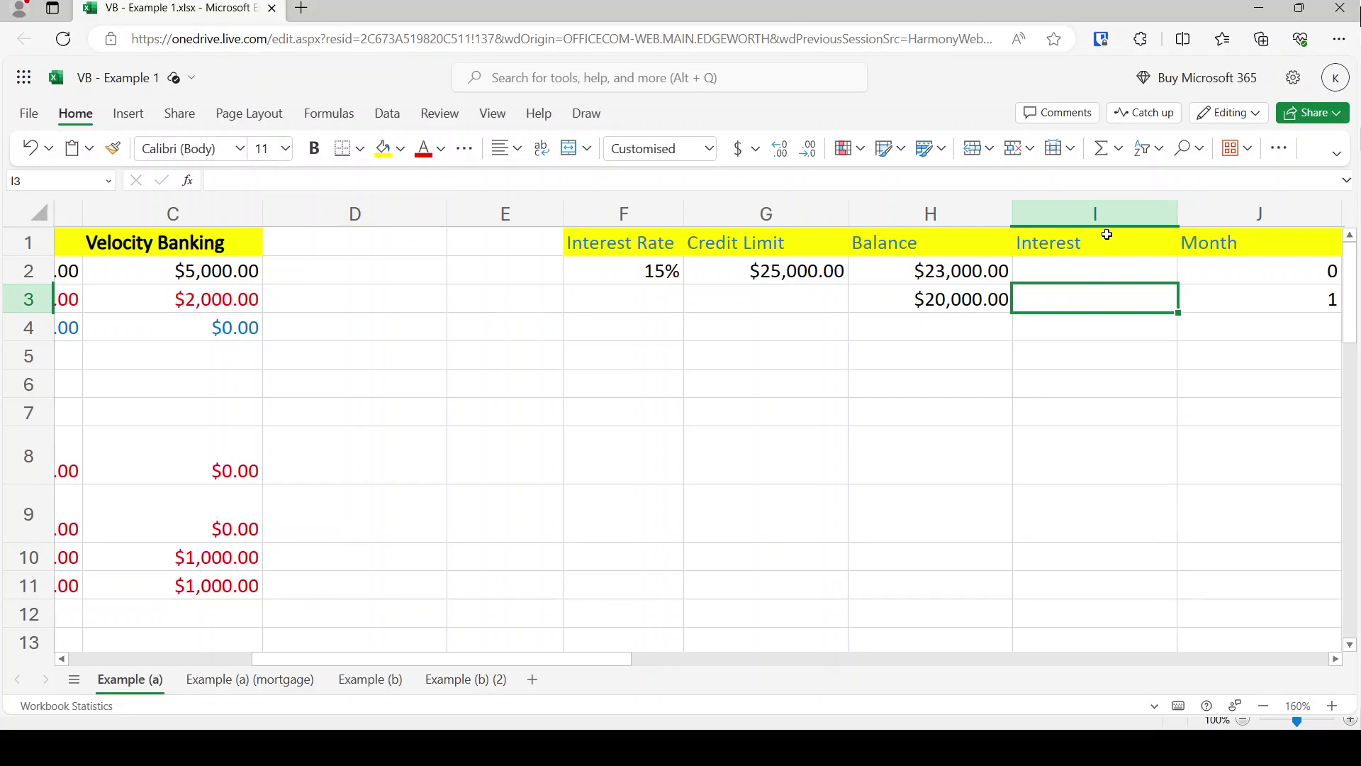
- Insert an AVERAGE formula in I3 that averages the month 1 and month 0 balances in H3 and H2
click(1119, 151)
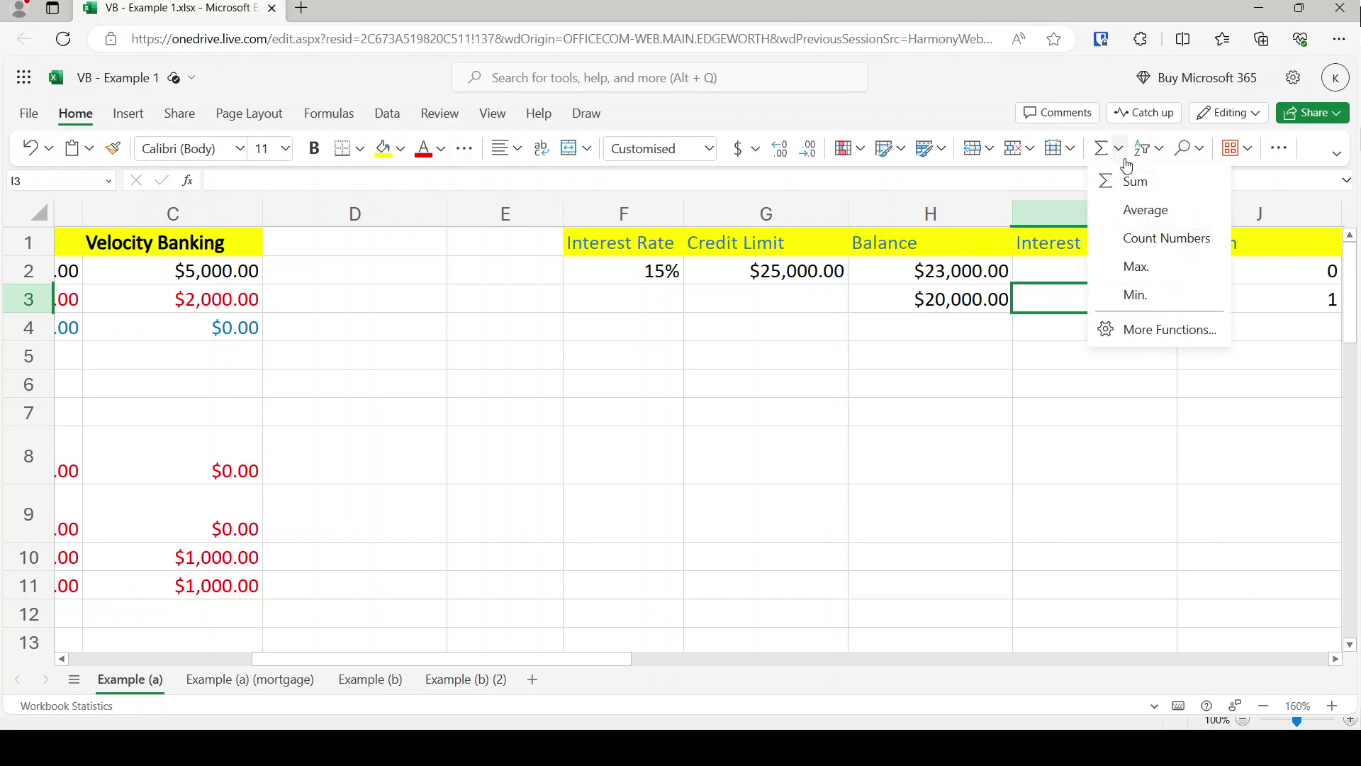
click(1128, 211)
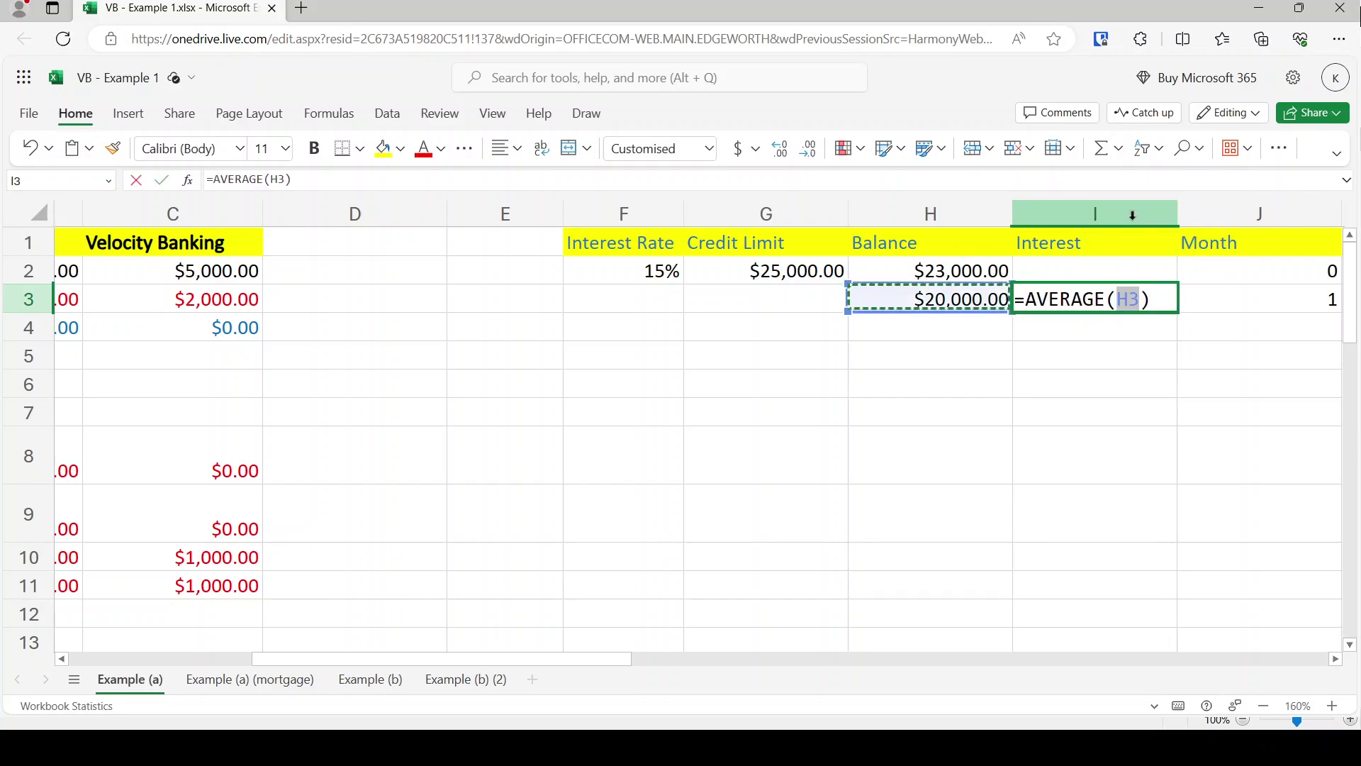
ctrl+click(959, 271)
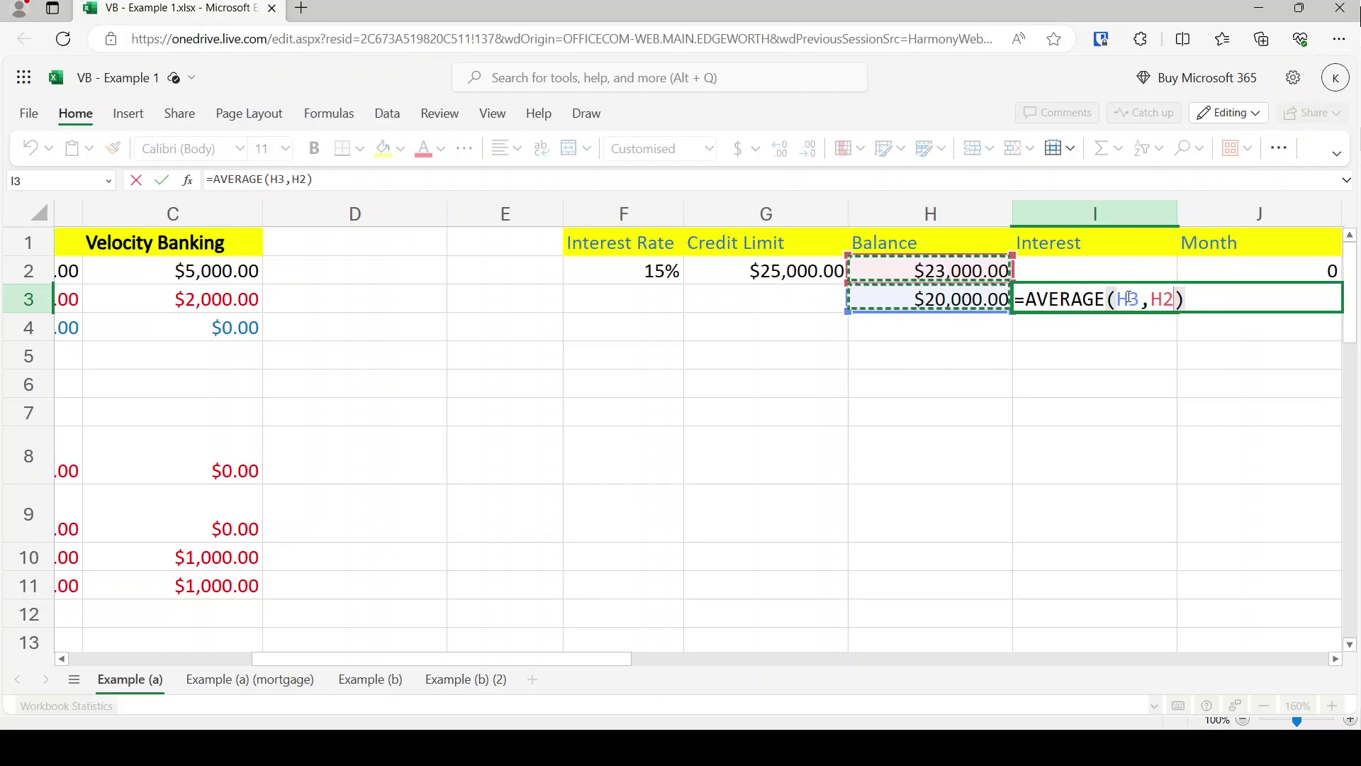
key(Return)
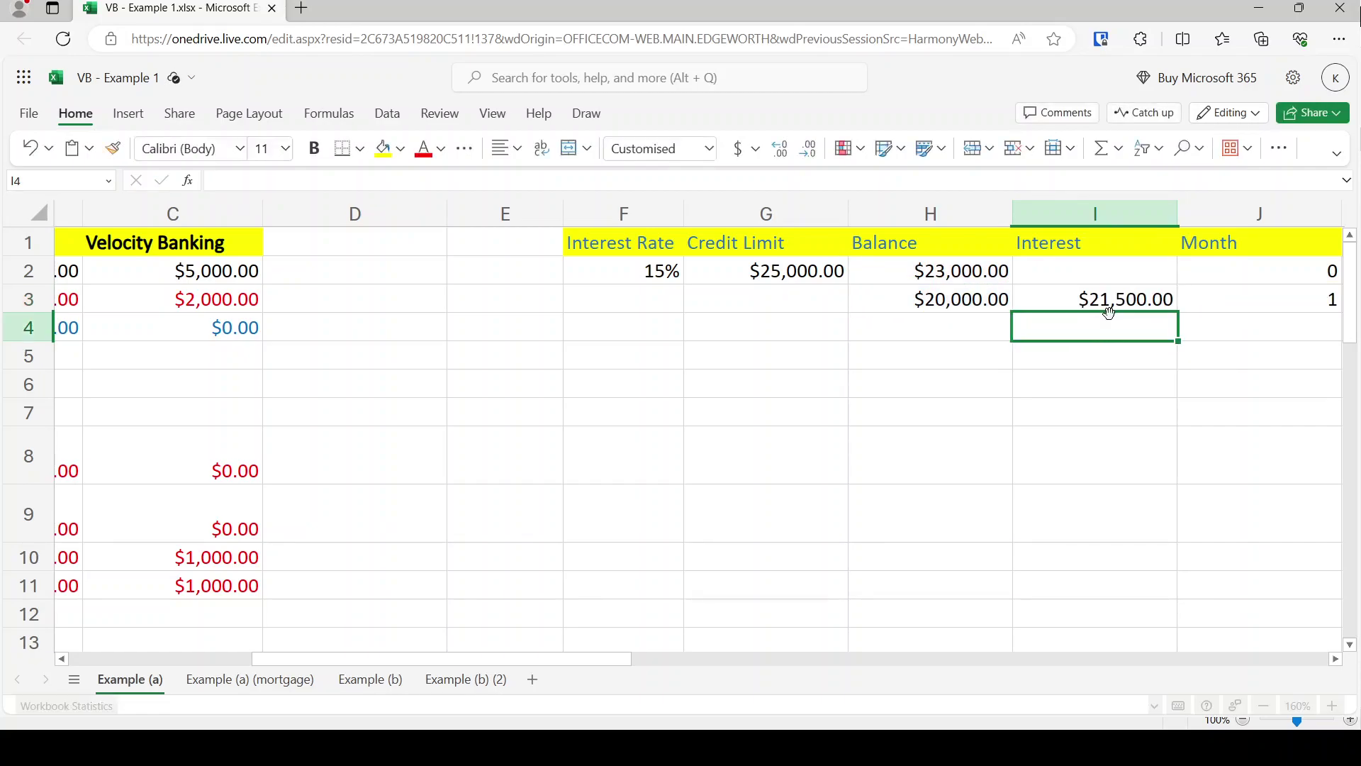
- Extend the average formula in I3 with *.15/12 to calculate the month's interest
click(1067, 296)
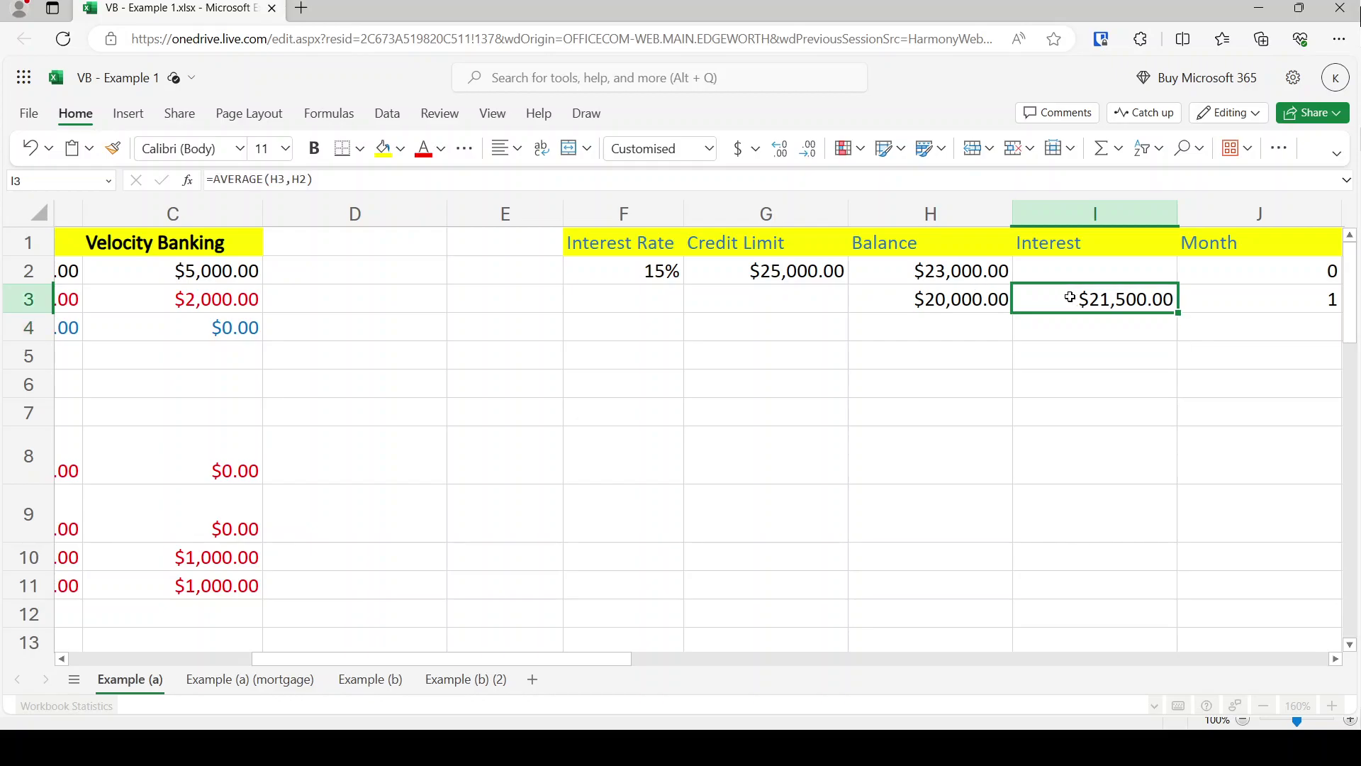
click(615, 177)
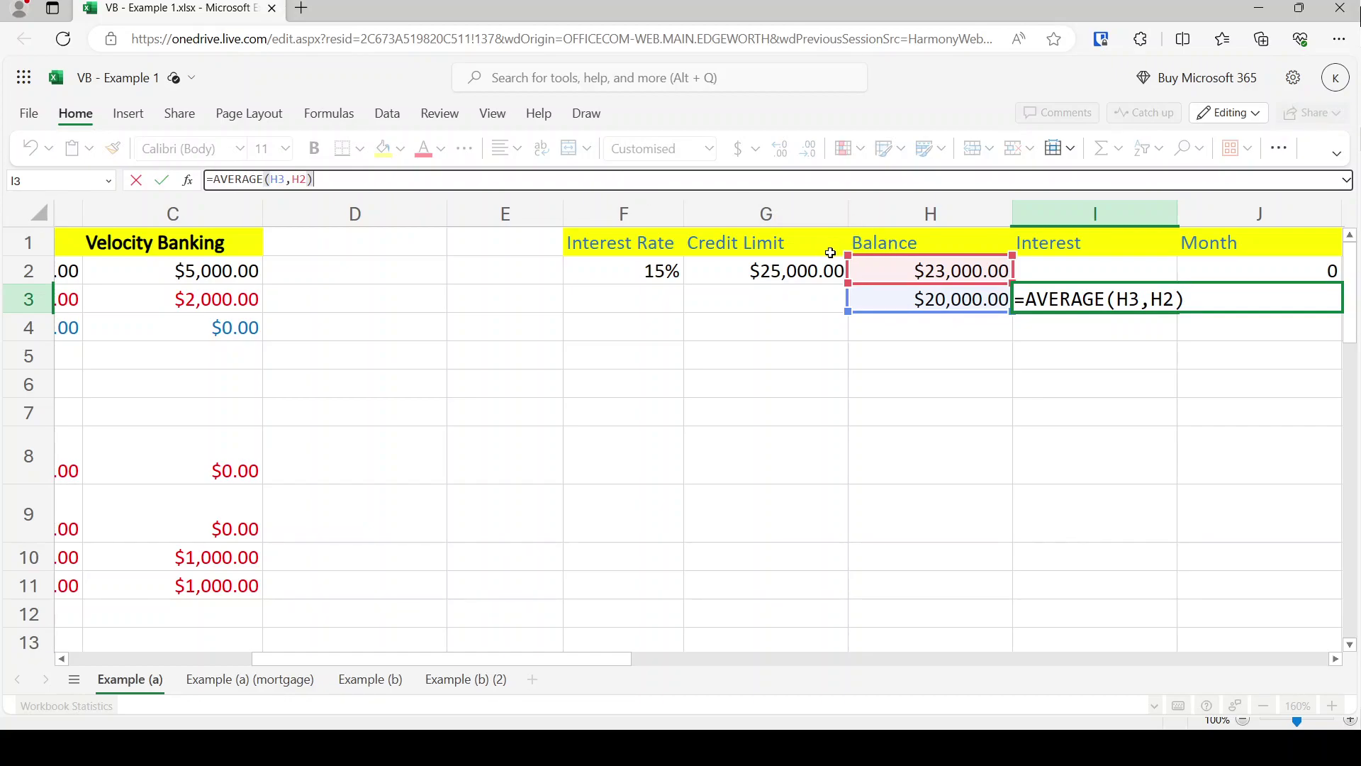
text(*.15)
text(/12)
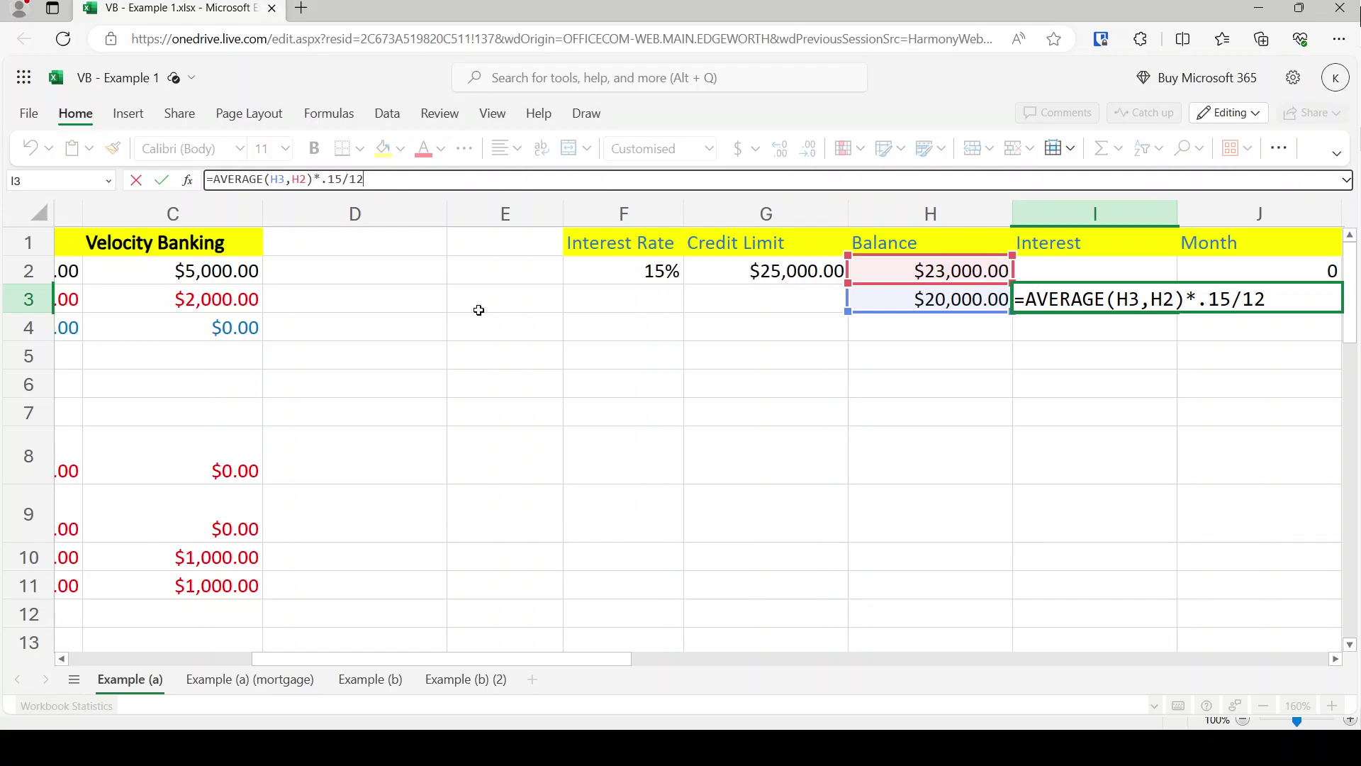
key(Return)
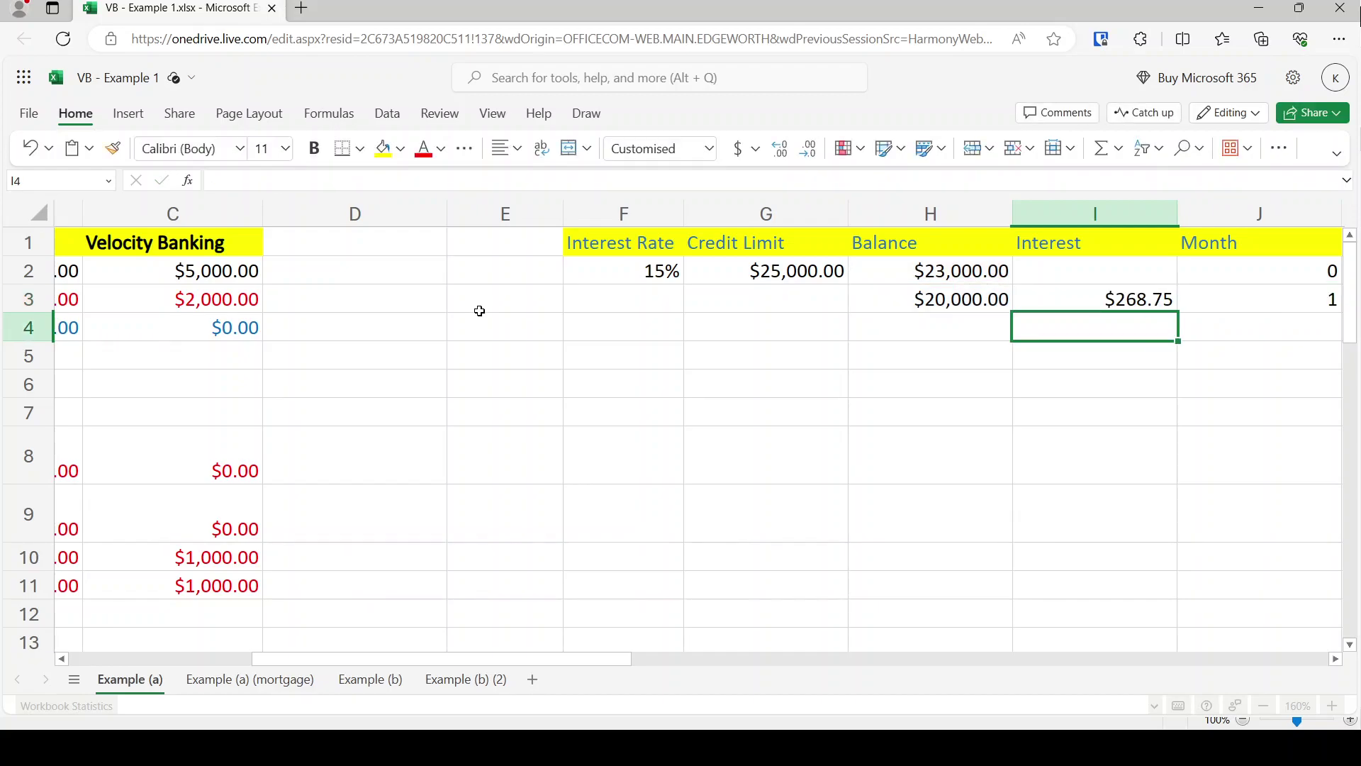
- Enter 2 as the Month in J4
key(Right)
text(2)
key(Return)
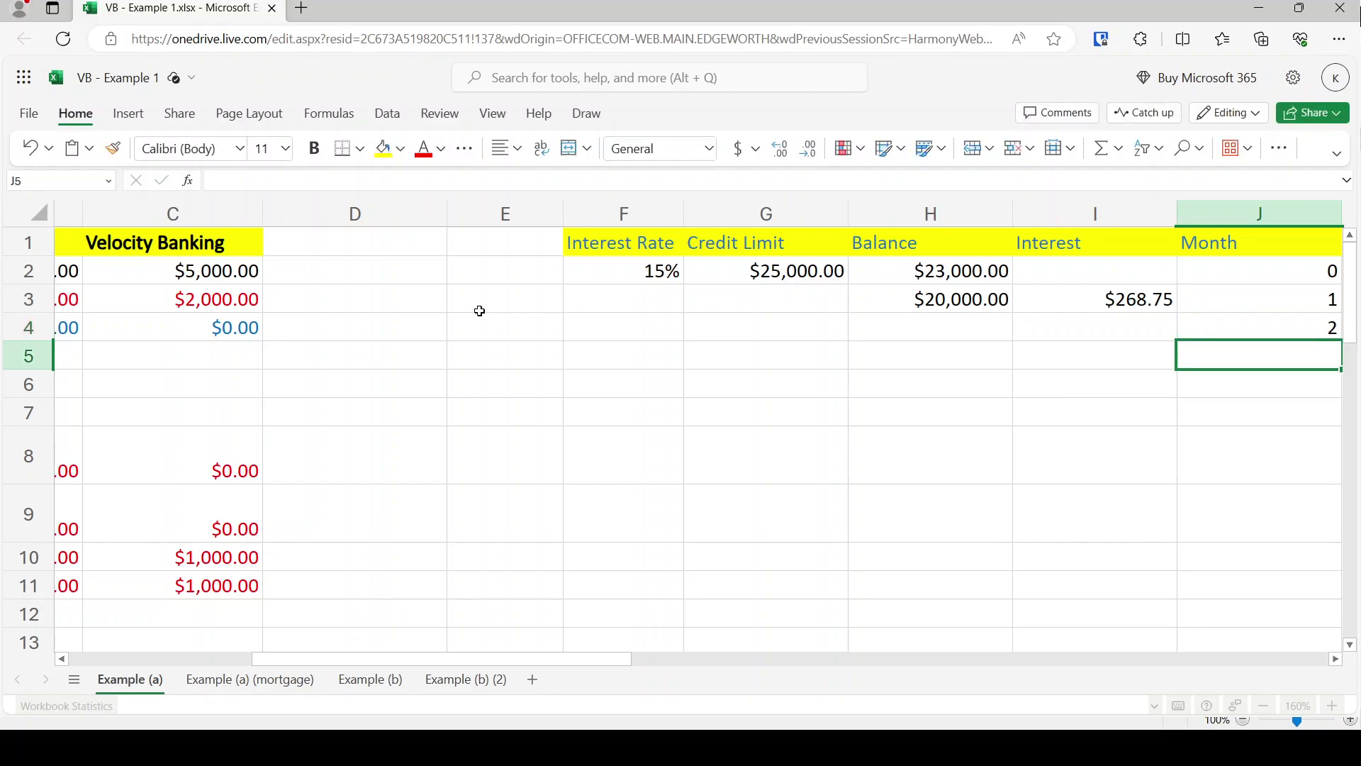
- Enter the formula =h3+i3-3000 as the month 2 credit line Balance in H4
key(Up)
key(Left)
key(Left)
key(Up)
key(Down)
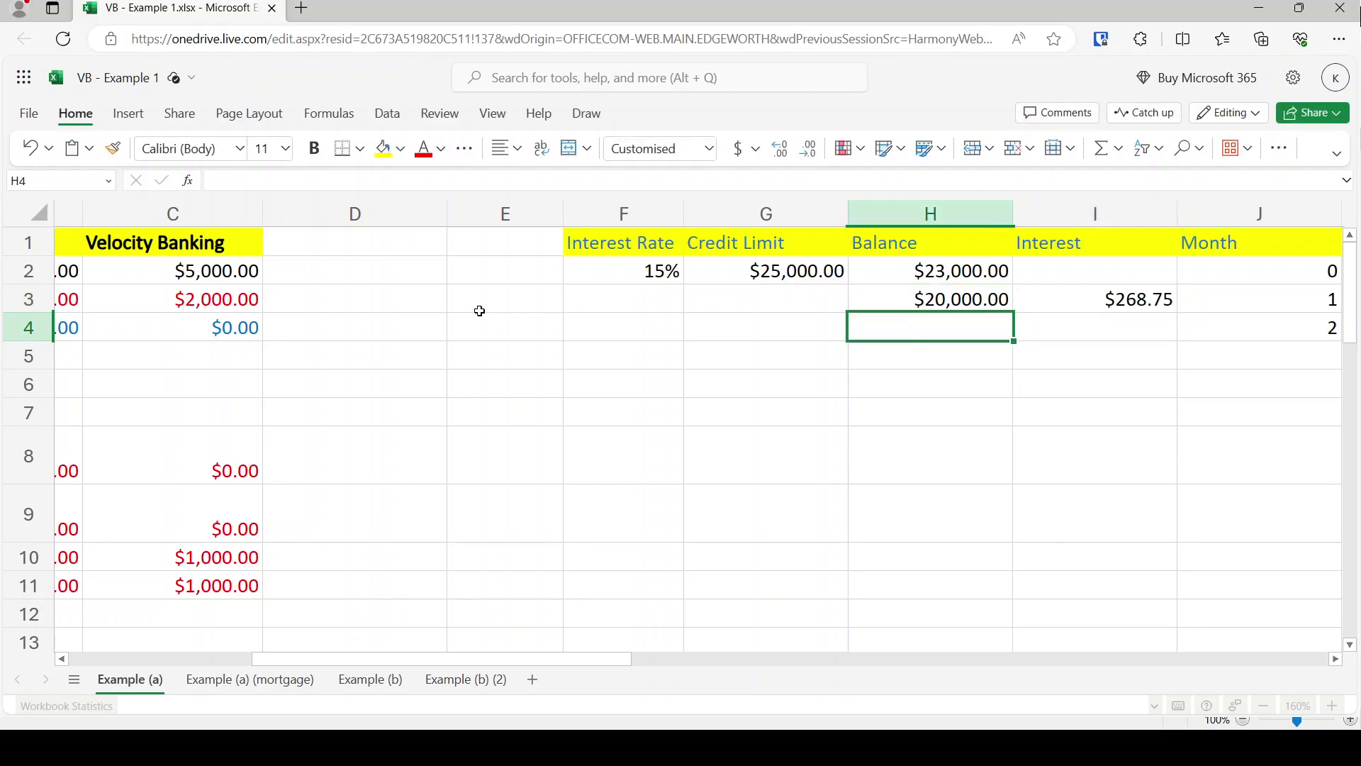
text(=h)
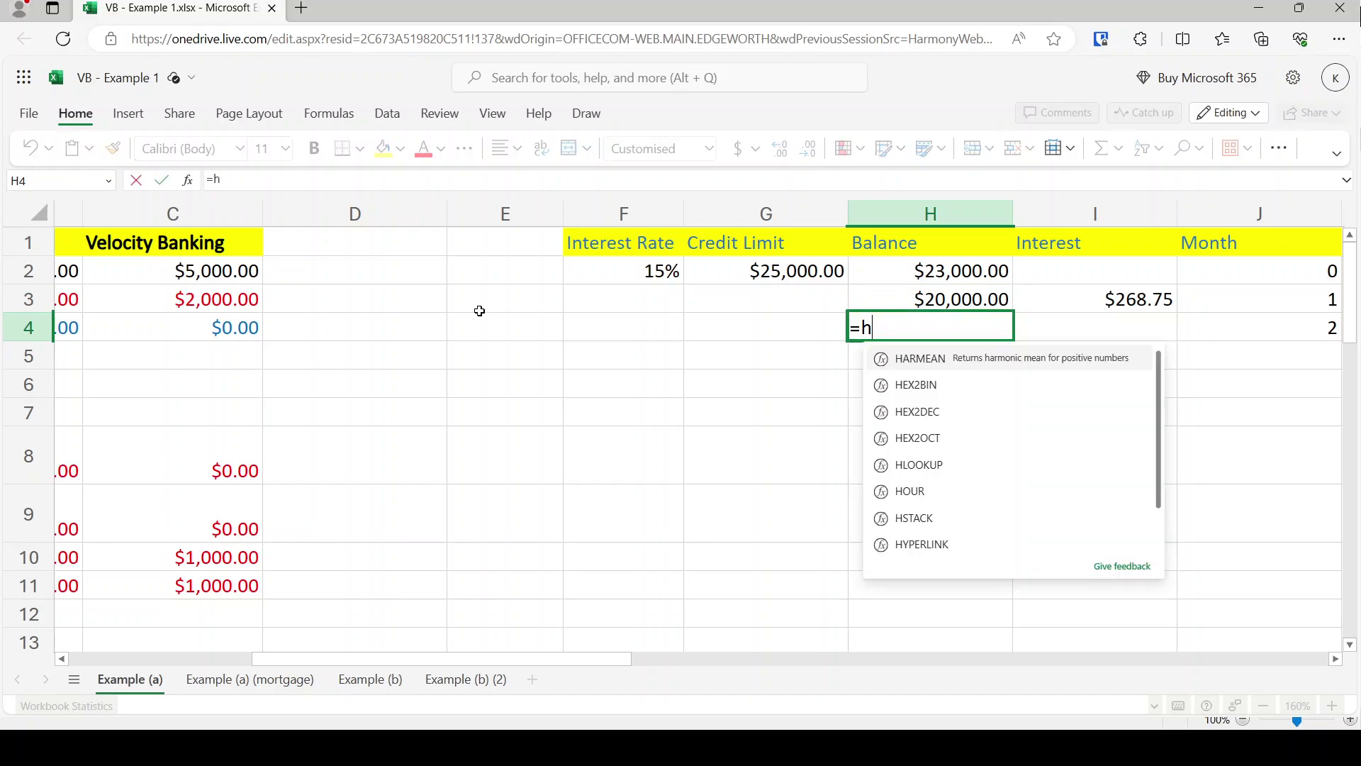
text(3+)
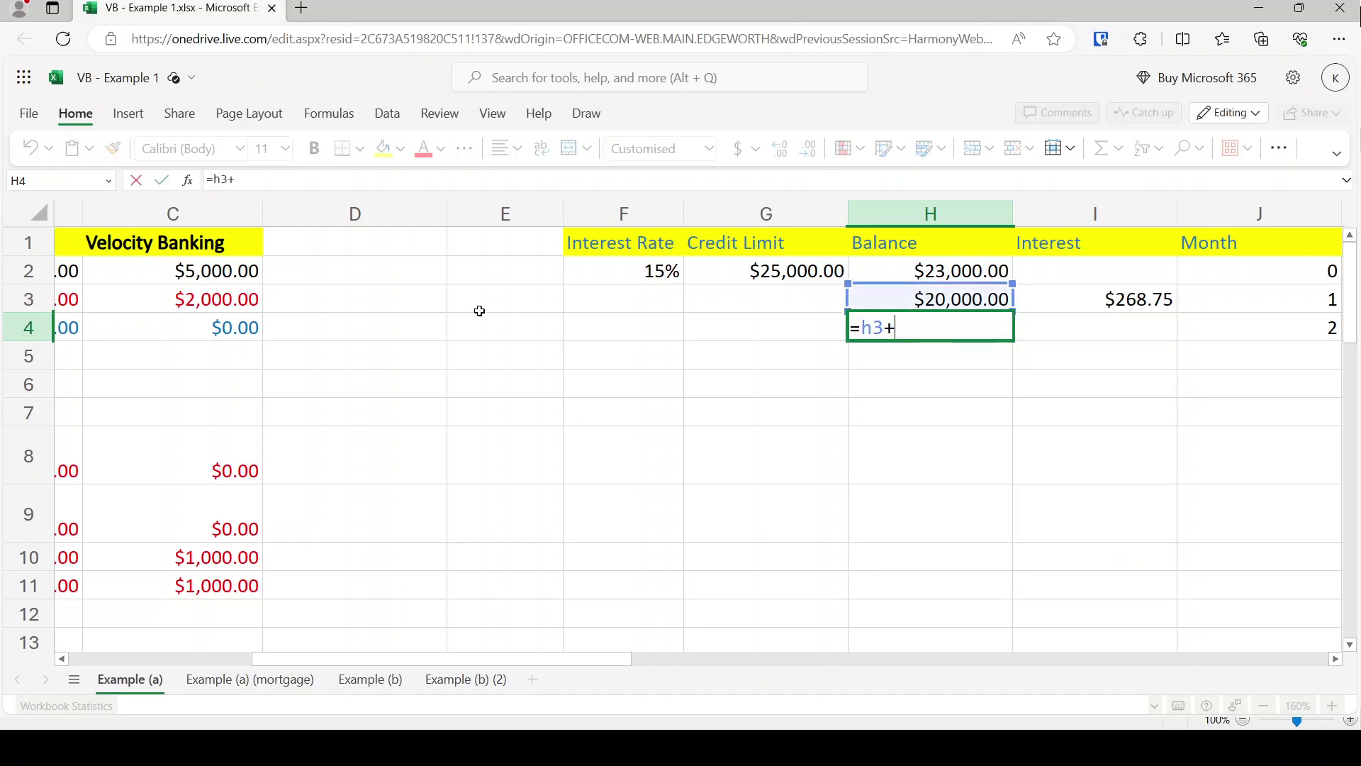
text(i3)
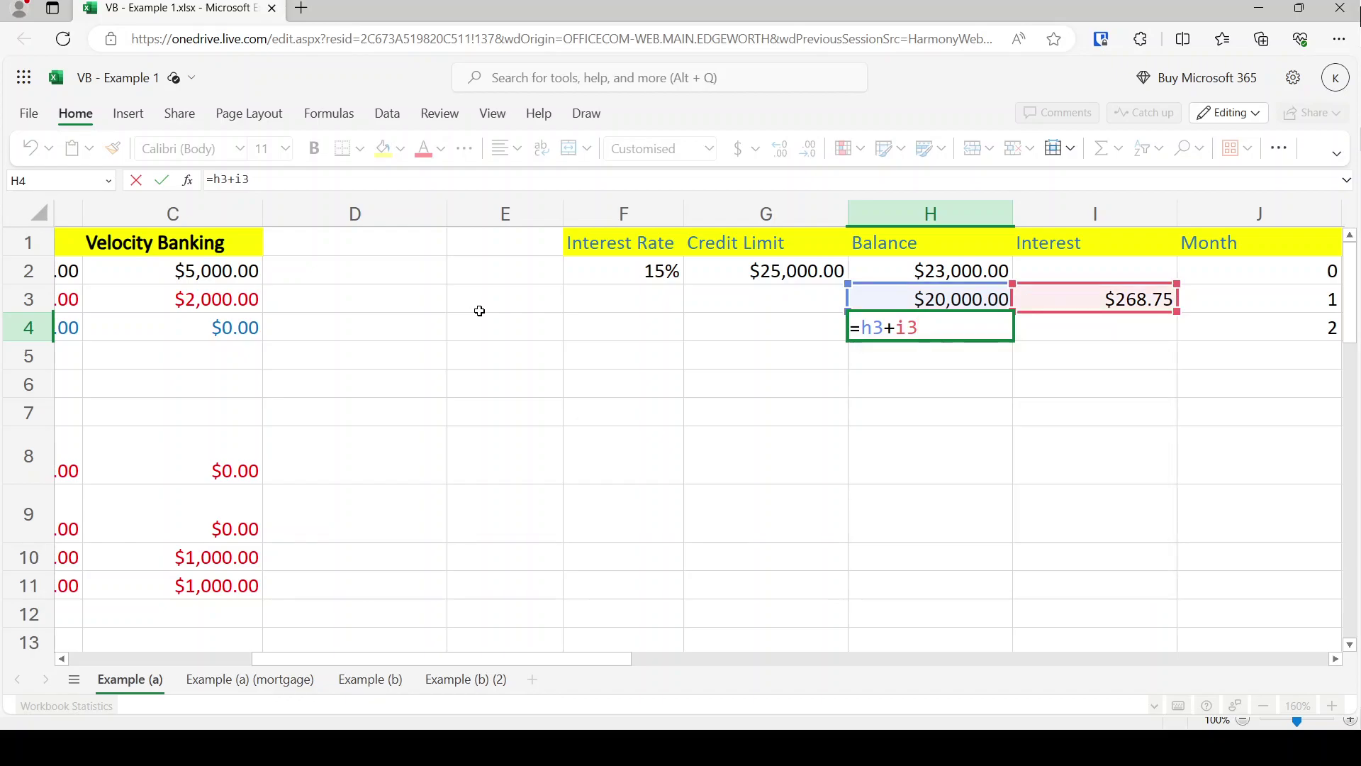
text(-3000)
key(Return)
- Copy the month 1 Interest formula from I3 into I4 for month 2
key(Up)
key(Right)
key(Up)
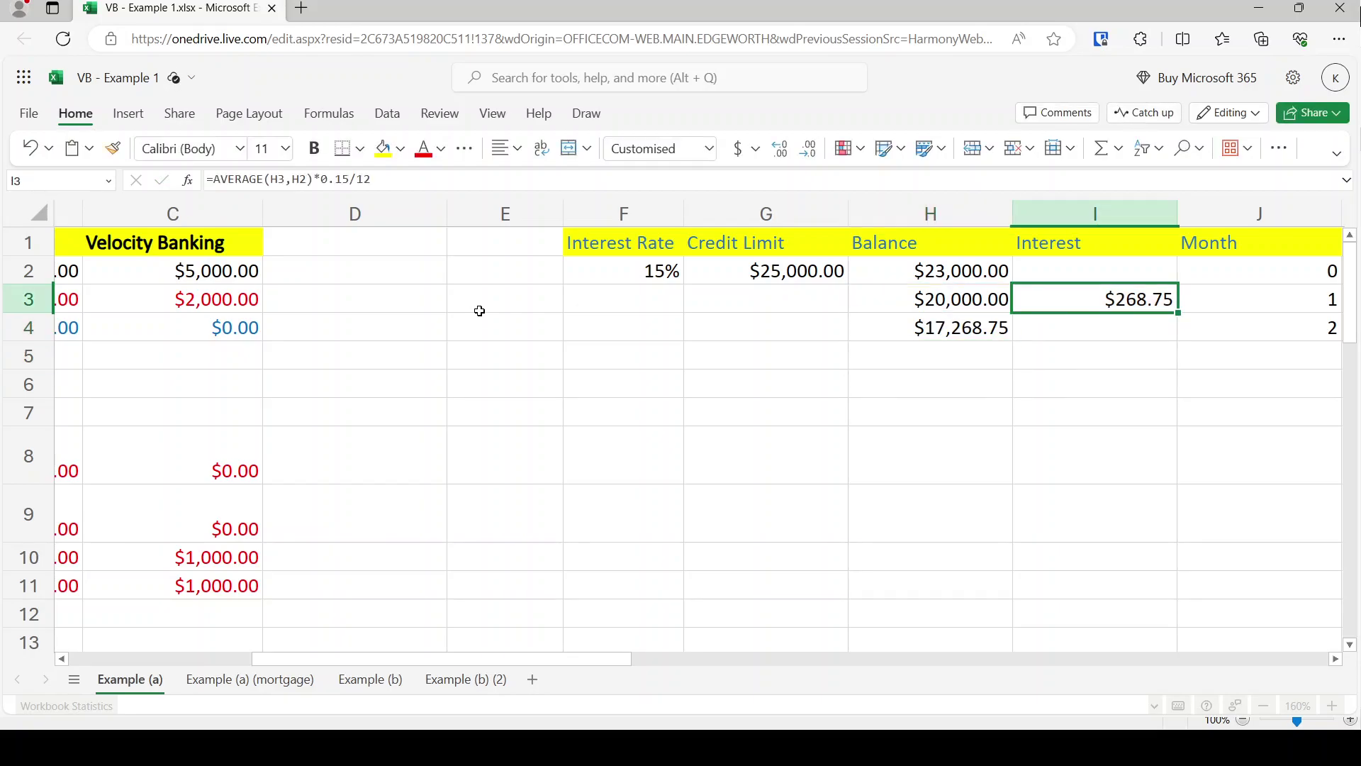
key(ctrl+c)
key(Down)
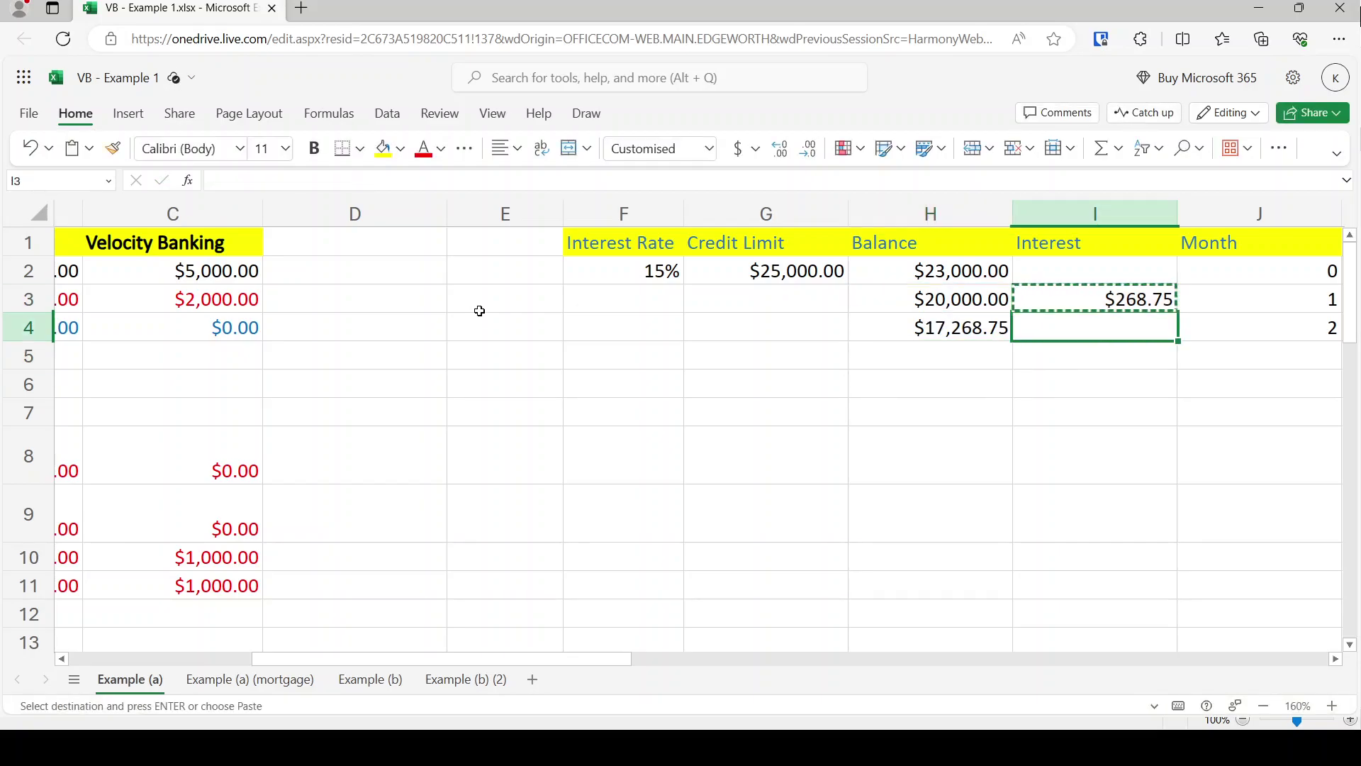
key(ctrl+v)
key(Escape)
- Copy the month 2 Balance and Interest formulas in H4:I4 into each row from 5 through 11
key(Left)
key(shift+Right)
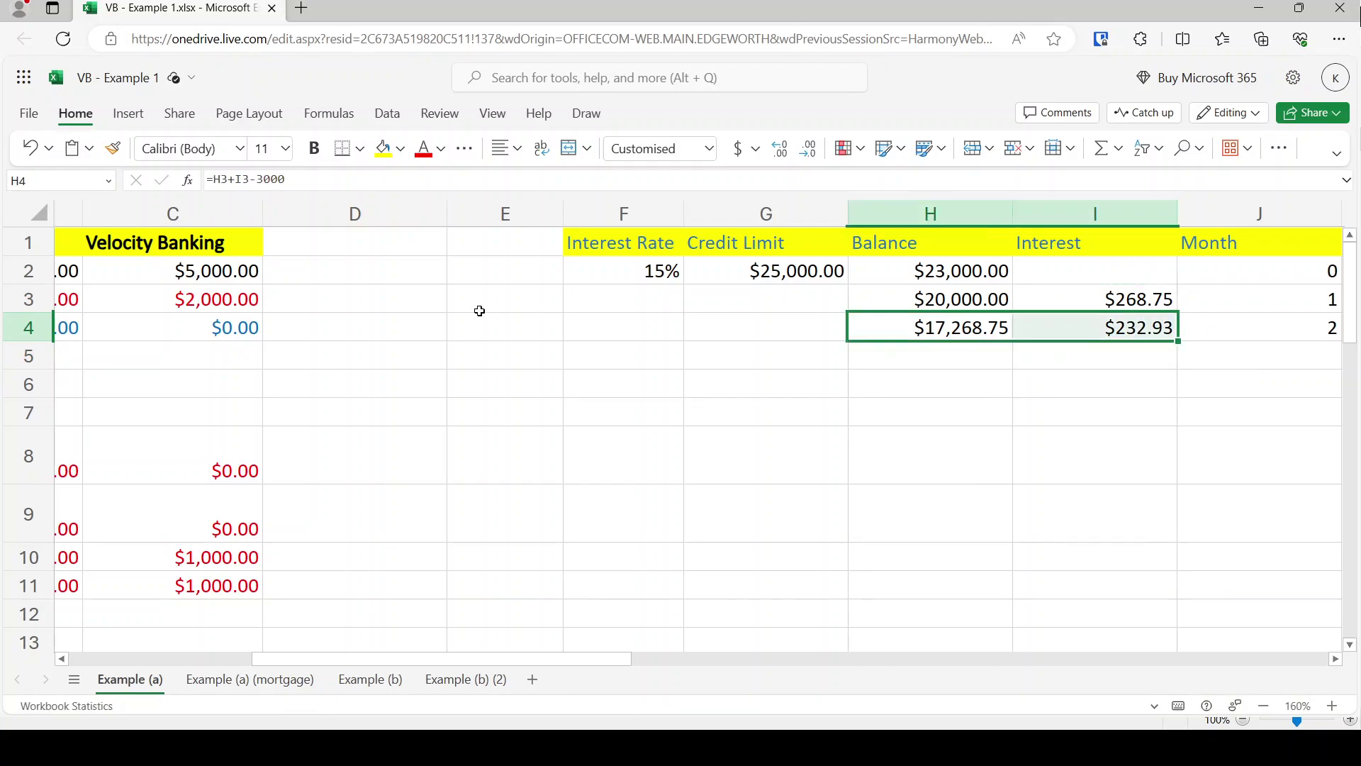
key(ctrl+c)
key(Down)
key(ctrl+v)
key(Down)
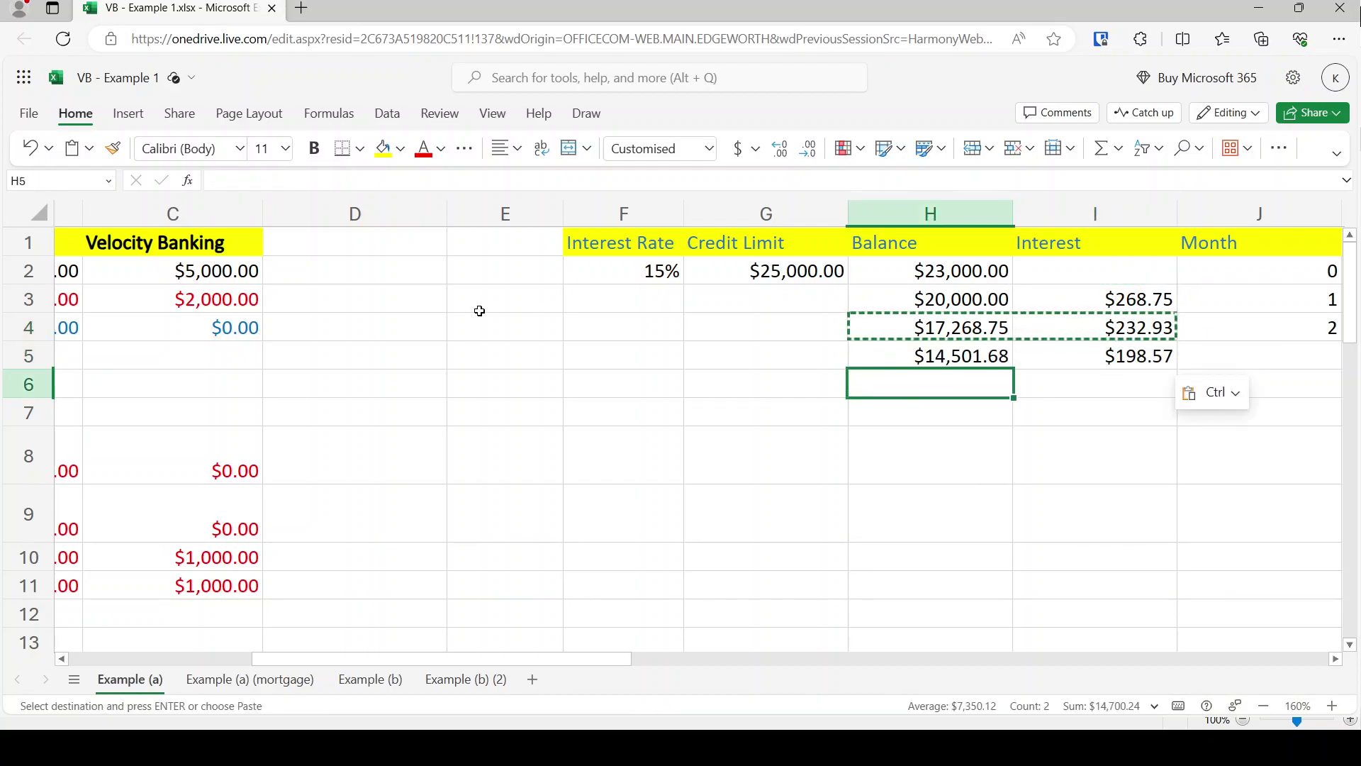
key(ctrl+v)
key(Down)
key(ctrl+v)
key(Down)
key(ctrl+v)
key(Down)
key(ctrl+v)
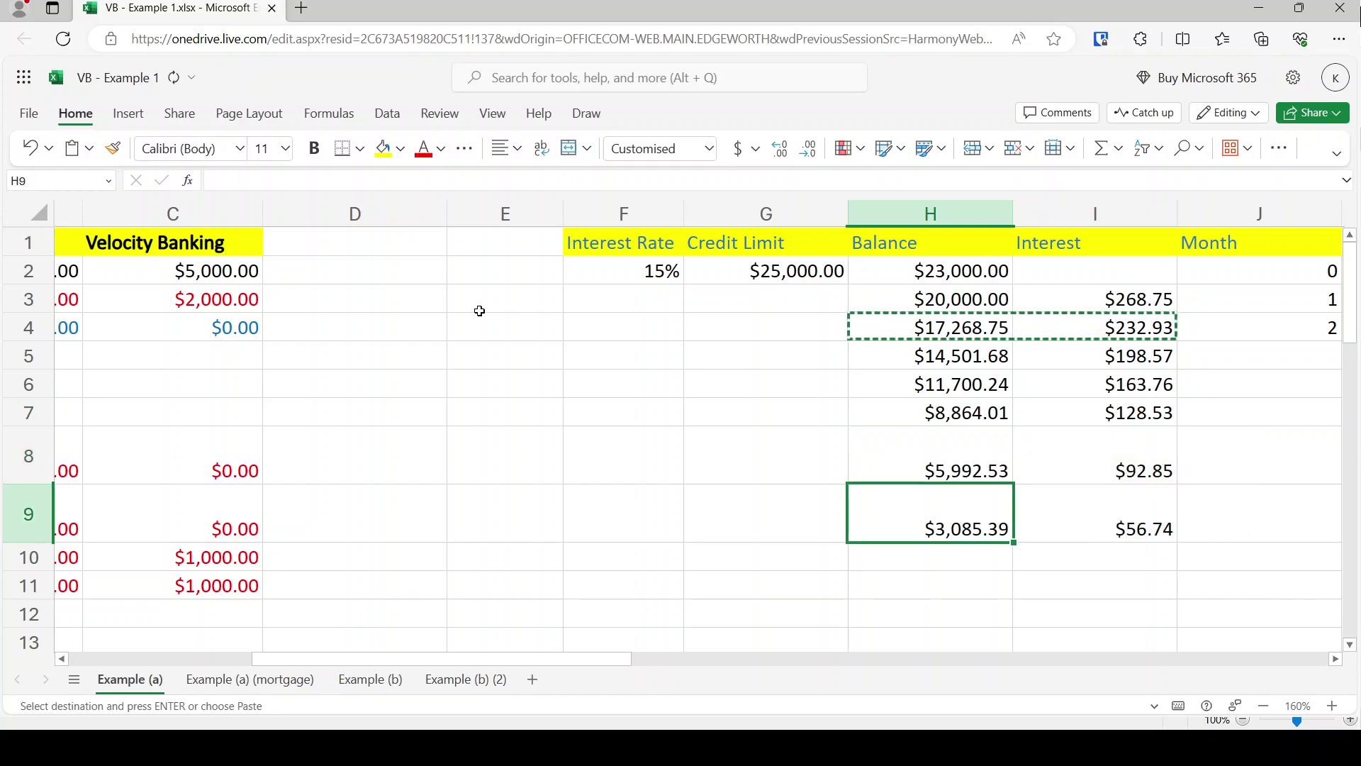
key(Down)
key(ctrl+v)
key(Down)
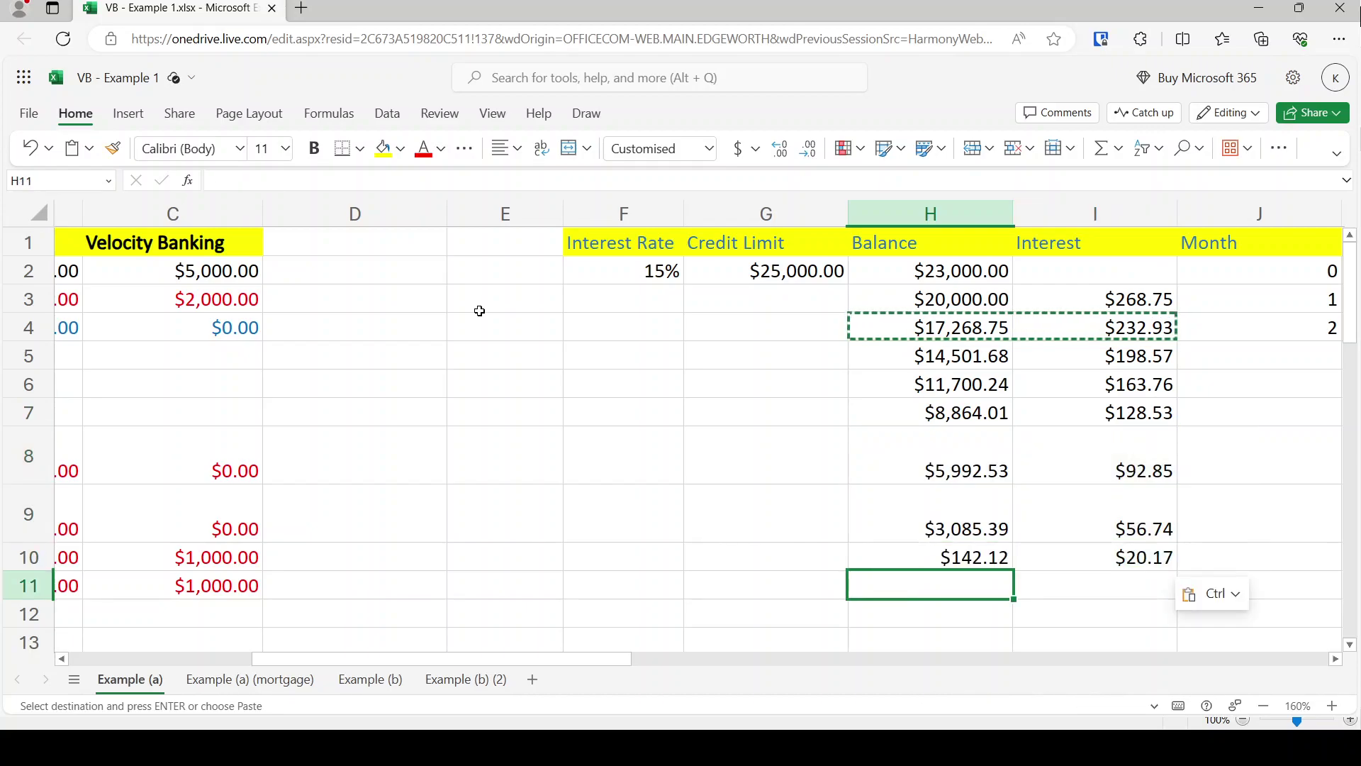
key(ctrl+v)
- Replace the final credit line Balance in H11 with 0
key(Left)
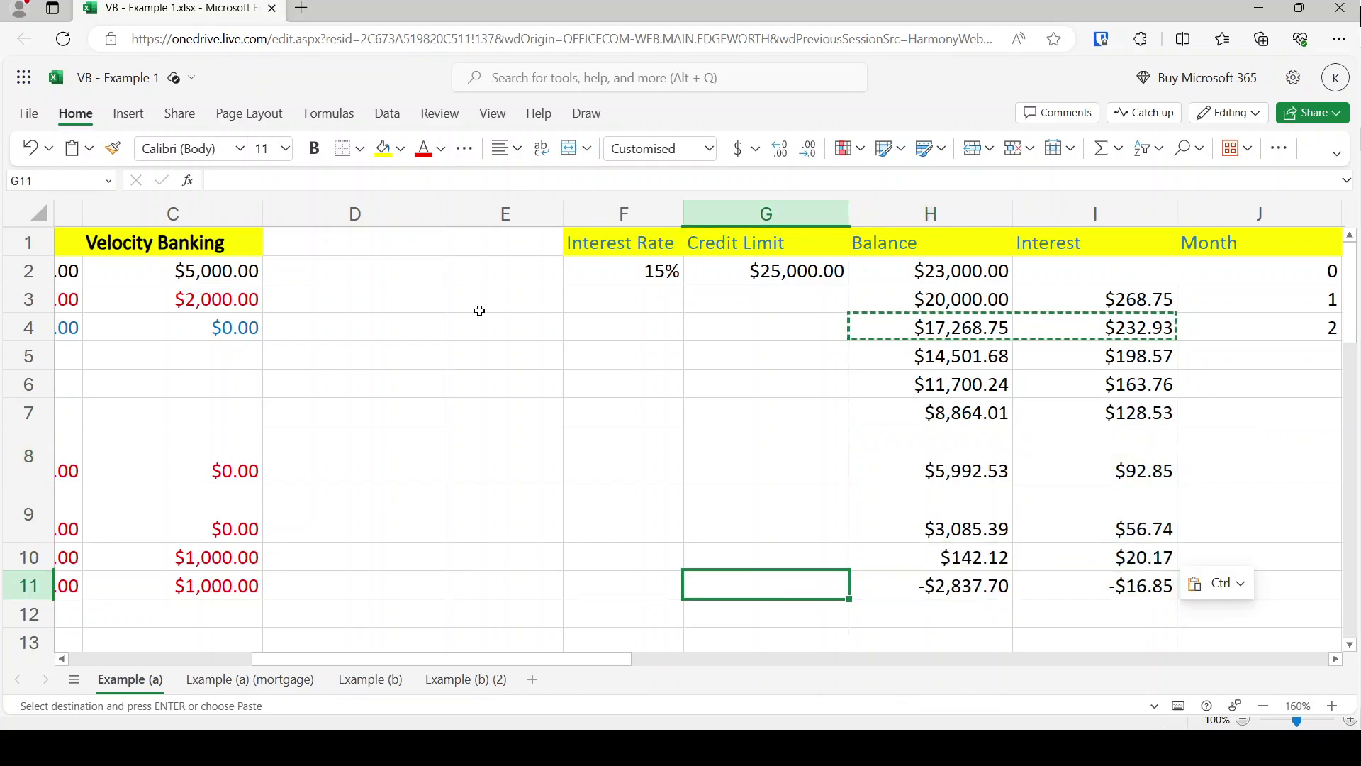
key(Right)
key(shift+Right)
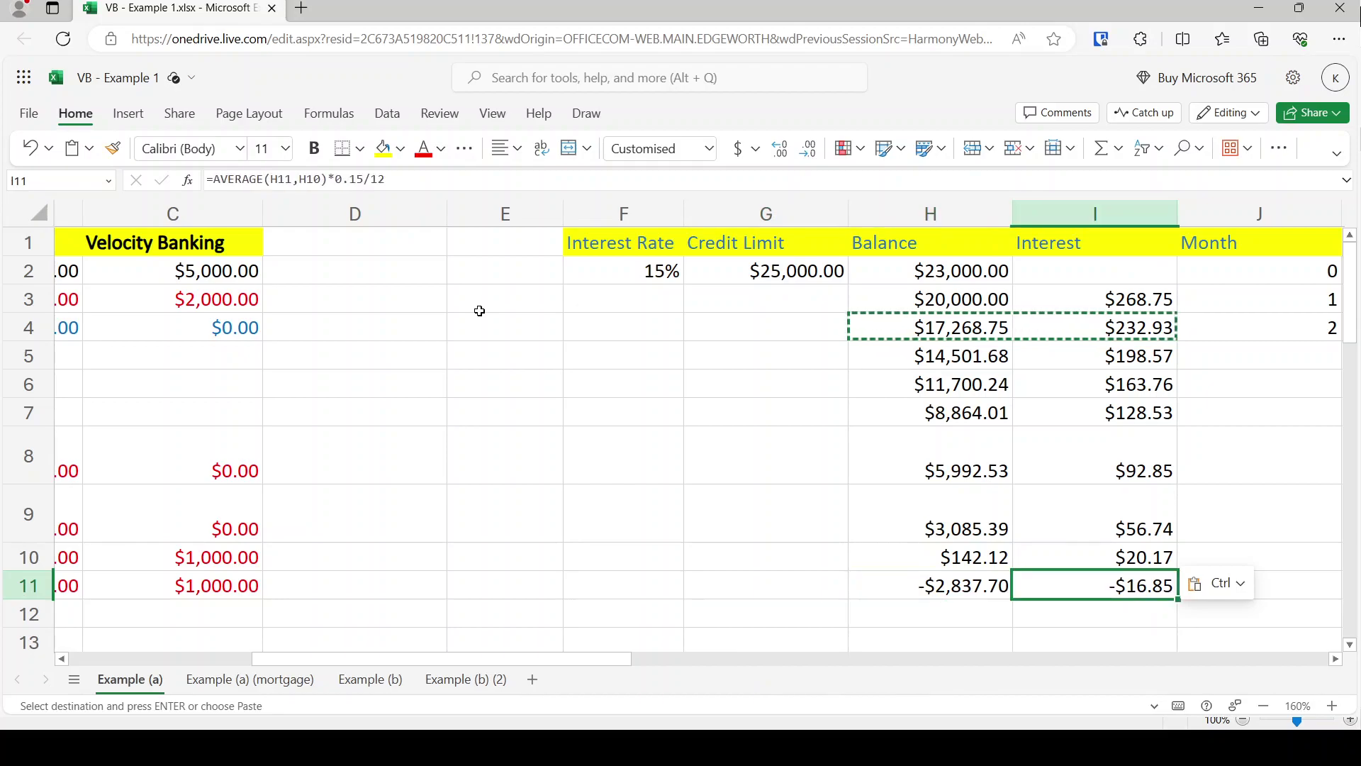
key(shift+Left)
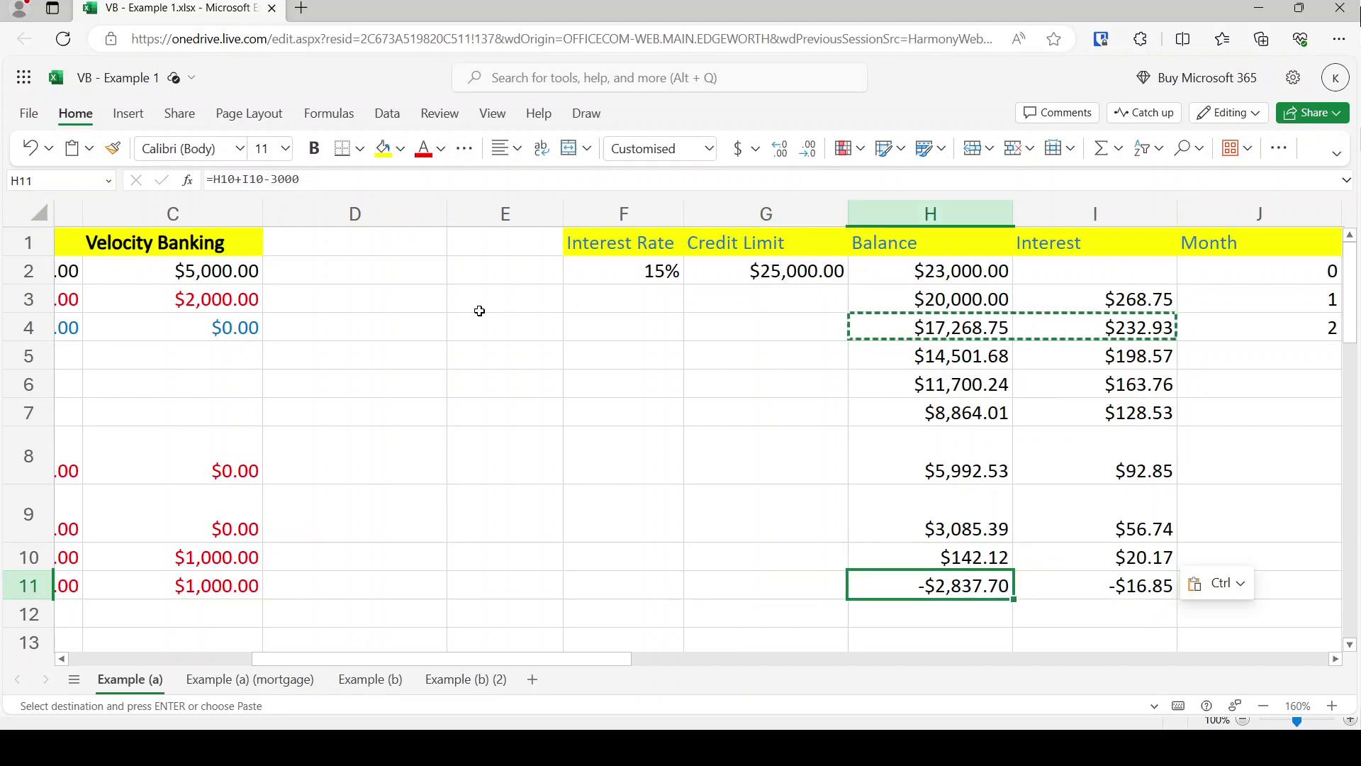
text(0)
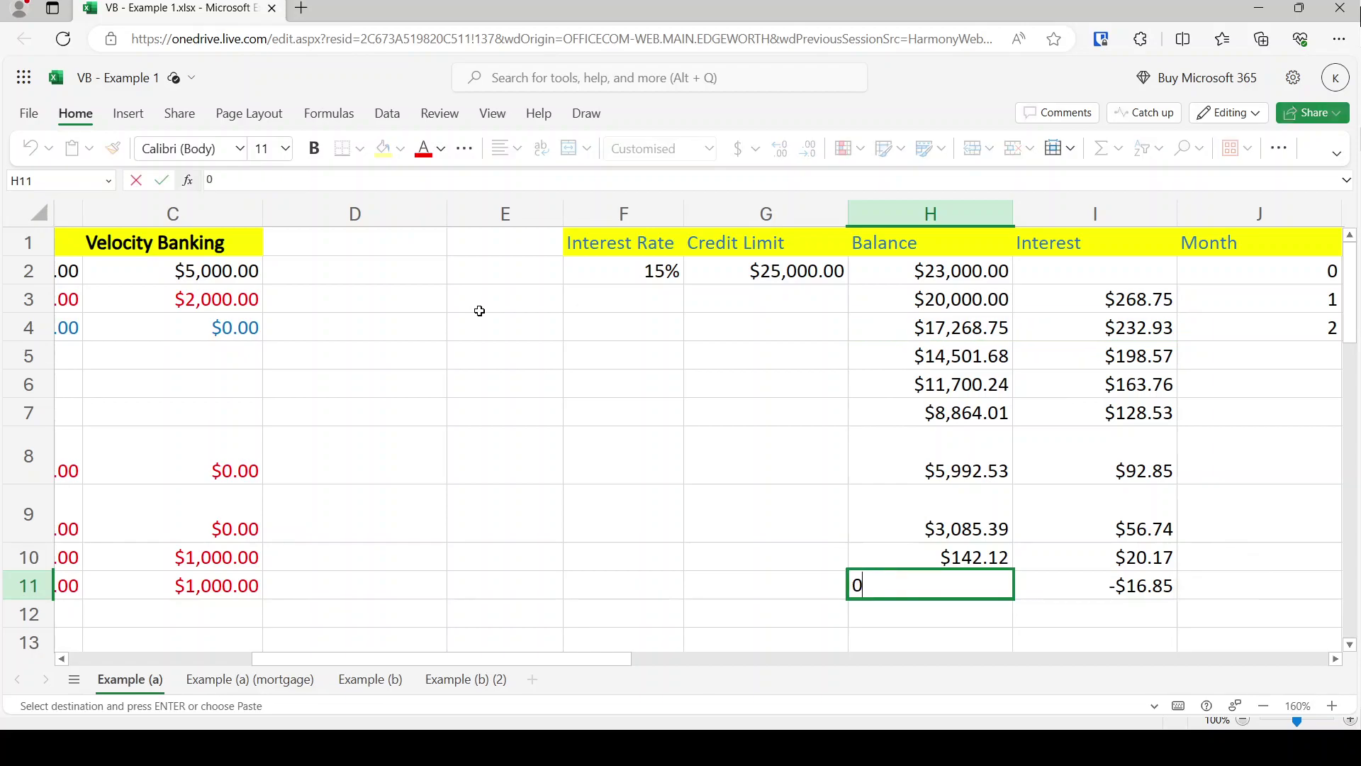
key(Return)
- Enter months 3, 4 and 5 in J5 to J7 and apply the suggested fill formula to the remaining Month cells through J11
key(Right)
key(Right)
key(Up)
key(Up)
key(Up)
key(Up)
key(Up)
key(Up)
key(Up)
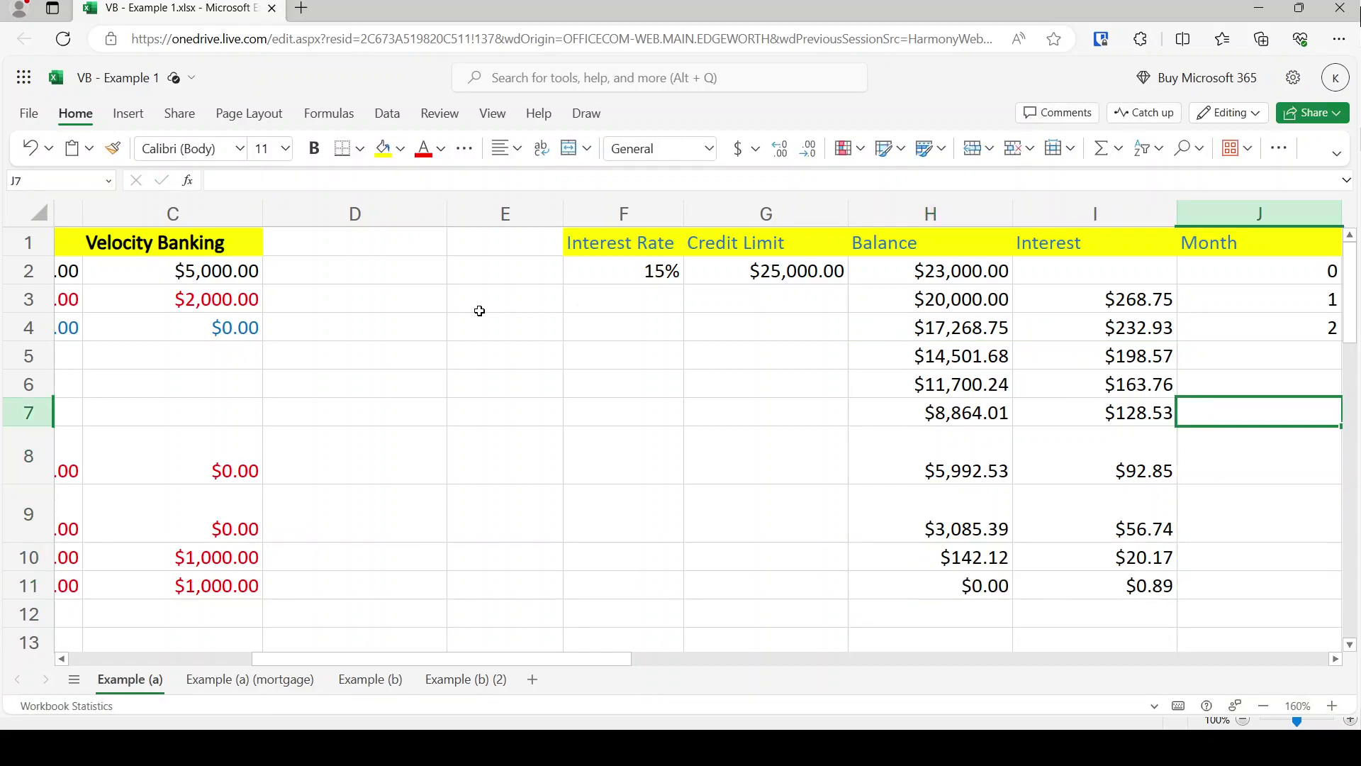
text(3)
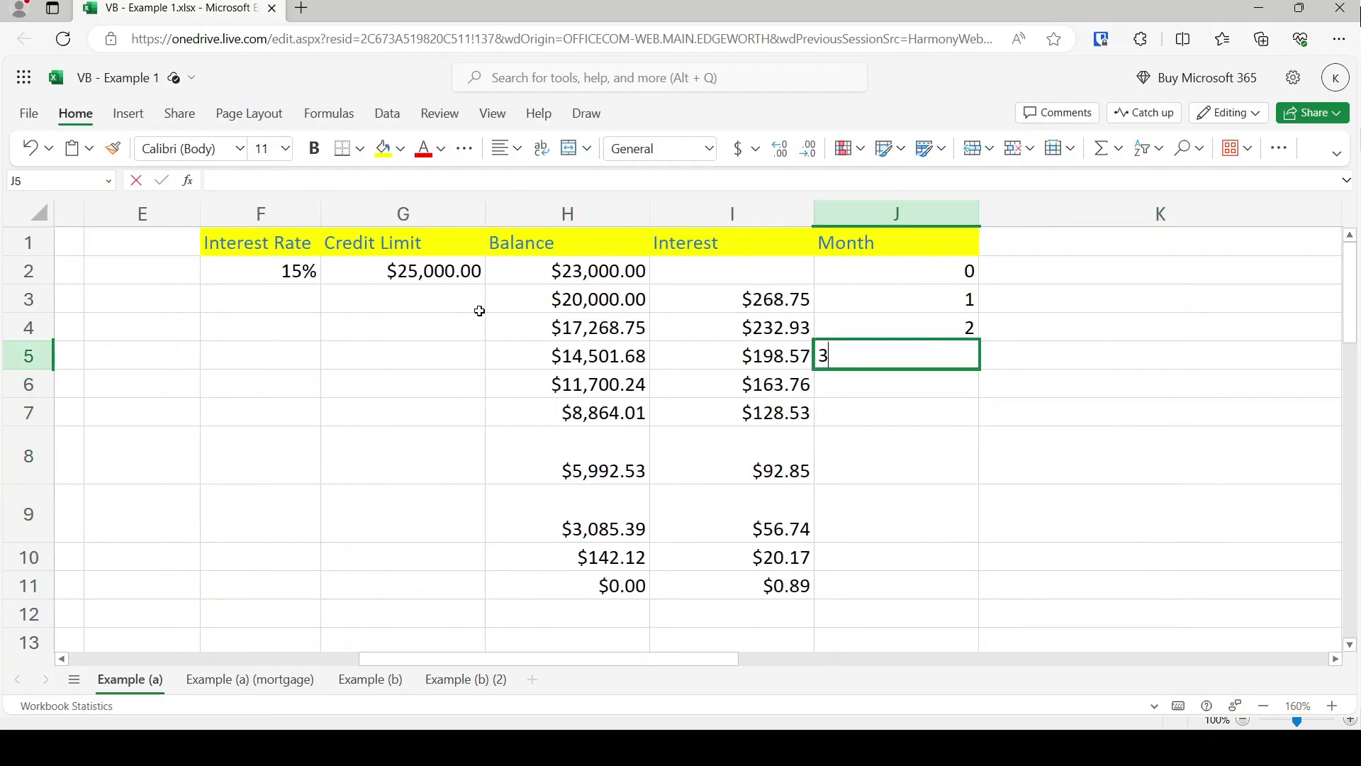
key(Return)
text(4)
key(Return)
text(5)
key(Return)
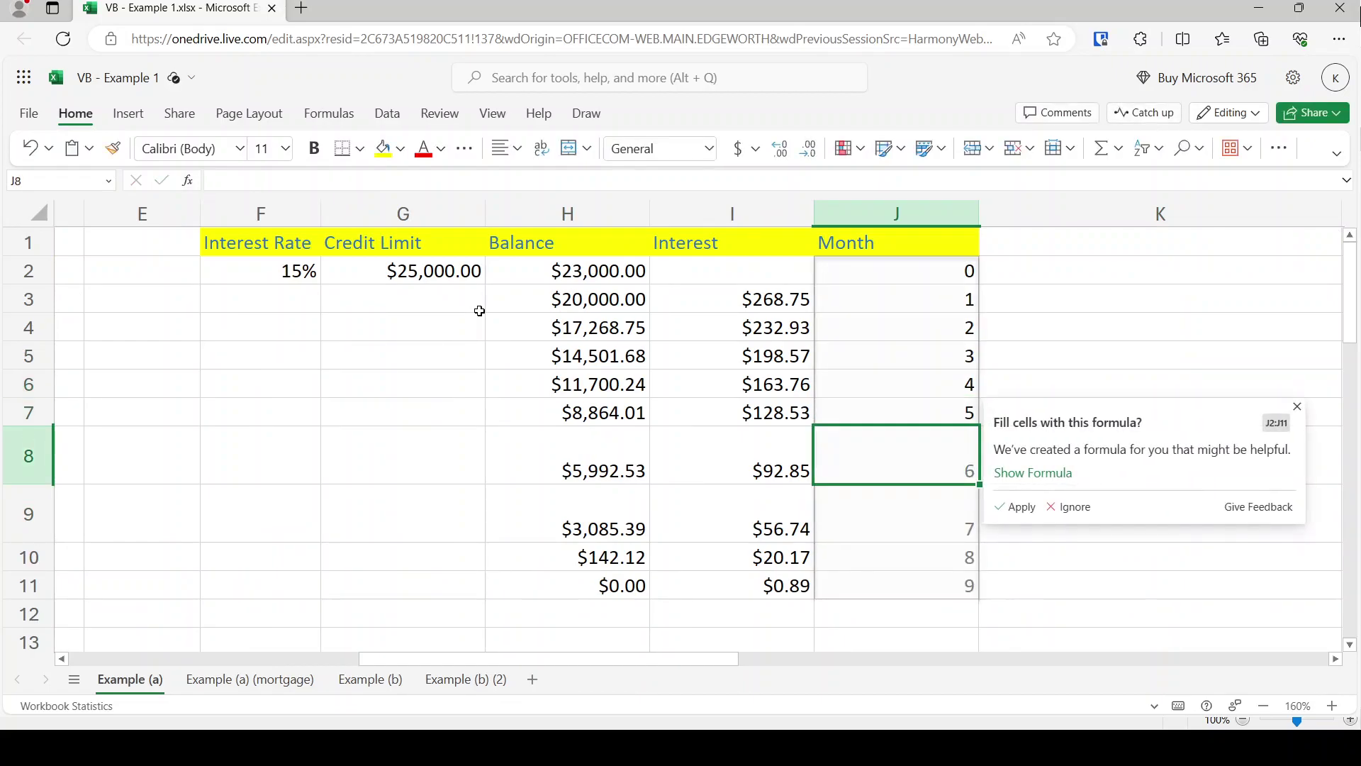
click(1015, 506)
- Review the credit line's final balance, payoff month and starting balance, and compare them with the Average American's Checking/Savings and Student Loan amounts
click(635, 582)
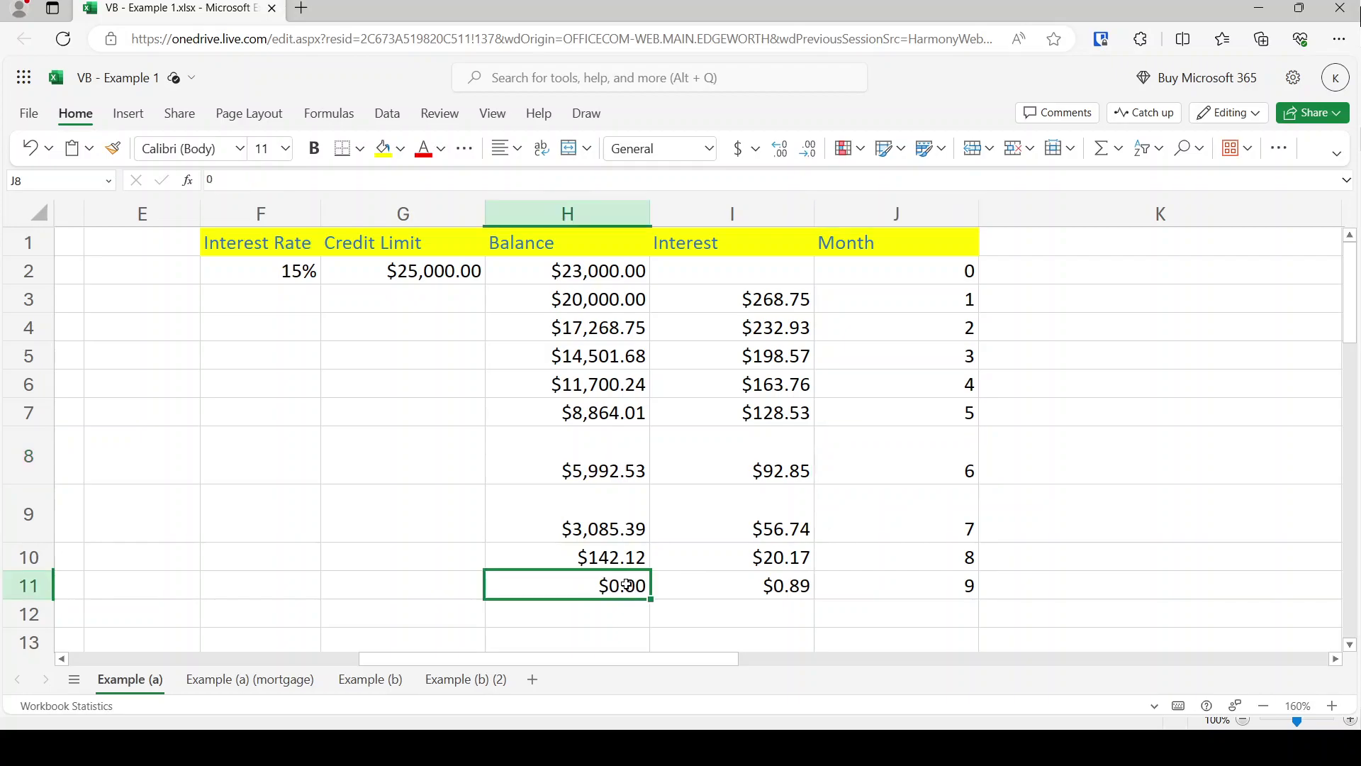
click(890, 582)
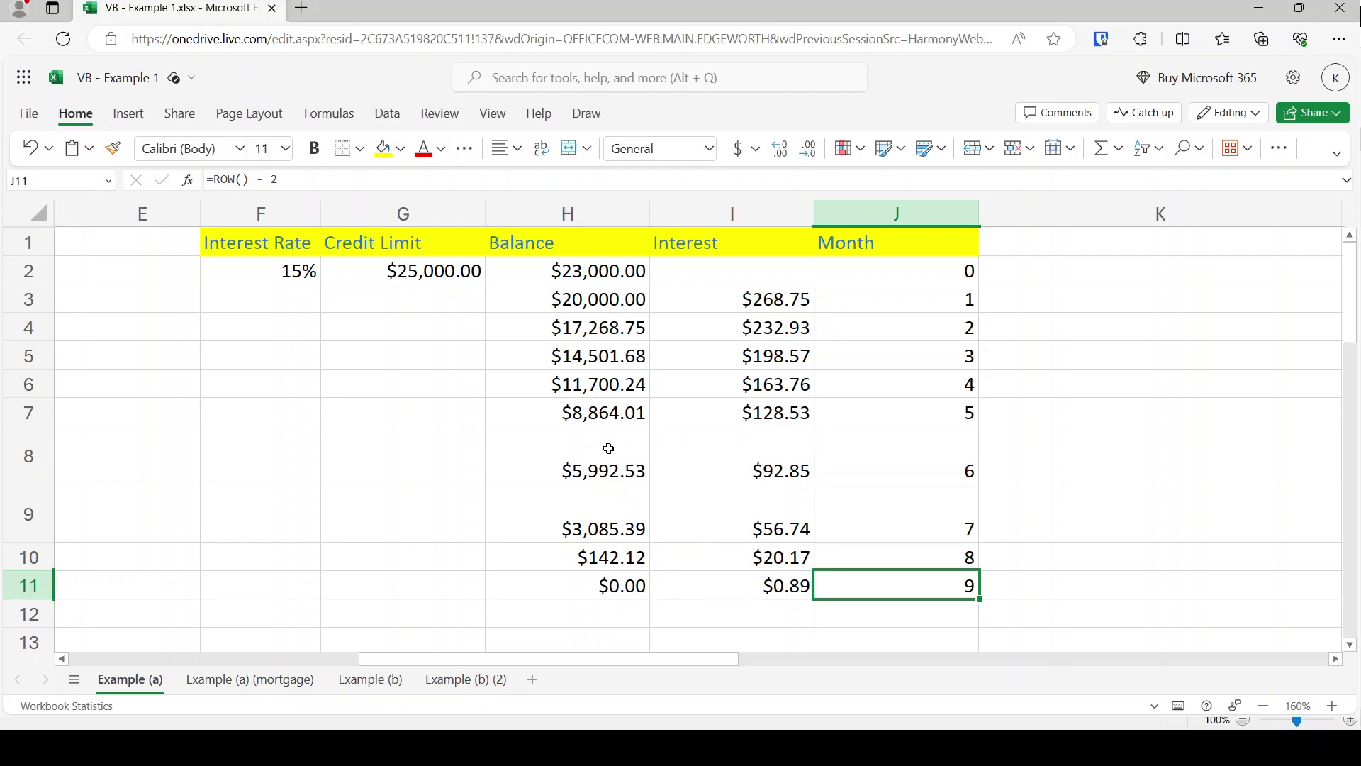
click(589, 278)
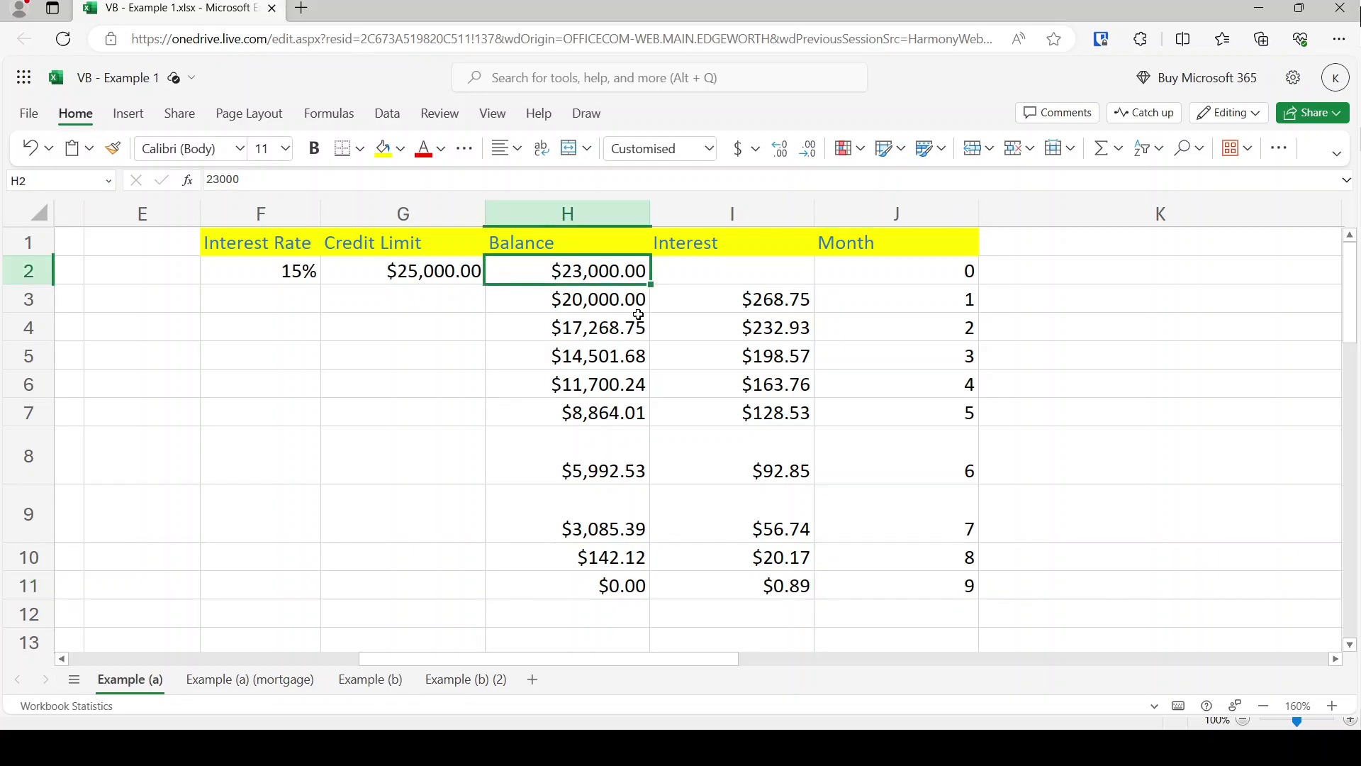
key(Left)
key(Left)
key(Left)
key(Left)
key(Left)
key(Left)
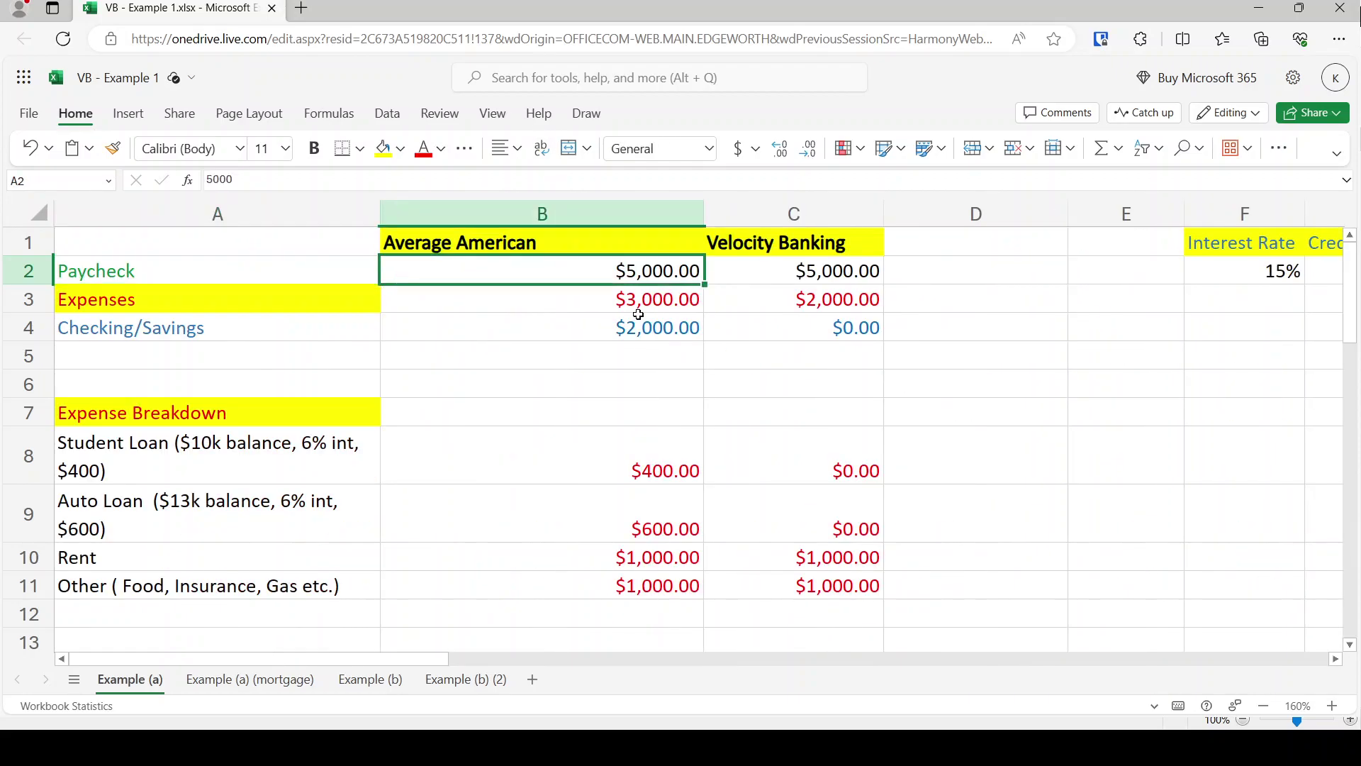
key(Down)
key(Down)
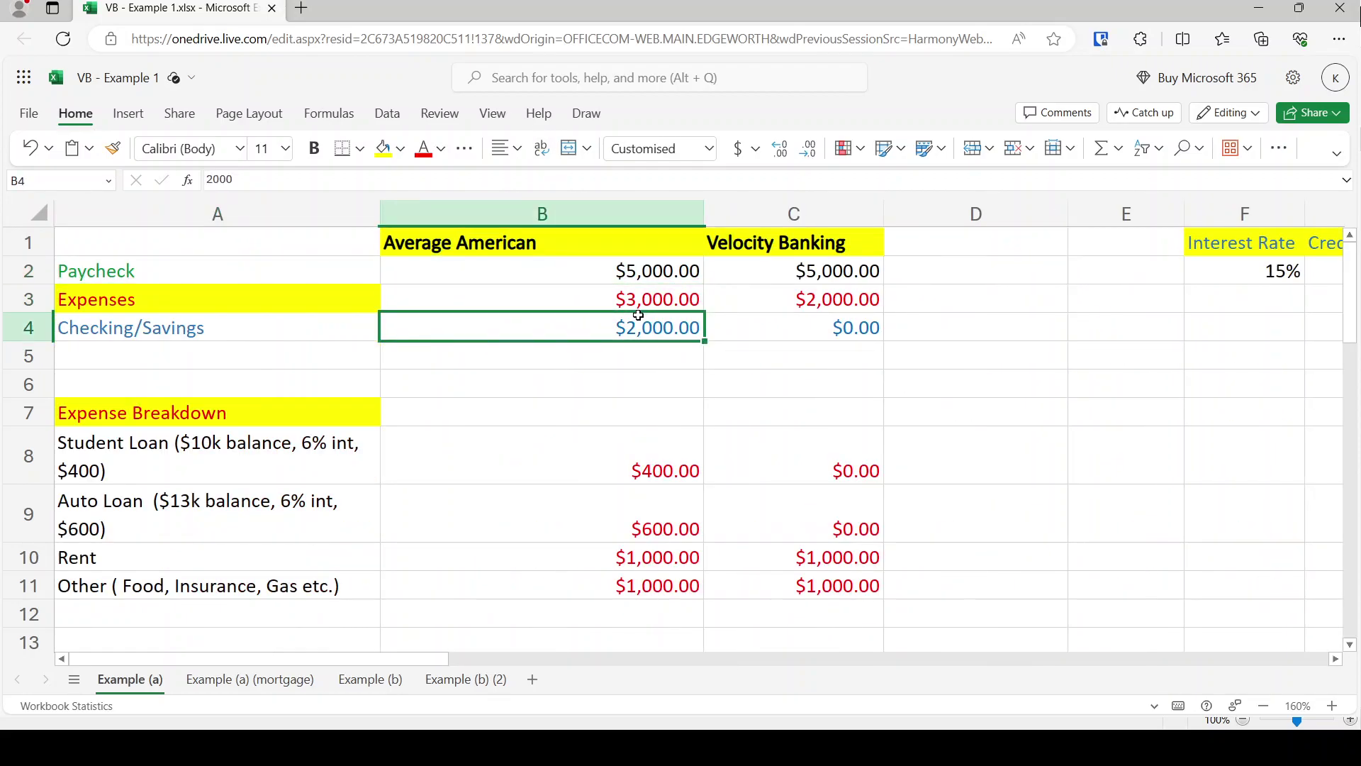
key(Down)
key(Down)
key(Down)
key(Down)
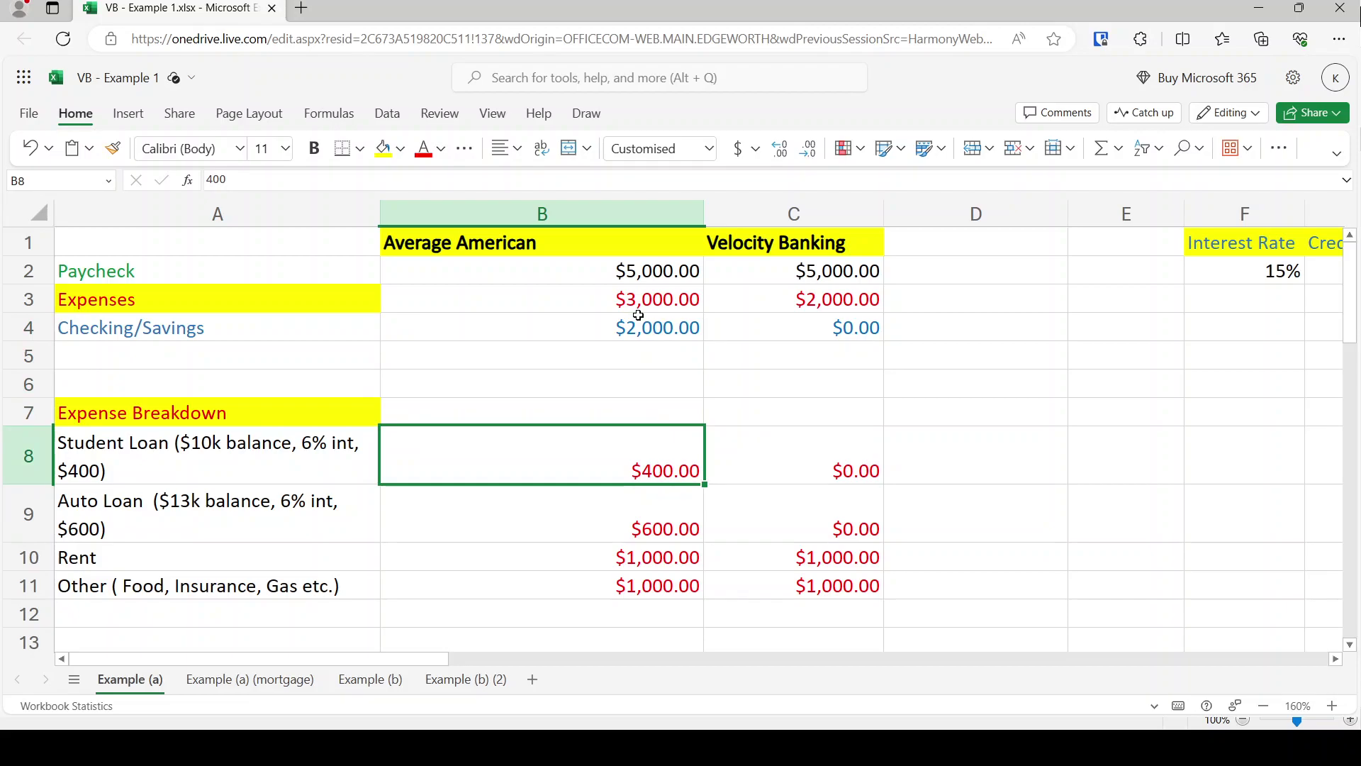
- Return to the credit line table and examine the month 1 Balance in H3
key(Right)
key(Right)
key(Right)
key(Right)
key(Right)
key(Right)
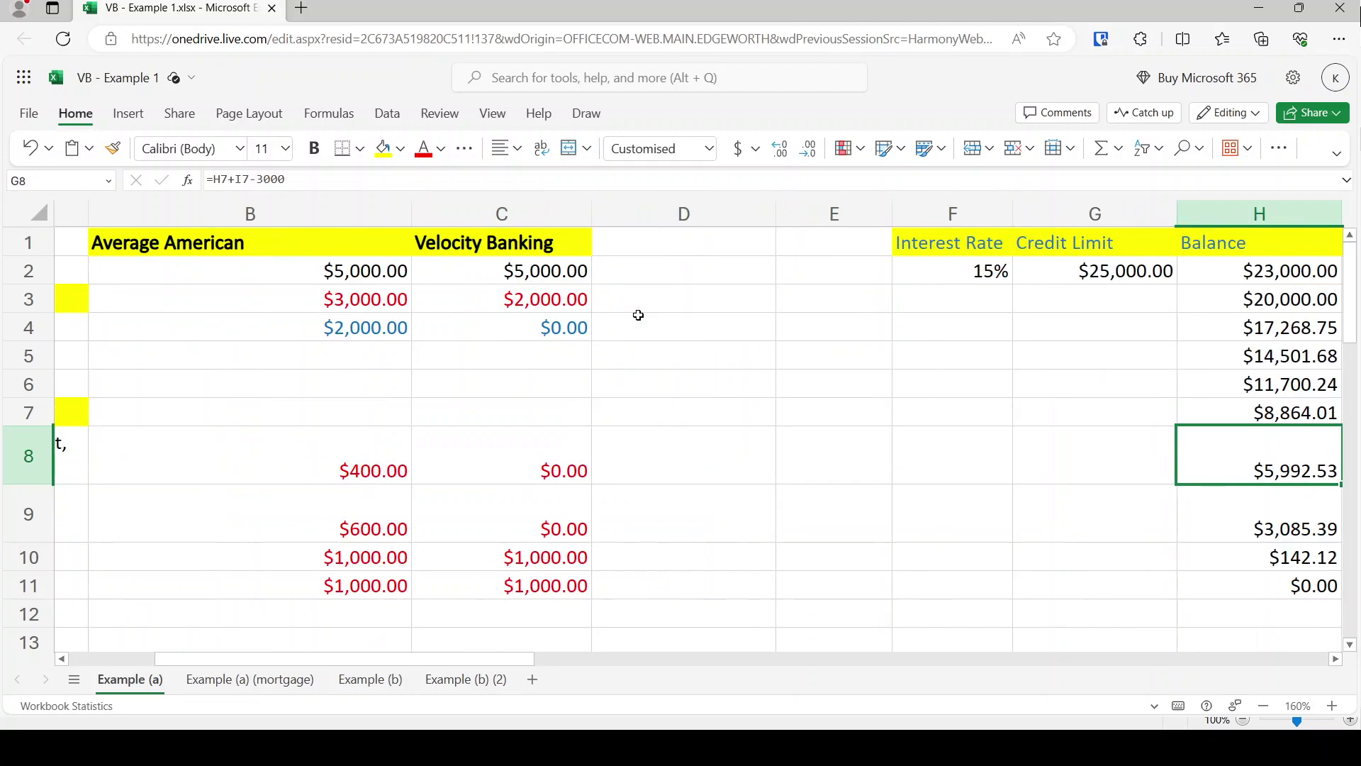
key(Up)
key(Up)
key(Up)
key(Up)
key(Up)
key(Right)
key(Left)
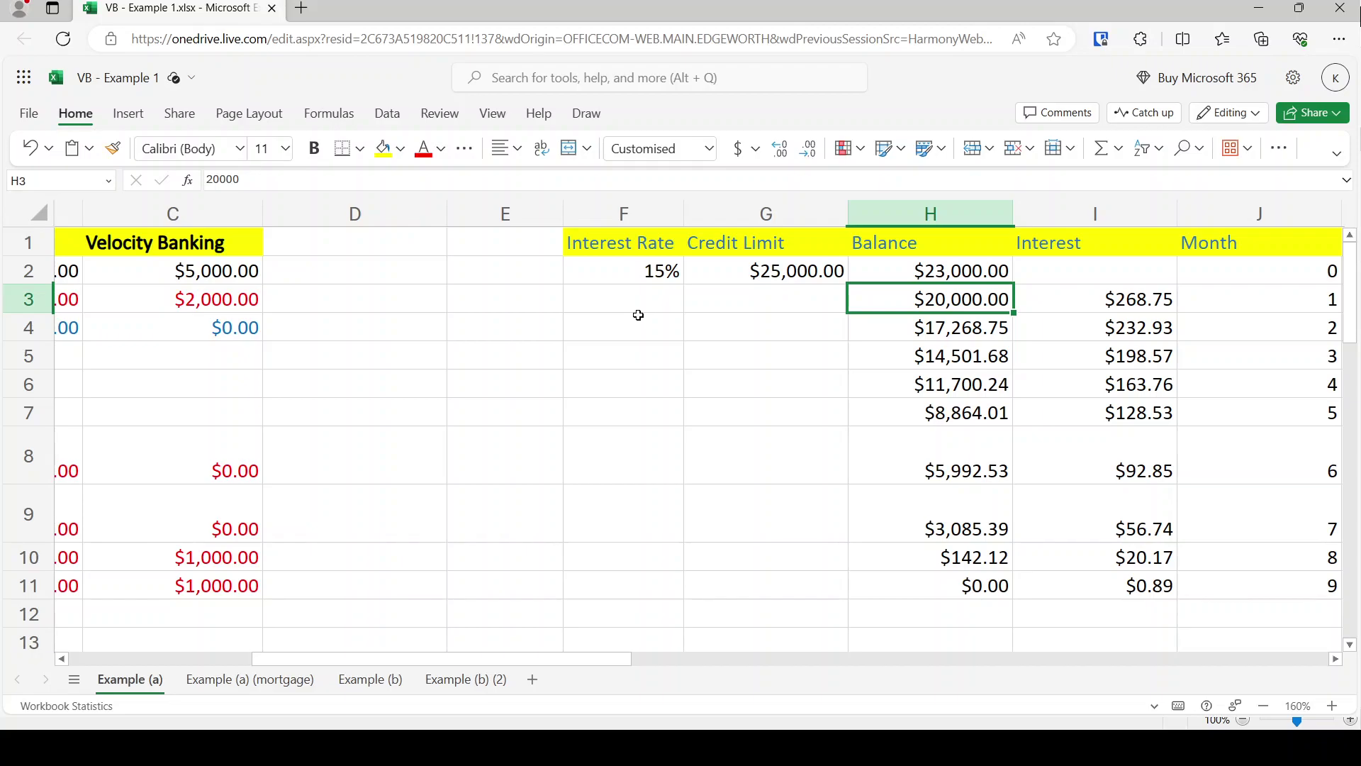
- Examine the Average American's Checking/Savings amount in B4 and Student Loan payment in B8
key(Left)
key(Left)
key(Left)
key(Left)
key(Left)
key(Left)
key(Left)
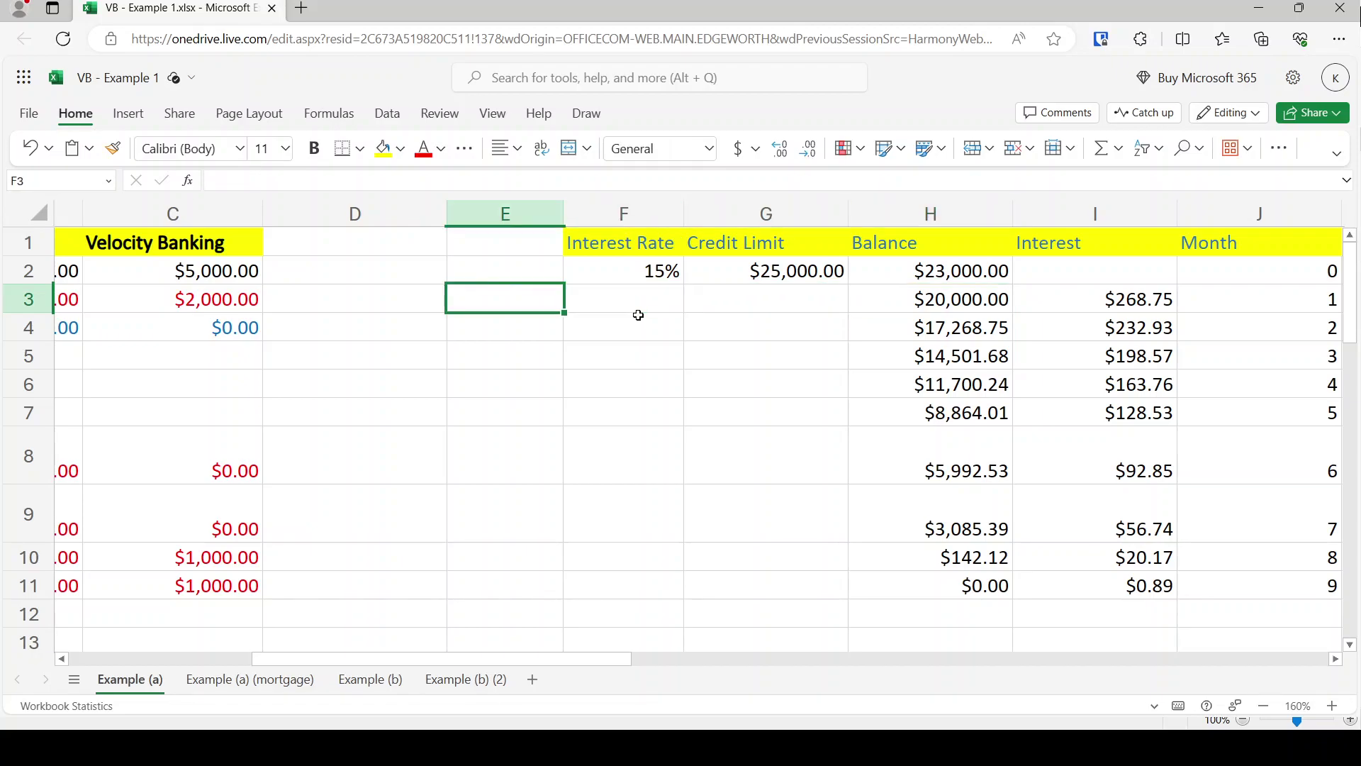
key(Down)
key(Right)
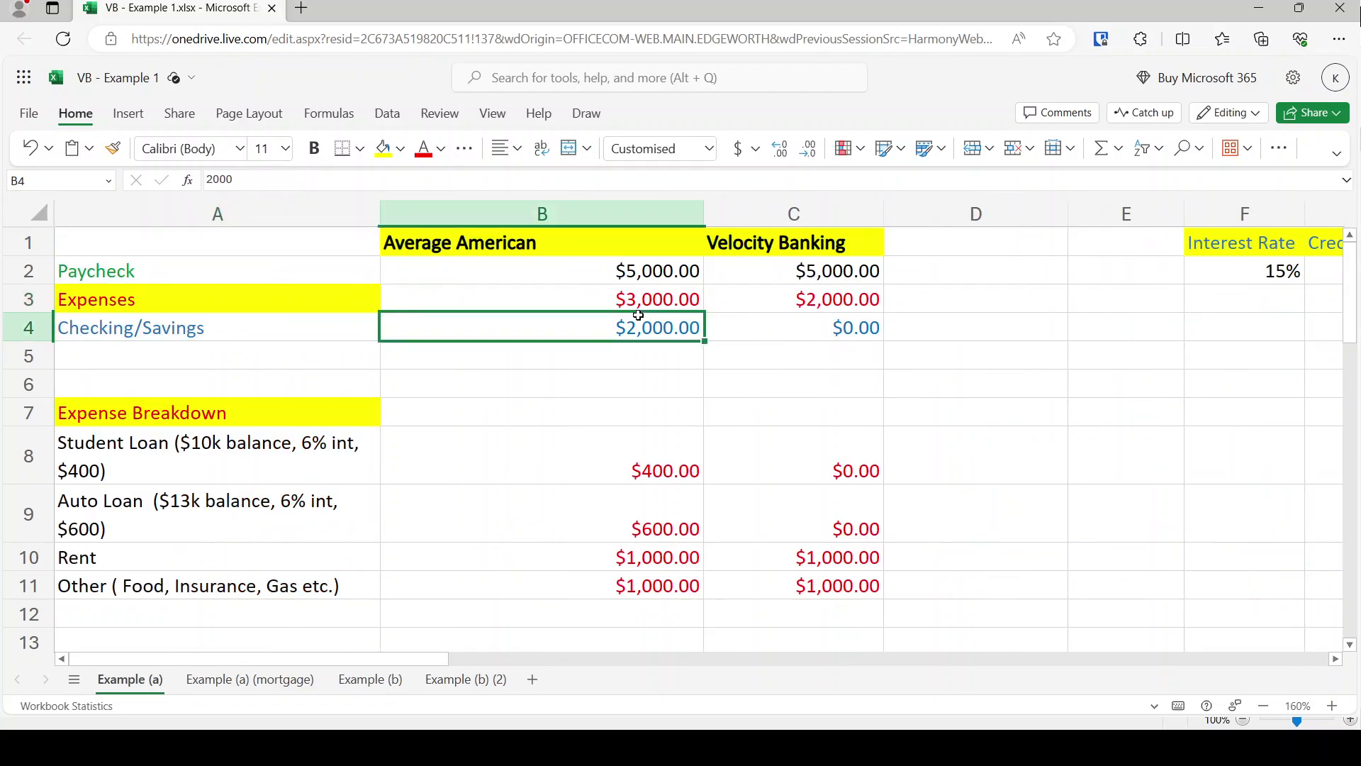
key(Down)
key(Down)
key(Down)
key(Down)
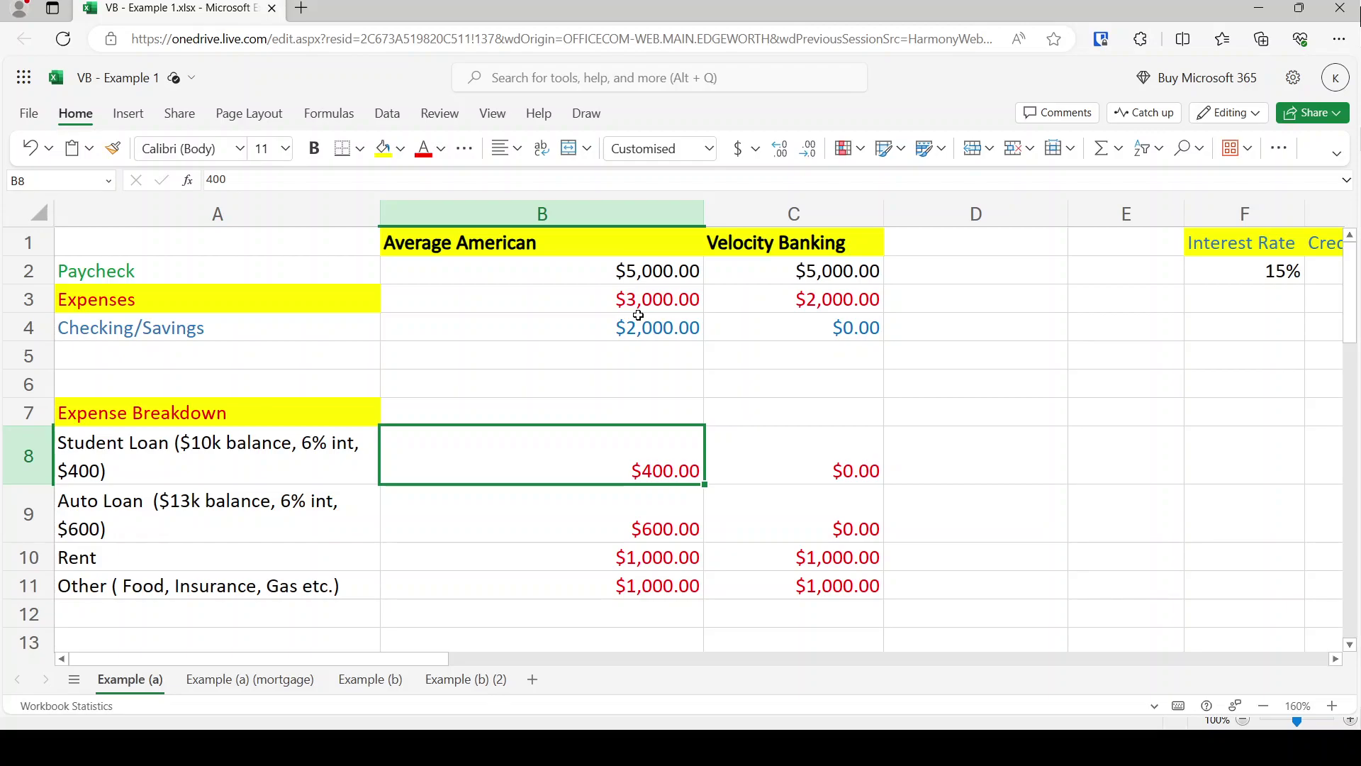
- Total the credit line's monthly Interest in I13 with =SUM(I3:I12)
key(Right)
key(Up)
key(Right)
key(Right)
key(Up)
key(Up)
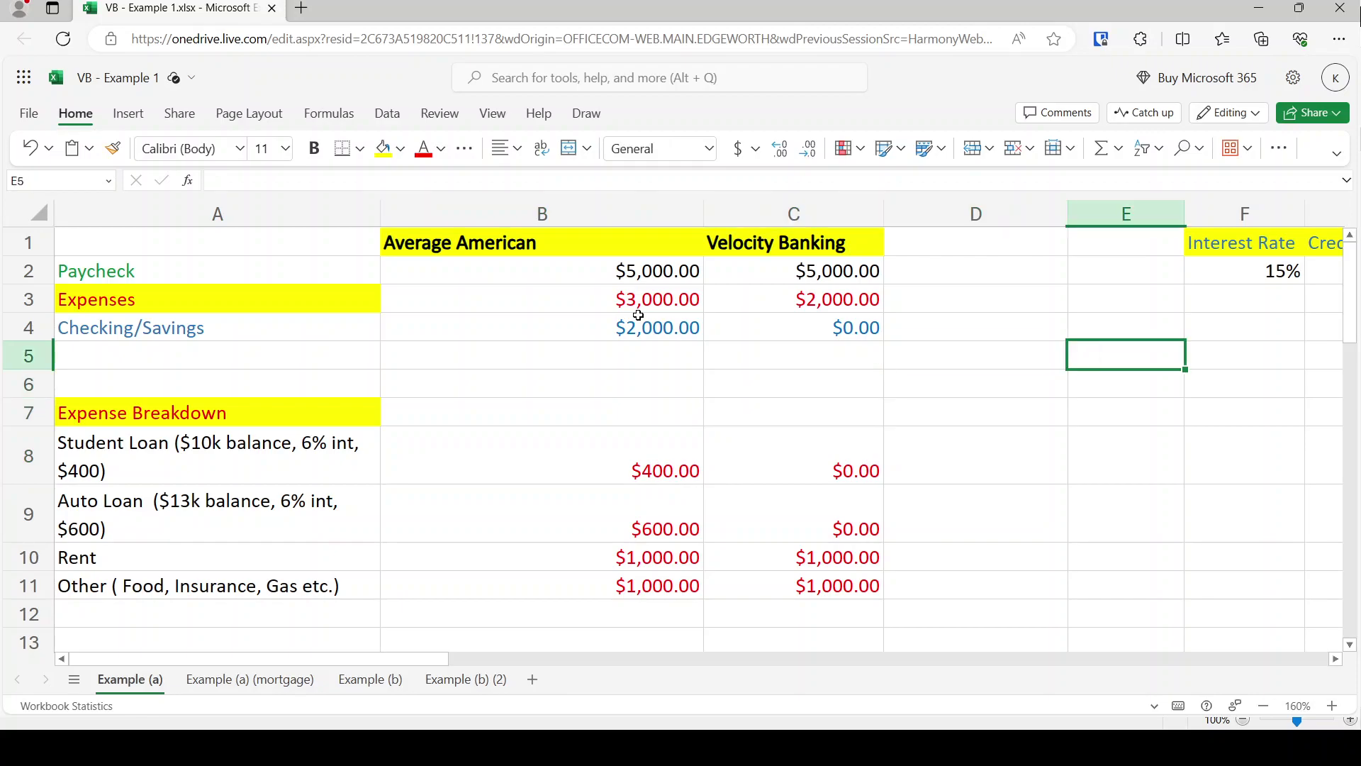
key(Right)
key(Right)
key(Right)
key(Right)
key(Right)
key(Left)
key(Down)
key(Down)
key(Down)
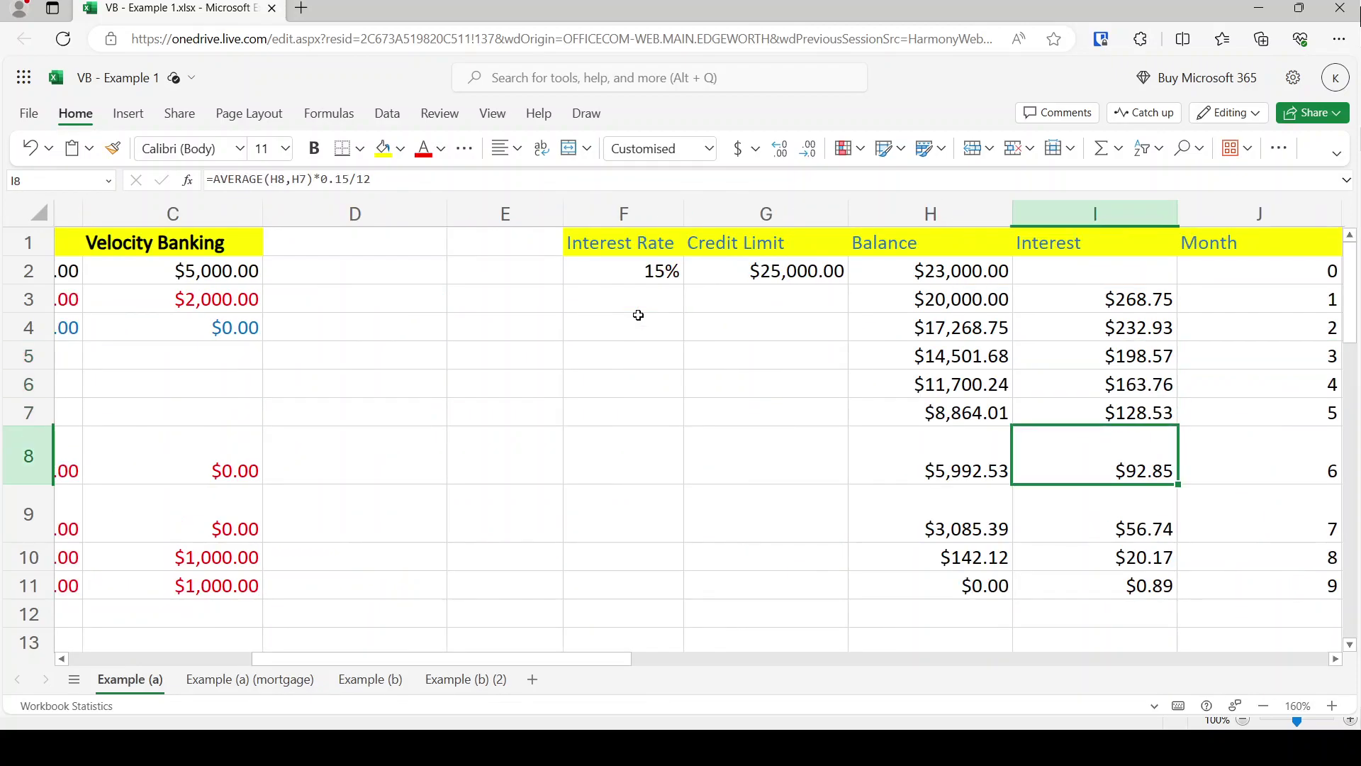
key(Right)
key(Down)
key(Down)
key(Right)
key(Down)
key(Down)
key(Left)
key(Down)
key(Left)
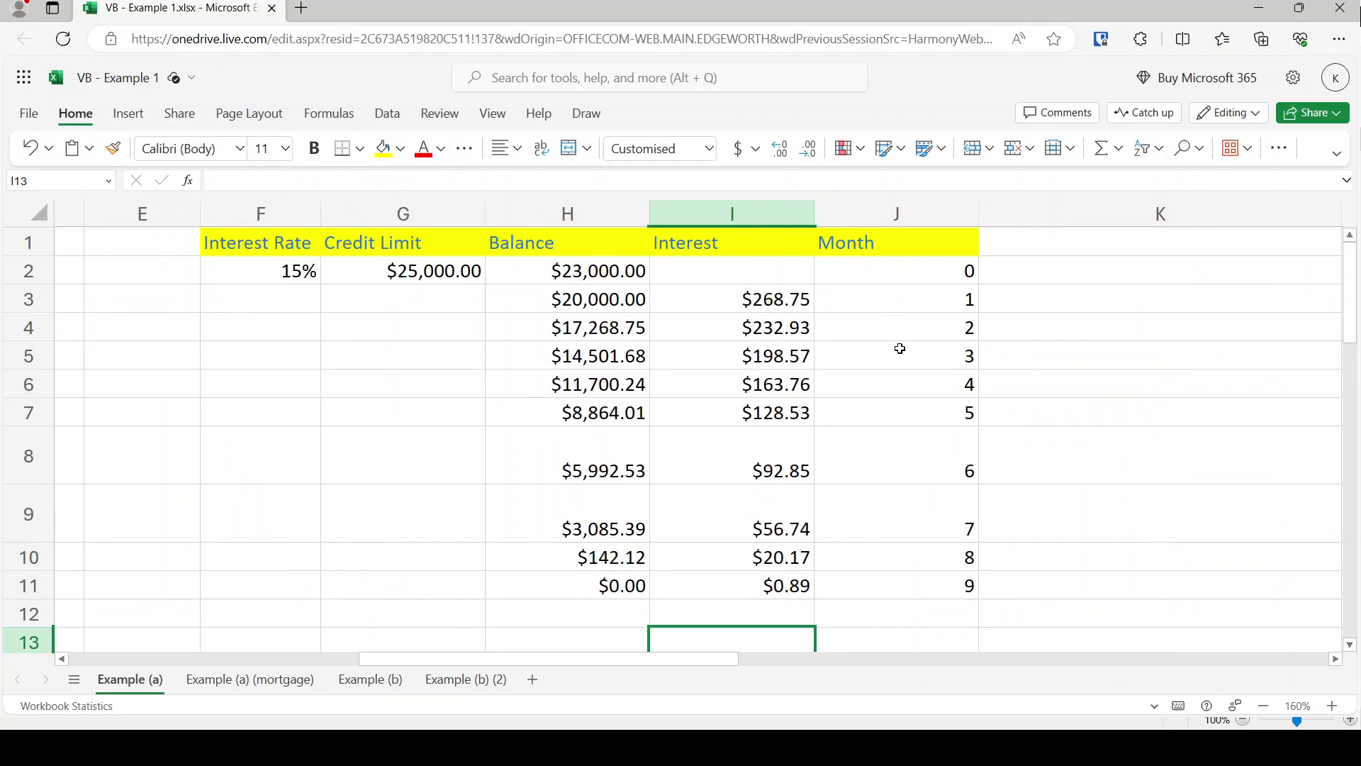
scroll(922, 312, down, 1)
click(1101, 148)
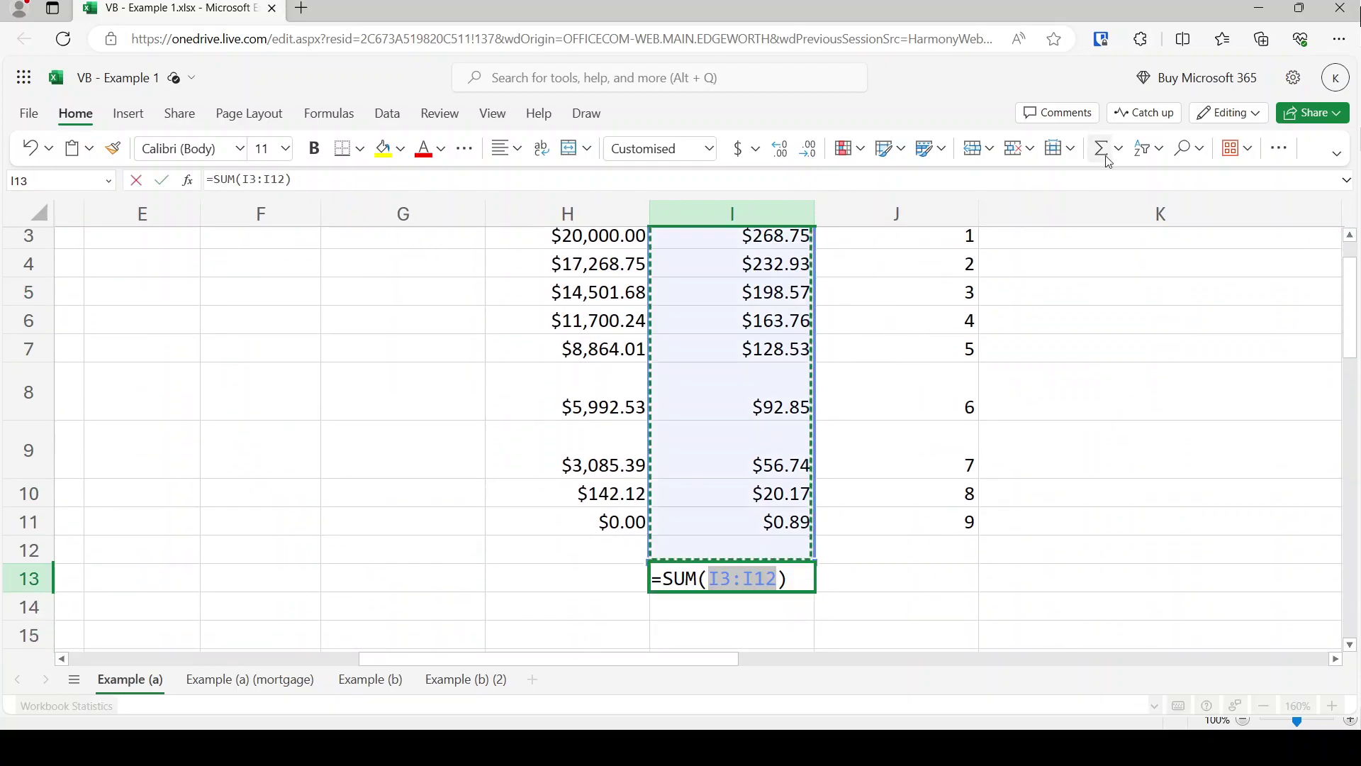
key(Return)
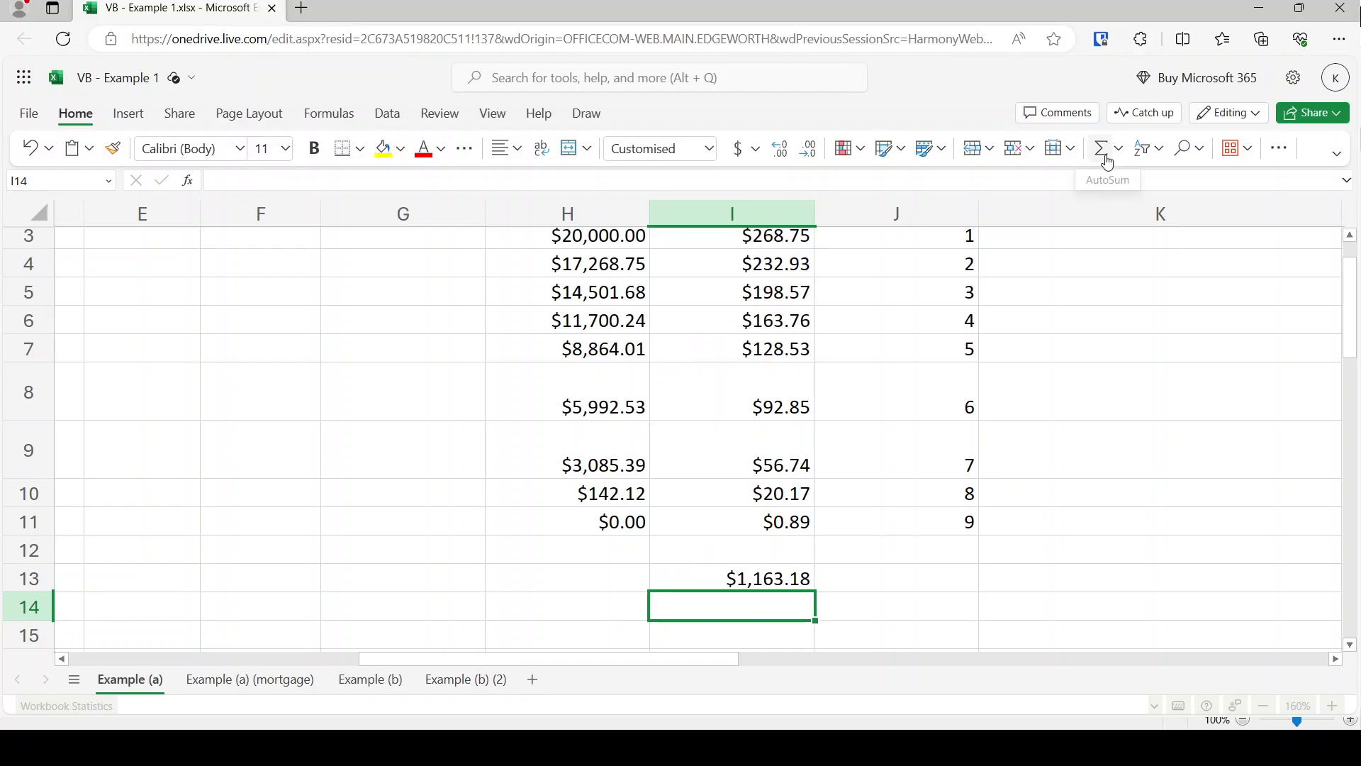
key(Up)
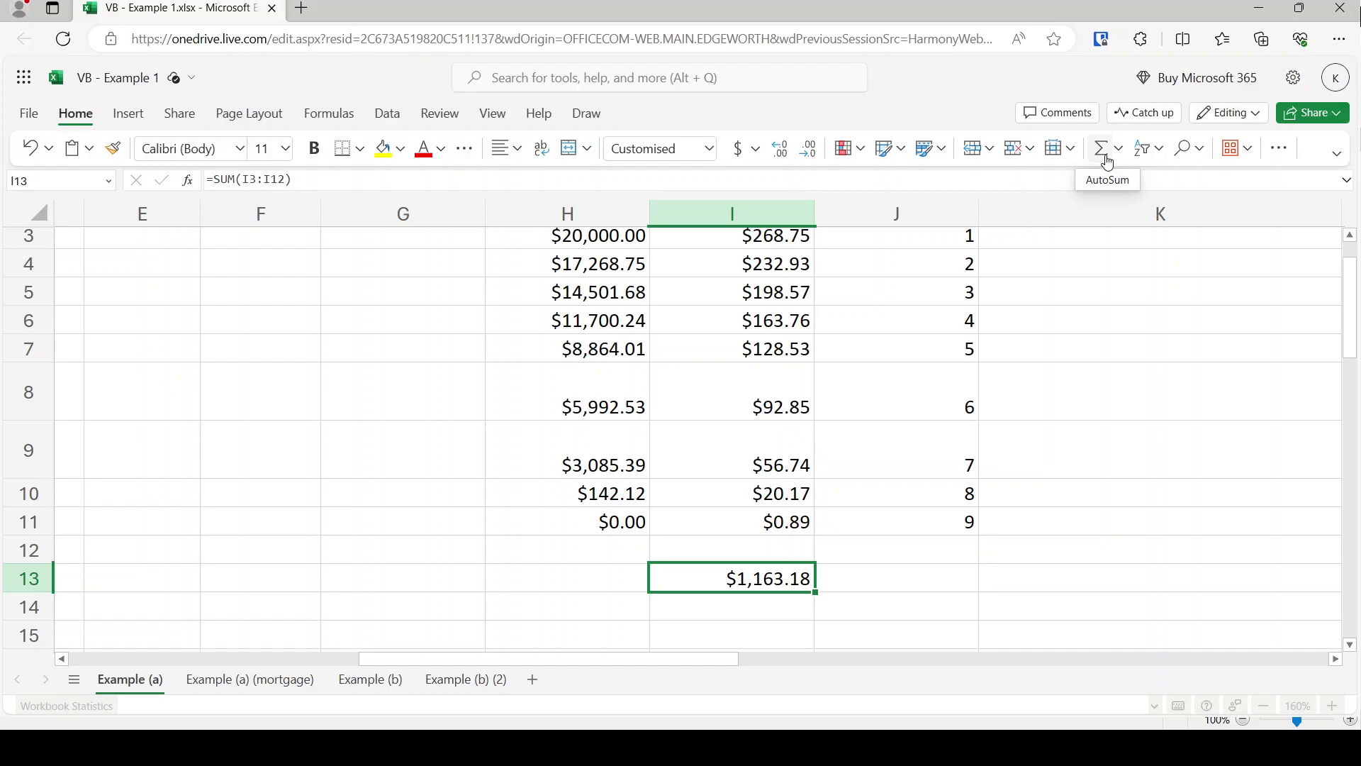
- Check the final month's Interest in I11 and highlight the payoff months 1 to 9 in J3:J11
key(Up)
key(Up)
key(Right)
key(Left)
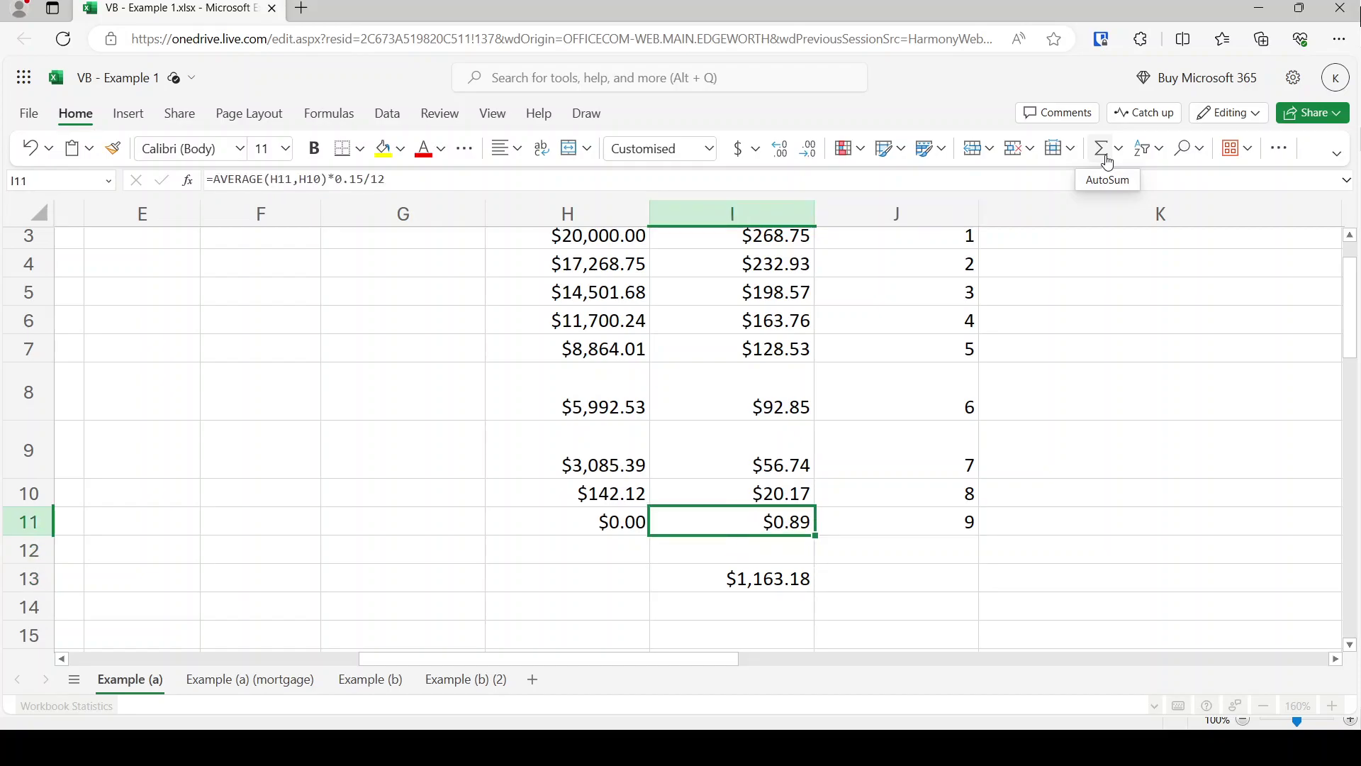
key(Right)
key(shift+Up)
key(shift+Up)
key(shift+Up)
key(shift+Up)
key(shift+Up)
key(shift+Up)
key(shift+Up)
key(shift+Up)
key(shift+Up)
key(shift+Up)
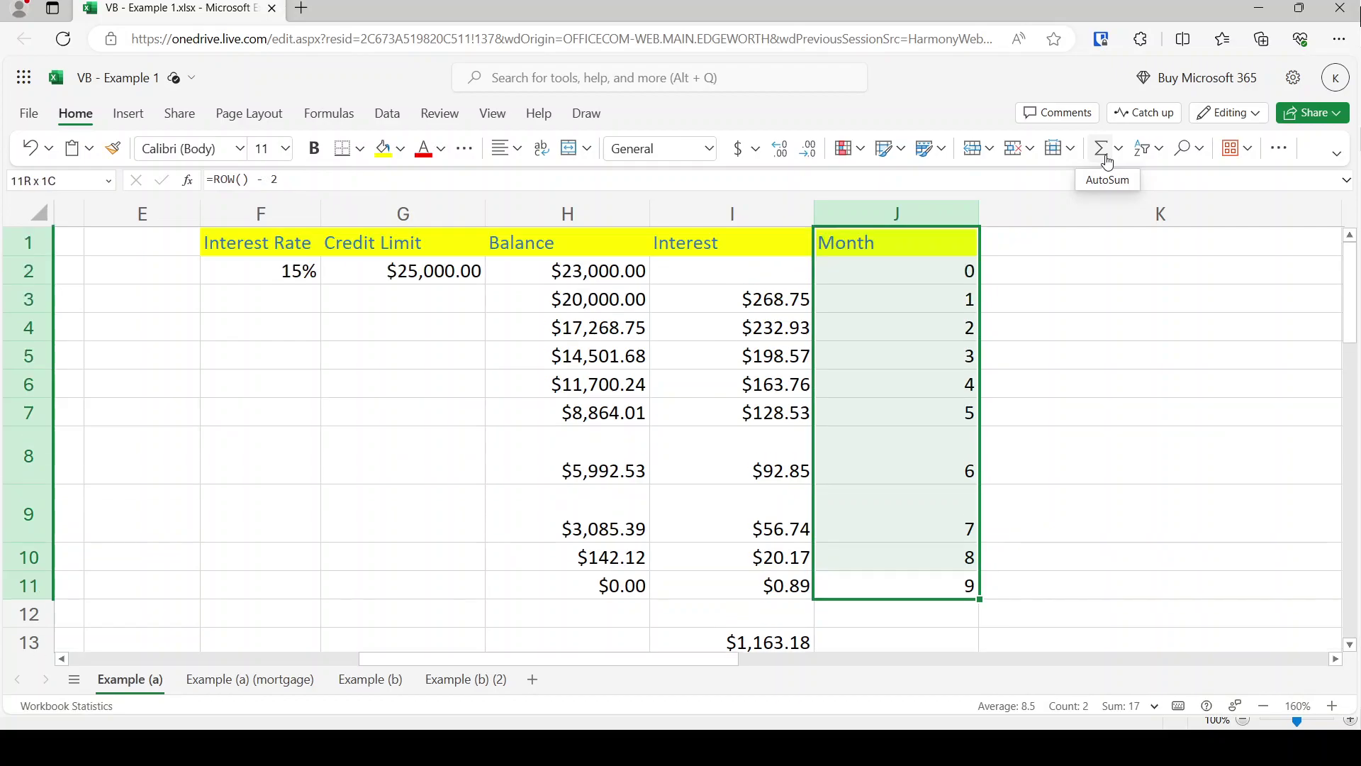
key(shift+Down)
key(shift+Down)
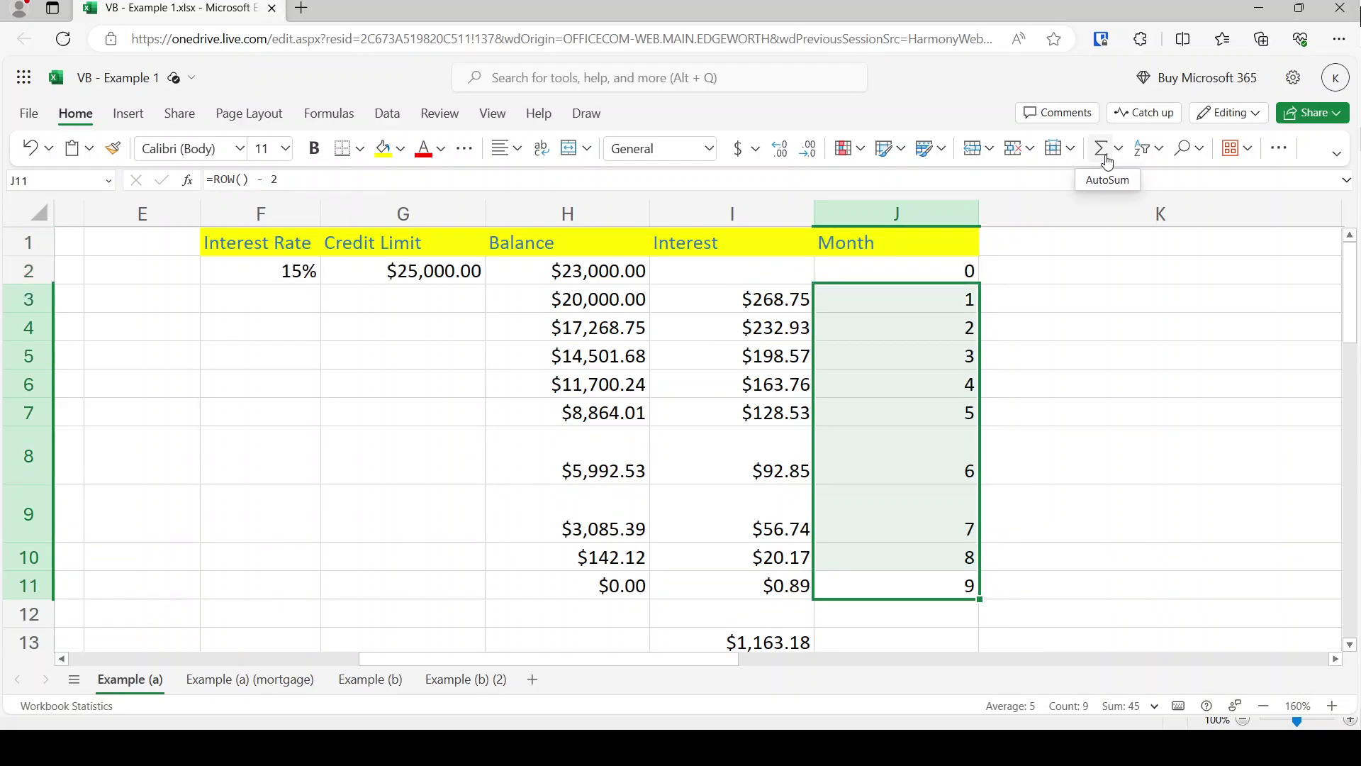
- Review the credit line's declining monthly Balance amounts in column H down to the payoff row
key(Down)
key(Down)
key(Left)
key(Up)
key(Up)
key(Up)
key(Up)
key(Up)
key(Up)
key(Up)
key(Left)
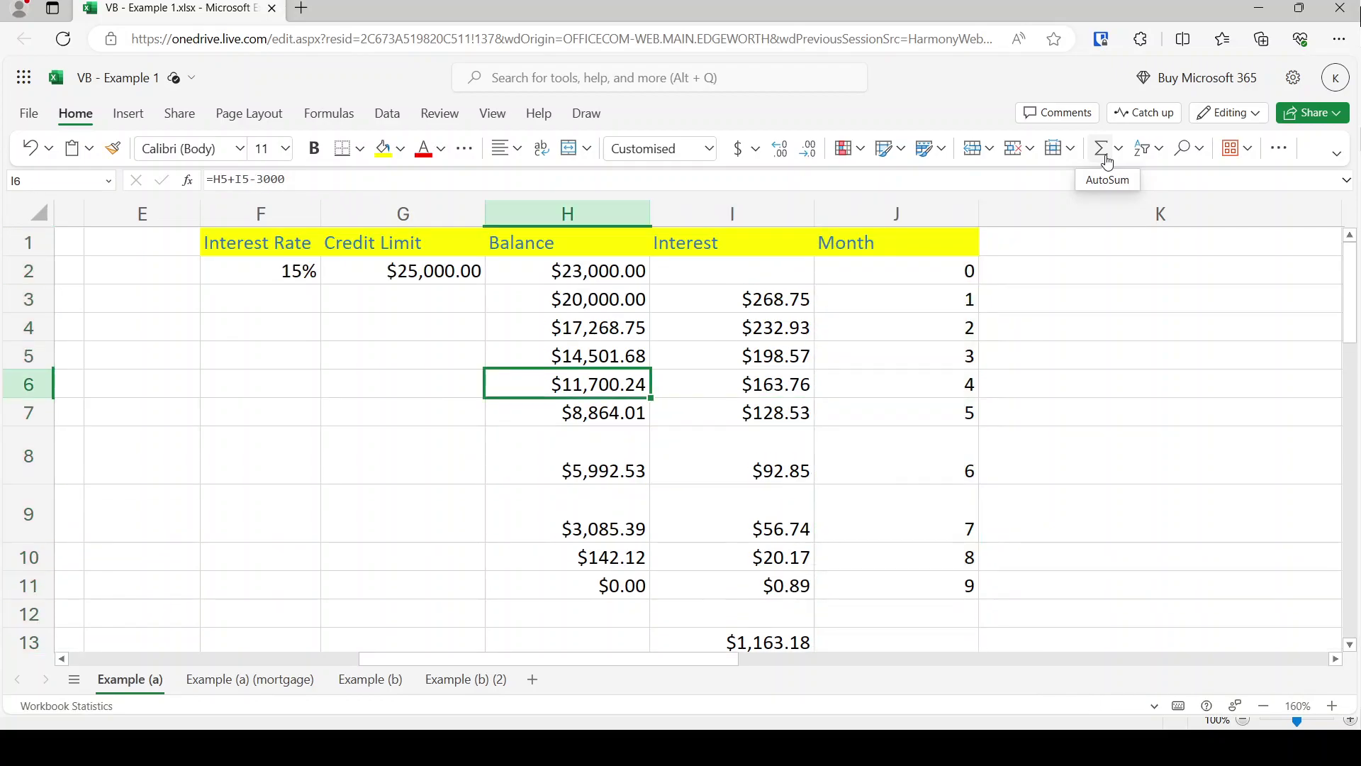
key(Down)
key(Down)
key(Up)
key(Up)
key(Up)
key(Down)
key(Down)
key(Down)
key(Down)
key(Down)
key(Down)
key(Down)
key(Down)
key(Down)
key(Down)
key(Up)
key(Up)
key(Up)
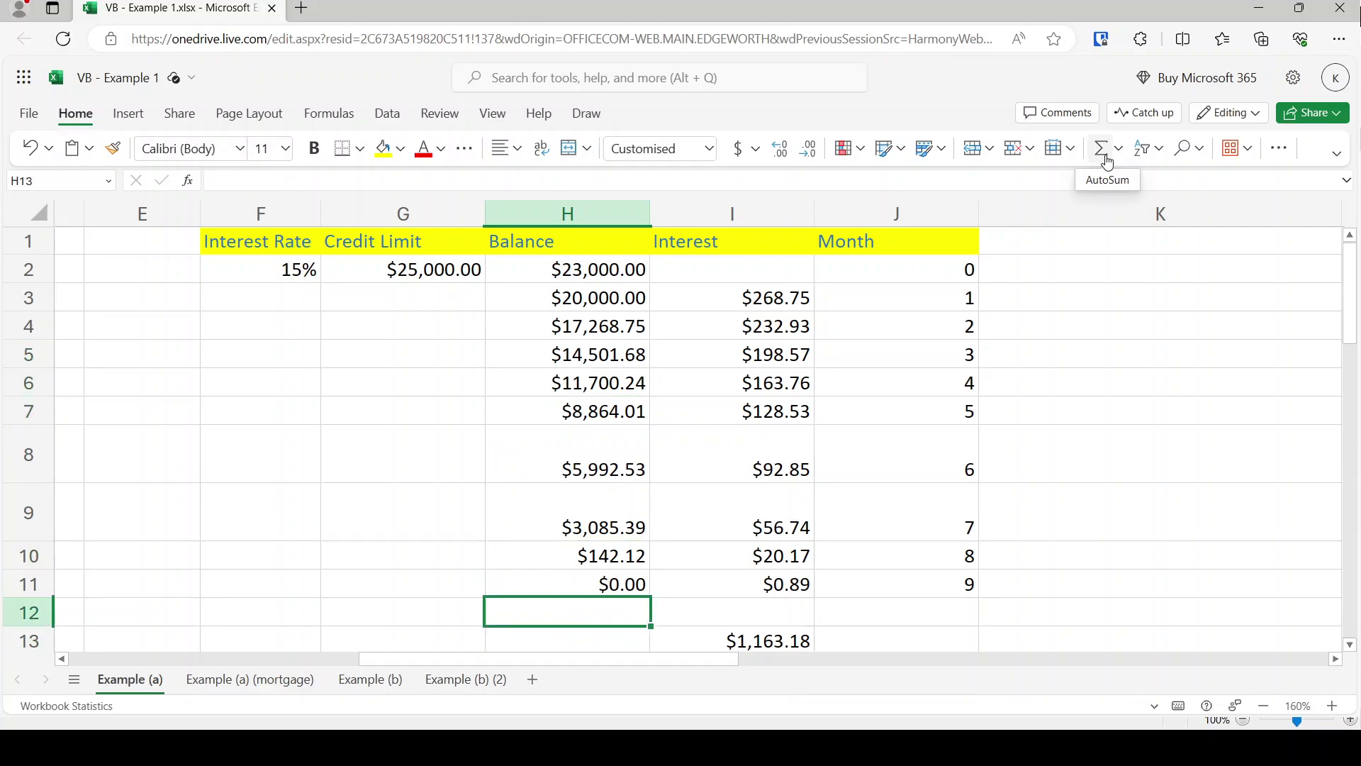
- Compare the total interest in I13 with the monthly Balance and Interest amounts of the credit line
scroll(866, 313, down, 2)
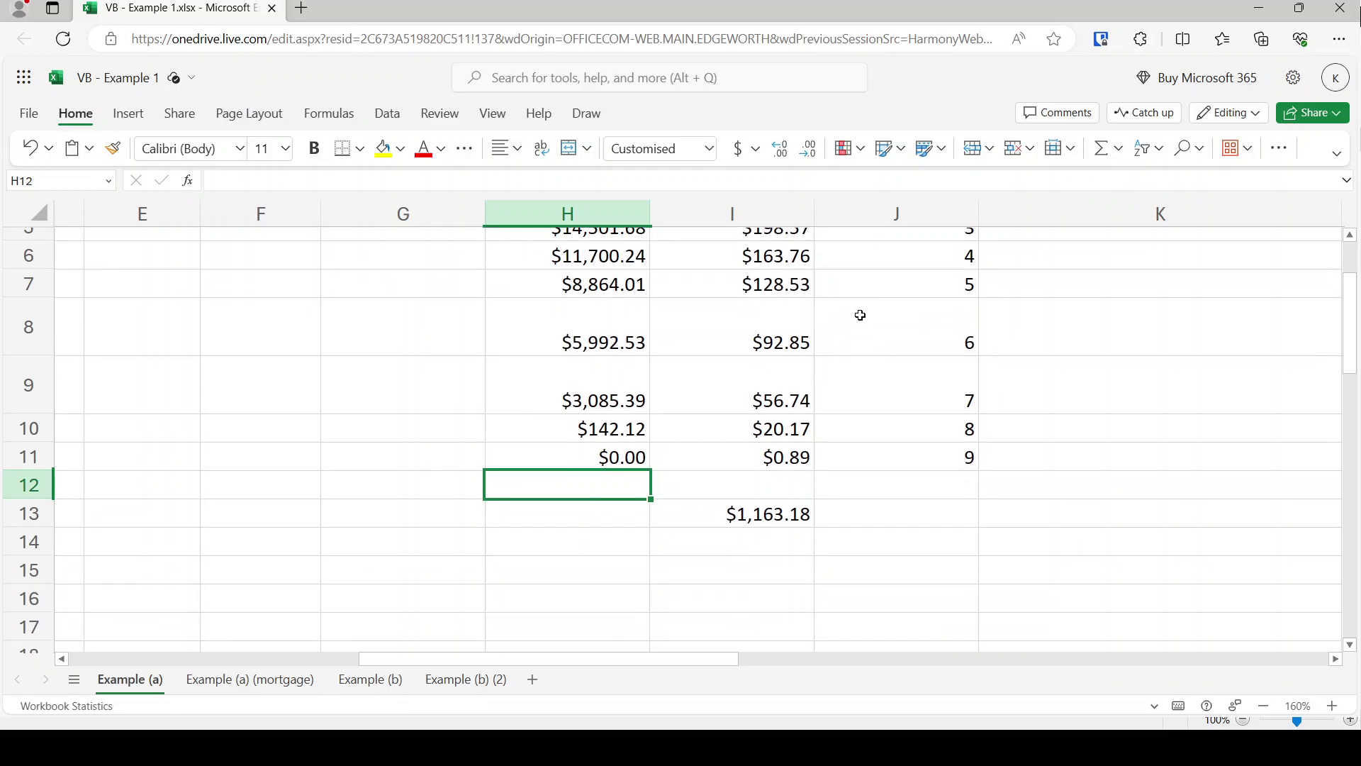
click(576, 522)
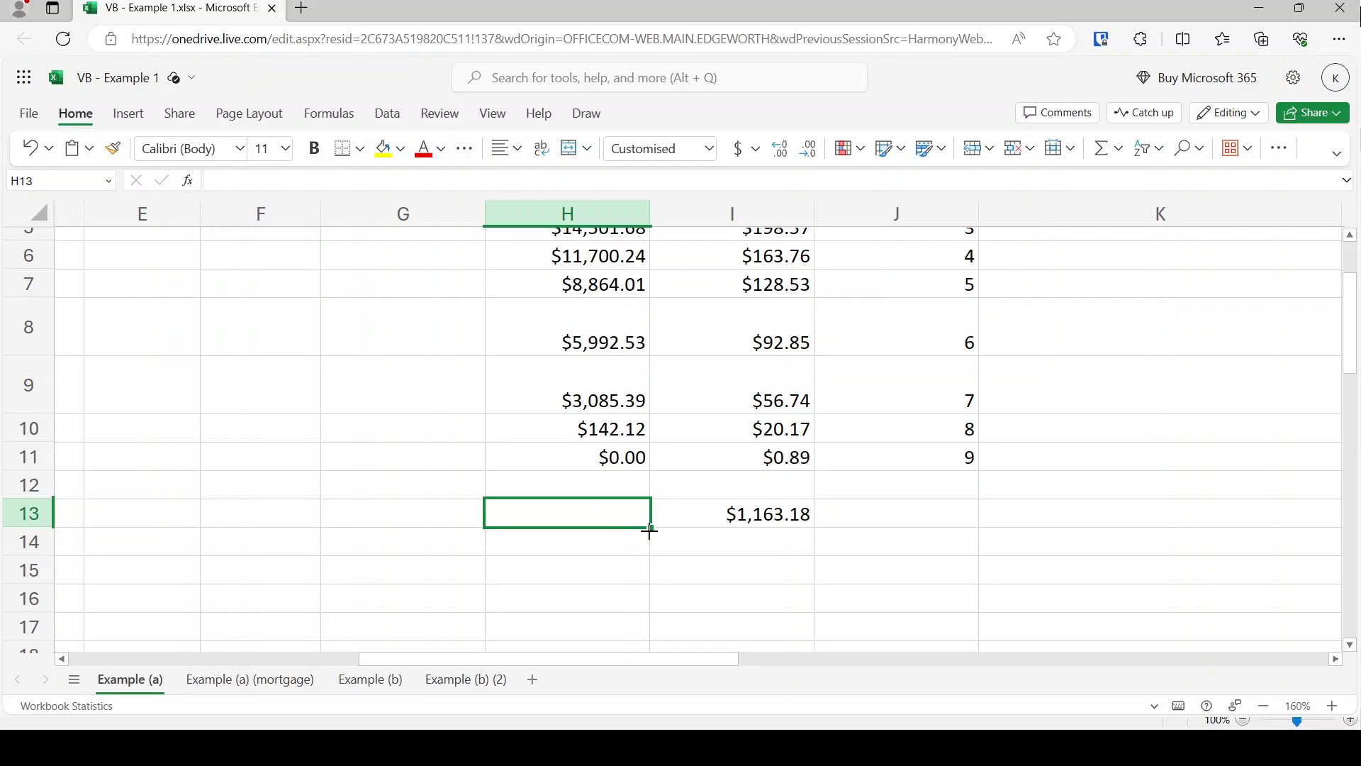
scroll(648, 531, up, 3)
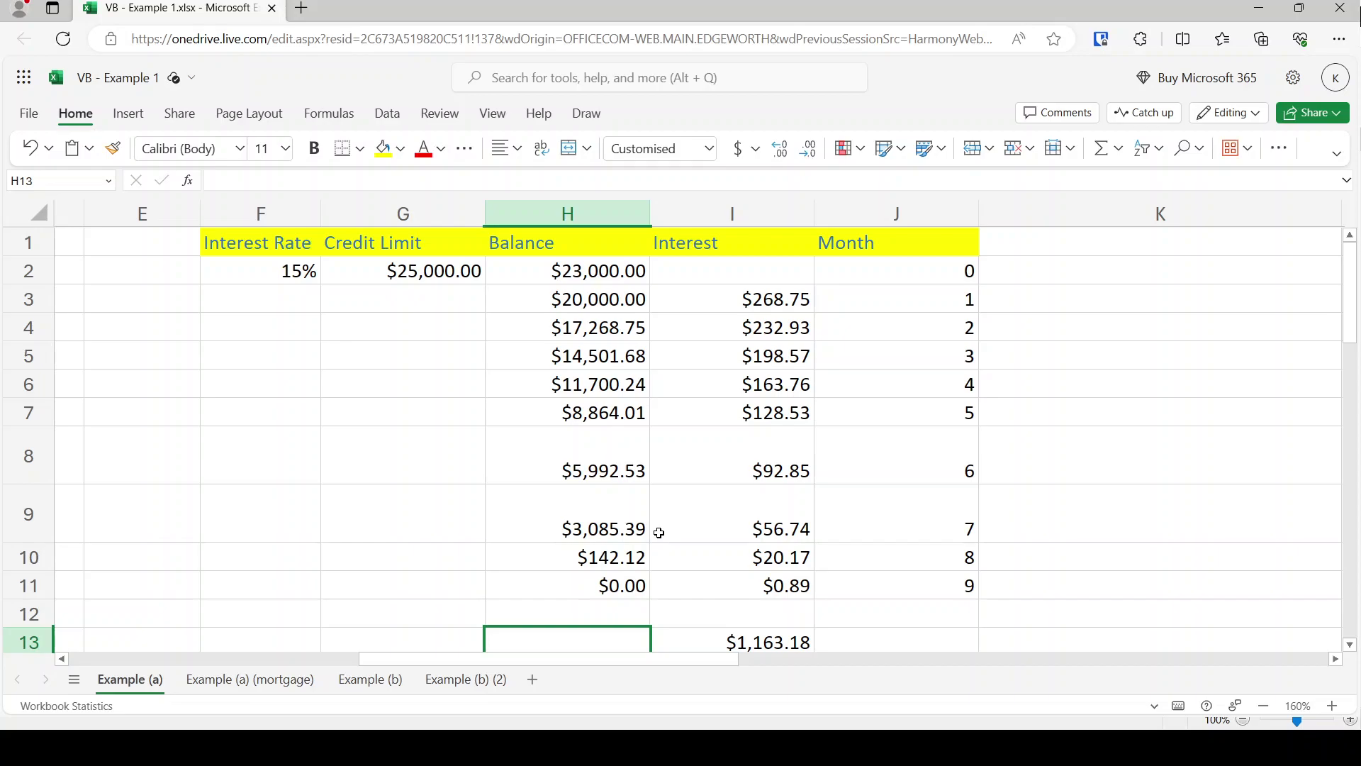
key(Up)
key(Up)
key(Up)
key(Up)
key(Up)
key(Up)
key(Up)
key(Up)
key(Up)
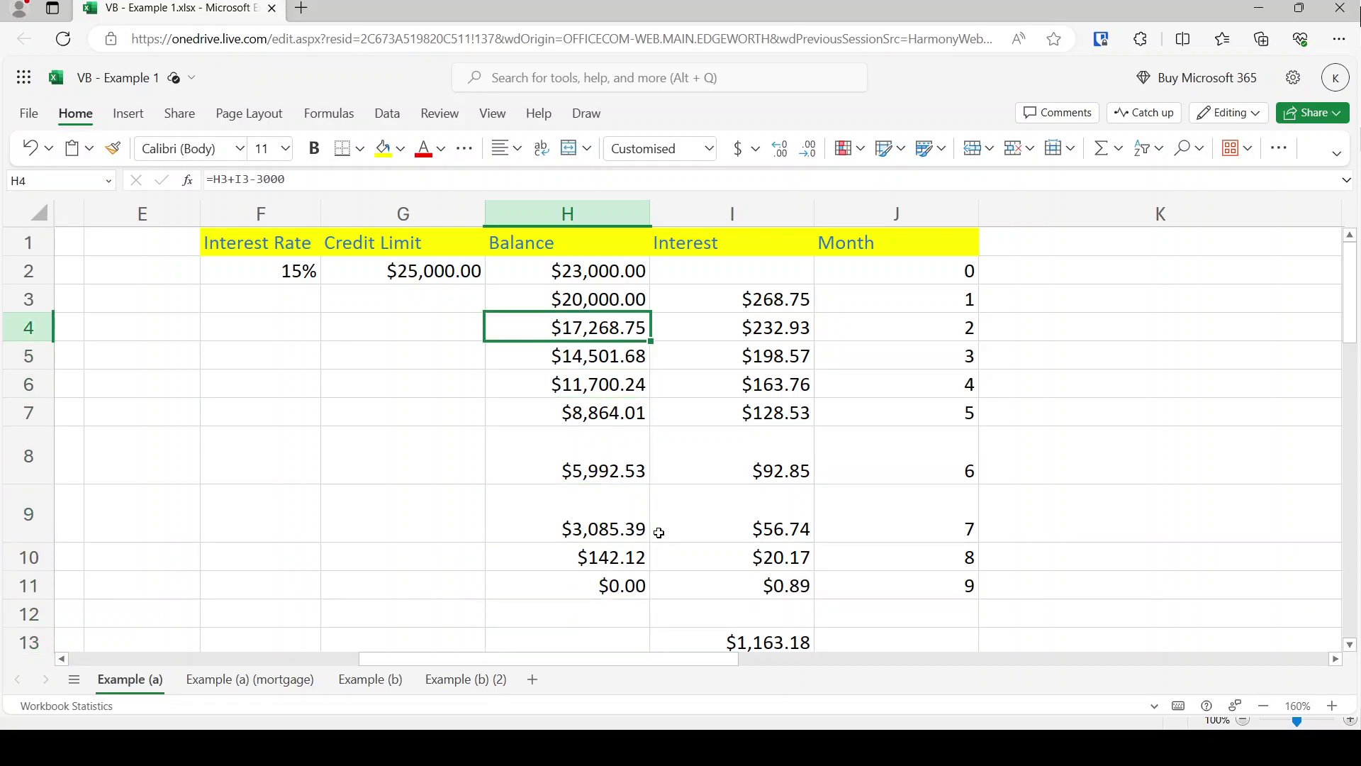
key(Right)
key(Down)
key(Down)
key(Down)
key(Down)
key(Down)
key(Down)
key(Down)
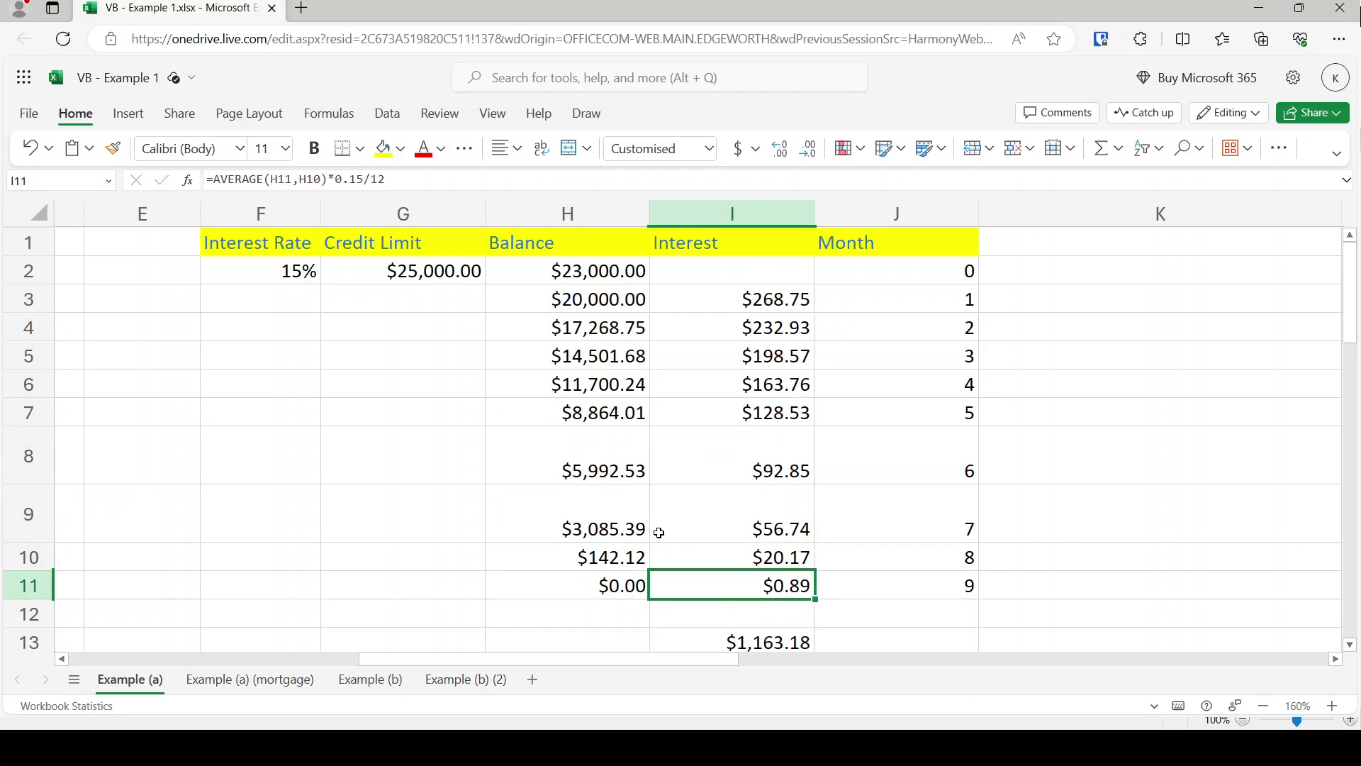
key(Down)
key(Down)
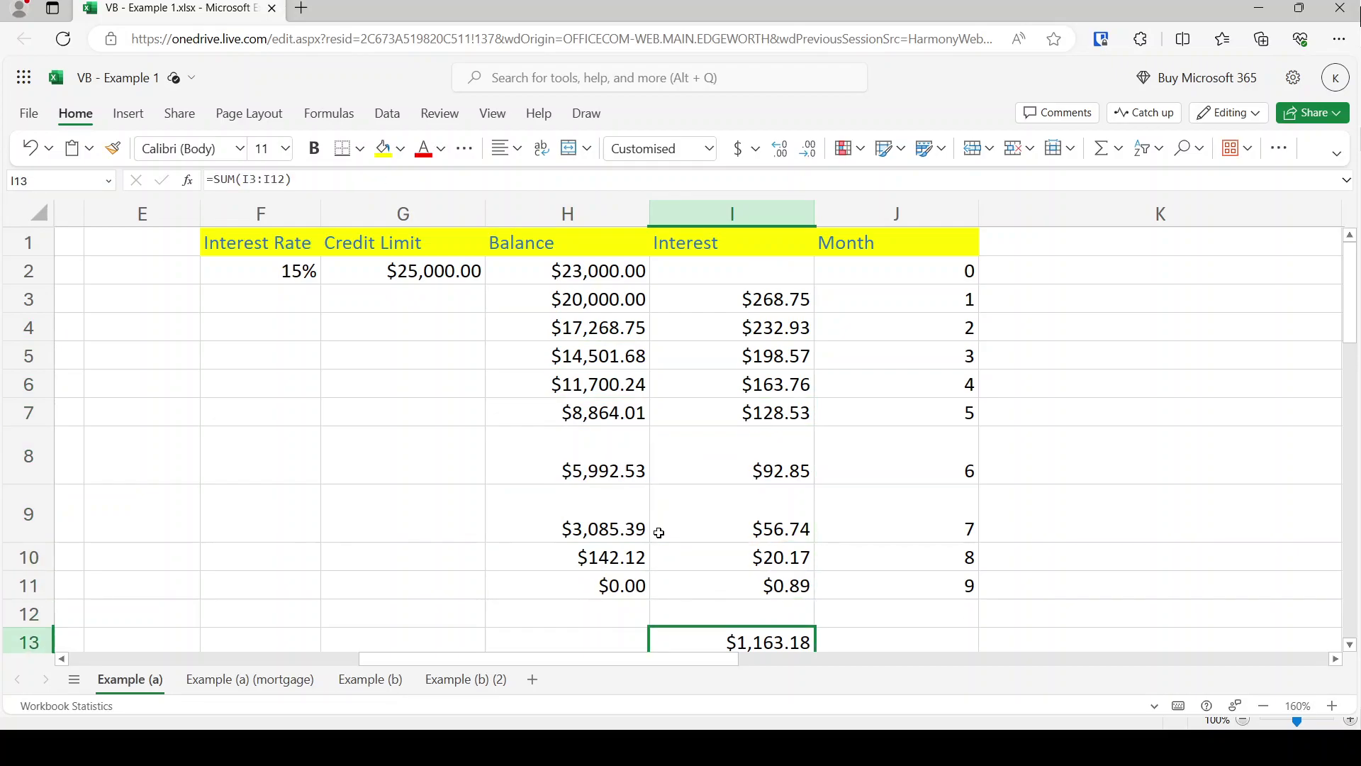
- Examine the Velocity Banking column from its expense breakdown up to Checking/Savings in C4, alongside the Average American amounts
key(Left)
key(Left)
key(Left)
key(Left)
key(Left)
key(Left)
key(Left)
key(Up)
key(Up)
key(Up)
key(Up)
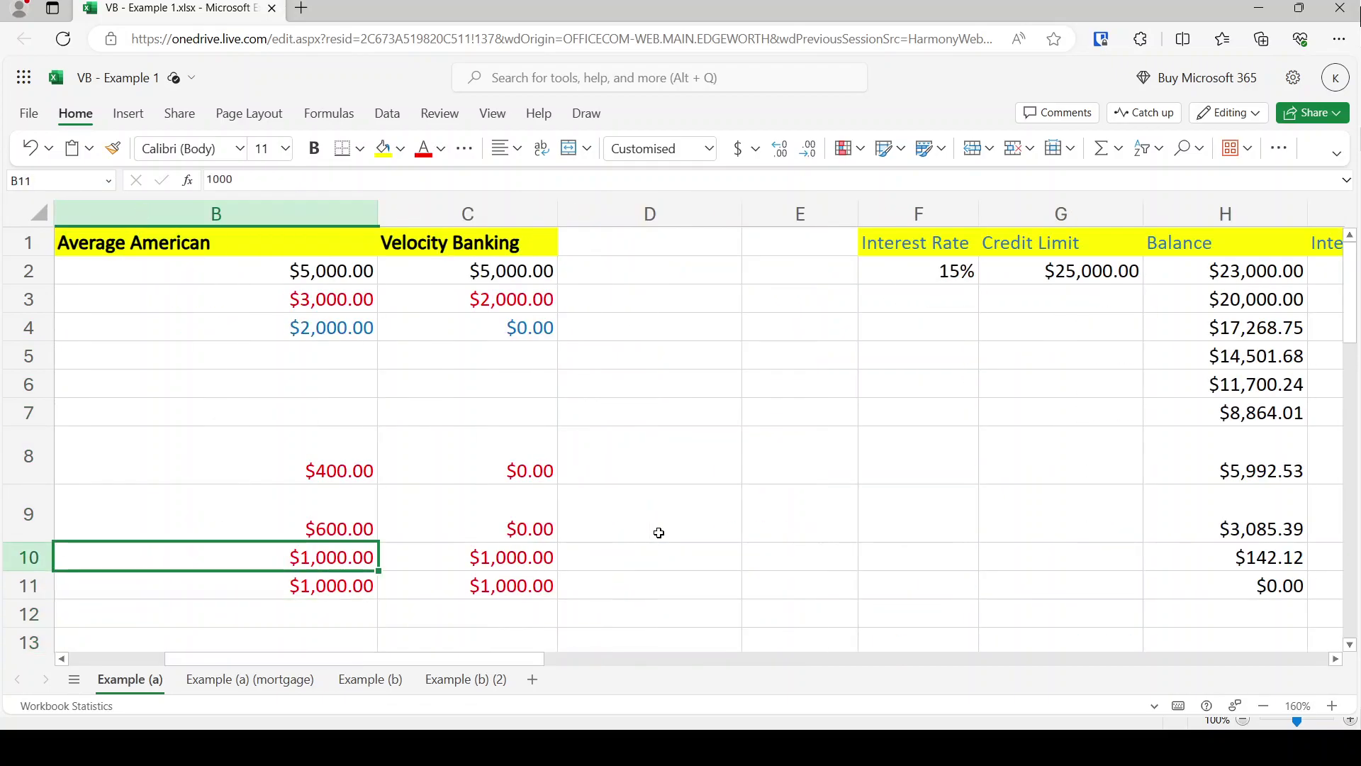
key(Right)
key(Up)
key(Up)
key(Up)
key(Up)
key(Up)
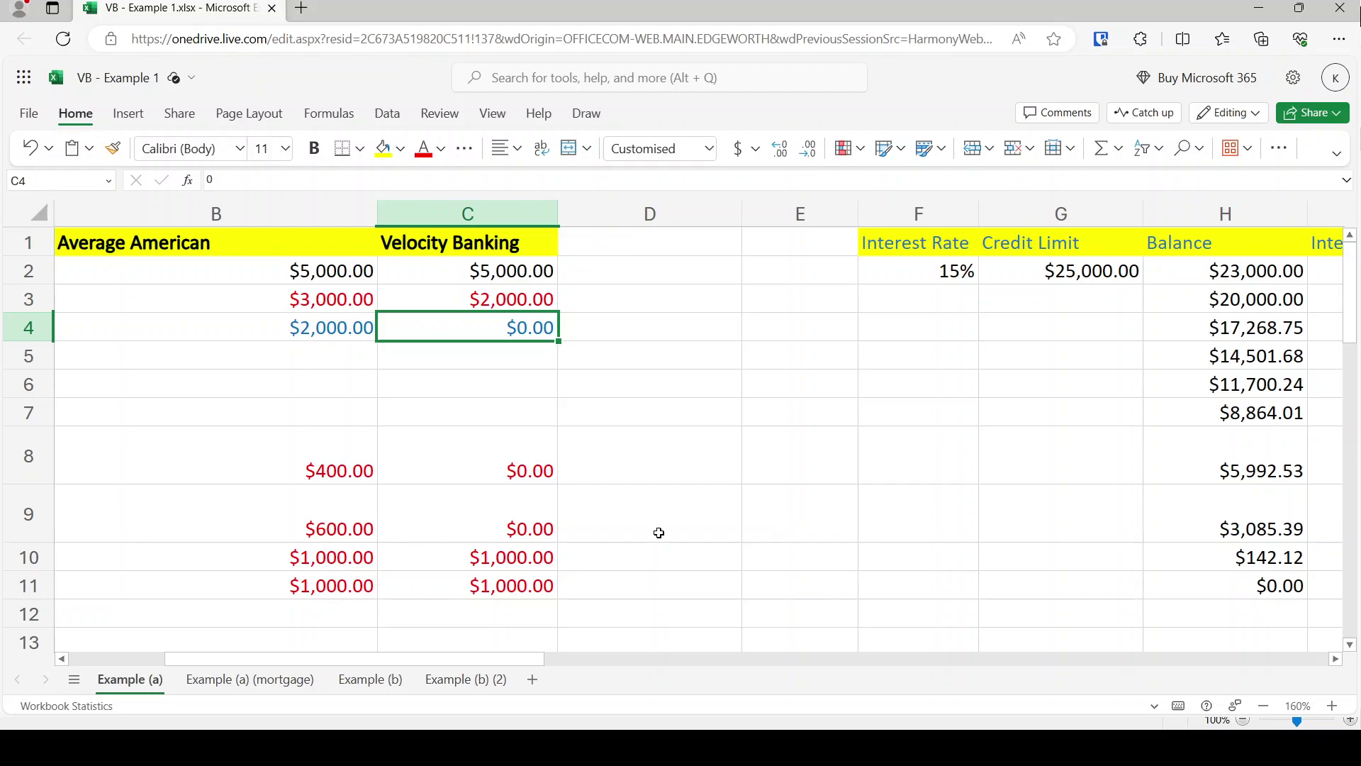
- Return to the credit line table and examine the month 2 Balance formula in H4
key(Right)
key(Right)
key(Right)
key(Right)
key(Right)
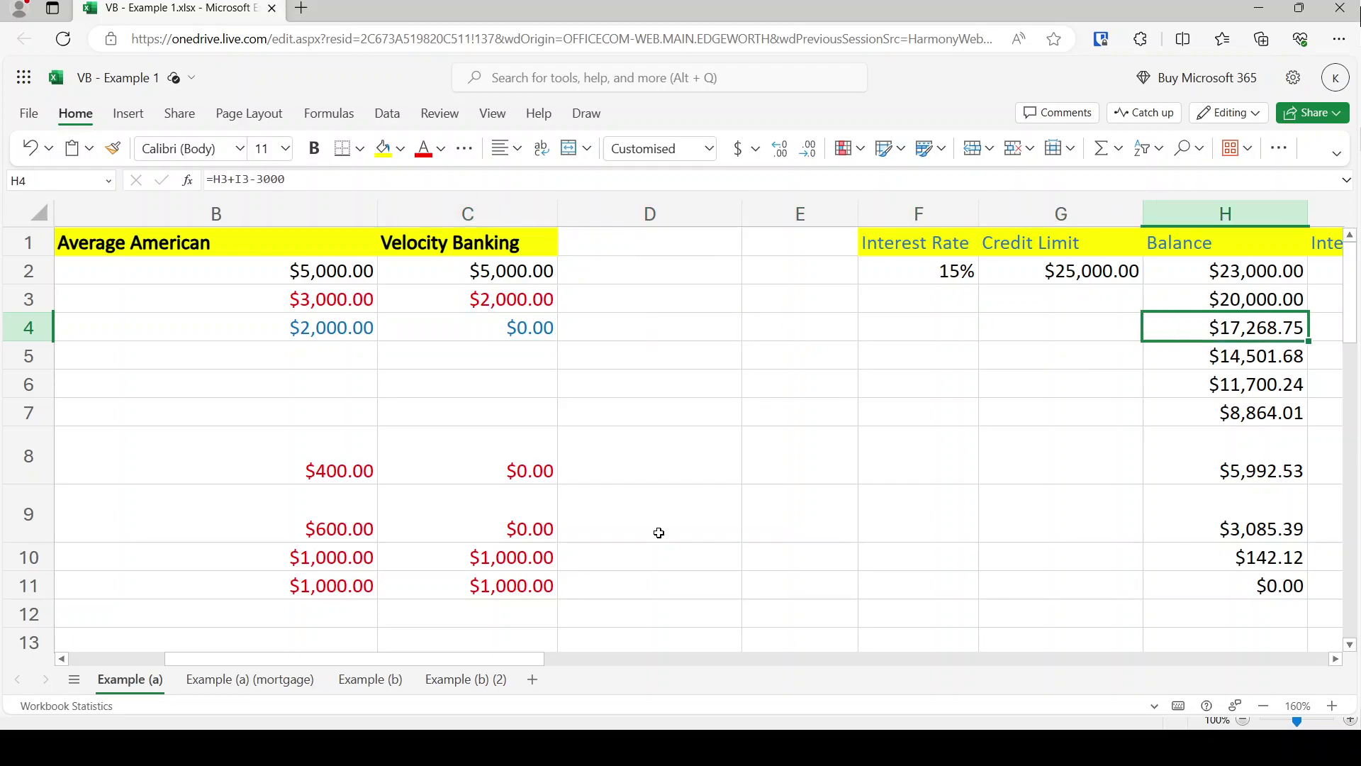